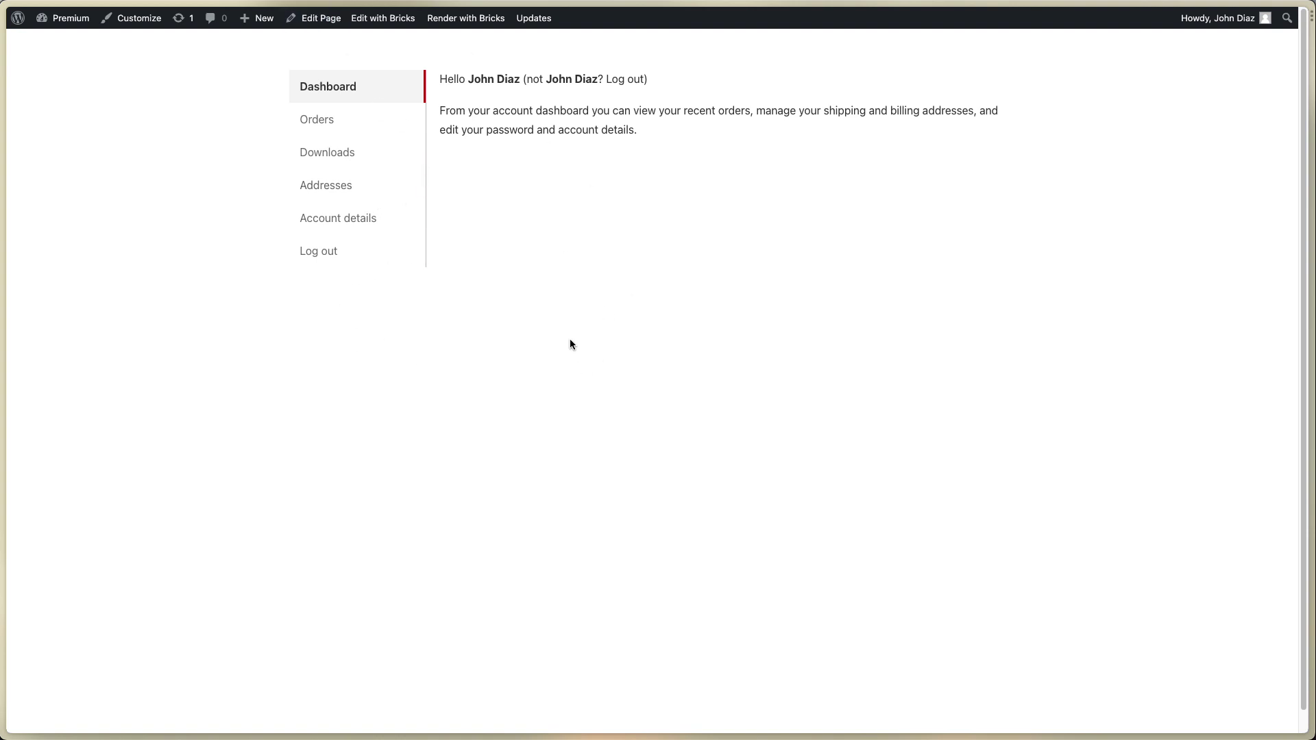
View the Orders list on the live My account page, then return to its Dashboard section.
left_click(344, 121)
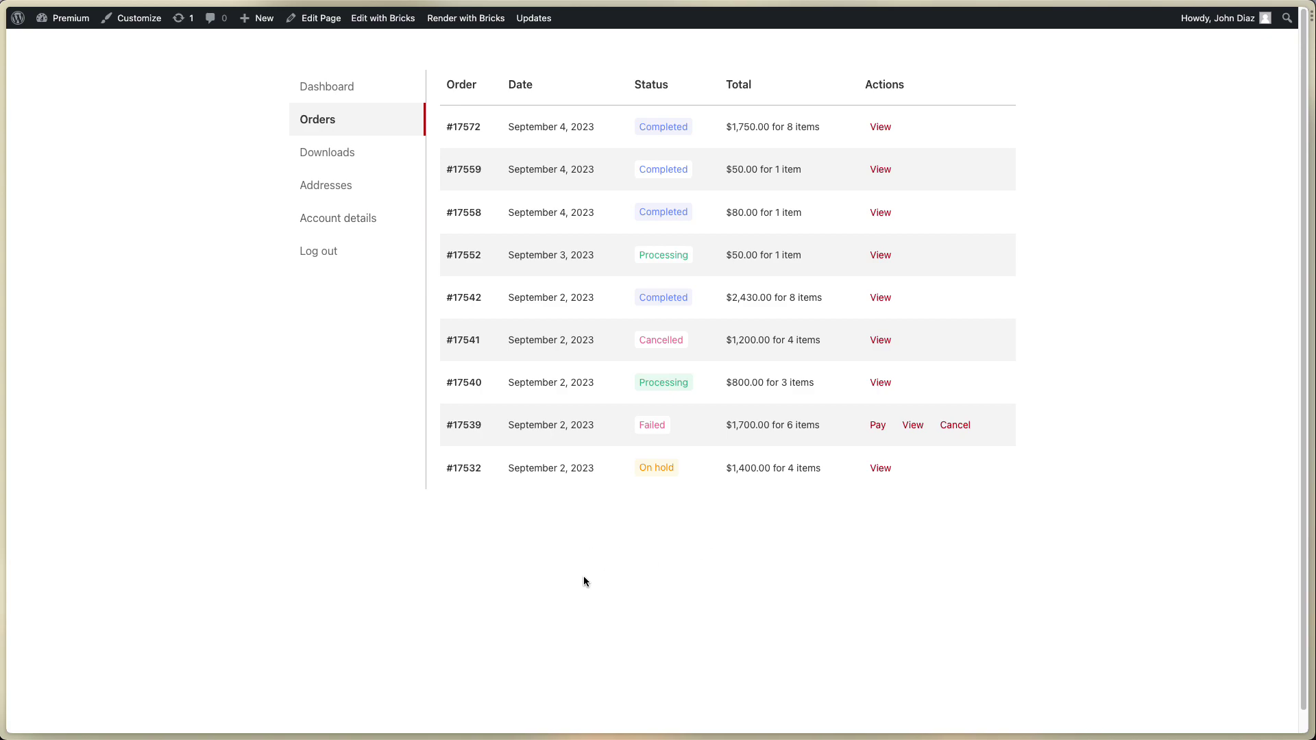
key("super+s")
left_click(479, 100)
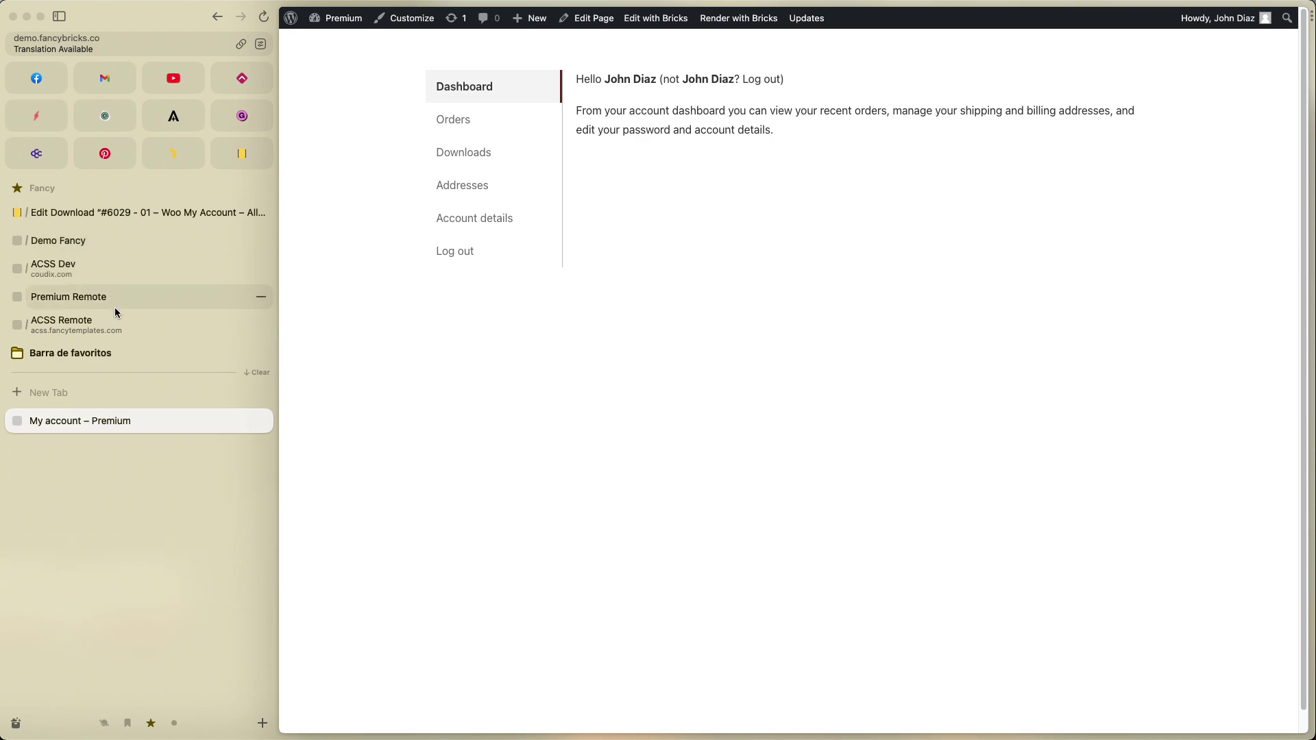
Open the My account page from the Demo Fancy site's page list and load it in the Bricks builder in a separate tab.
left_click(65, 241)
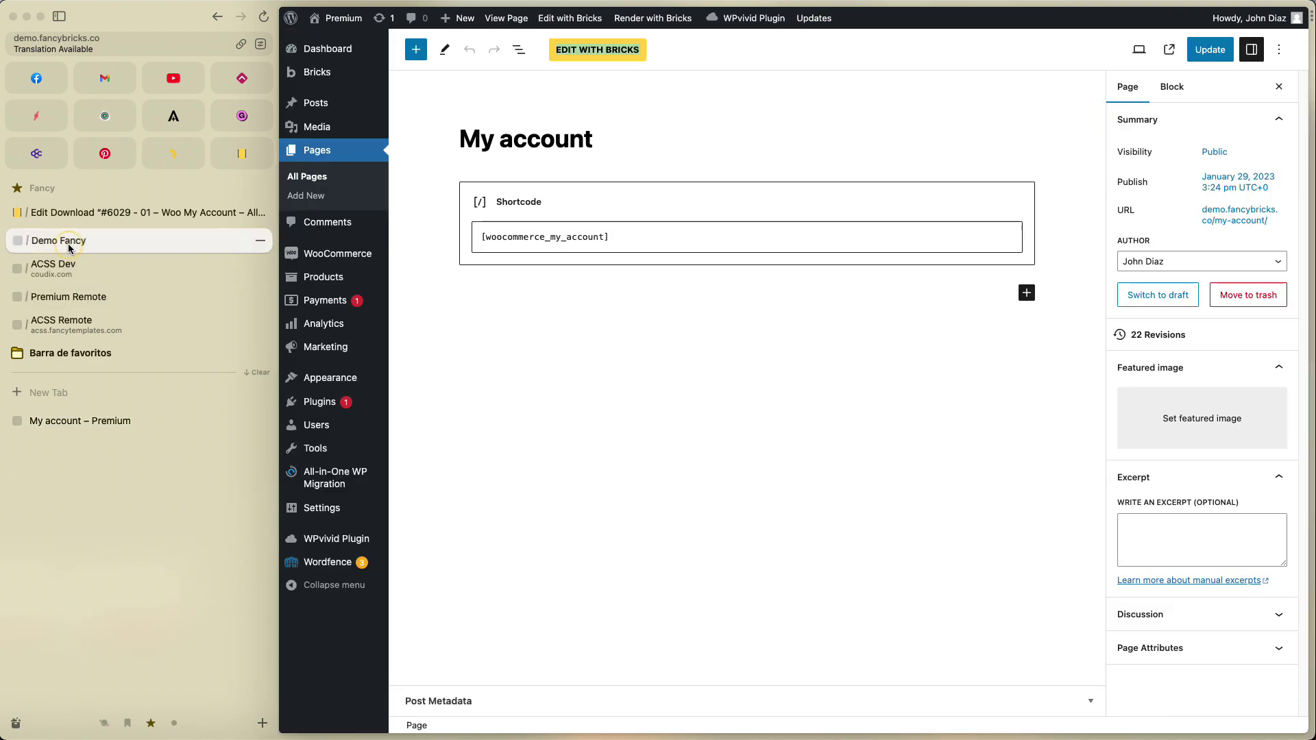
left_click(329, 151)
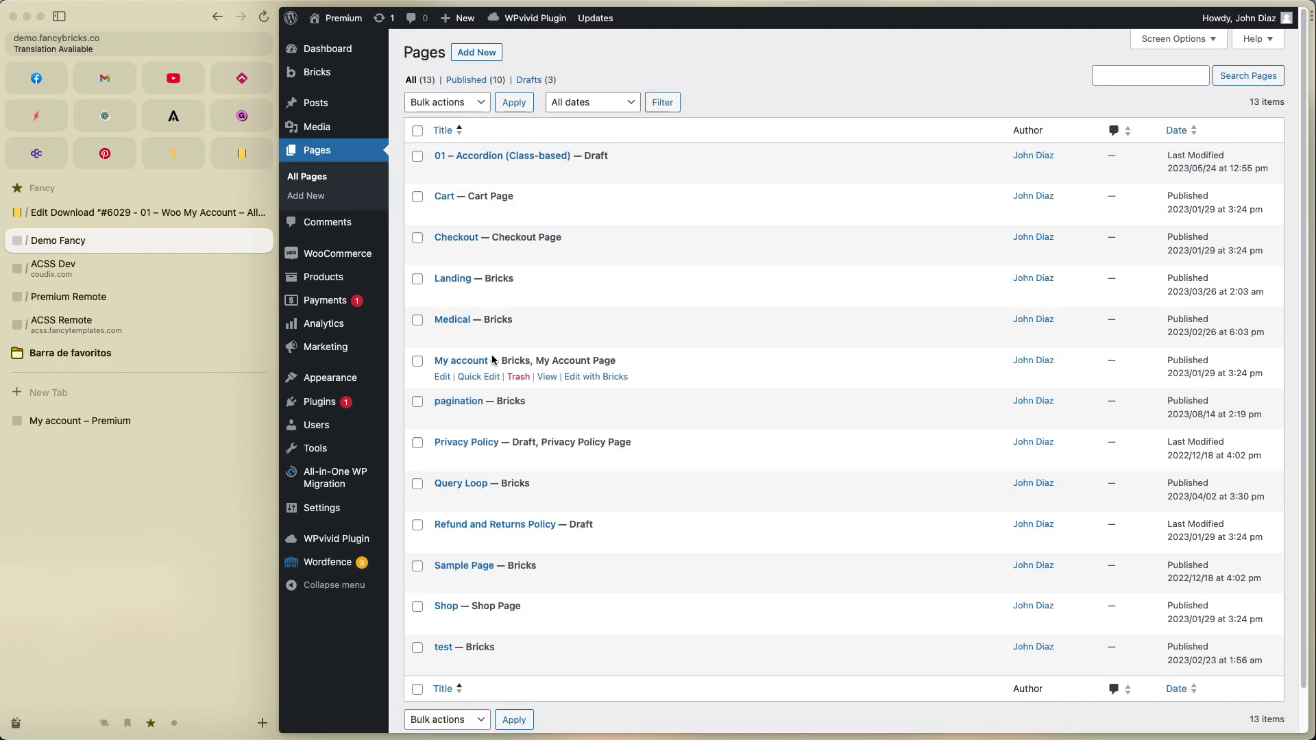
left_click(442, 377)
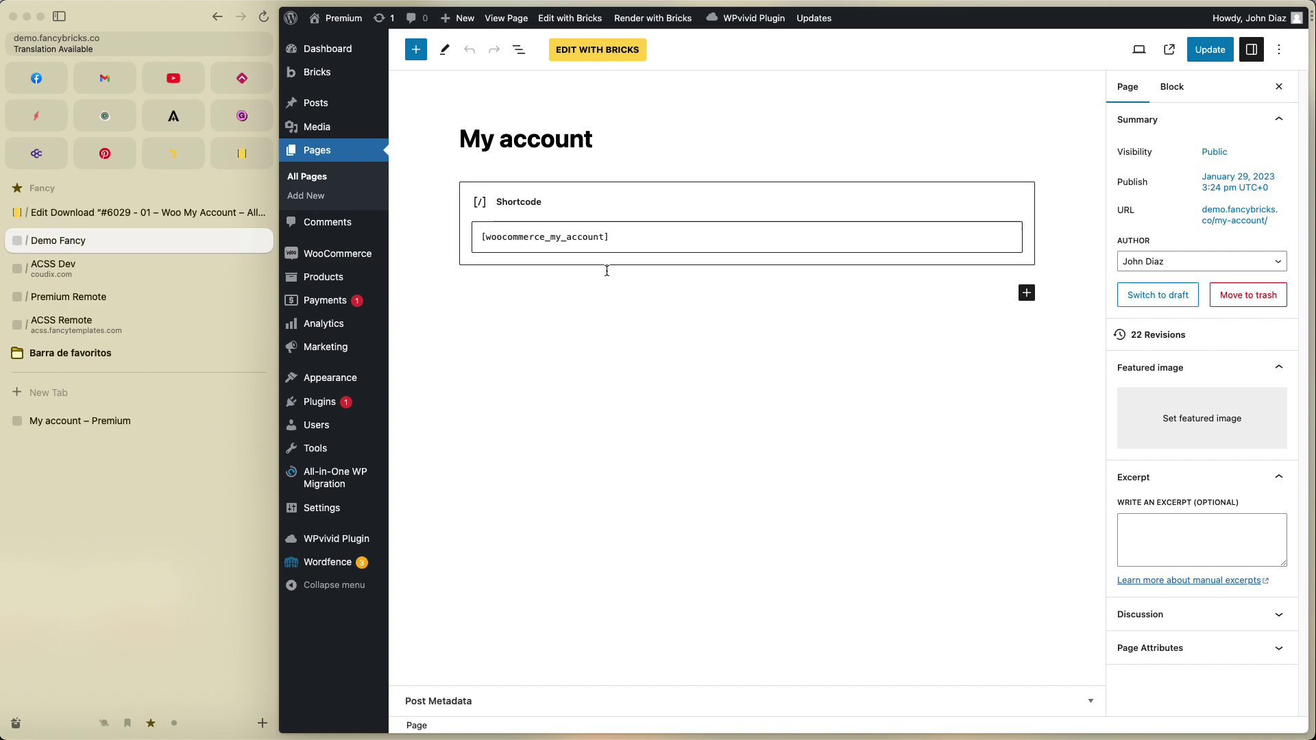
right_click(612, 54)
left_click(614, 56)
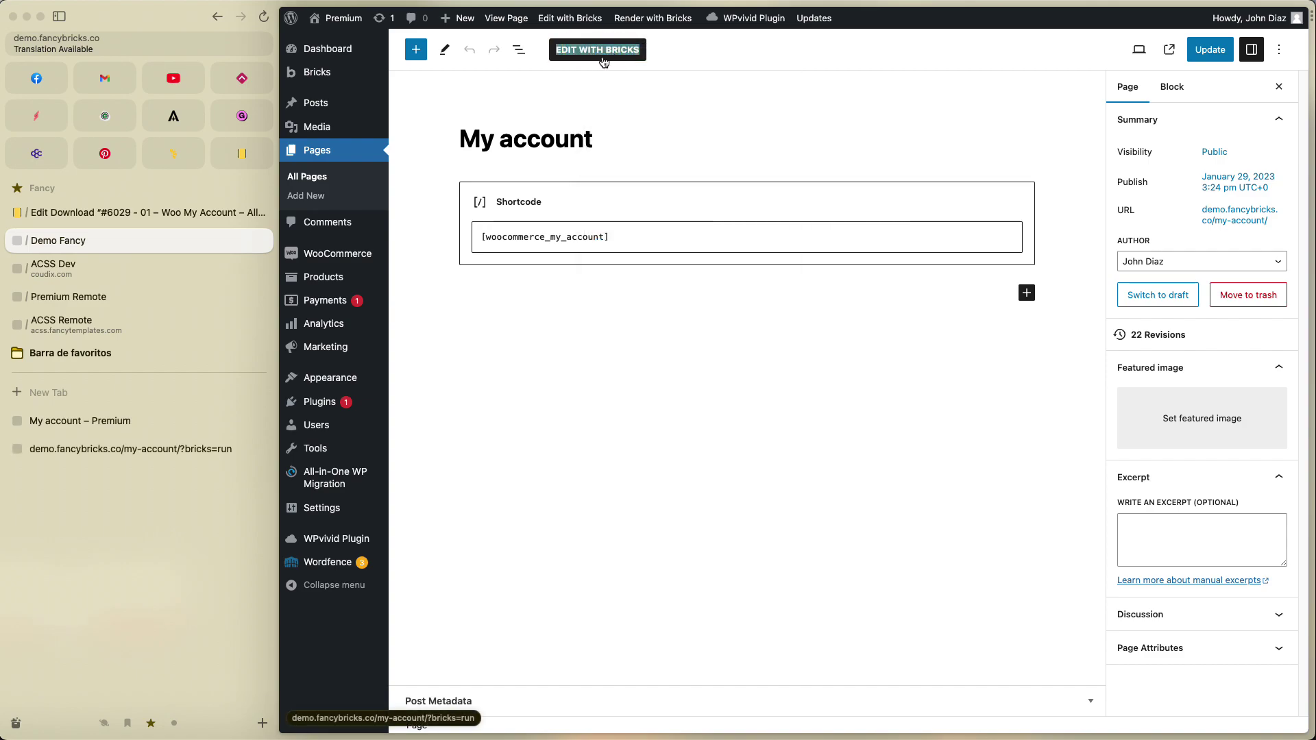
left_click(80, 449)
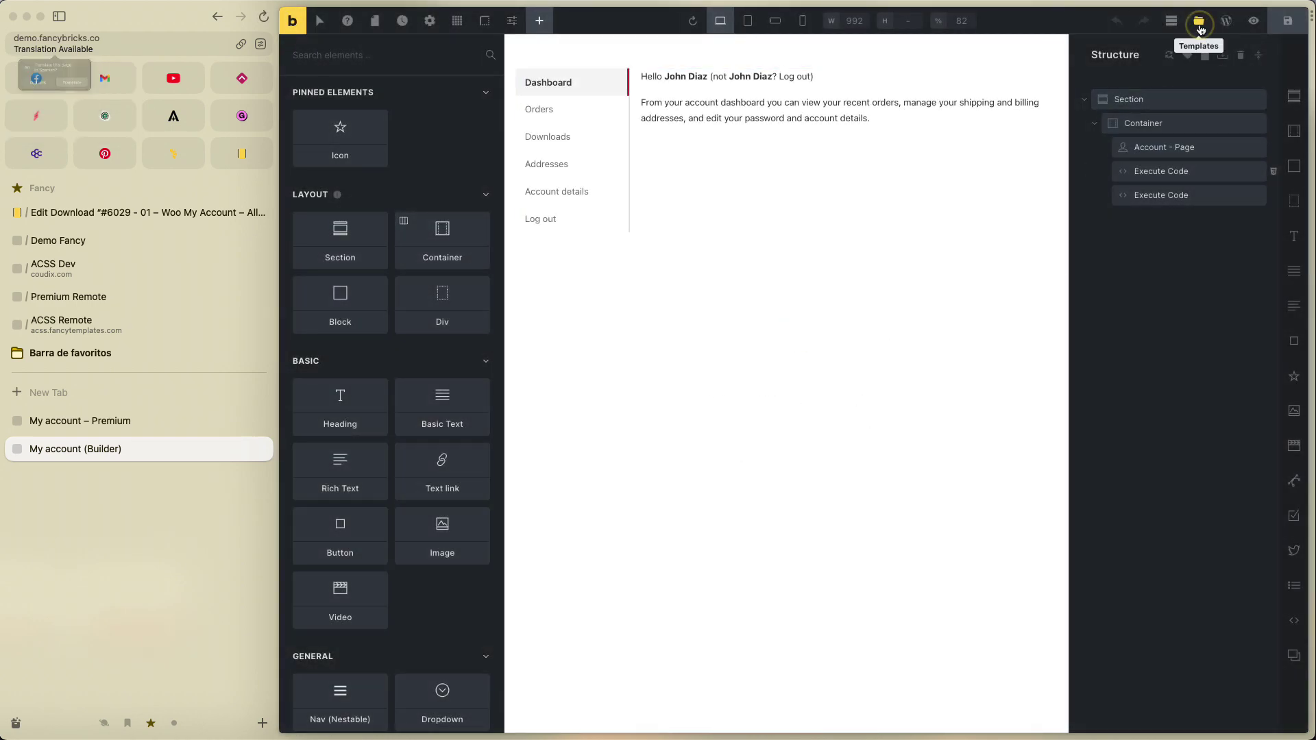
Browse the remote and own template libraries for the 01 – Woo My account templates, then close the library without inserting any.
left_click(1198, 20)
left_click(570, 85)
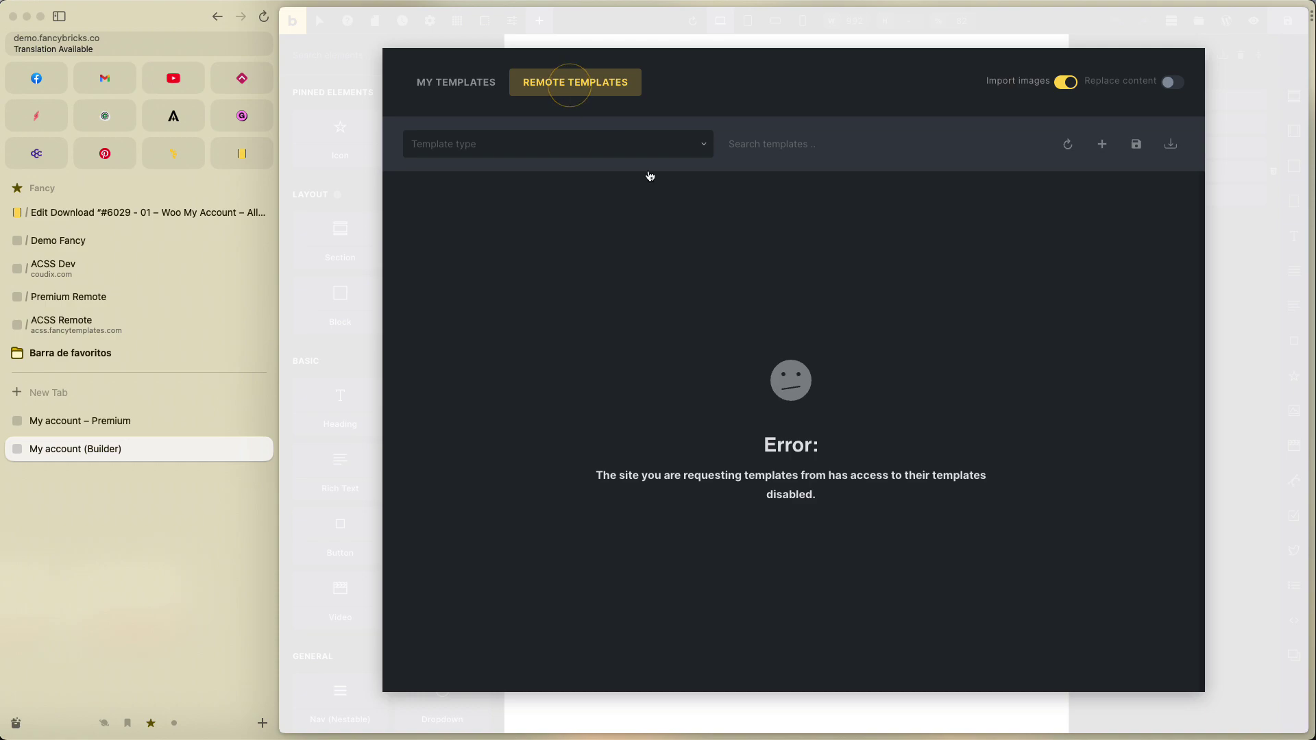
left_click(478, 86)
scroll(702, 332, "down", 4)
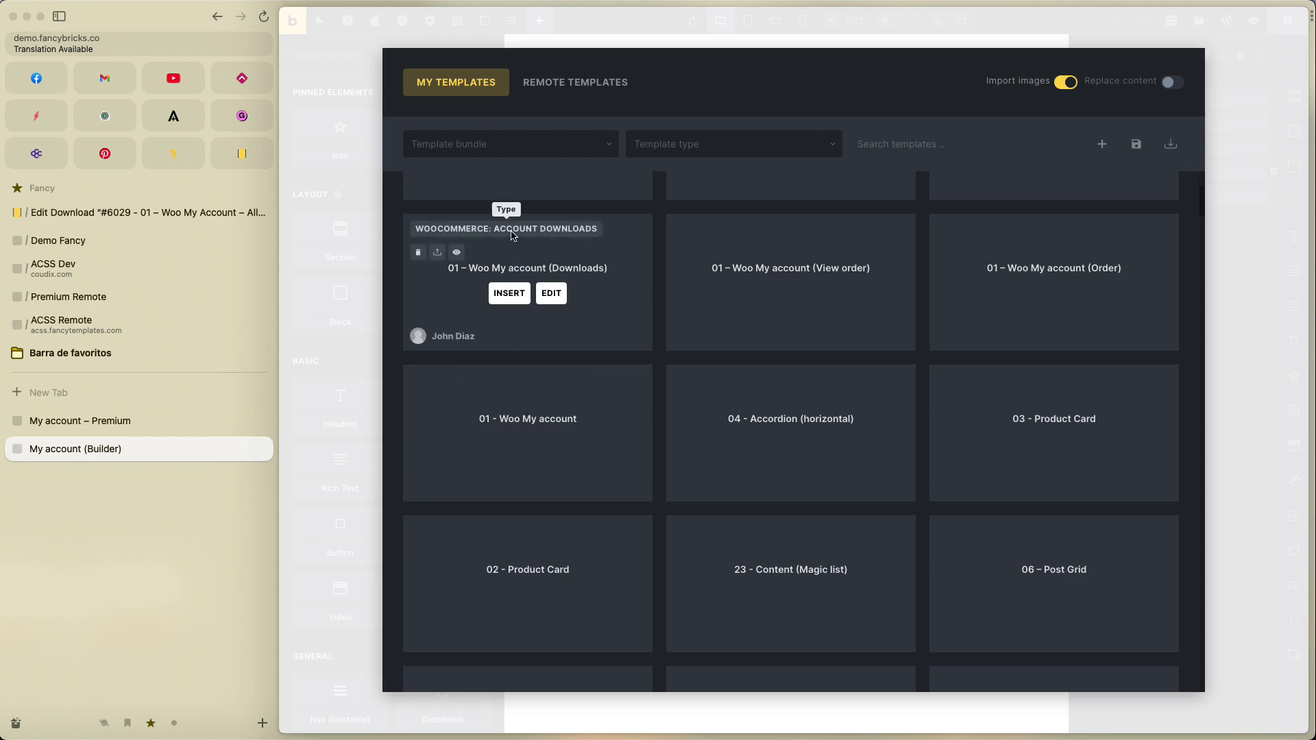
scroll(761, 305, "up", 4)
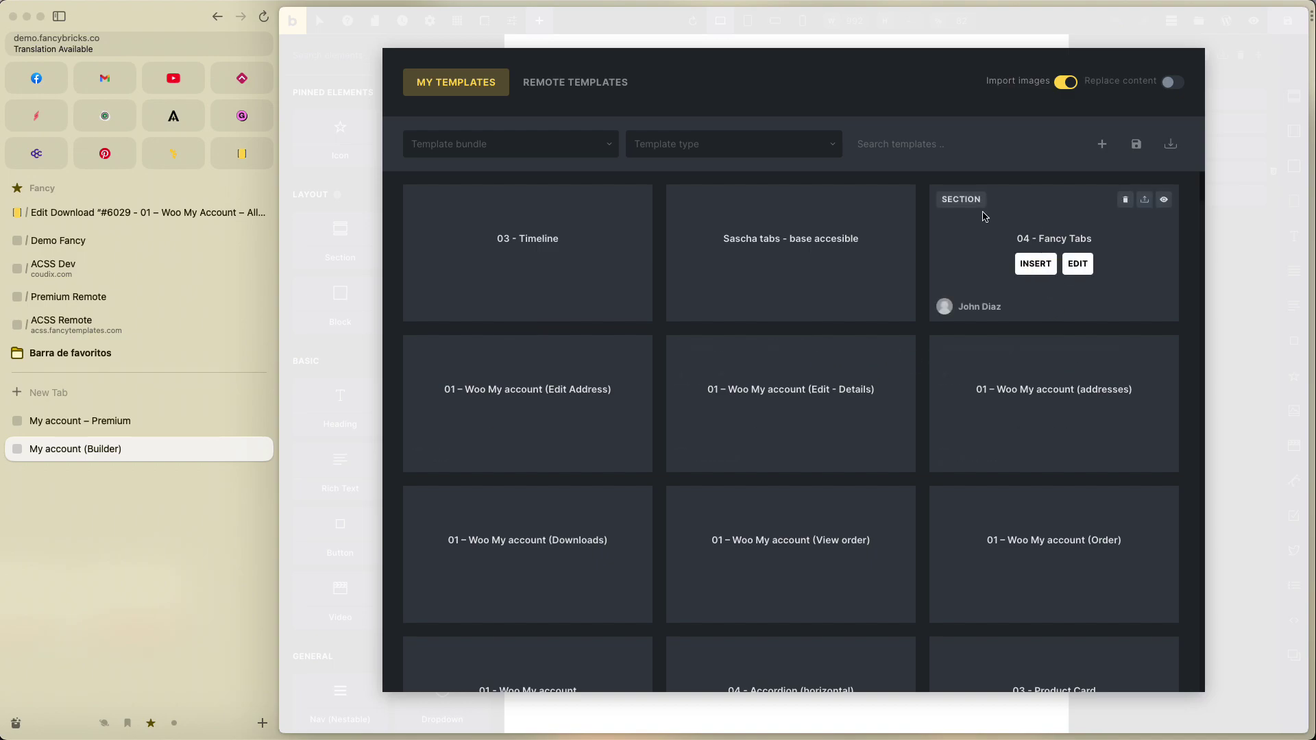
scroll(798, 440, "down", 2)
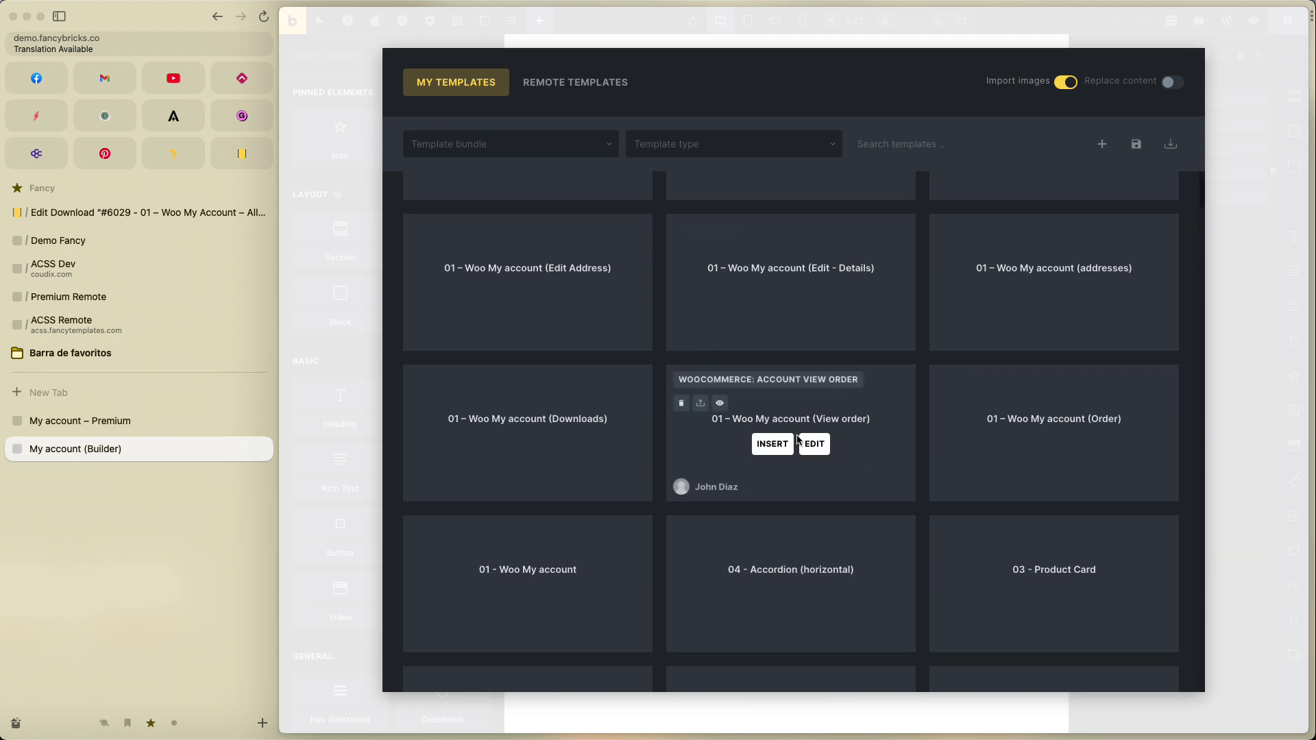
scroll(617, 491, "down", 2)
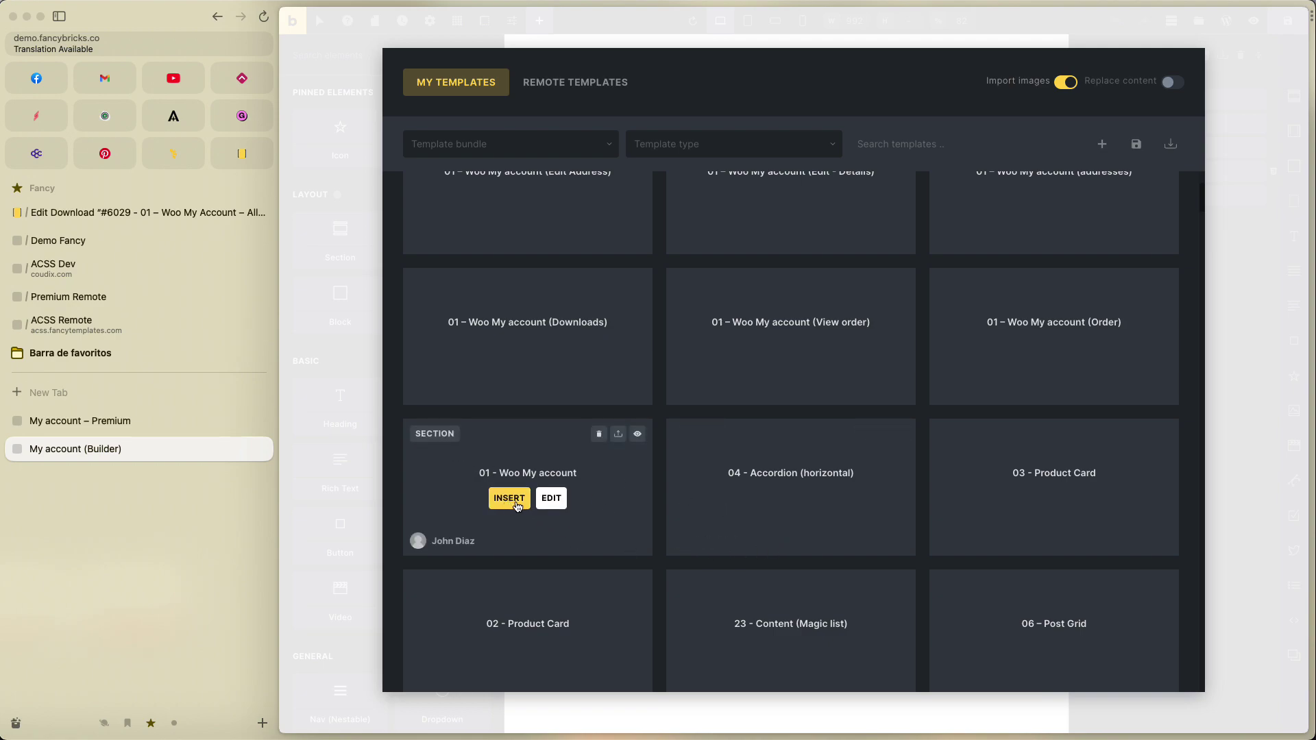
left_click(1248, 214)
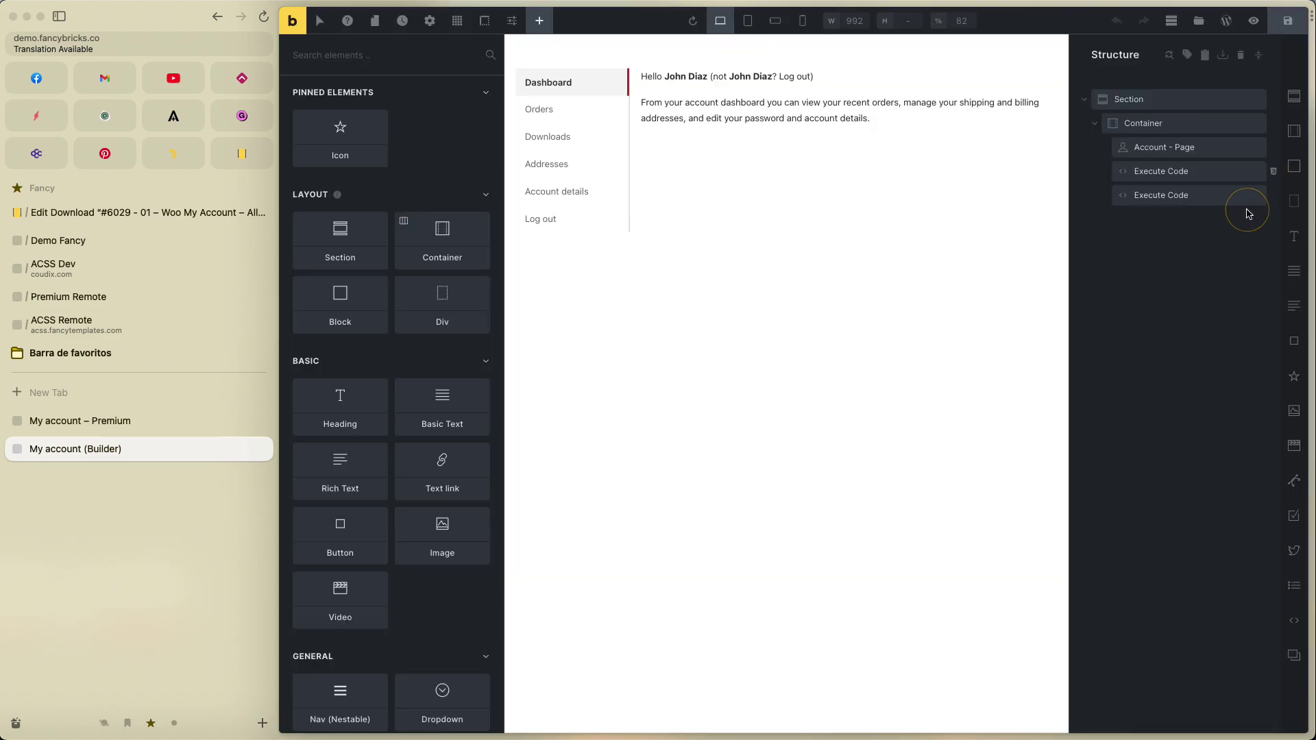
Inspect the Account - Page element and the scripts in both Execute Code elements.
left_click(903, 172)
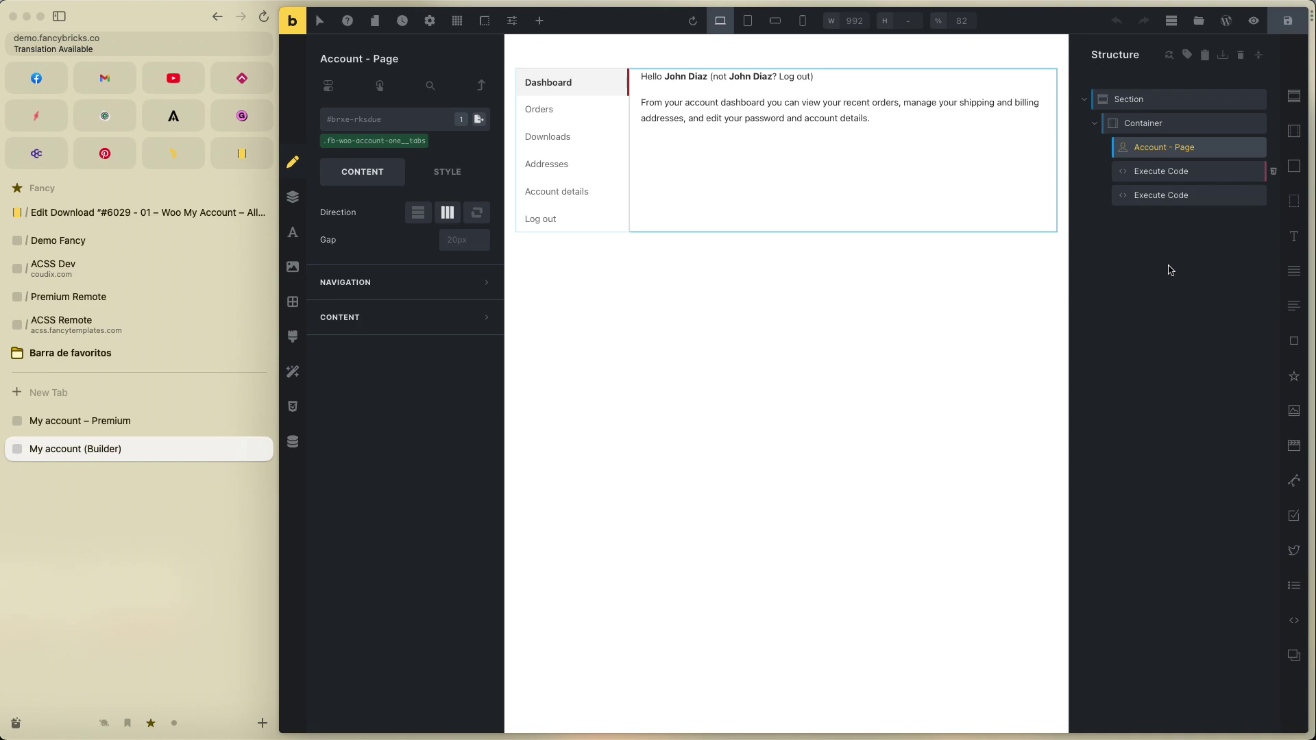
left_click(1158, 197)
left_click(1156, 200)
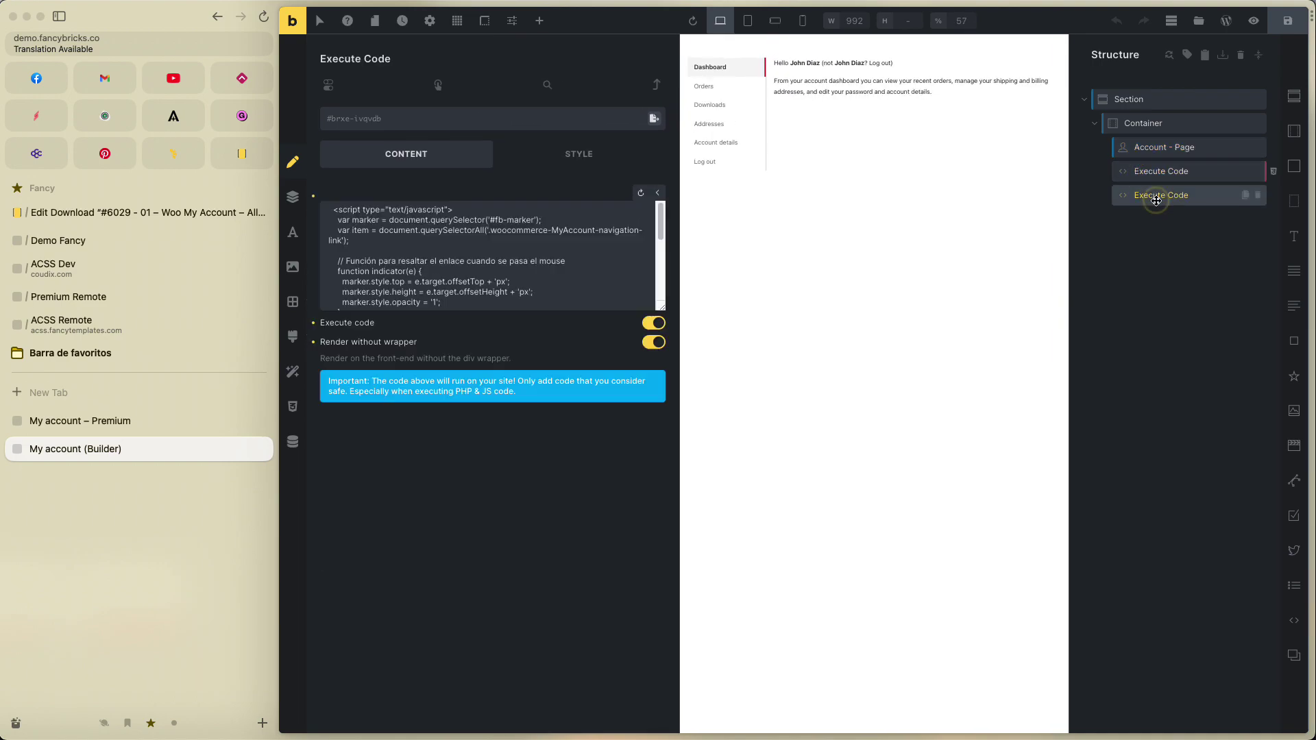
left_click(1158, 171)
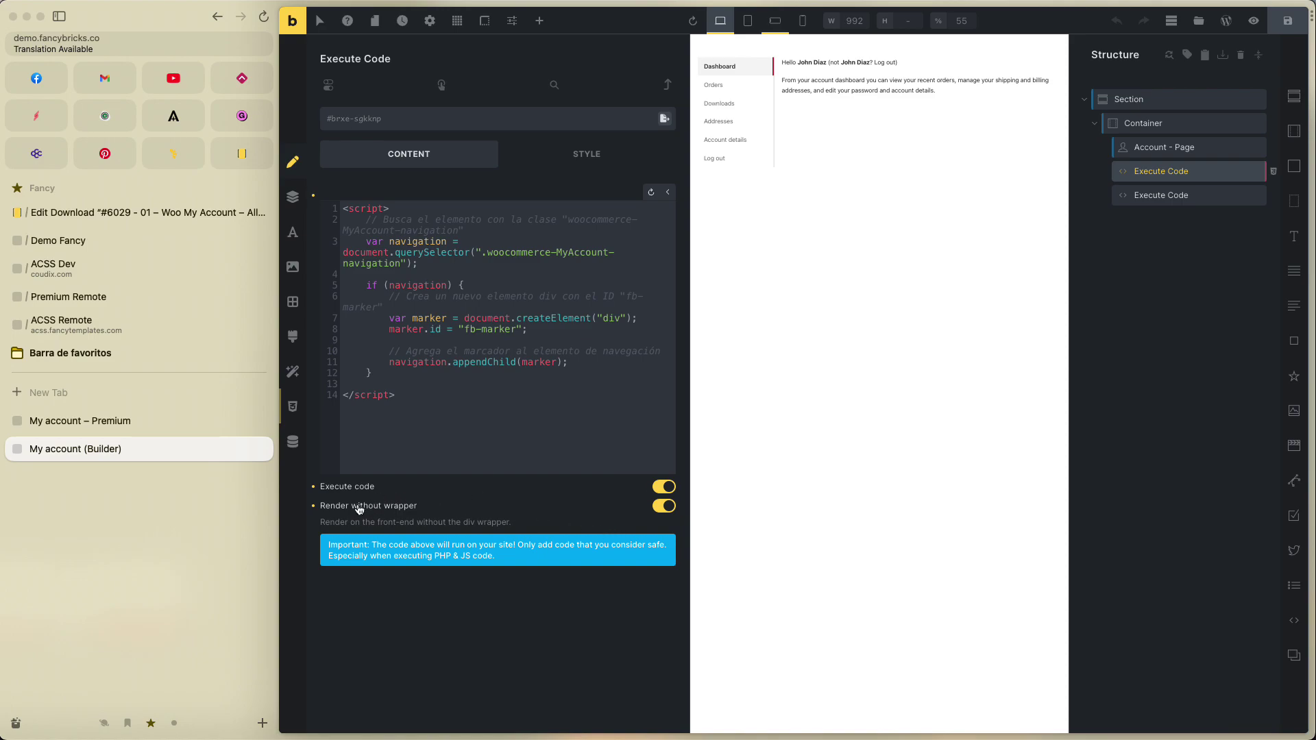
left_click(1142, 196)
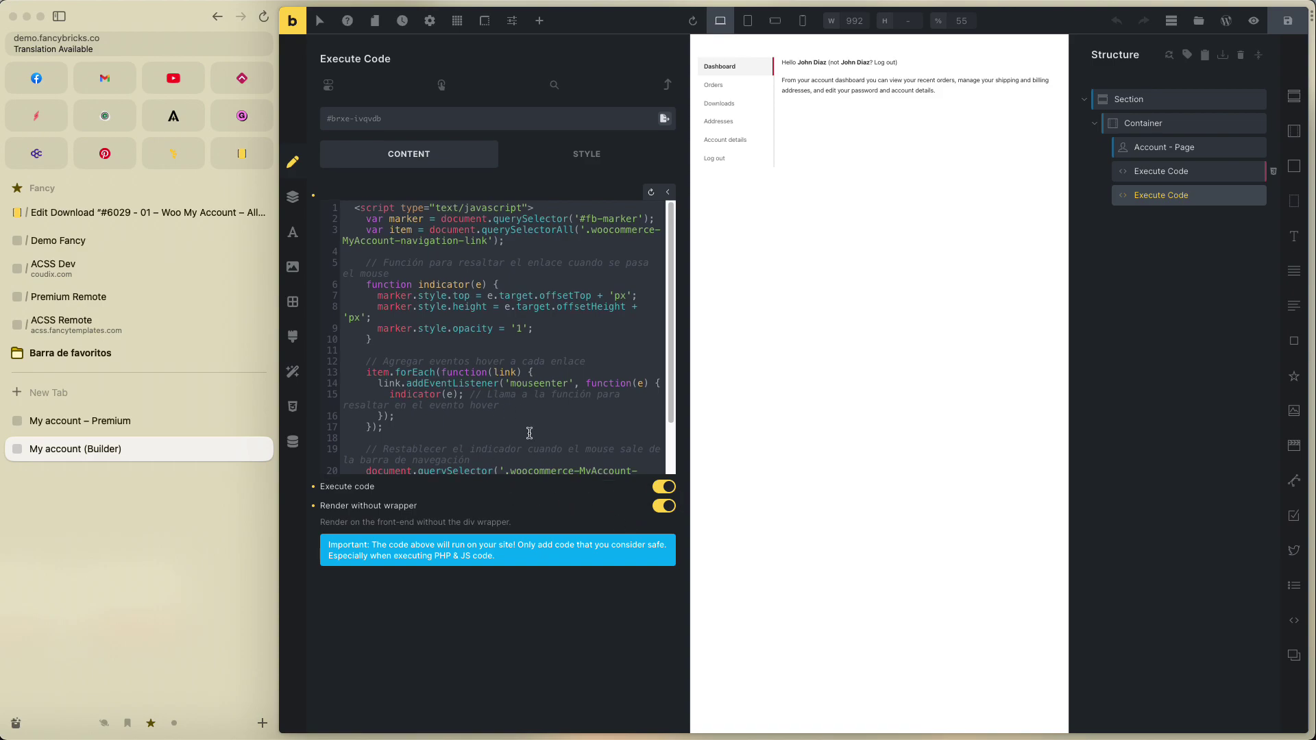
left_click(1165, 172)
left_click(1150, 148)
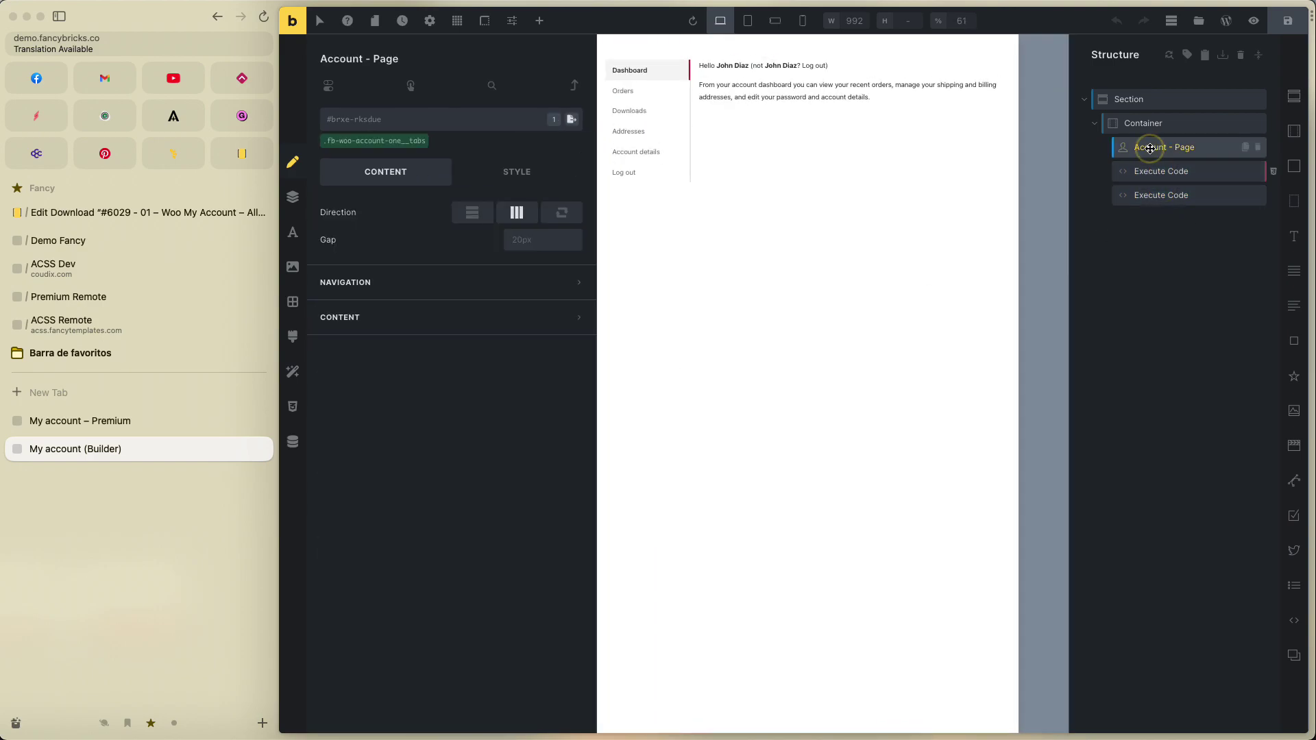
Check the navigation's hover marker on the live My account page against the elements in the builder.
left_click(181, 425)
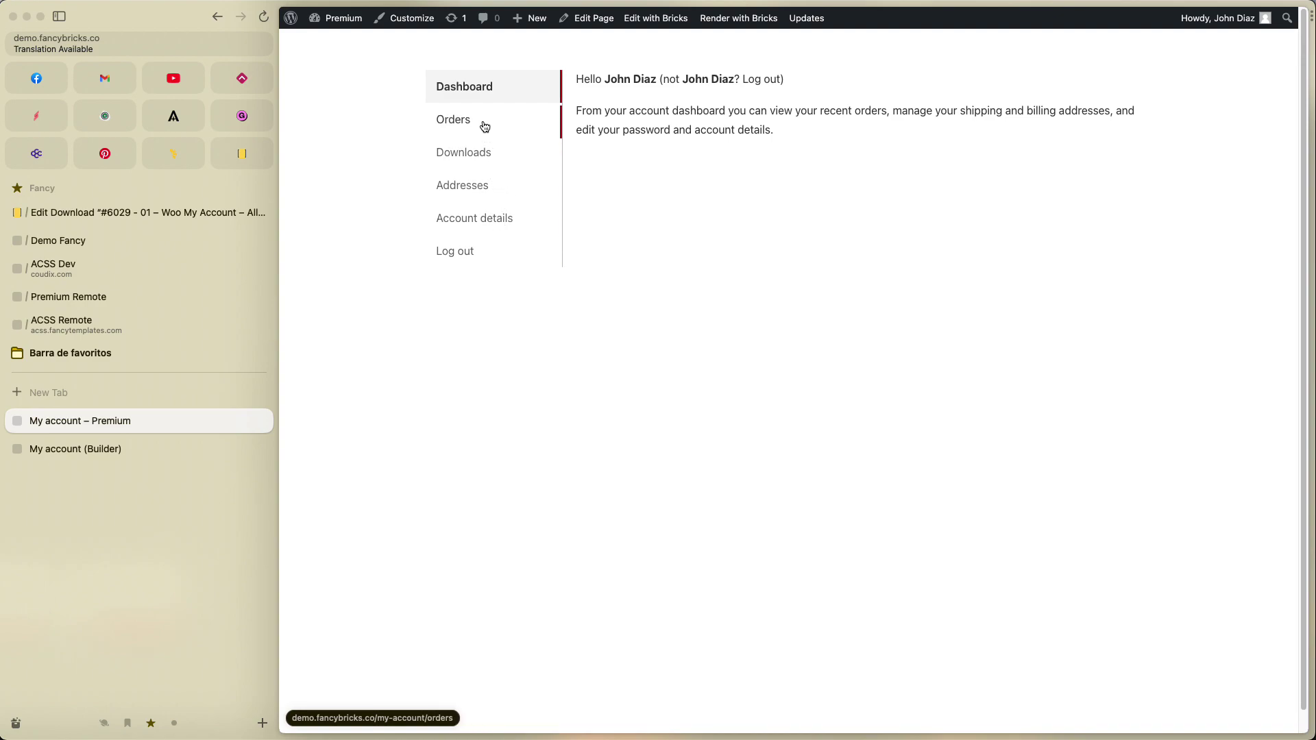
left_click(113, 450)
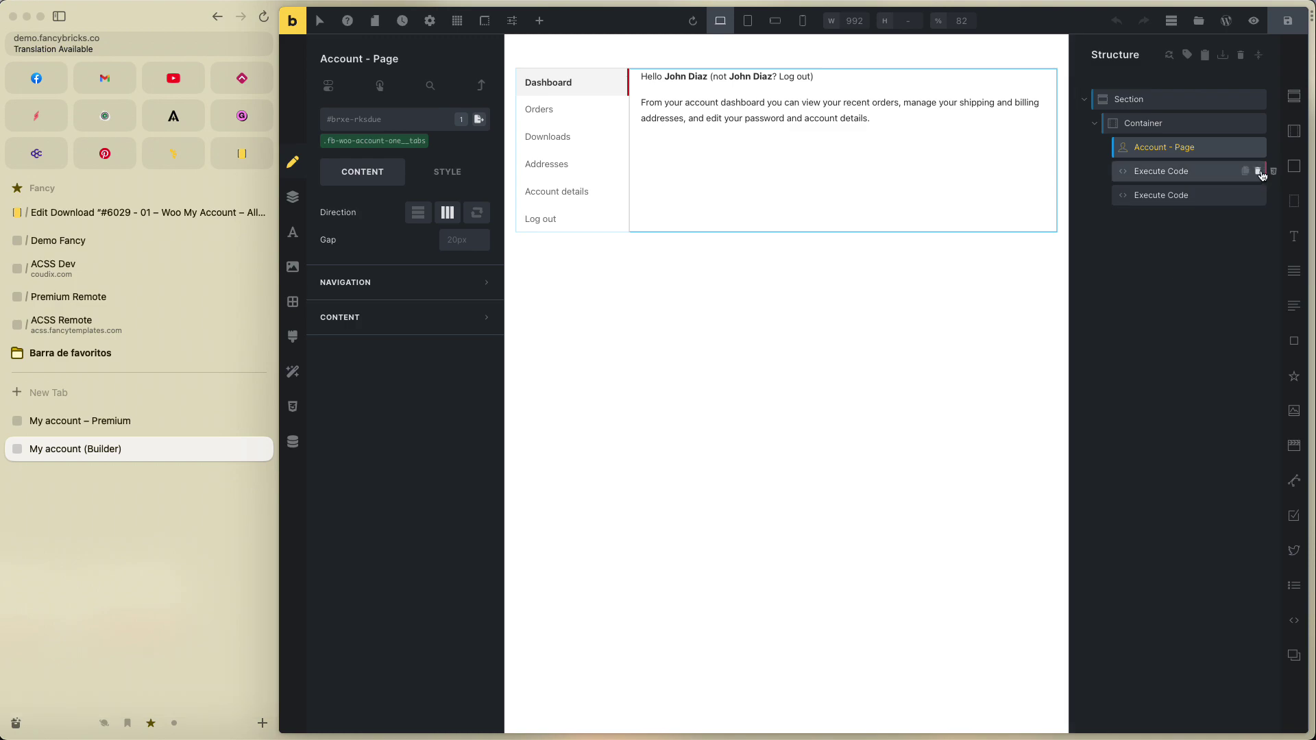
mouse_move(1259, 198)
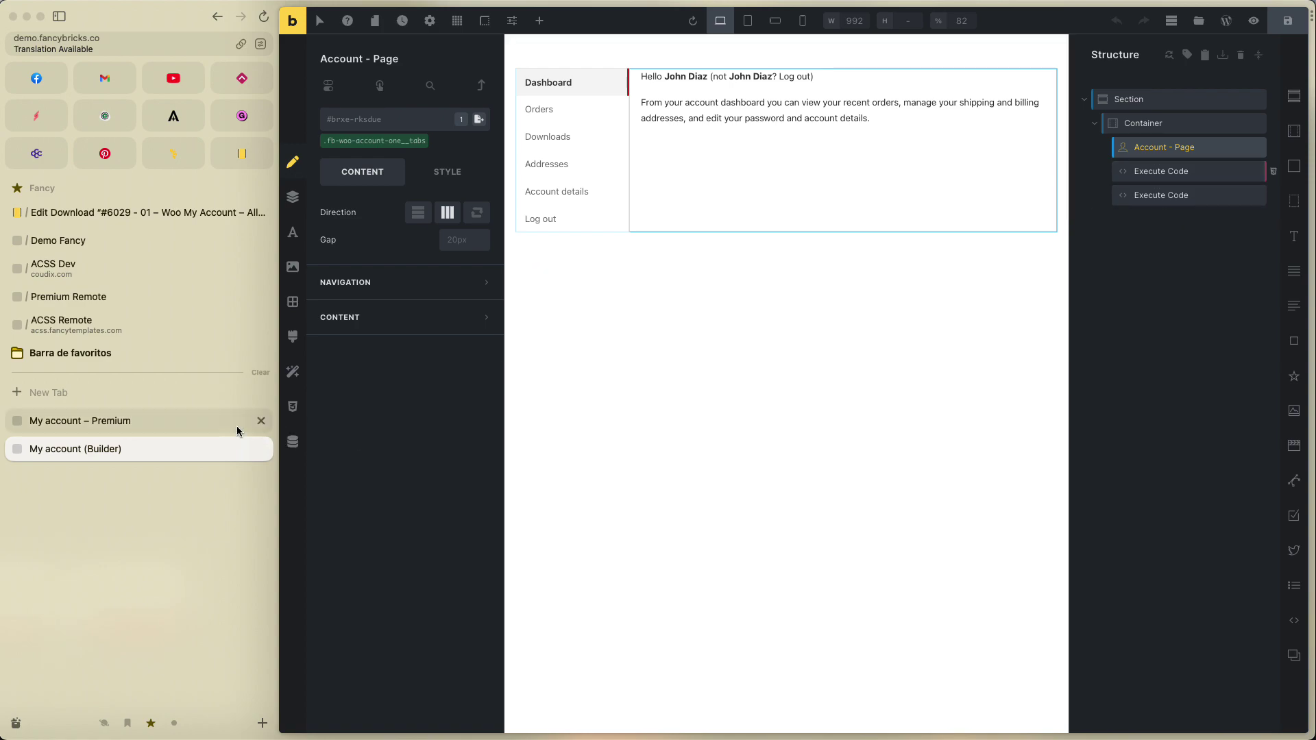
left_click(159, 423)
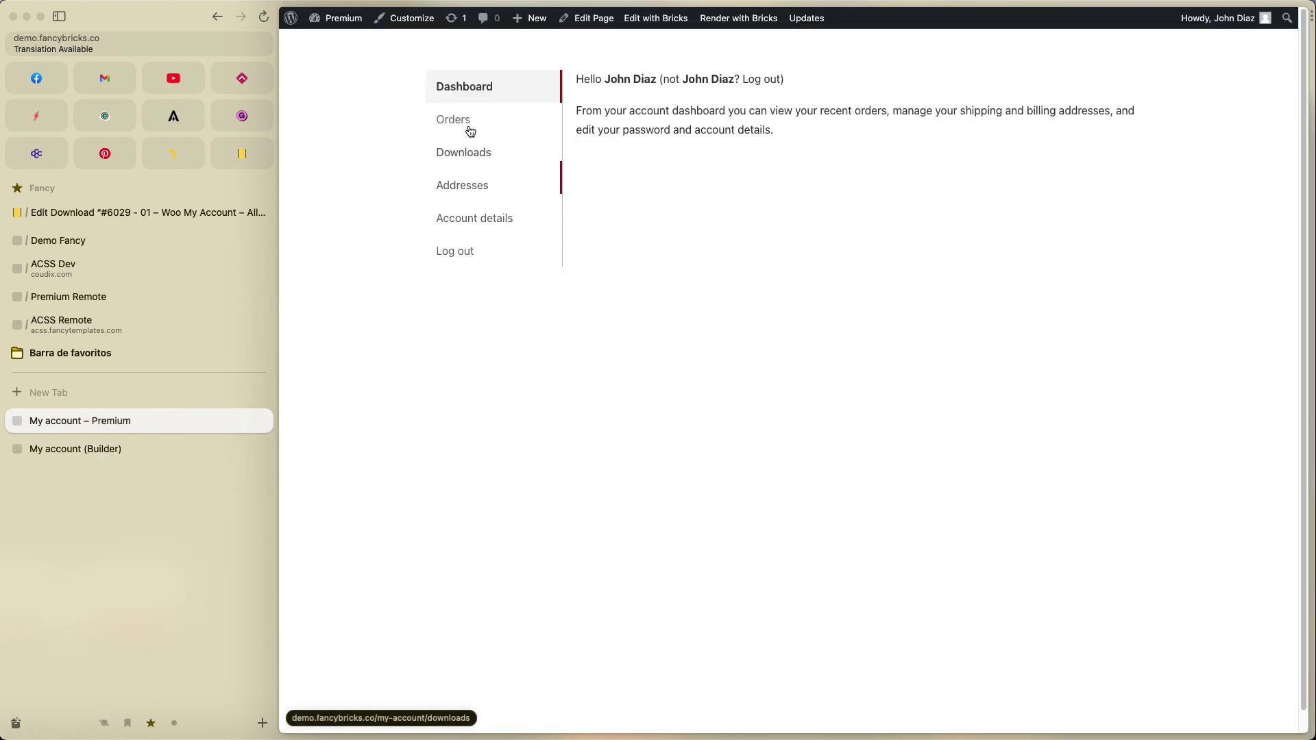
left_click(104, 453)
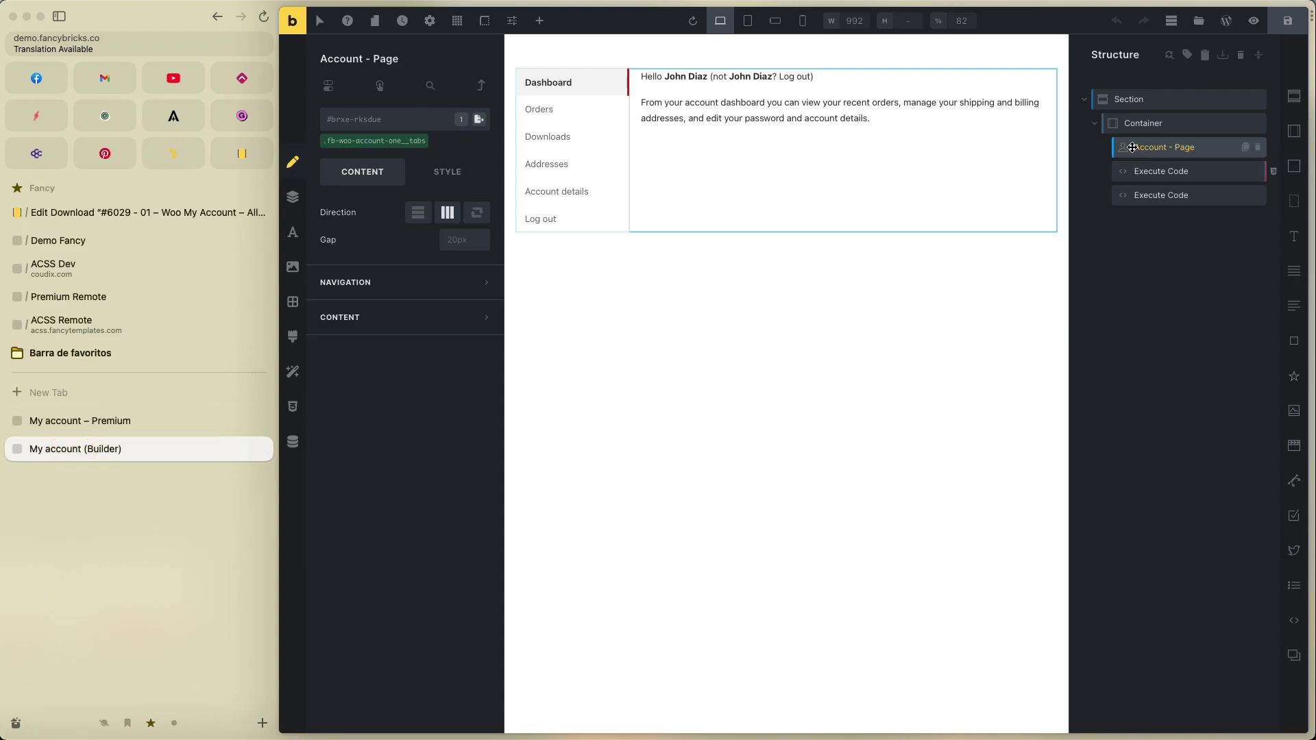
Examine the #fb-marker custom CSS of the first Execute Code element, especially its background-color line, and compare it with the live page's marker.
left_click(1134, 171)
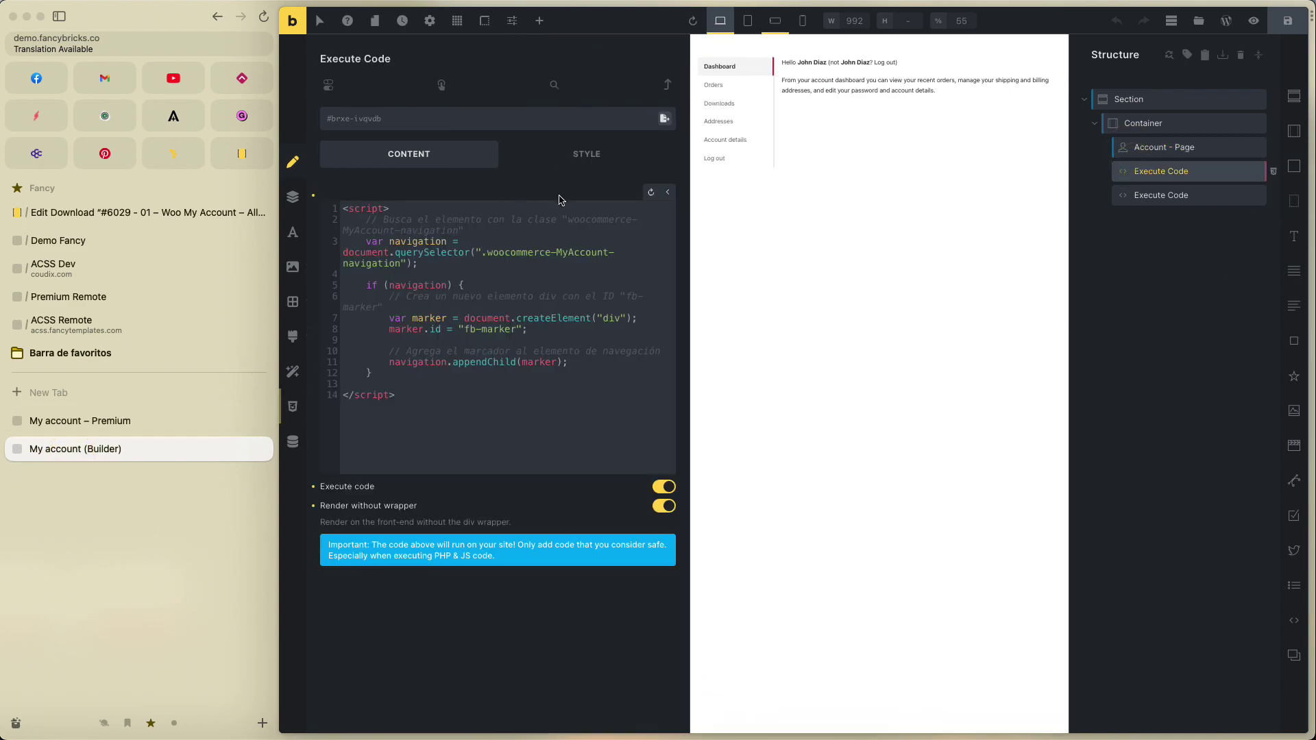
left_click(586, 154)
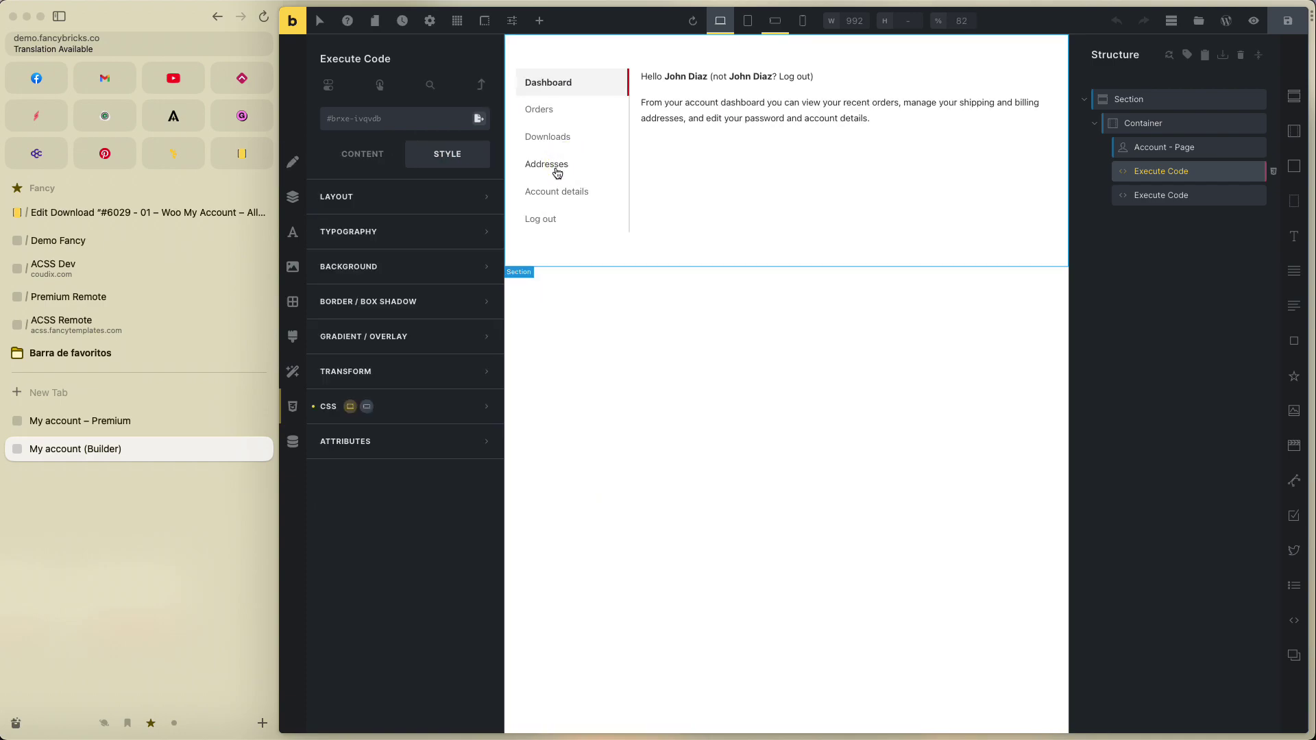
left_click(402, 407)
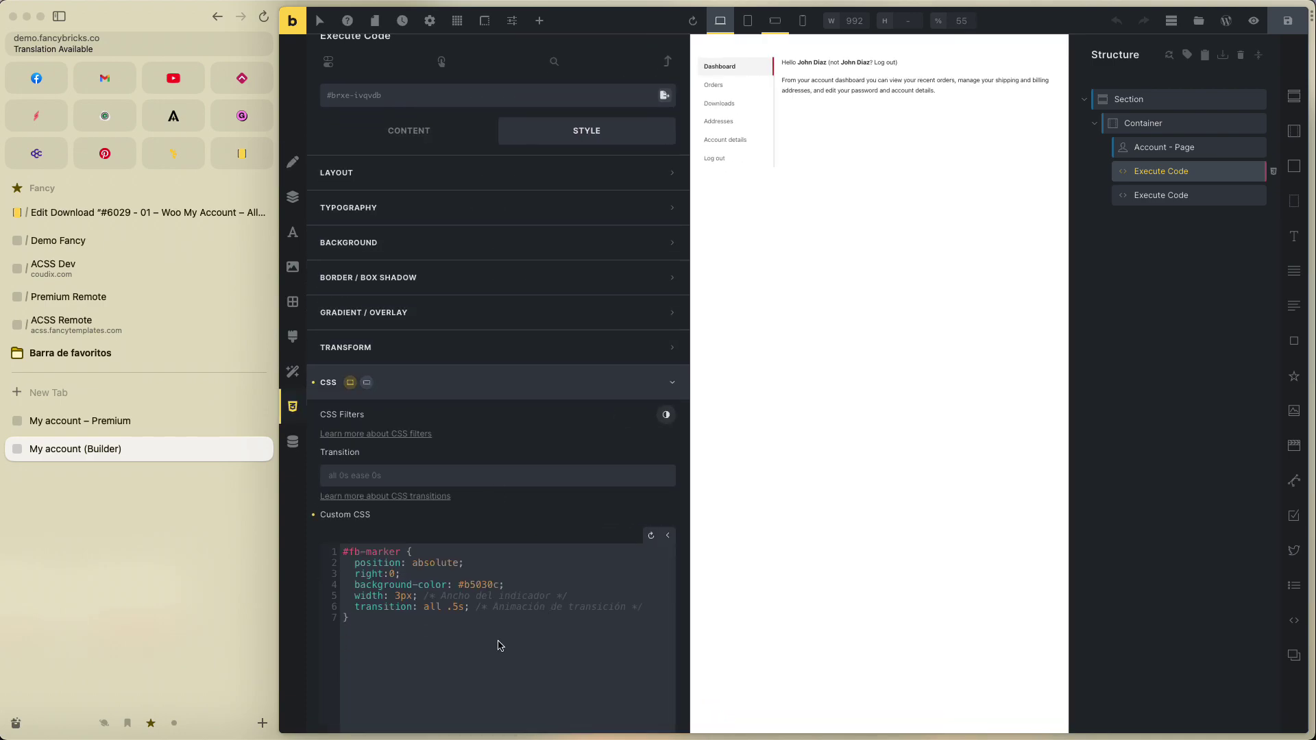
double_click(478, 584)
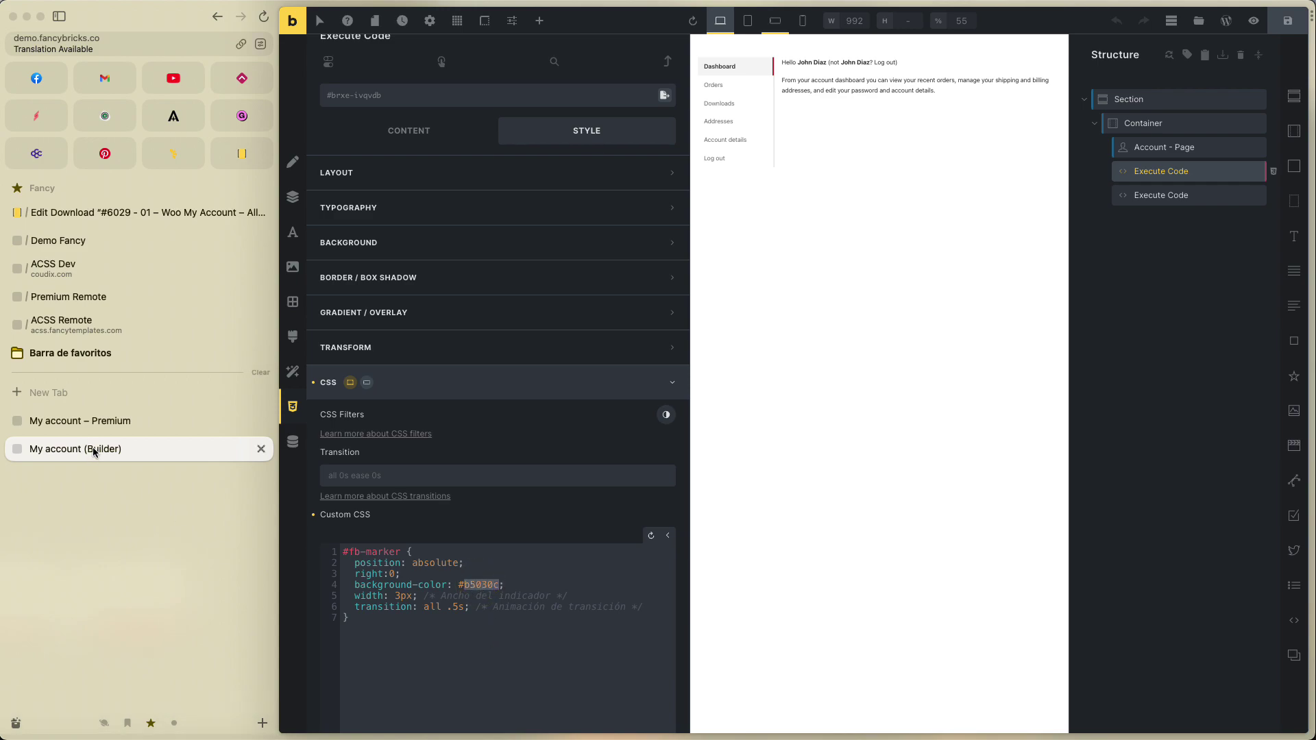
left_click(91, 421)
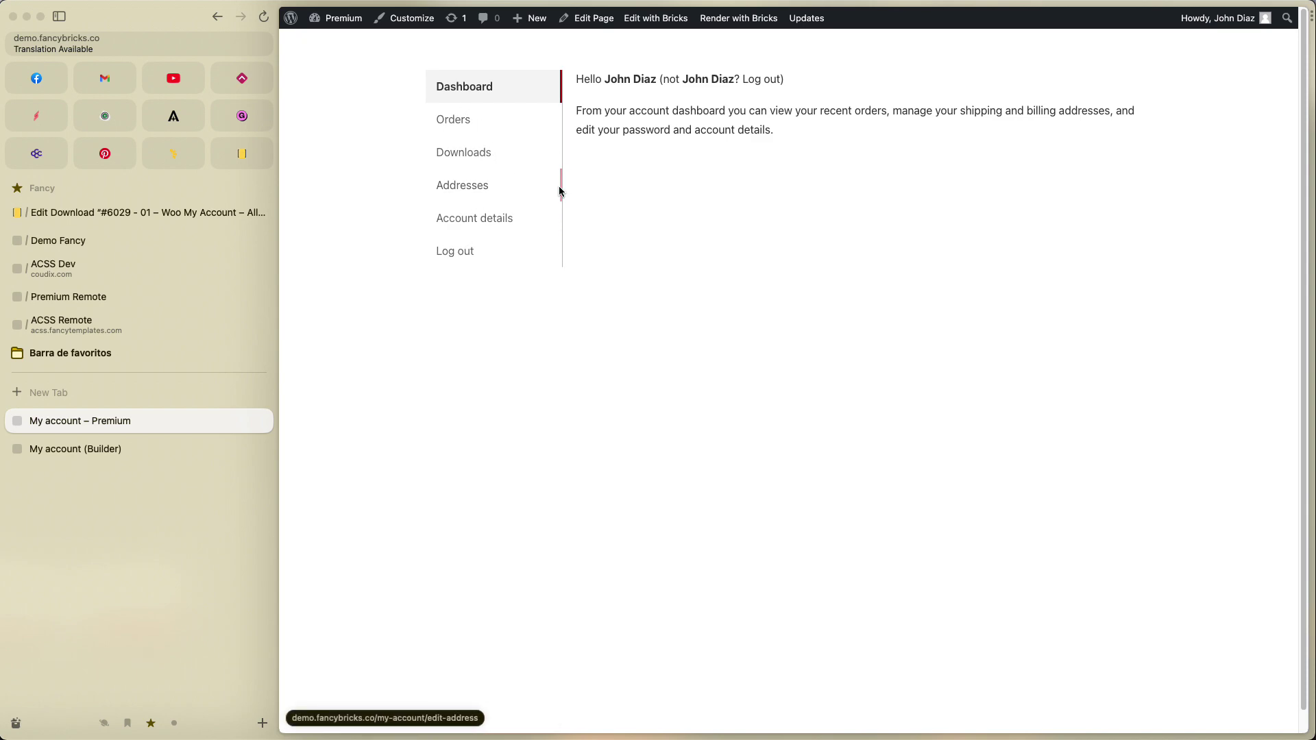
left_click(56, 452)
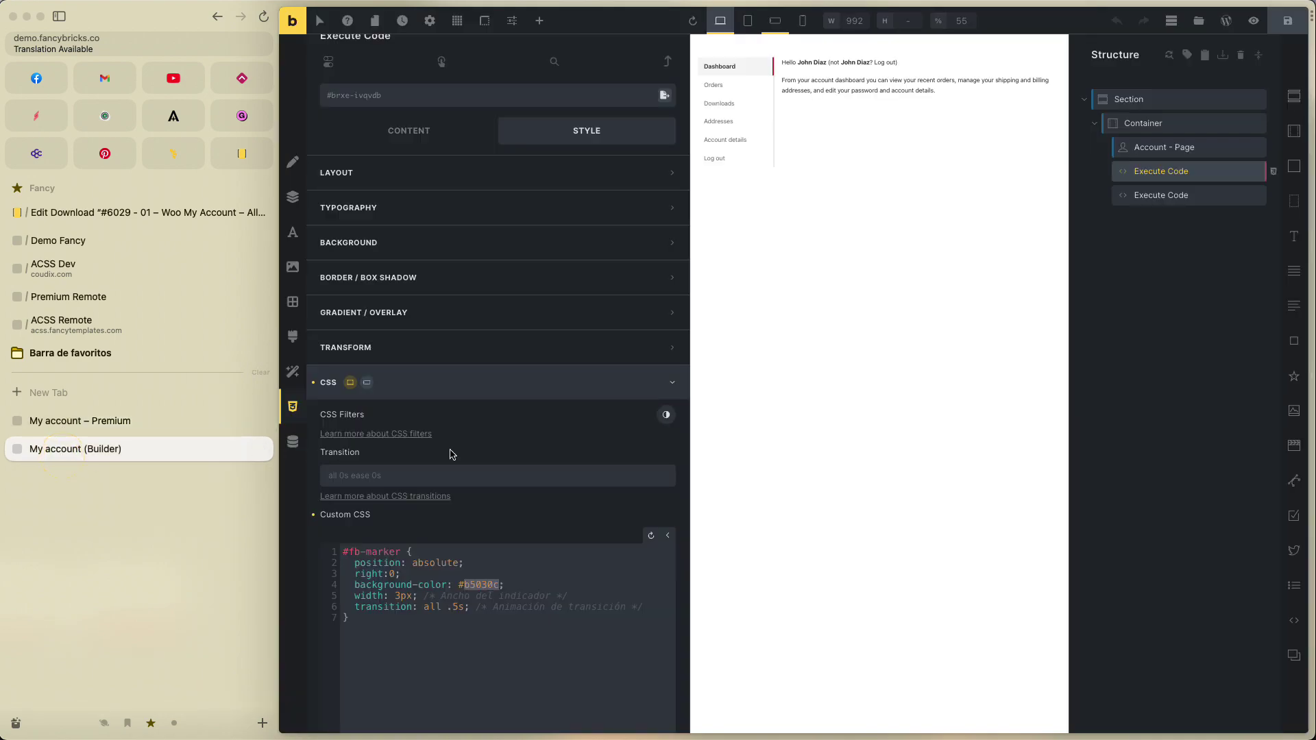
triple_click(481, 586)
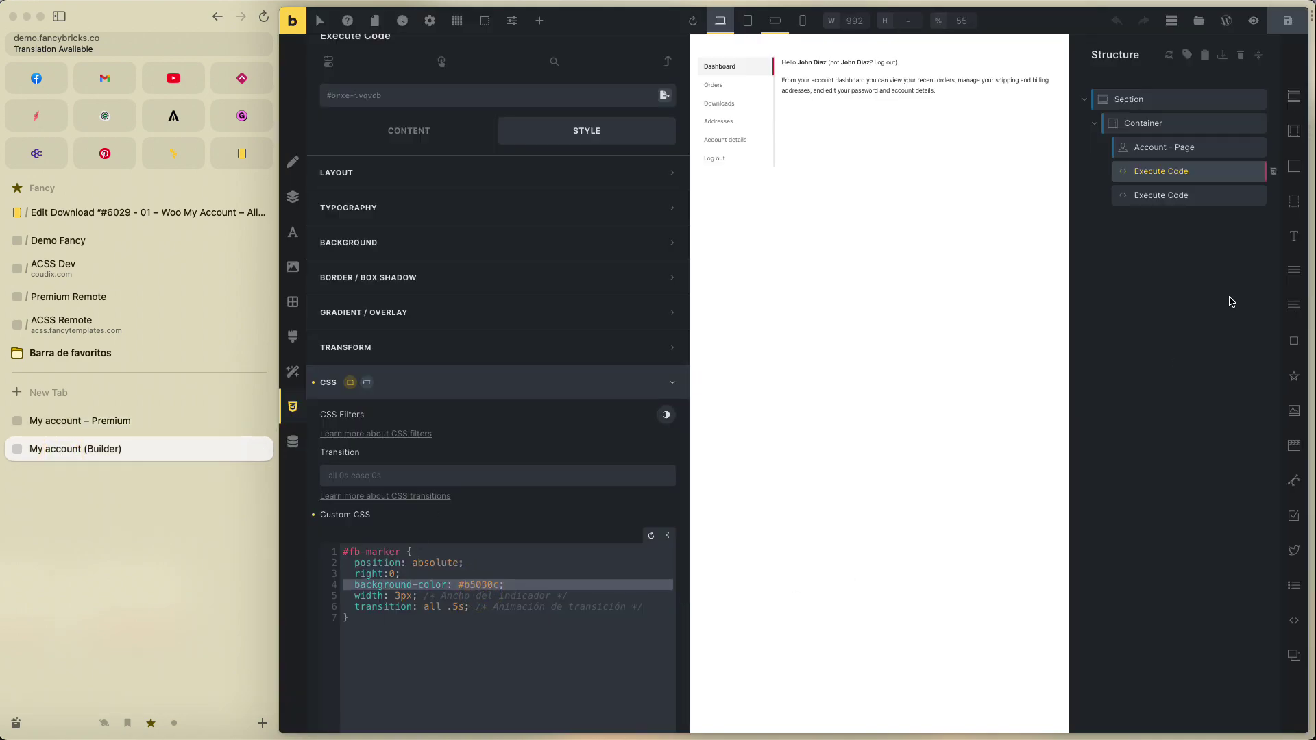
Open the Account - Page element's fb-woo-account-one__tabs class and review its navigation settings down to the item and active styles.
left_click(1154, 149)
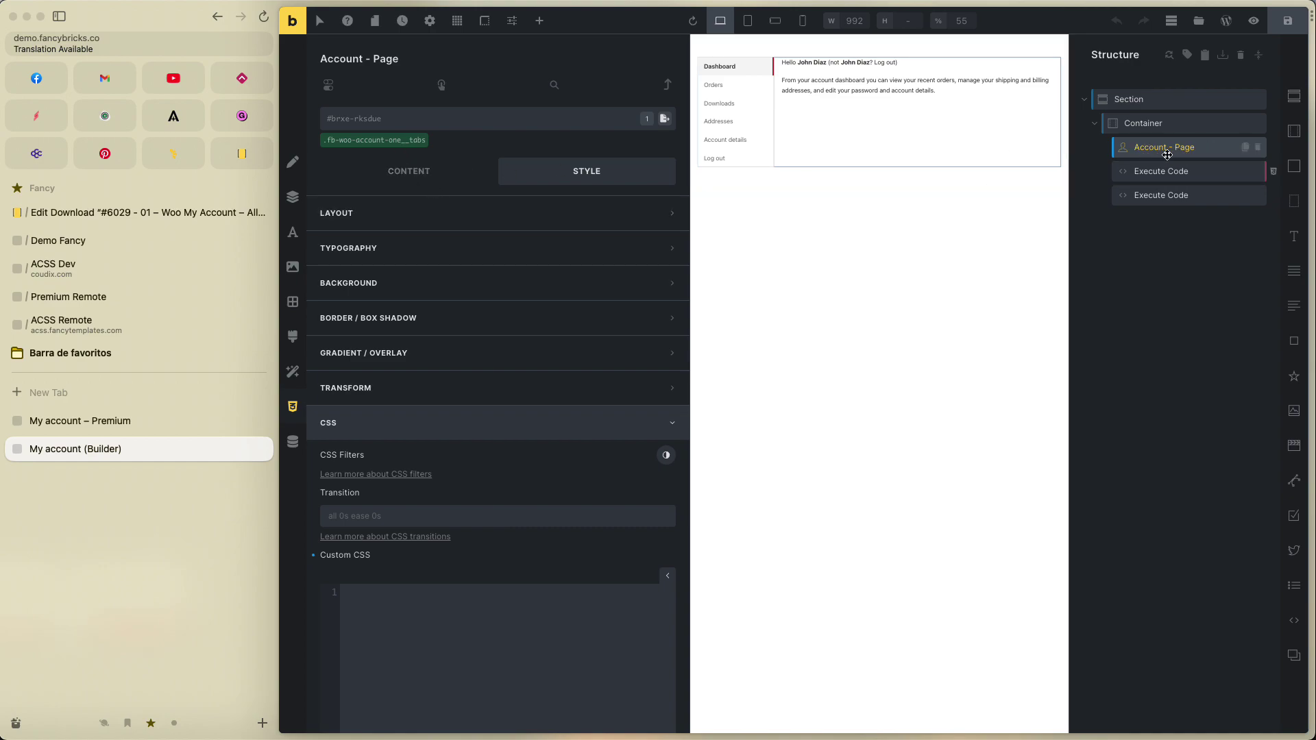
left_click(382, 140)
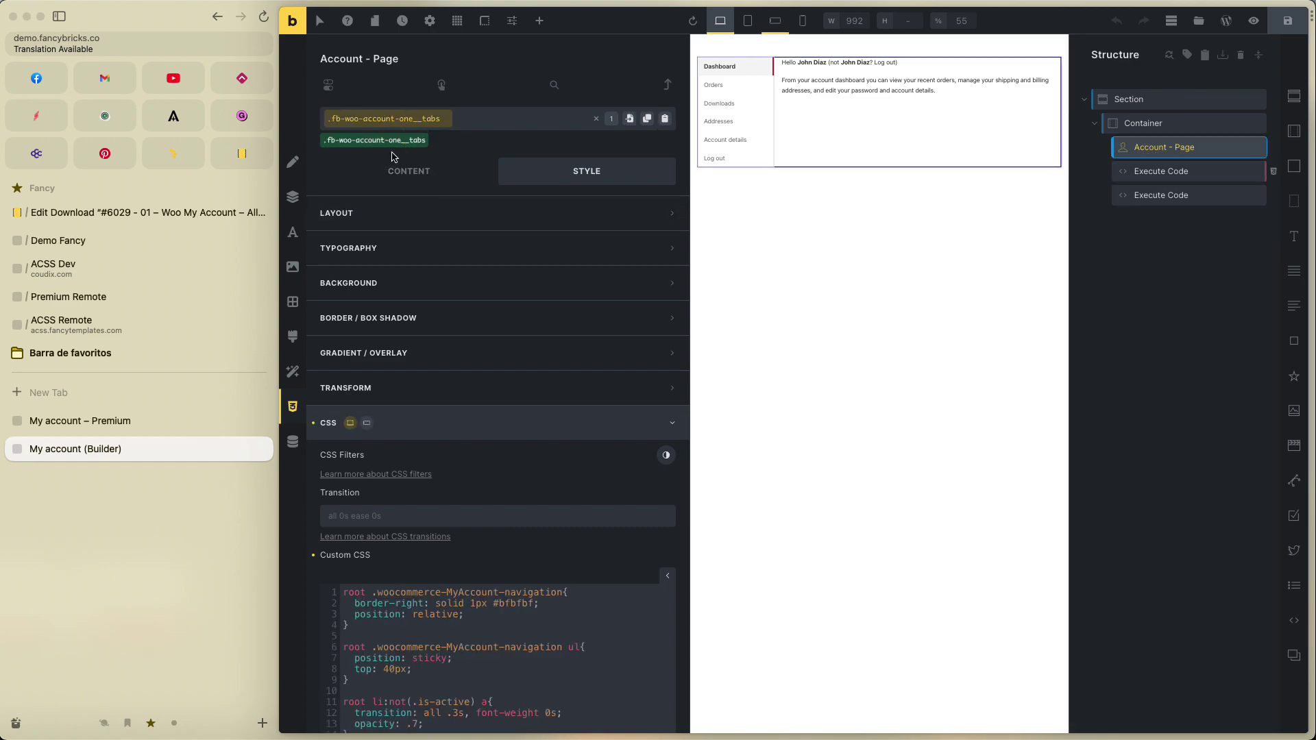
left_click(410, 171)
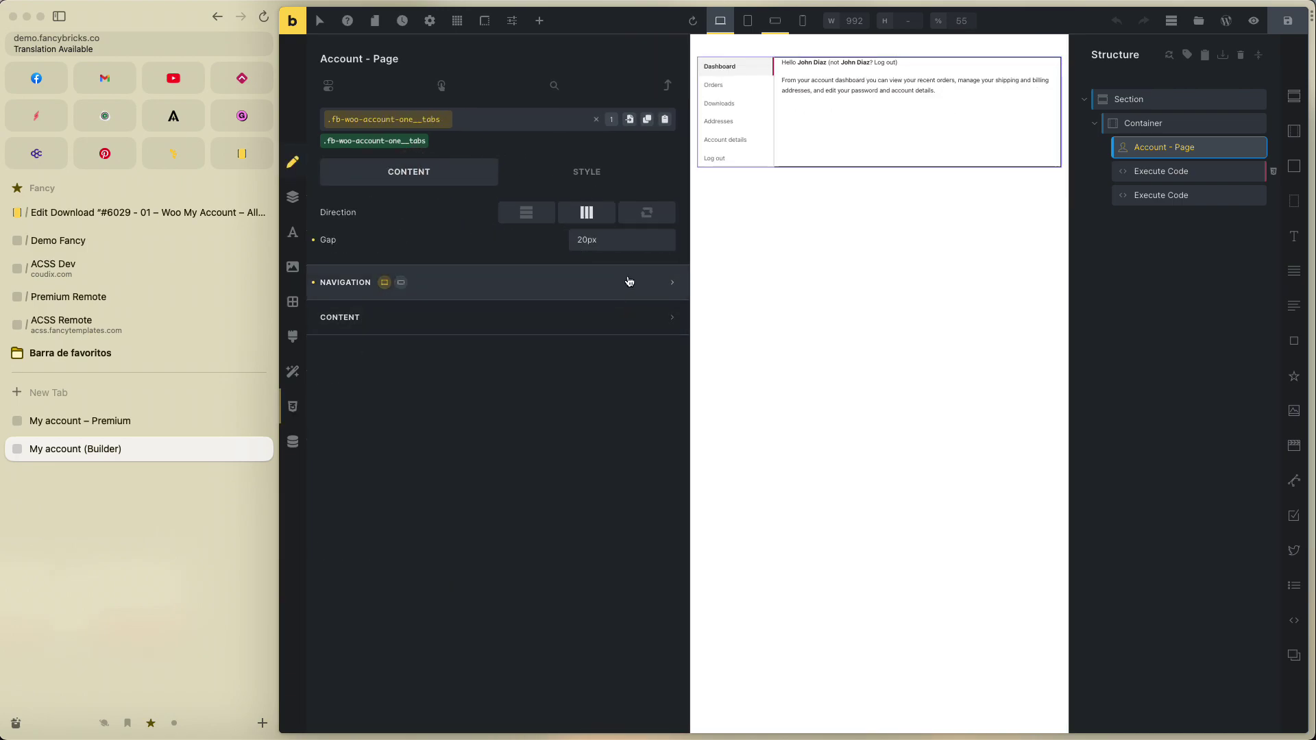
left_click(508, 278)
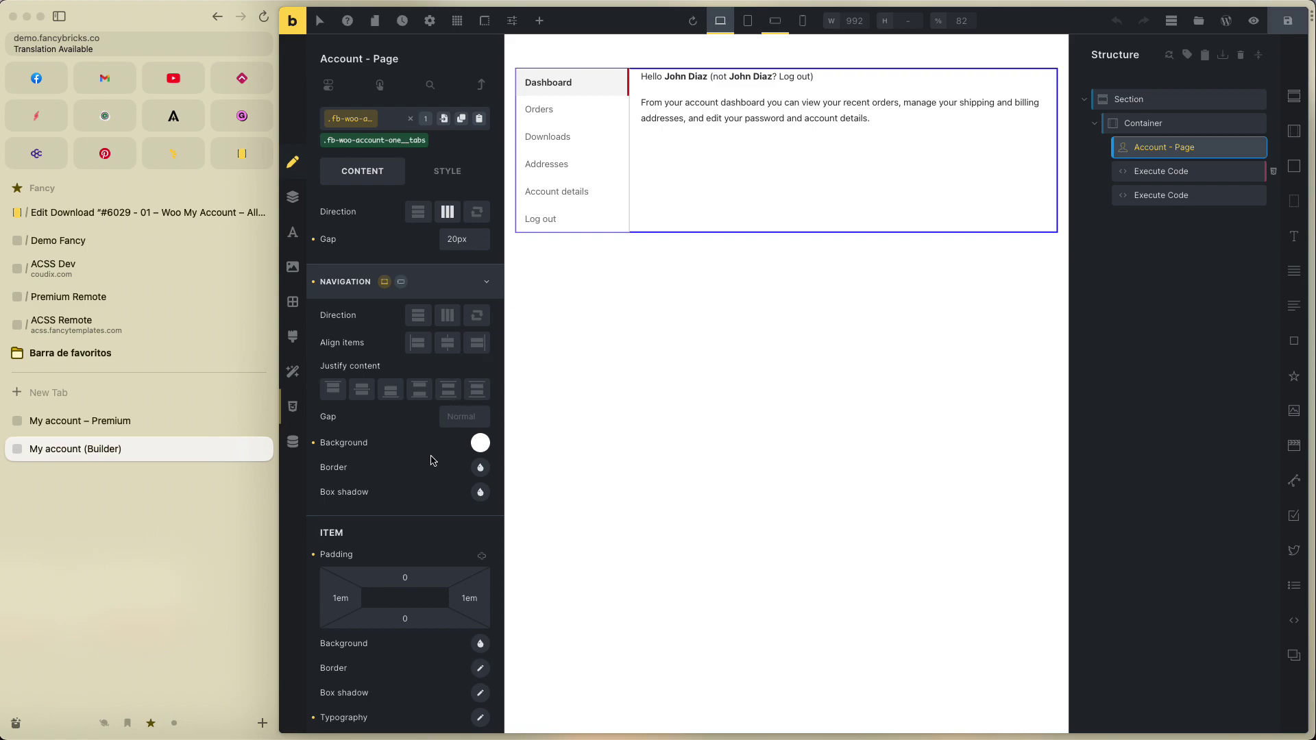
scroll(440, 435, "down", 4)
scroll(411, 507, "down", 1)
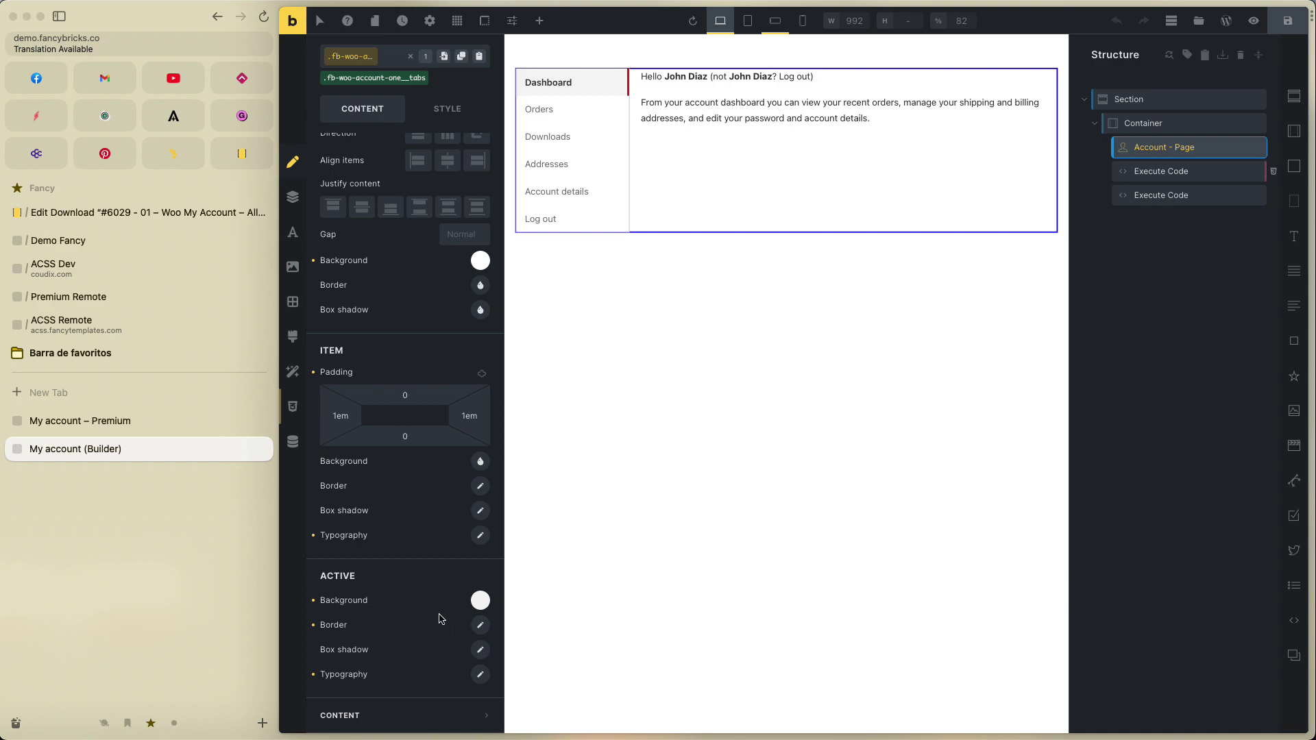
Review the Account - Page navigation settings and examine the active item's border width, style and color.
scroll(408, 611, "up", 3)
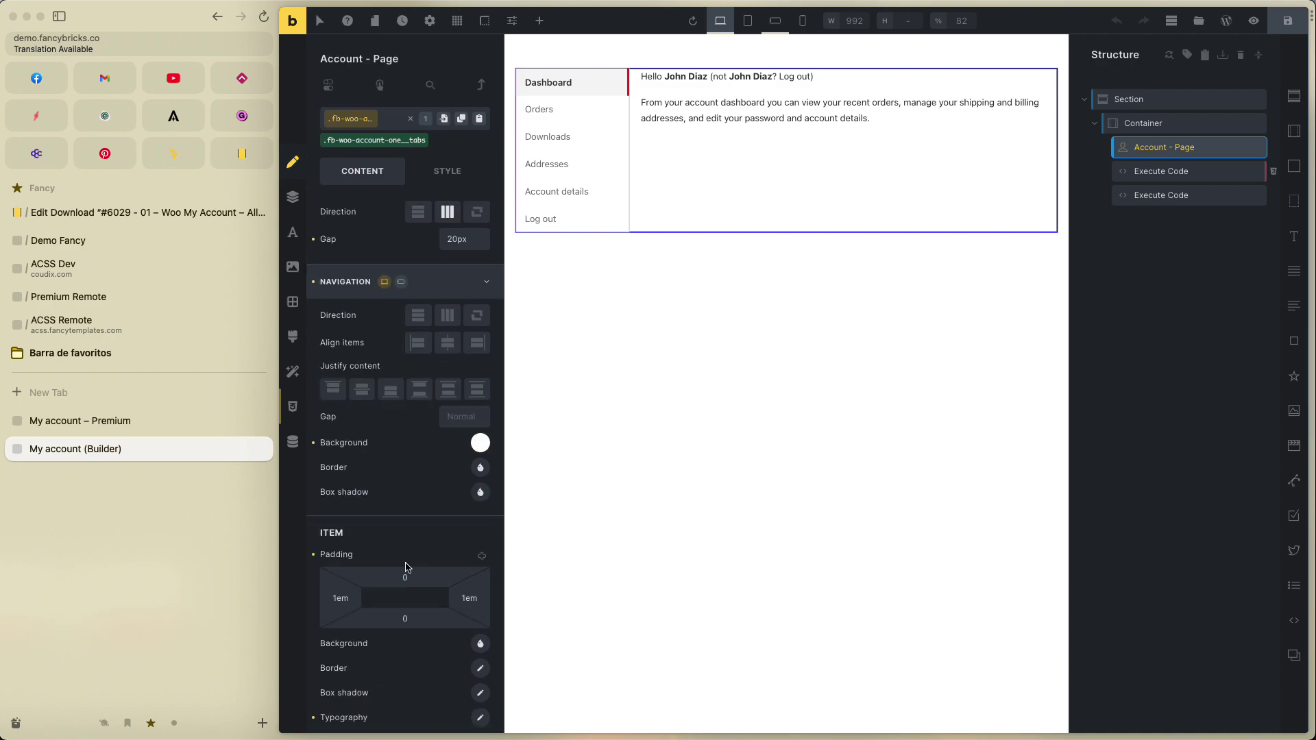
left_click(458, 276)
left_click(459, 291)
scroll(390, 542, "down", 2)
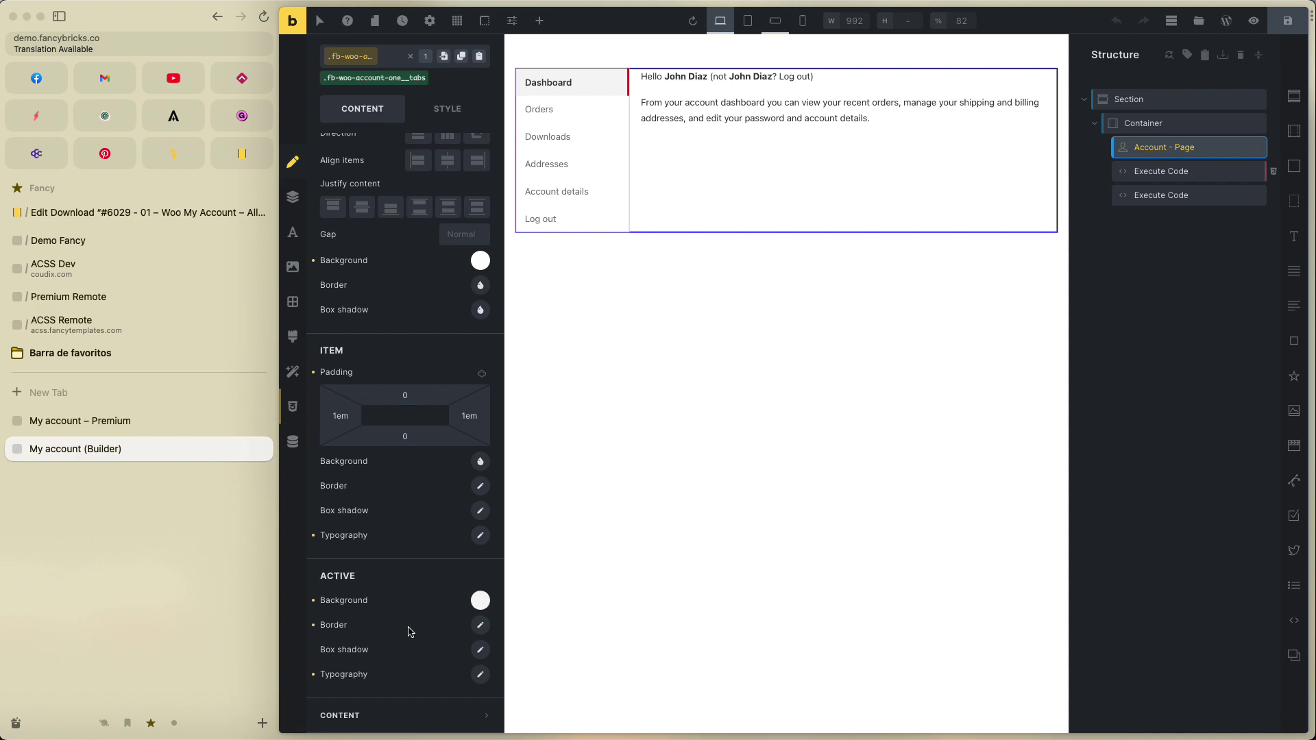
left_click(480, 625)
scroll(472, 625, "down", 2)
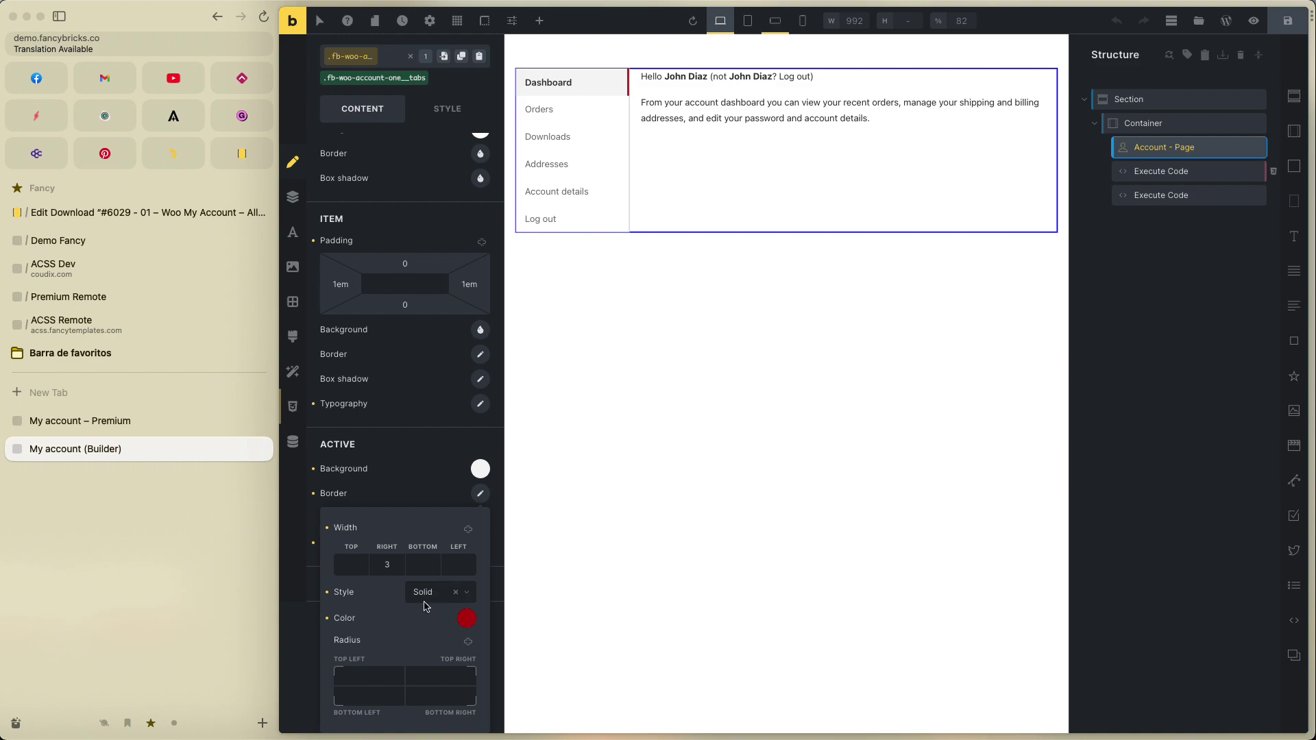
left_click(388, 563)
type("3")
double_click(388, 563)
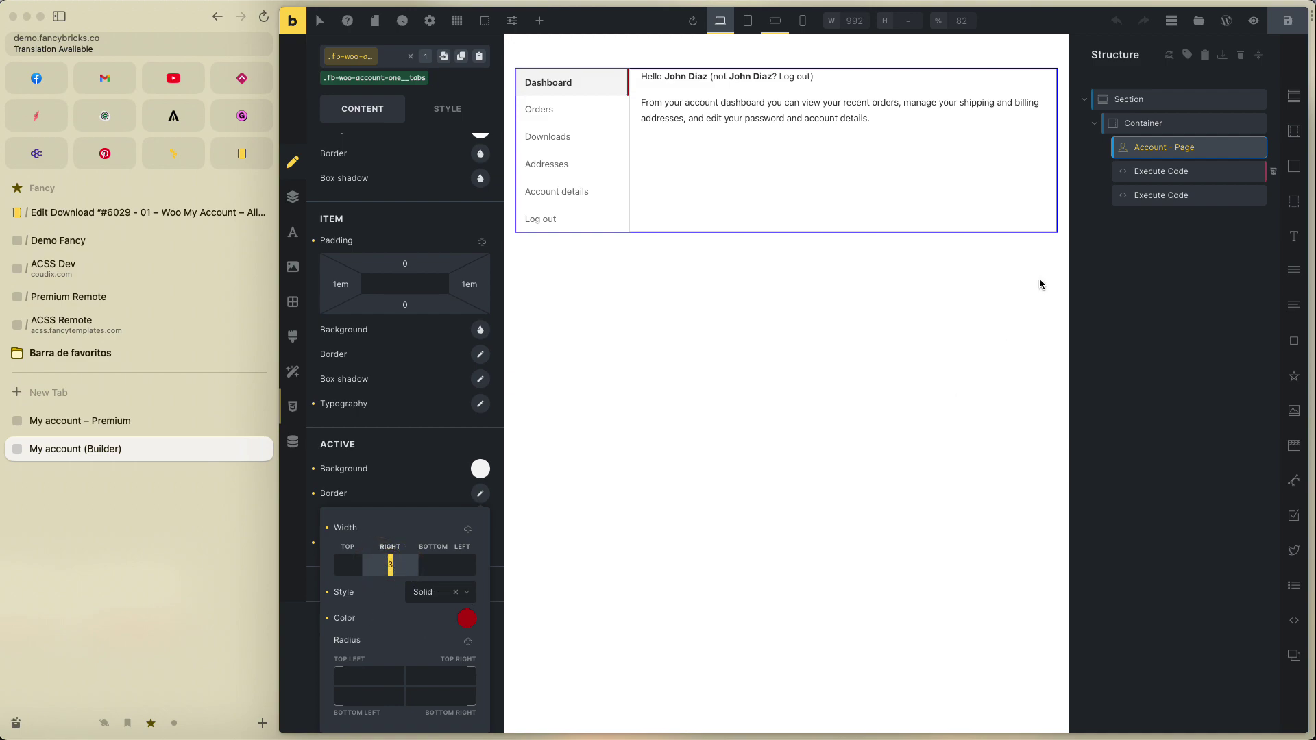
left_click(1141, 157)
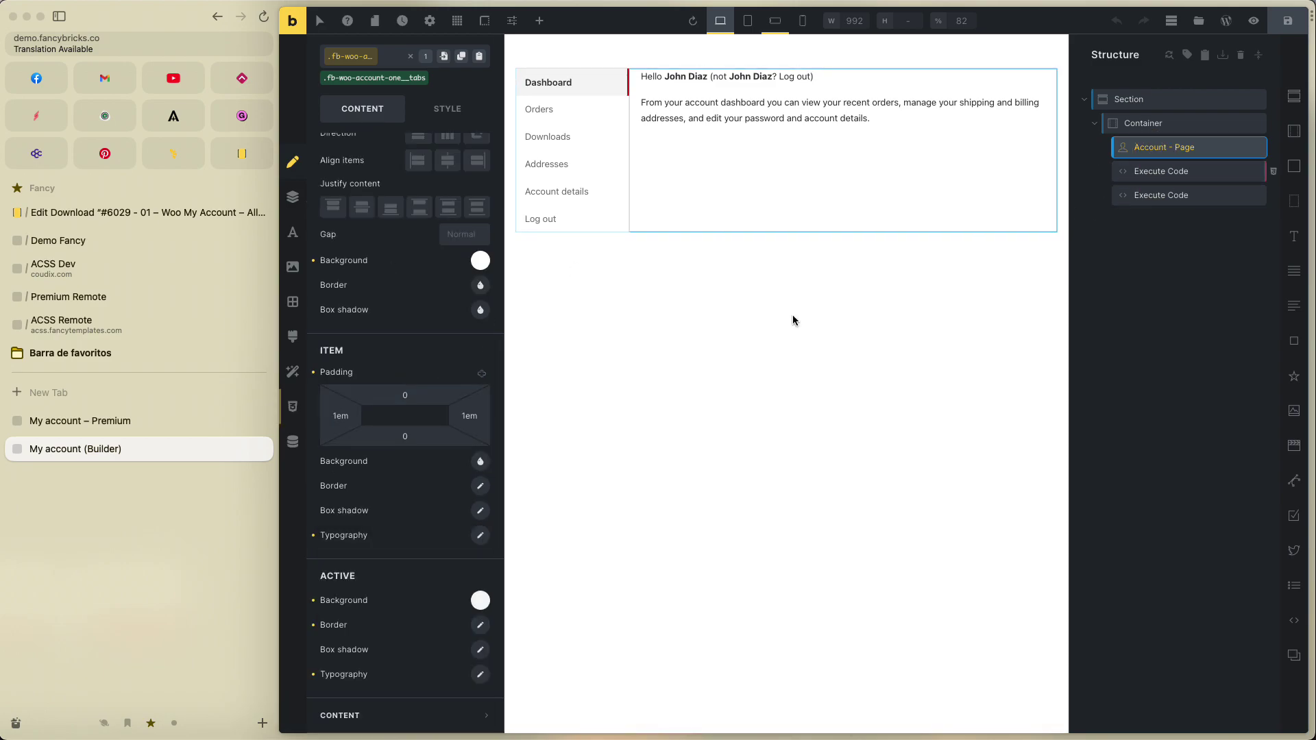
Open the first Execute Code element's custom CSS and inspect the #fb-marker background-color and width lines.
left_click(1175, 173)
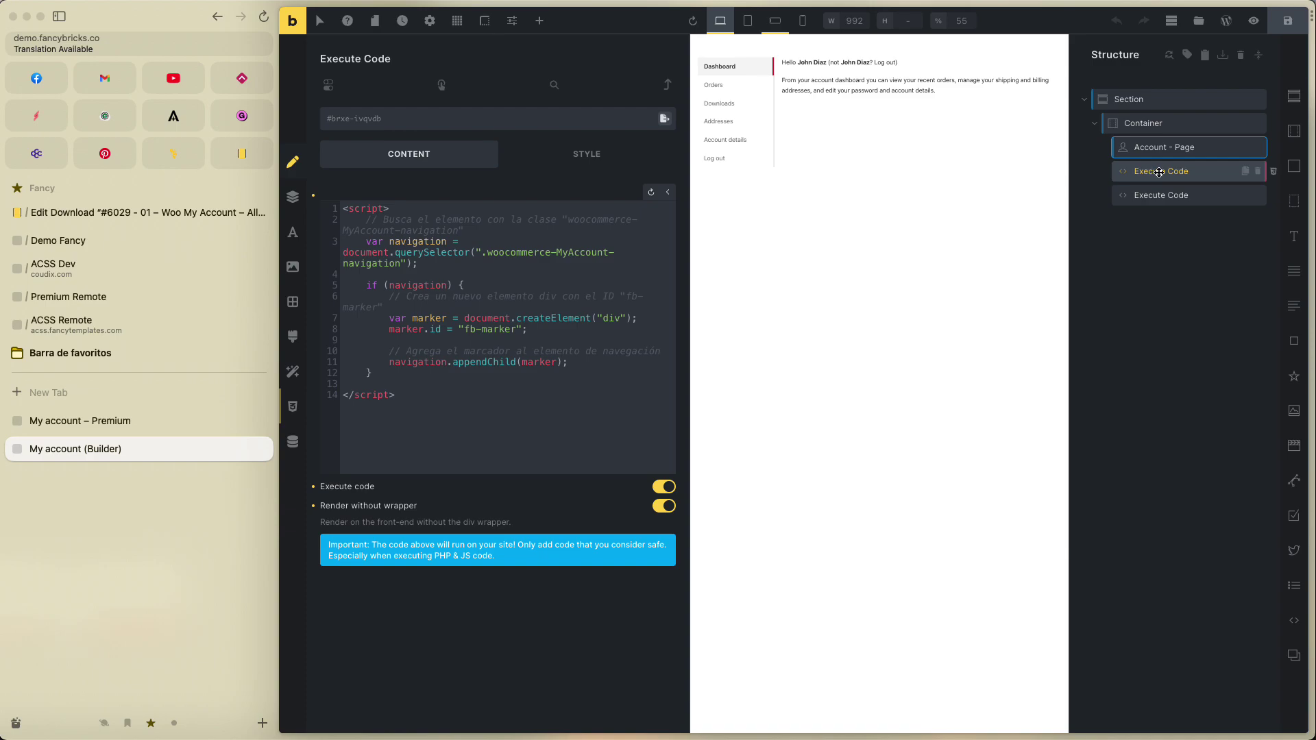
left_click(587, 155)
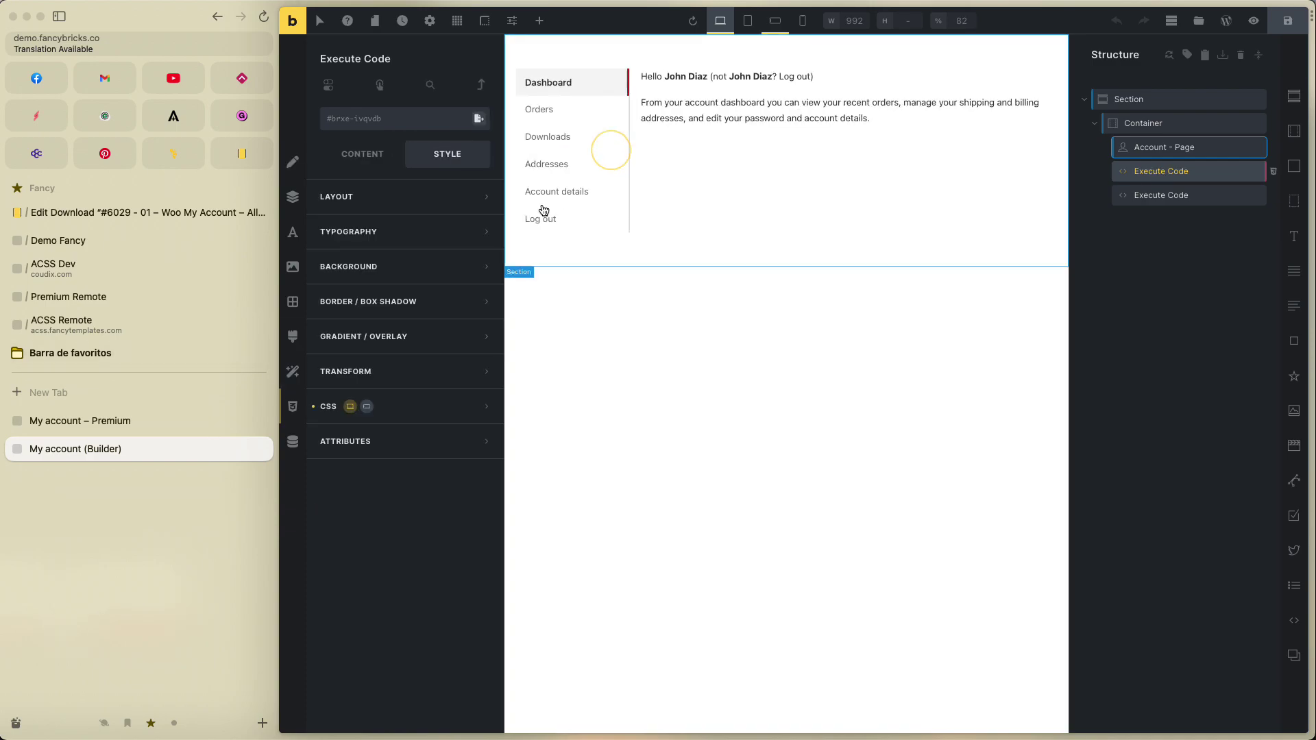
left_click(416, 405)
double_click(473, 486)
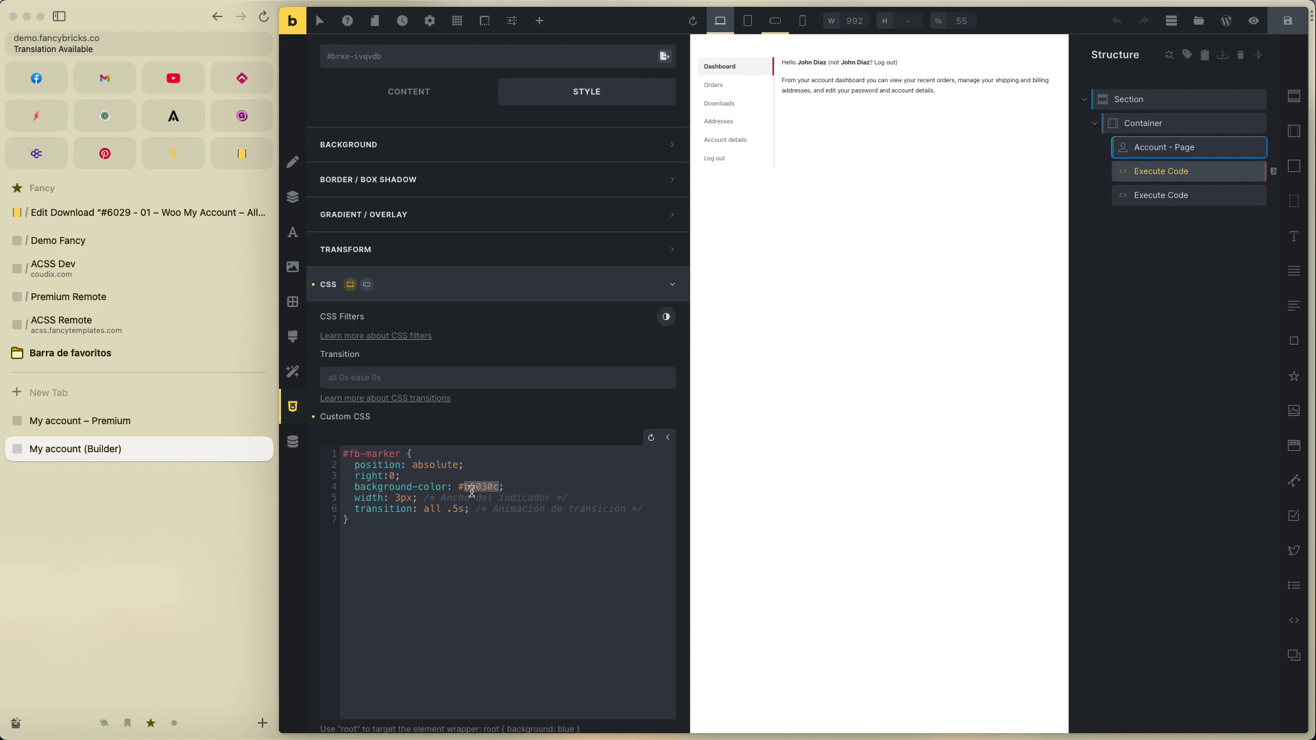
left_click(388, 495)
Return to the Account - Page element's navigation settings and compare the active item's border with the #fb-marker CSS.
left_click(1165, 146)
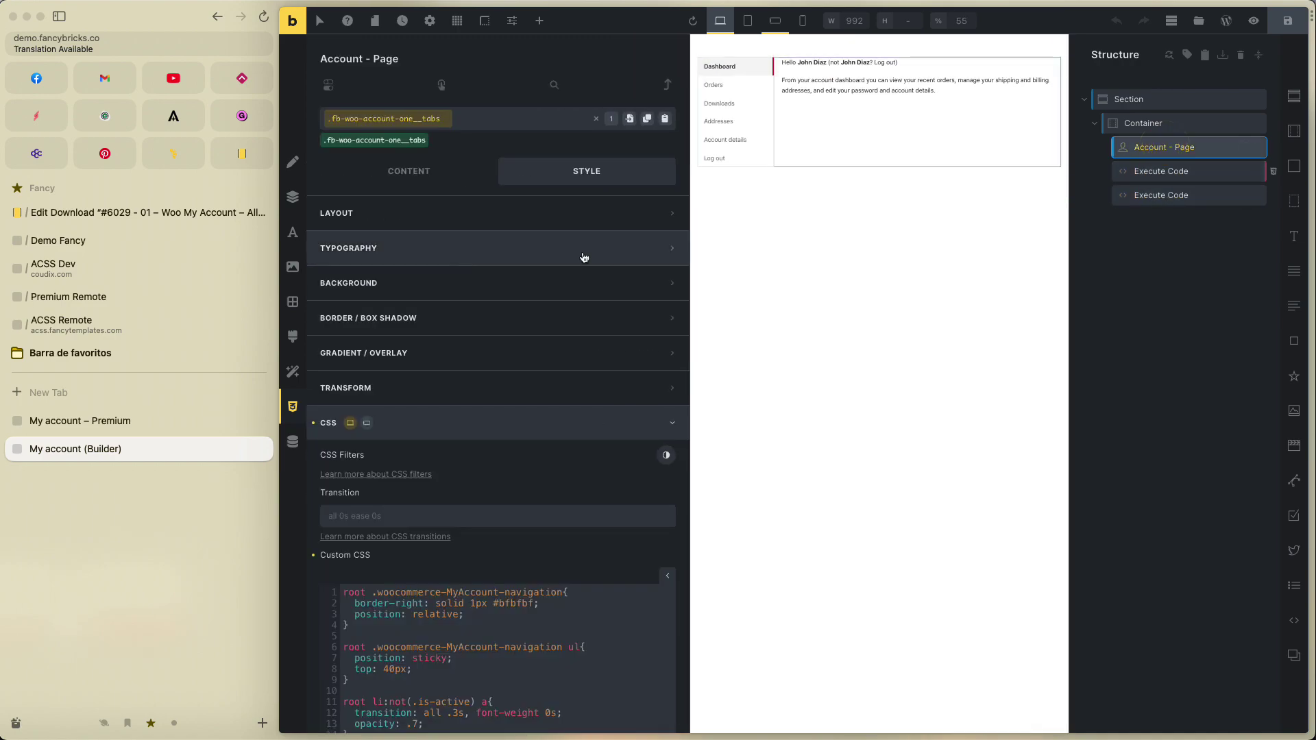
left_click(409, 171)
left_click(440, 285)
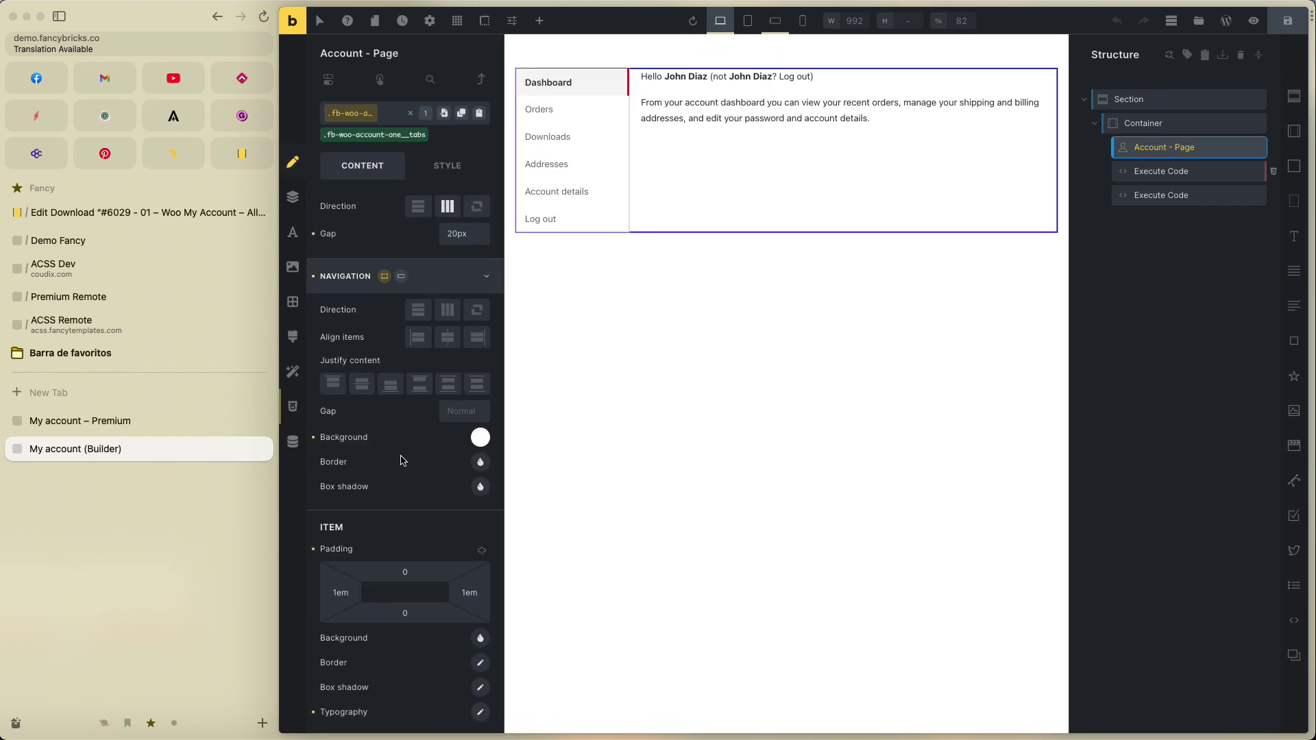
scroll(403, 460, "down", 3)
left_click(480, 625)
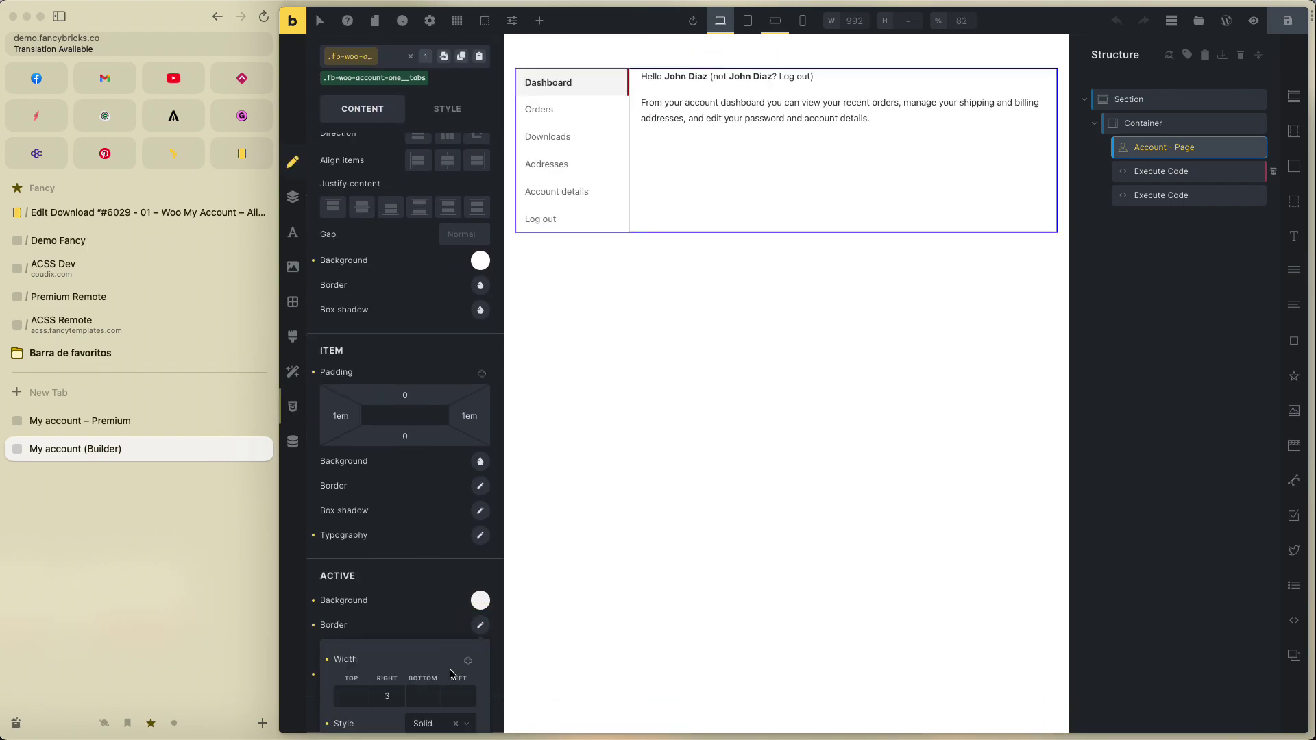
scroll(449, 651, "down", 2)
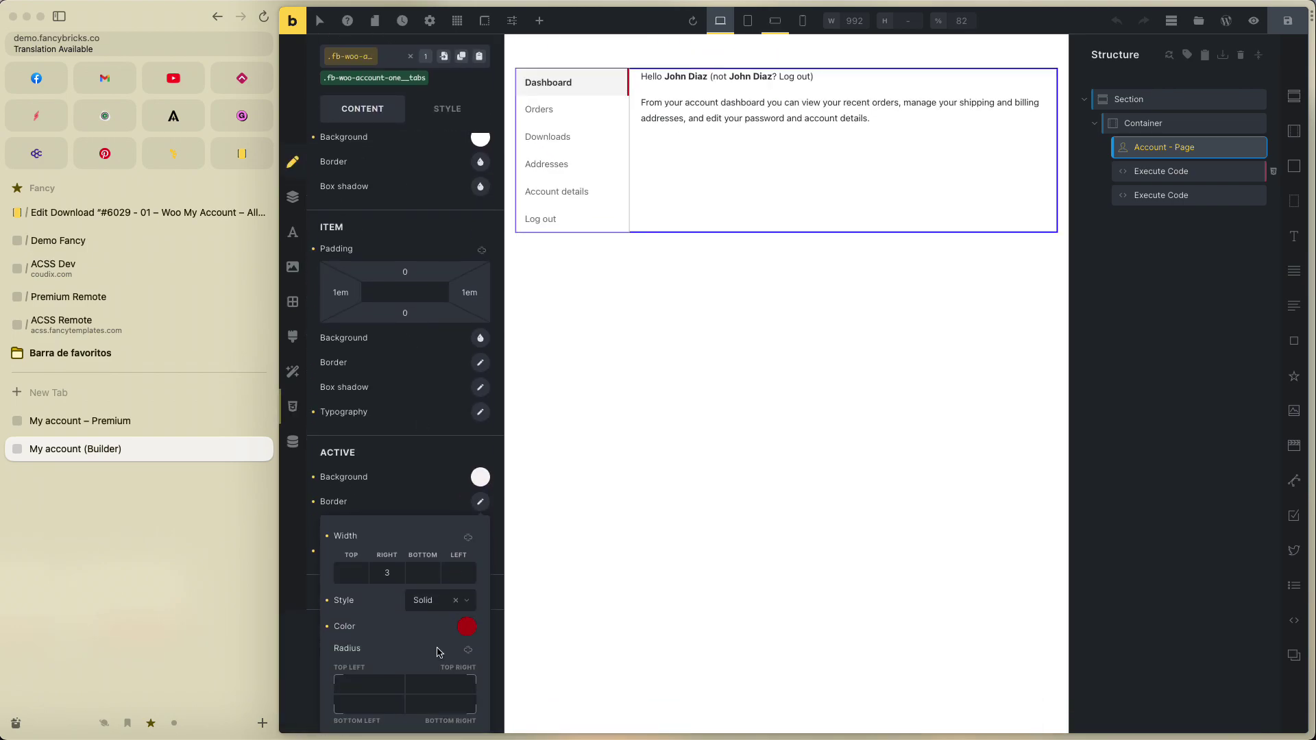
left_click(411, 478)
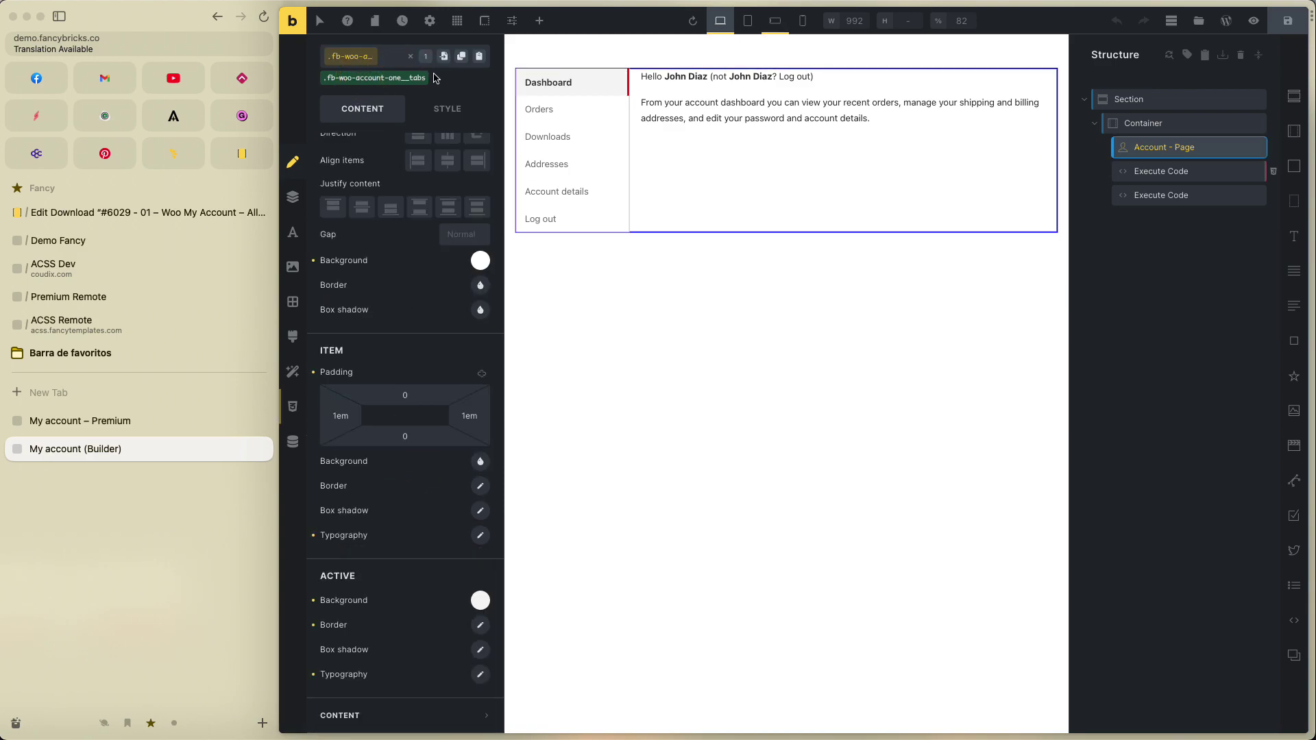
Inspect the active item's border under the :hover pseudo-class of fb-woo-account-one__tabs, then leave the hover state.
left_click(319, 21)
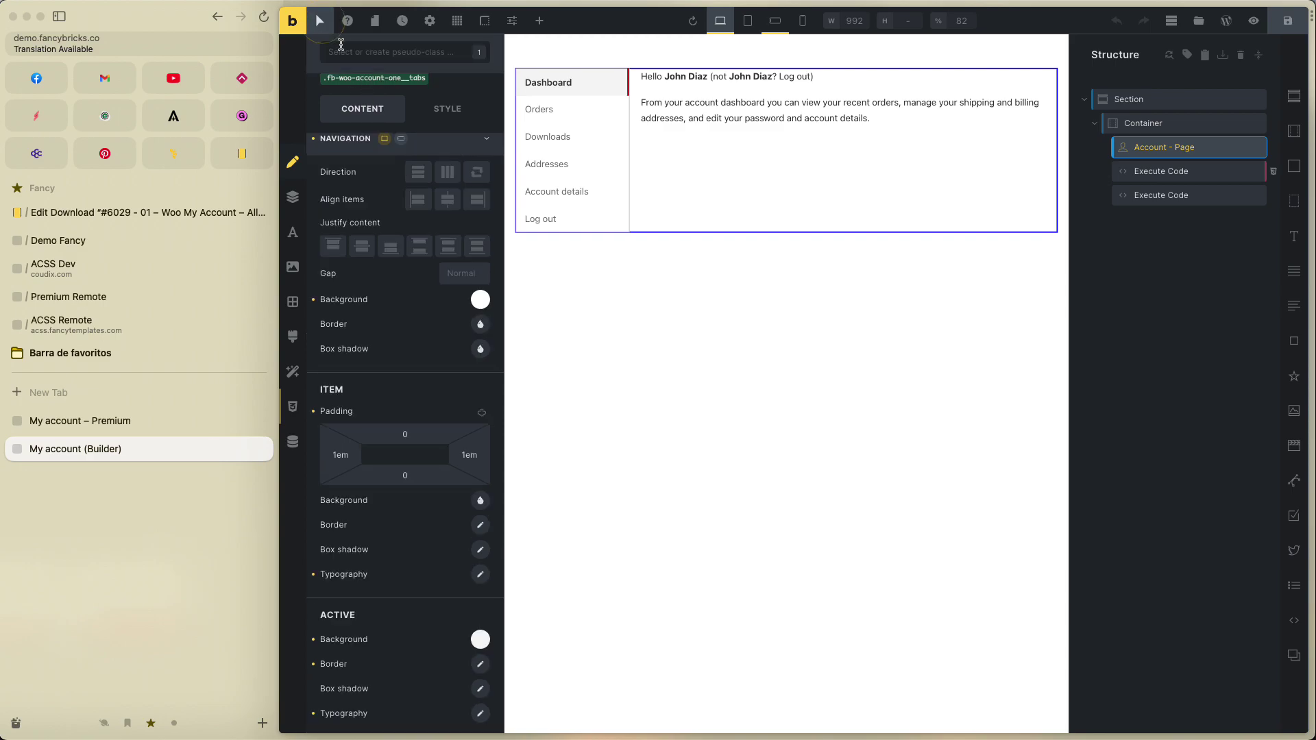
scroll(408, 473, "down", 2)
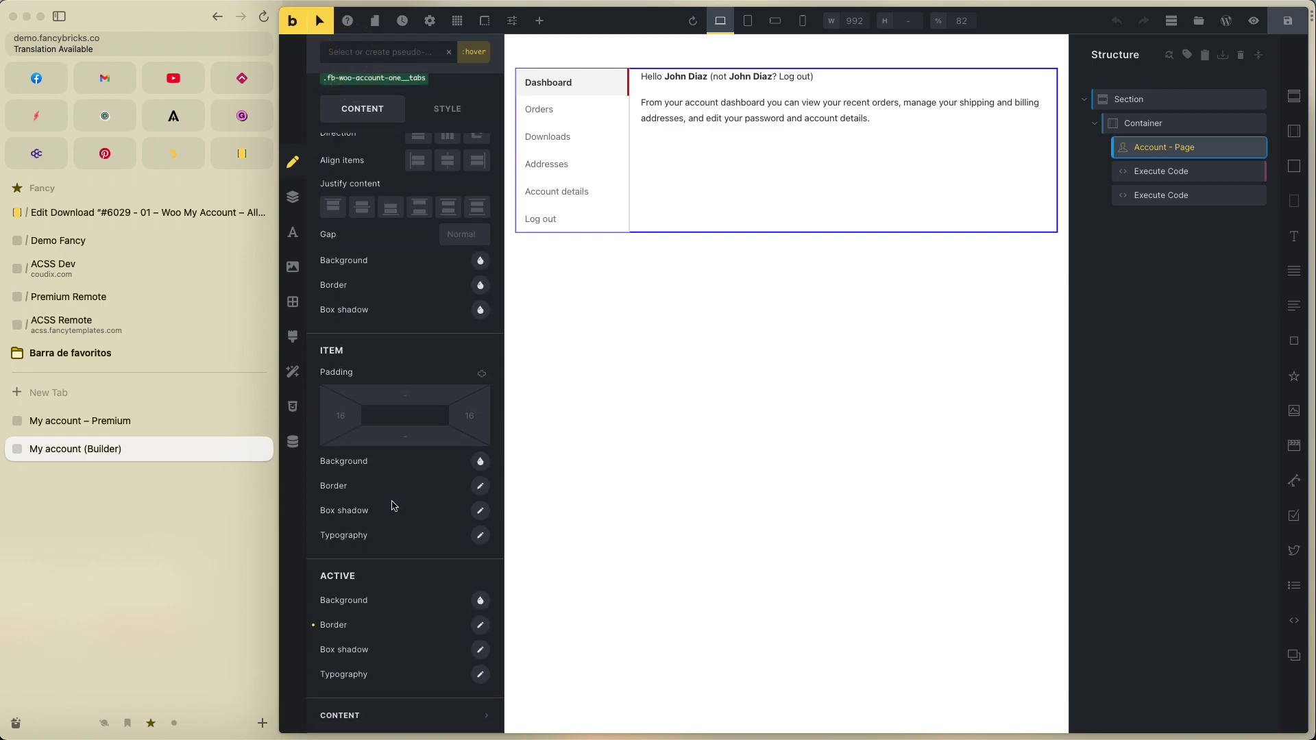
left_click(479, 624)
scroll(449, 642, "down", 3)
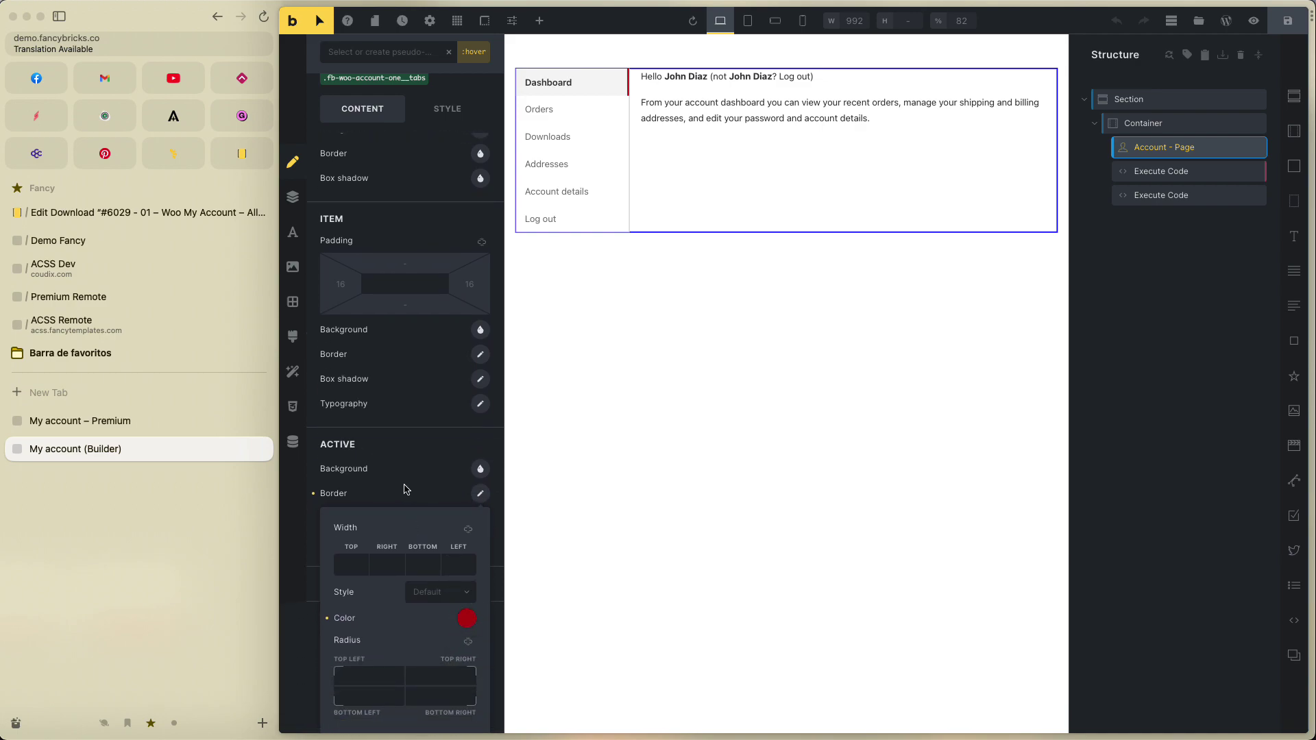
left_click(439, 473)
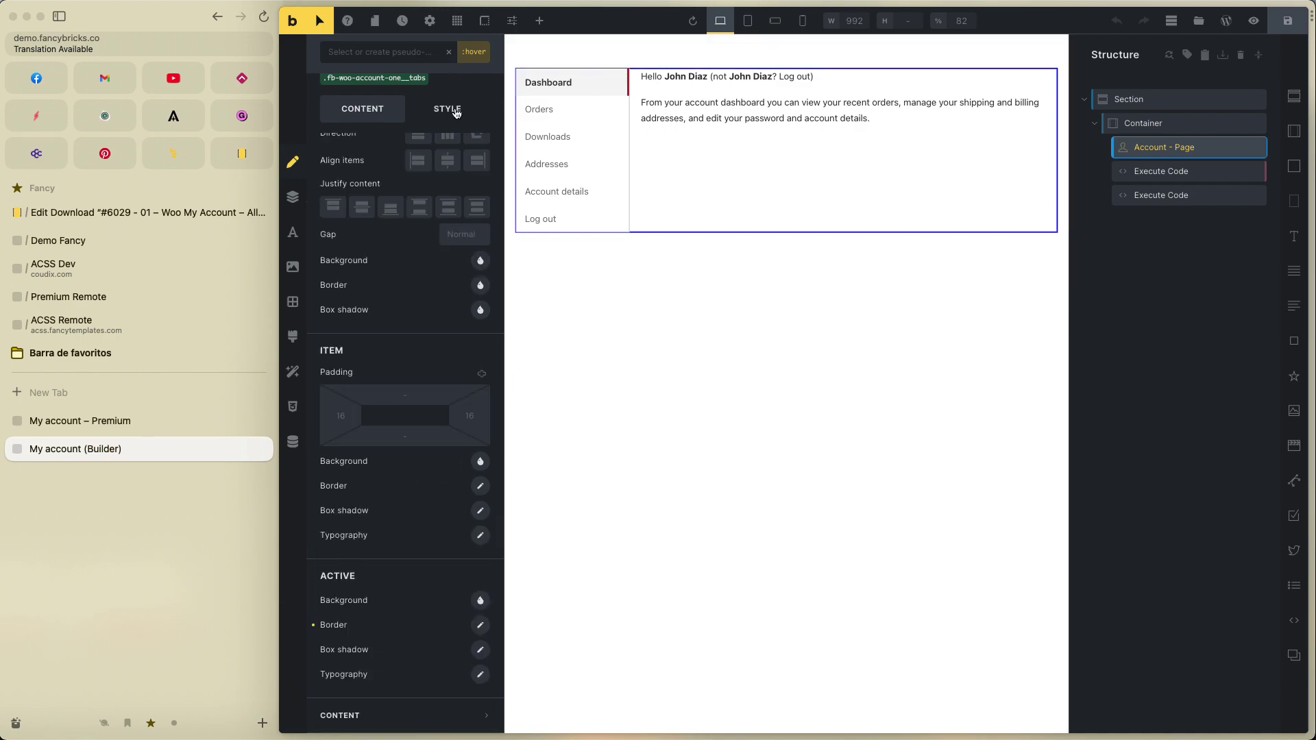
left_click(448, 52)
scroll(375, 385, "up", 3)
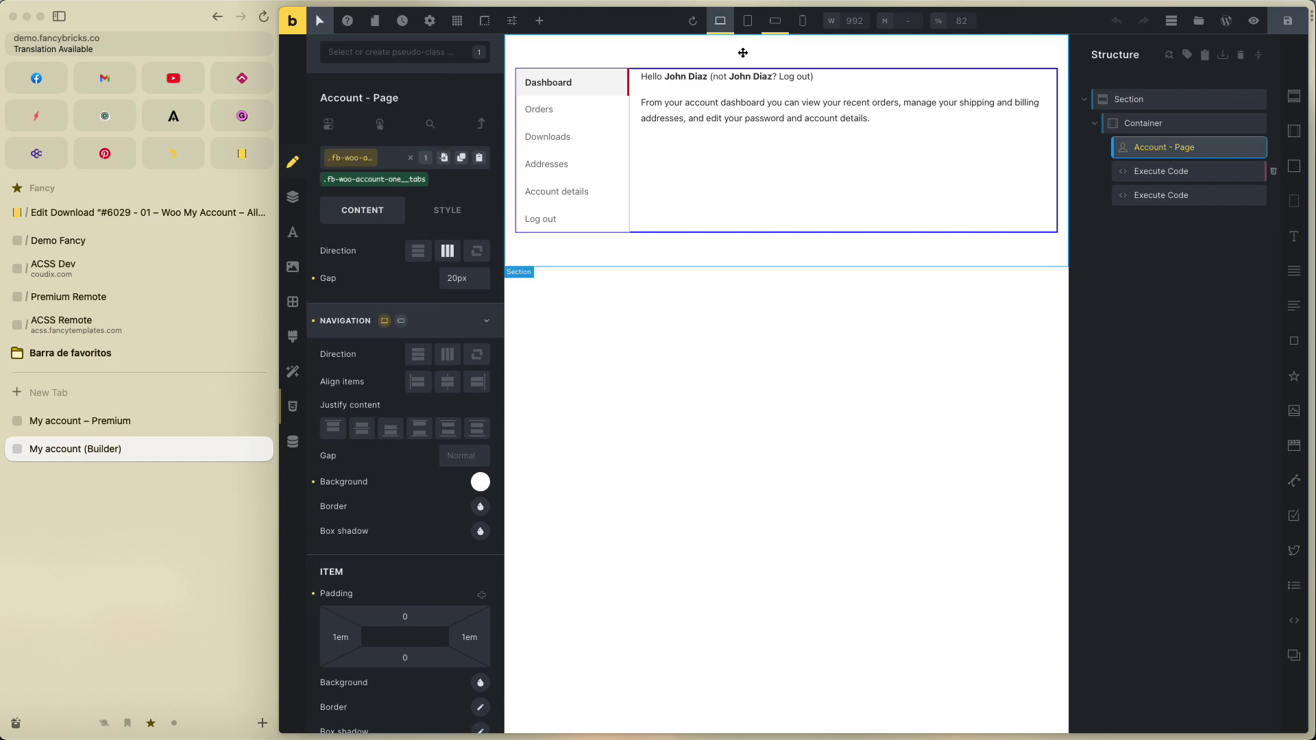
left_click(425, 322)
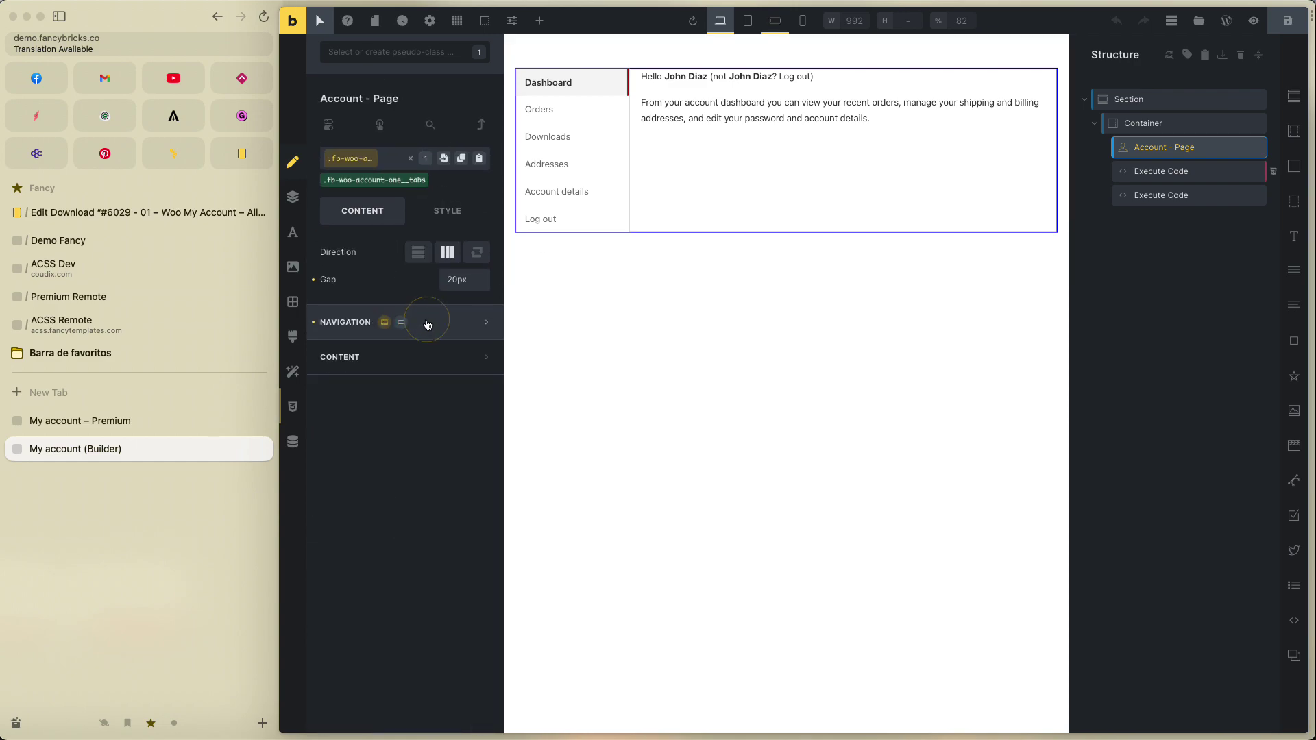
Examine the active navigation item's border widths, style and color at the mobile landscape breakpoint.
left_click(772, 26)
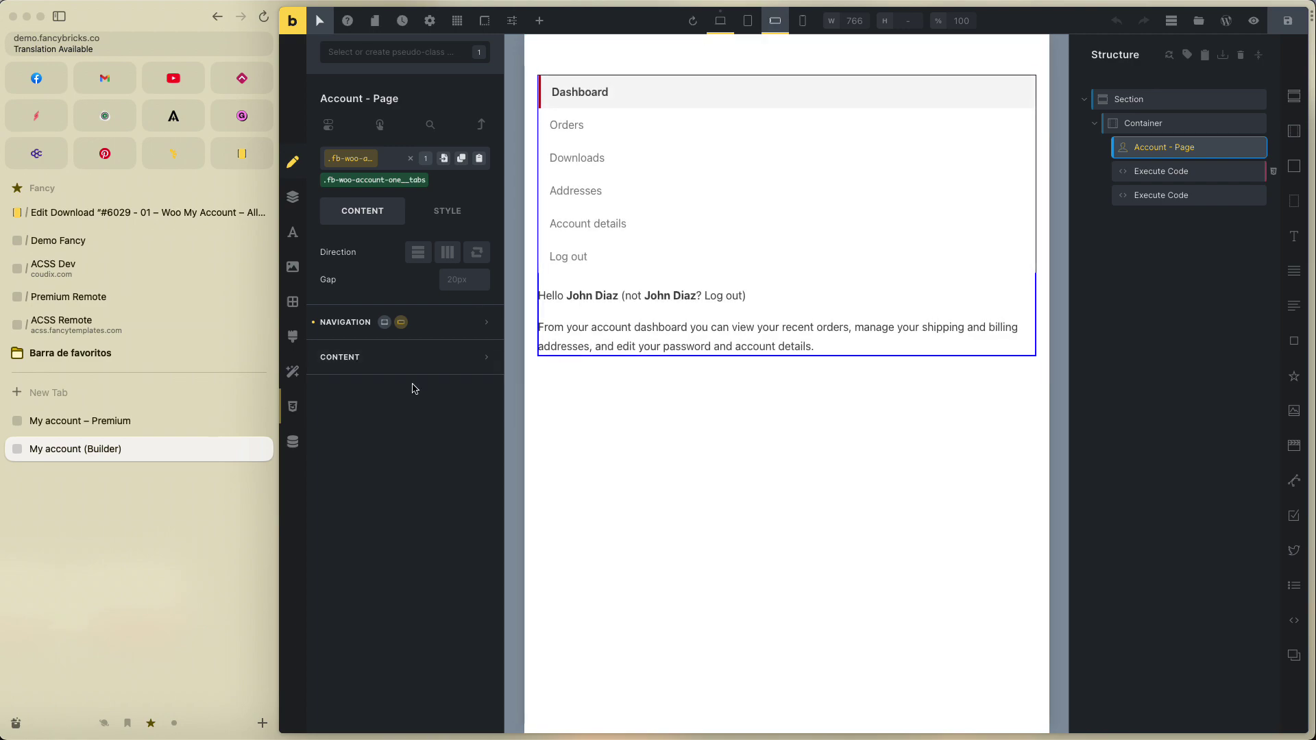
left_click(436, 330)
scroll(412, 425, "down", 3)
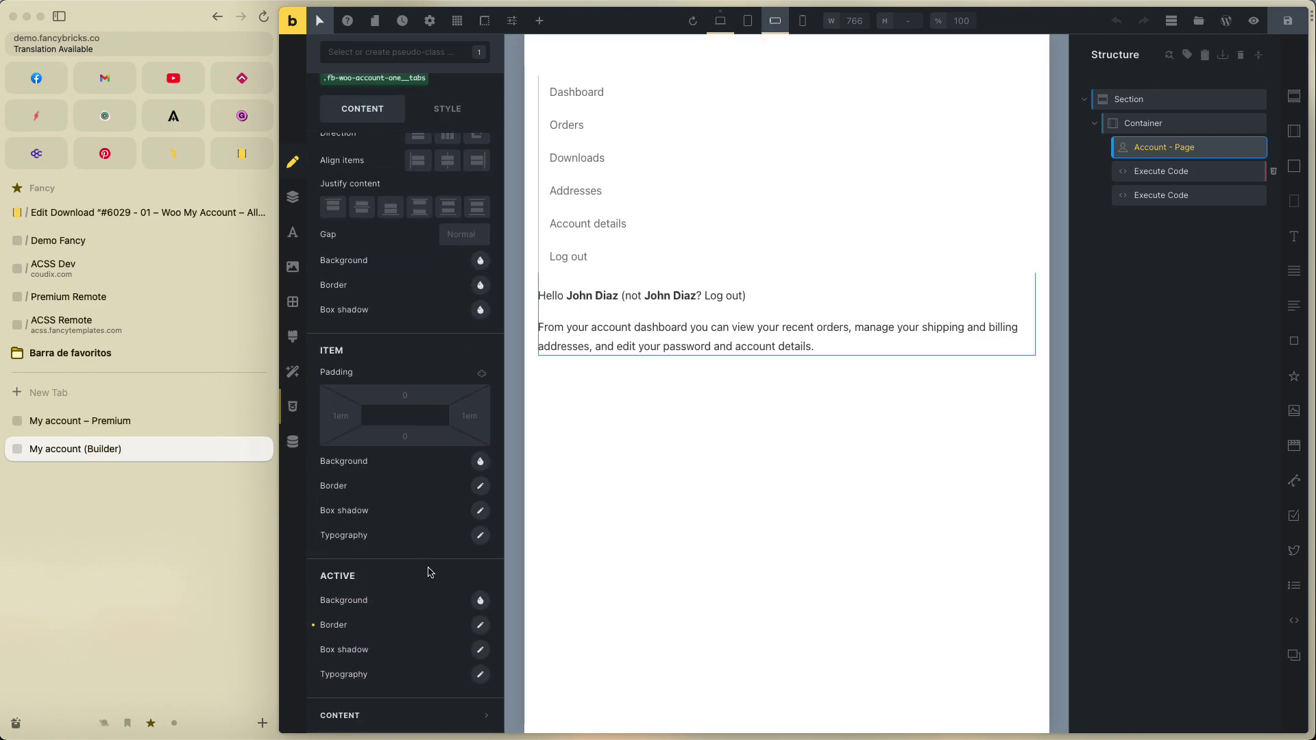
left_click(480, 626)
scroll(466, 620, "down", 4)
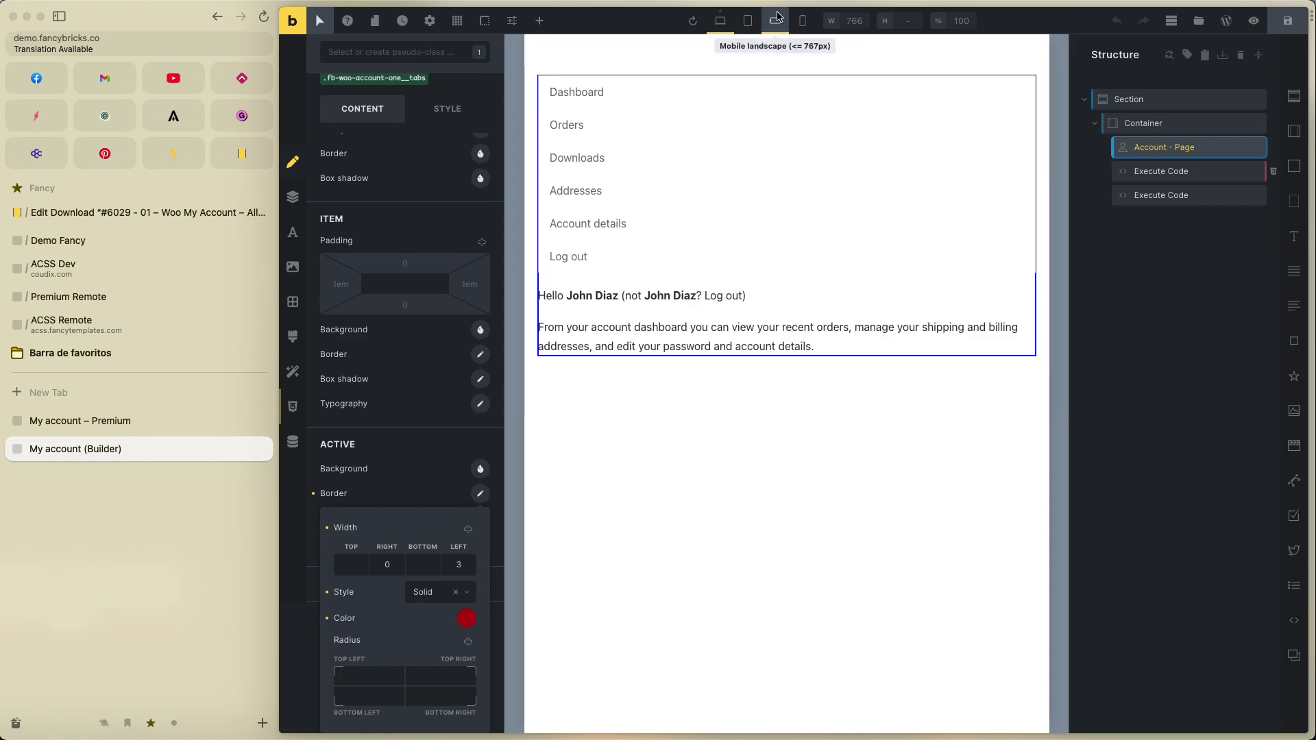
left_click(425, 426)
scroll(425, 425, "up", 3)
scroll(438, 137, "up", 5)
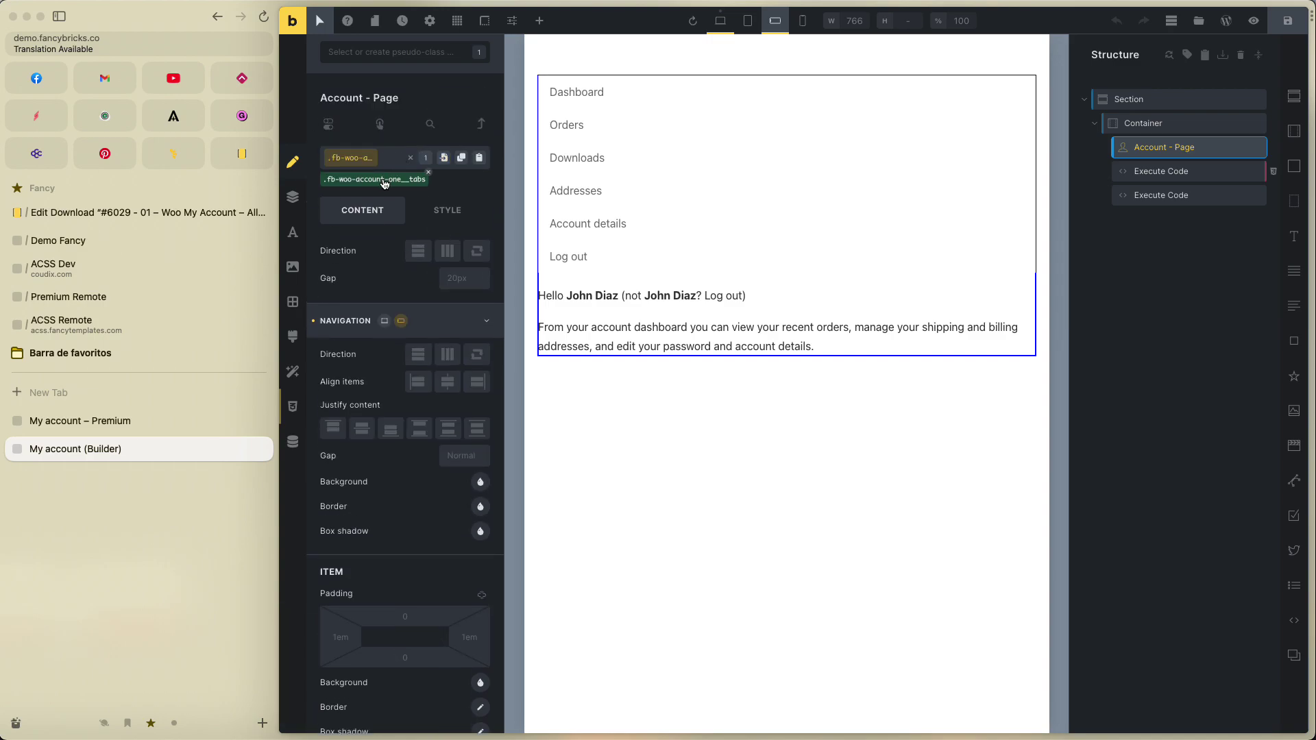
Return the builder to the desktop breakpoint and save the template.
left_click(425, 320)
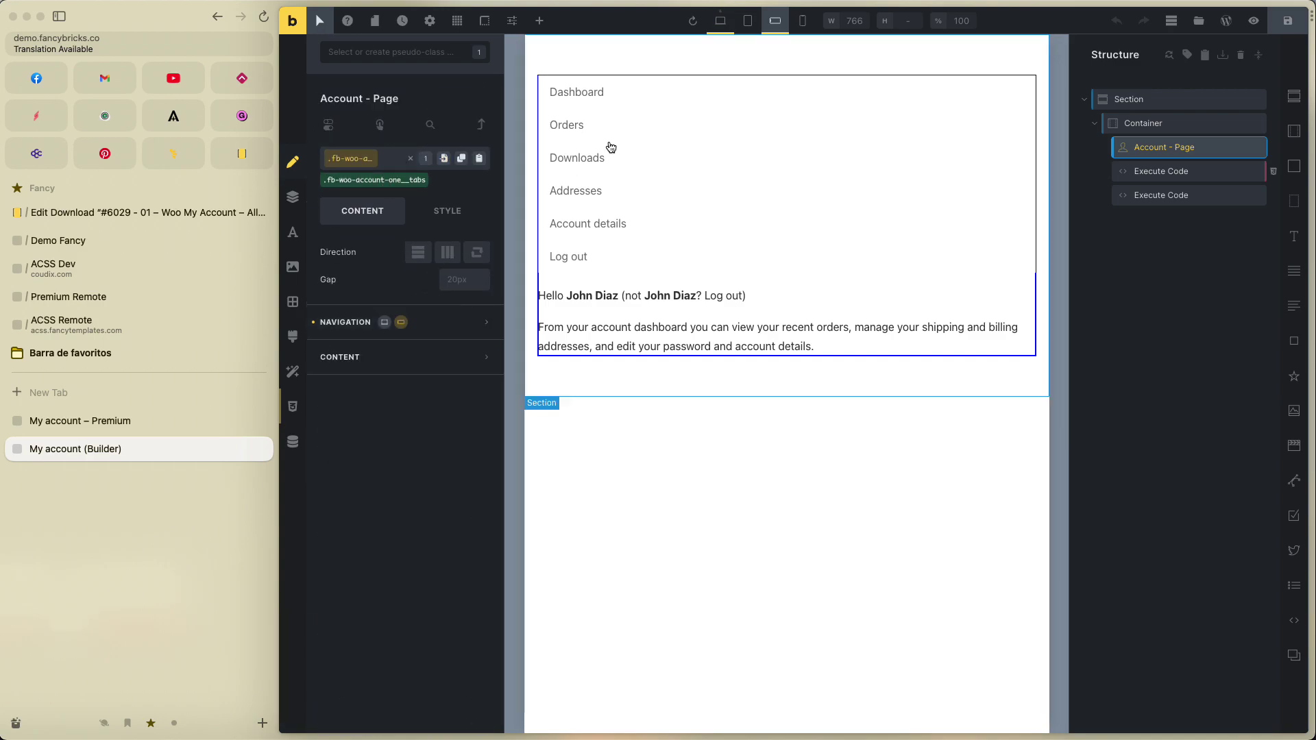
left_click(720, 20)
left_click(1288, 20)
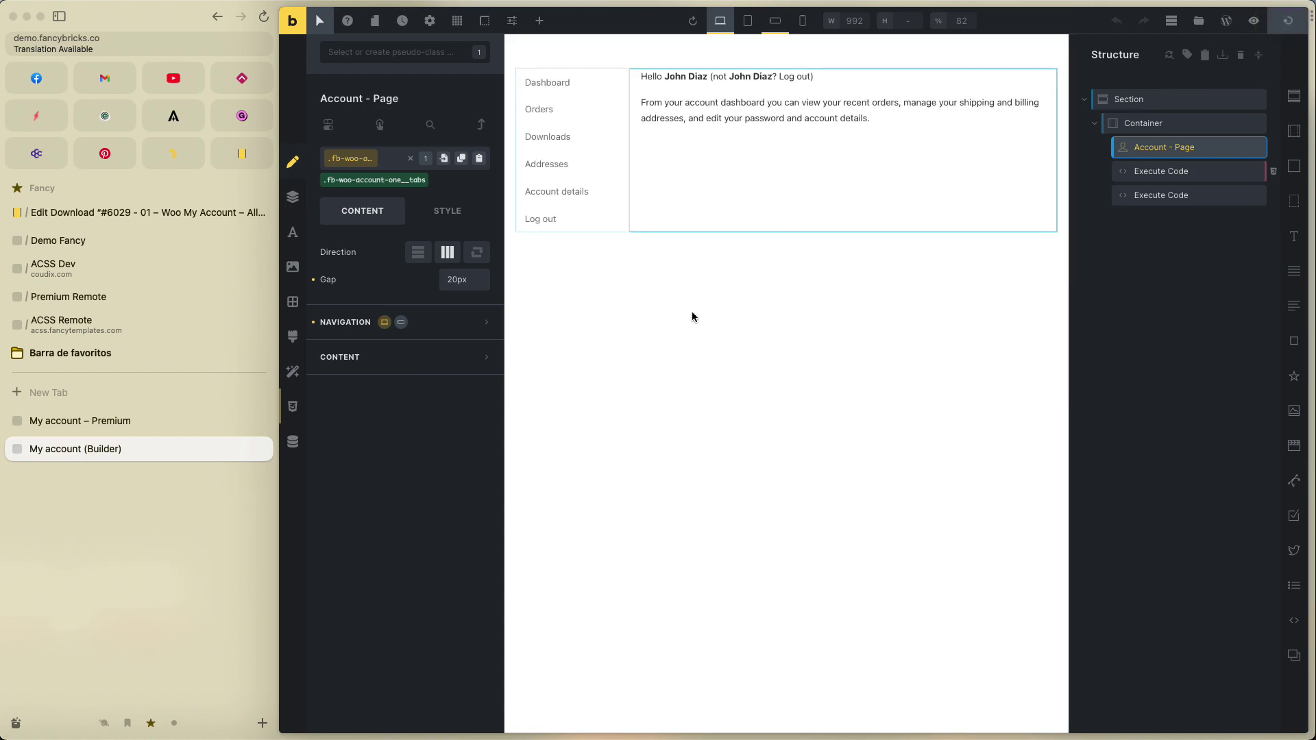
Switch to the live My account page, reload it and open its Orders section.
left_click(101, 423)
key("super+t")
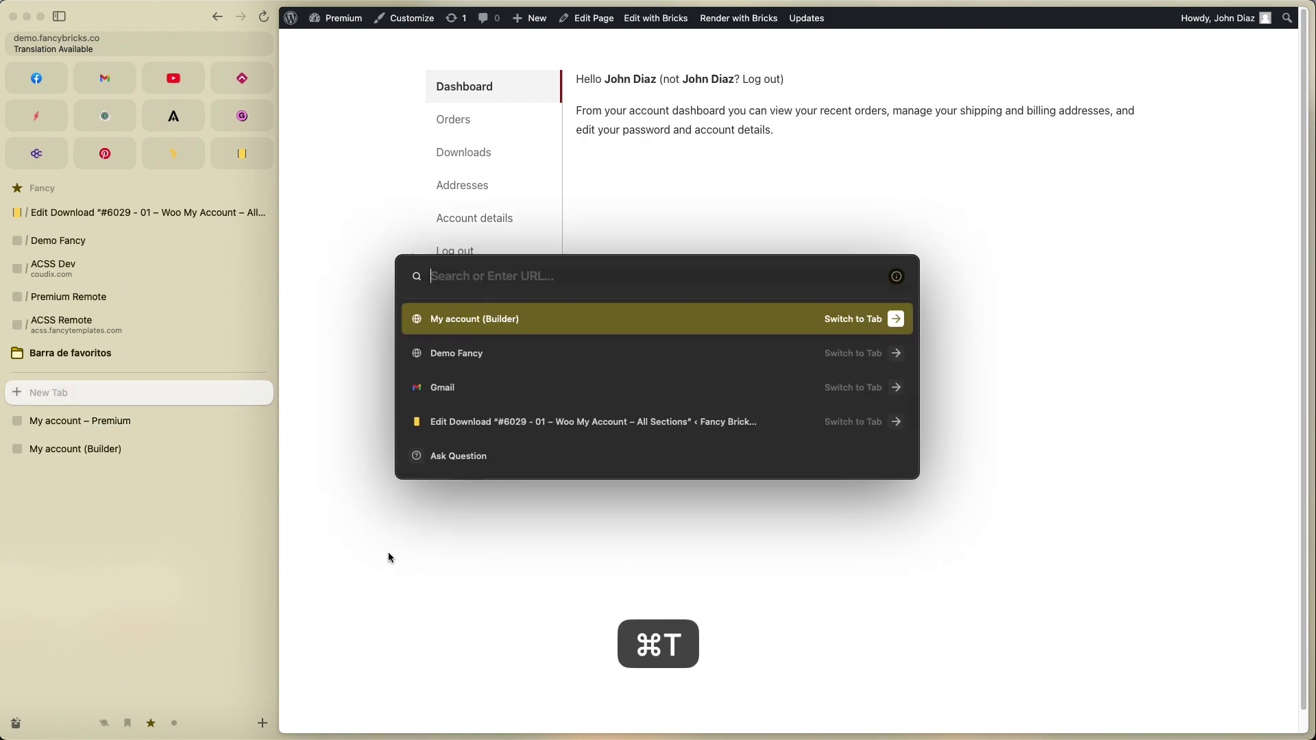
key("Escape")
key("super+r")
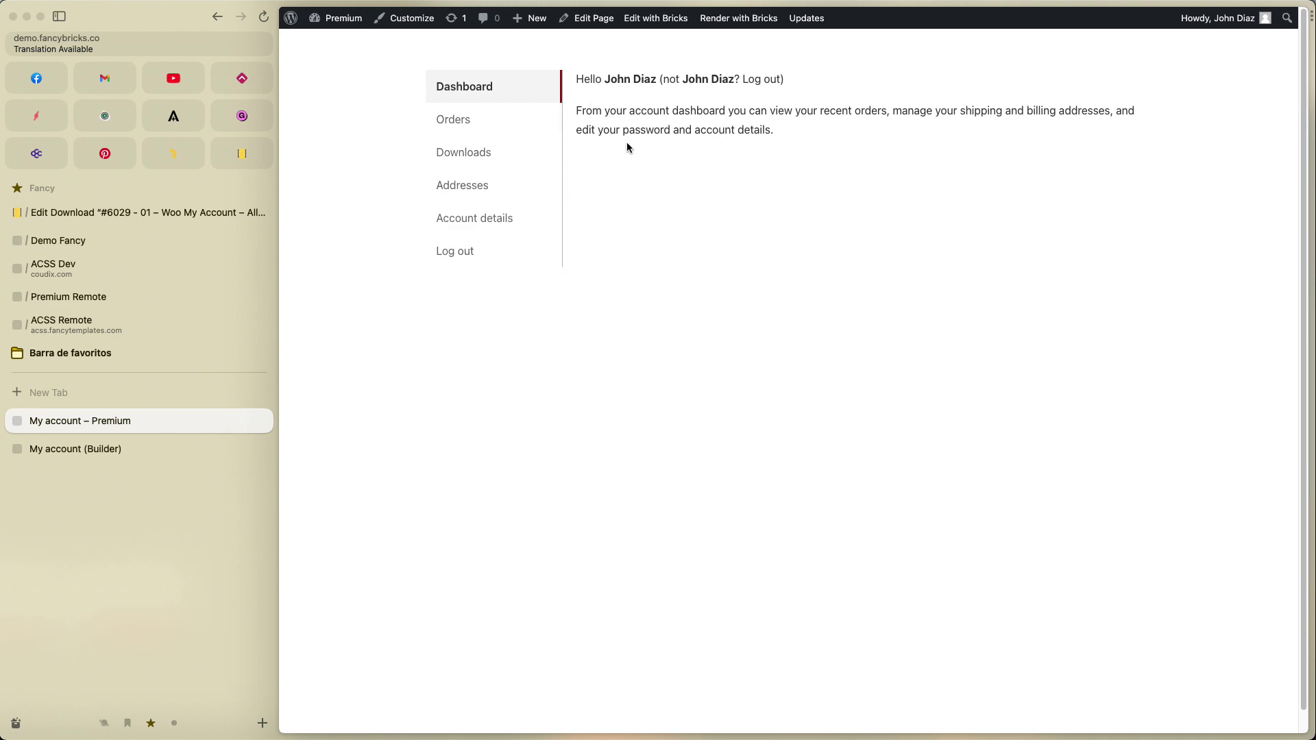
left_click(476, 128)
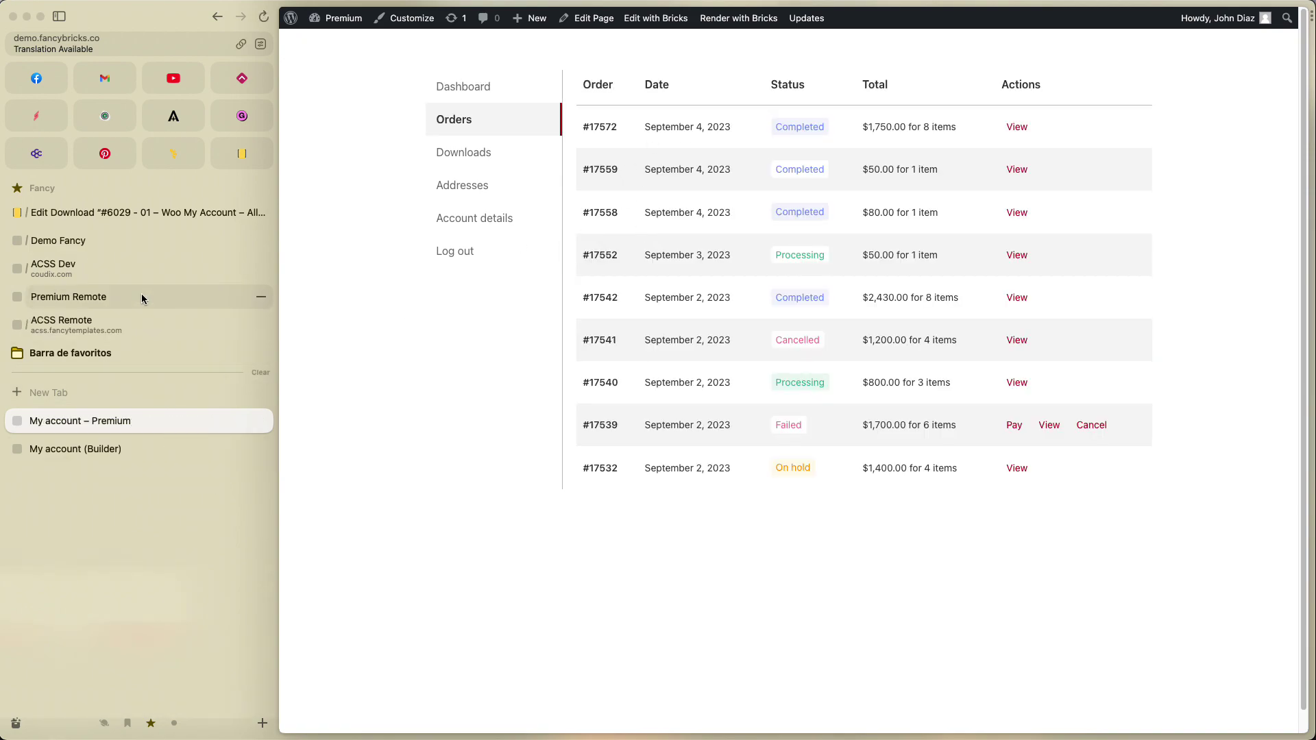
Switch to the Demo Fancy WordPress admin and open the Bricks templates list.
left_click(84, 241)
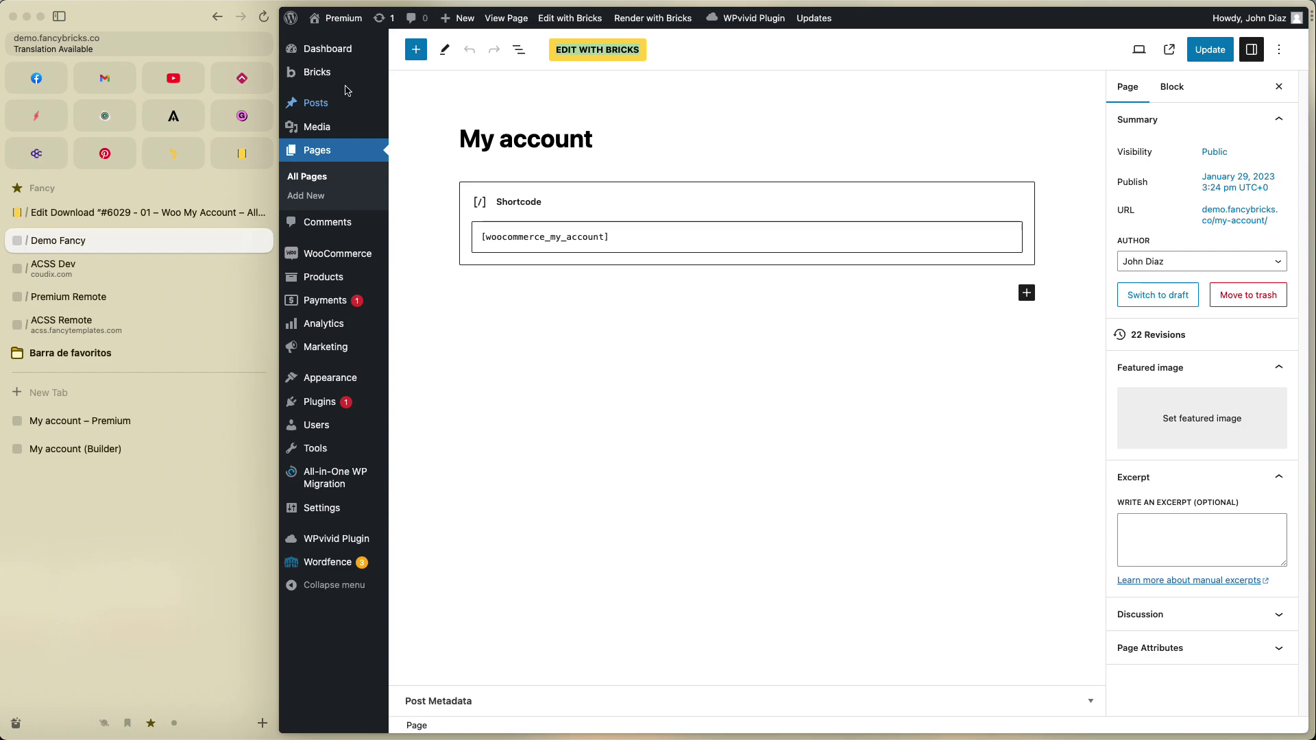
mouse_move(329, 75)
left_click(426, 100)
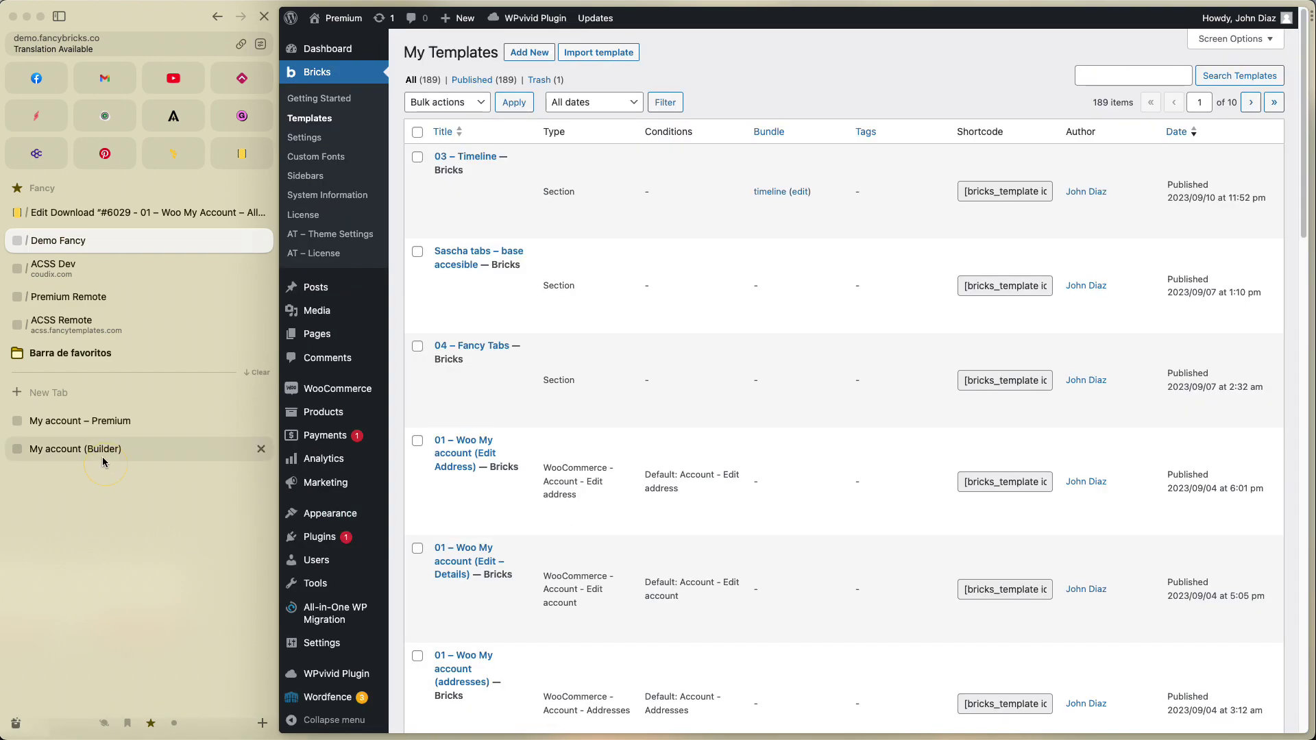
left_click(104, 450)
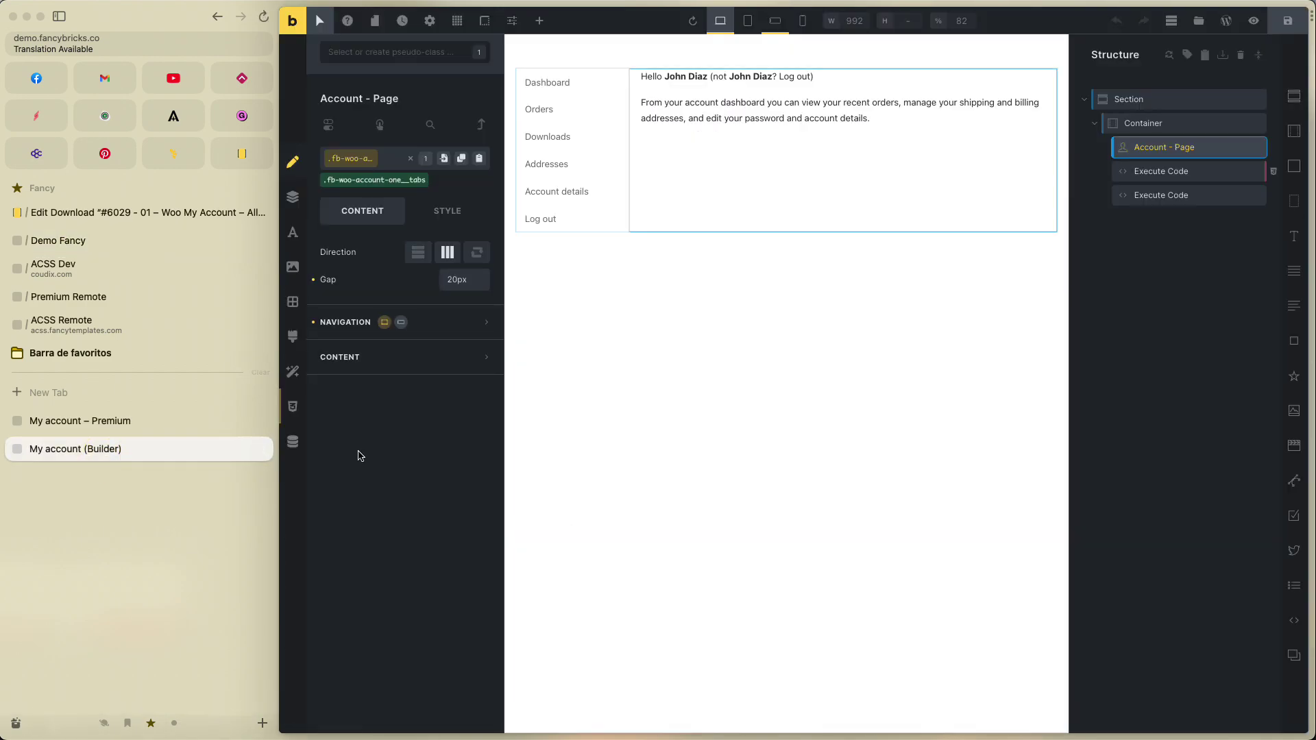
left_click(73, 424)
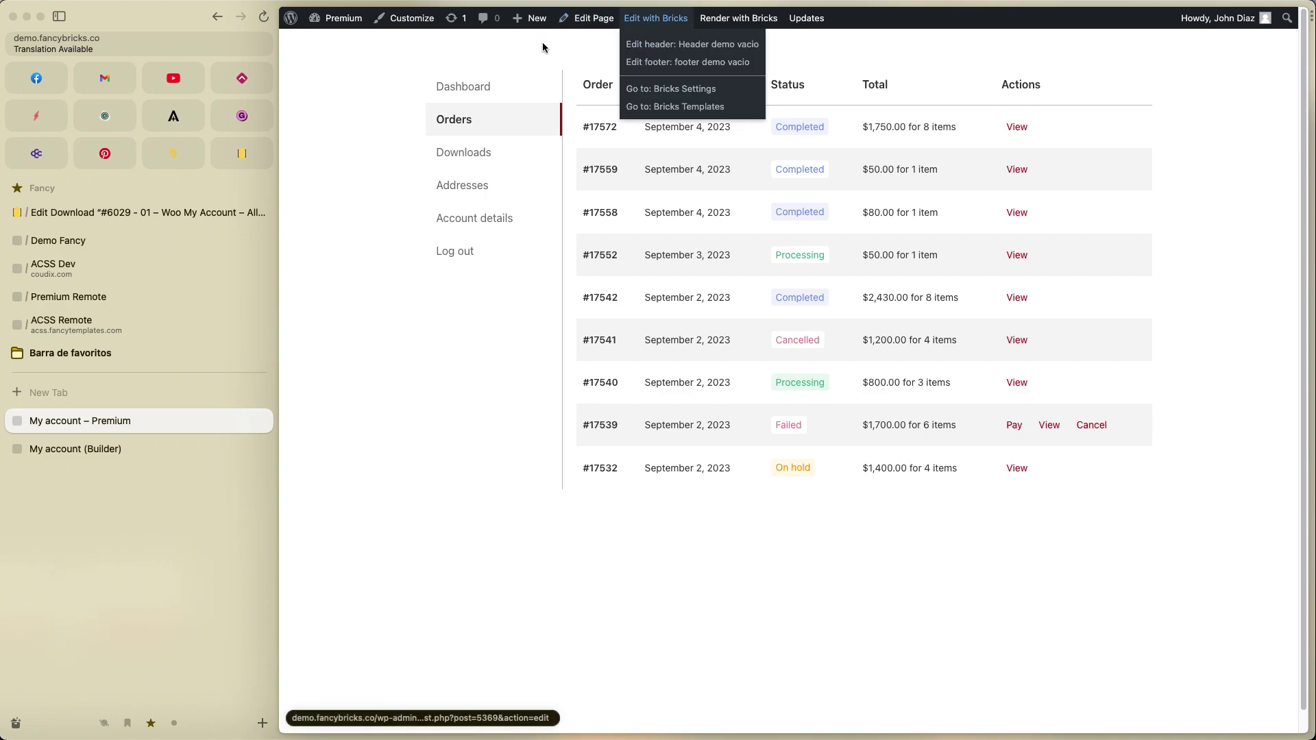
left_click(96, 248)
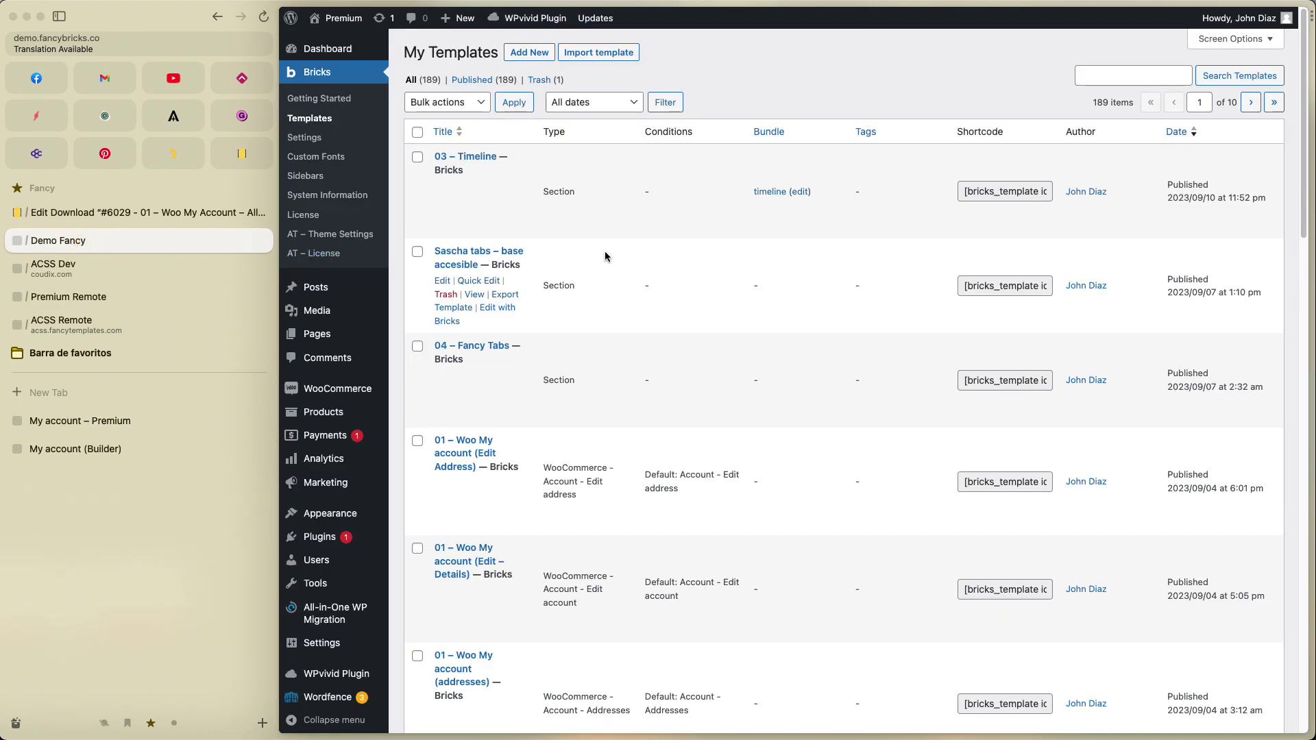
Find the "01 – Woo My account (Order)" template in the list and open it for editing with Bricks in a new tab.
scroll(590, 325, "down", 5)
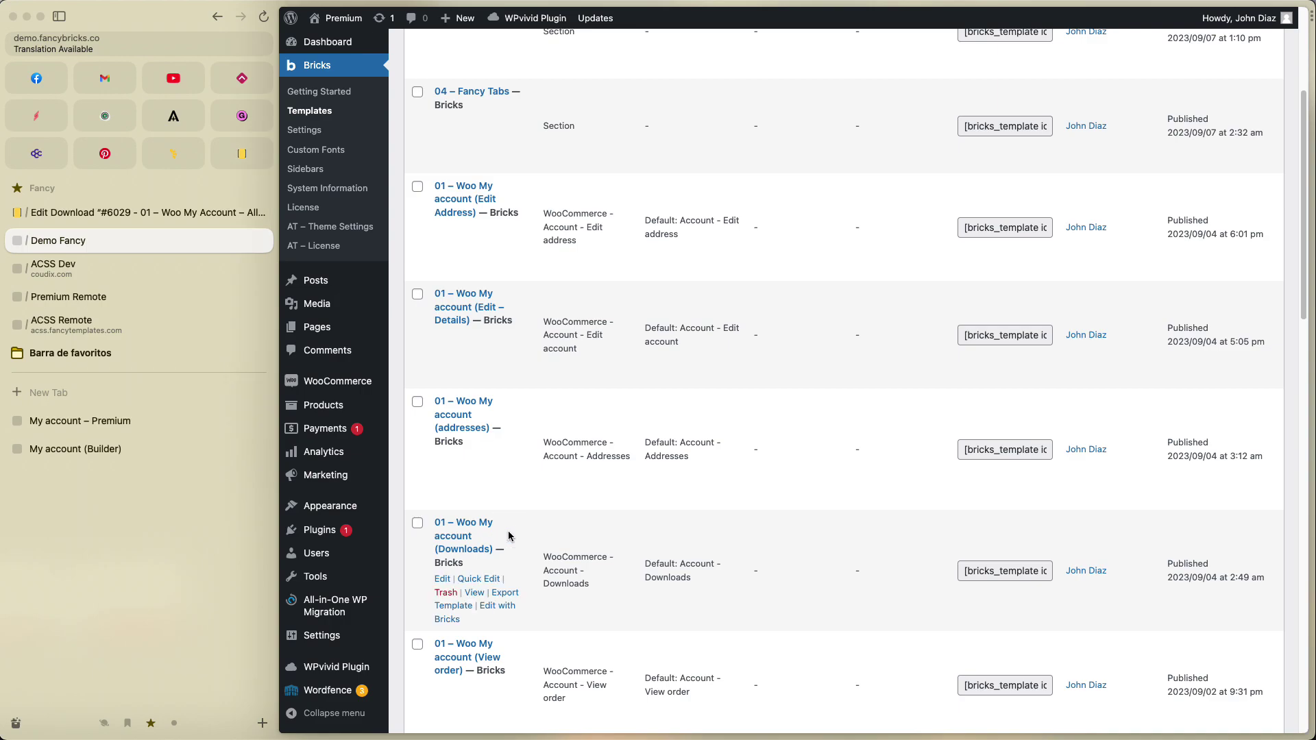
scroll(520, 533, "down", 3)
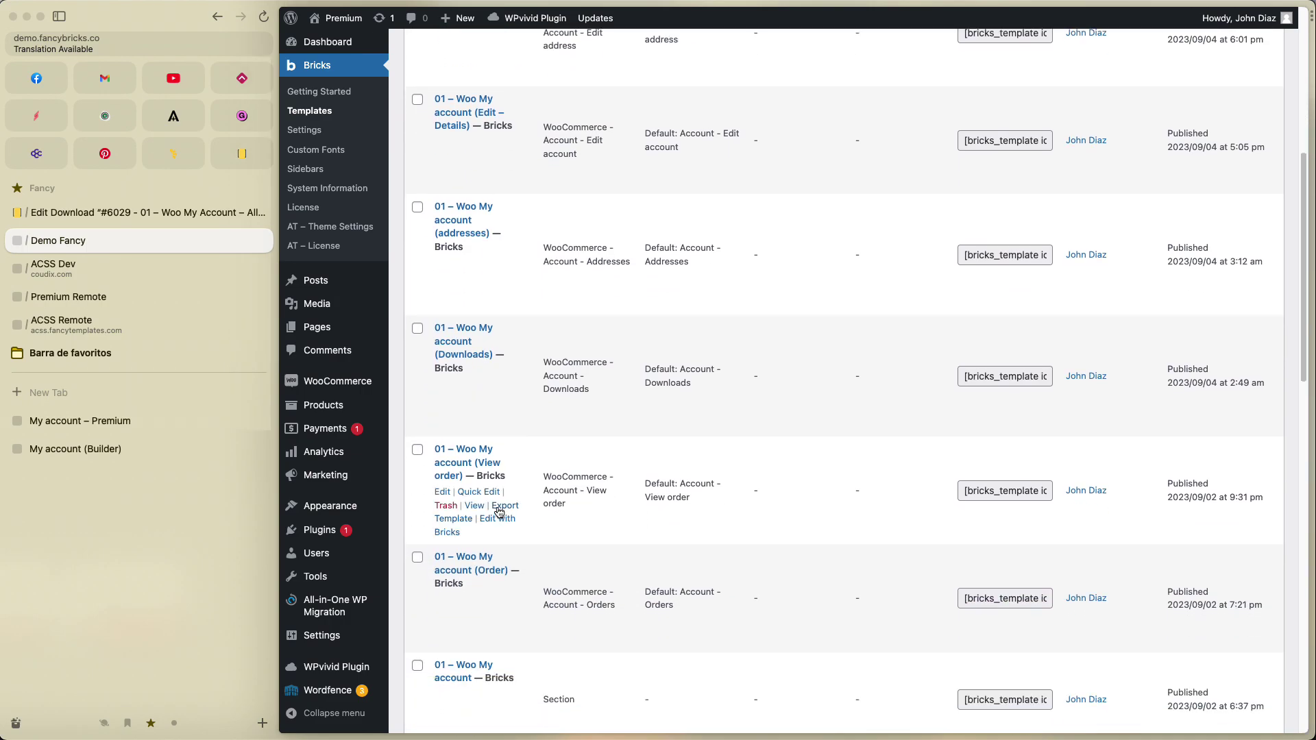
scroll(504, 546, "down", 1)
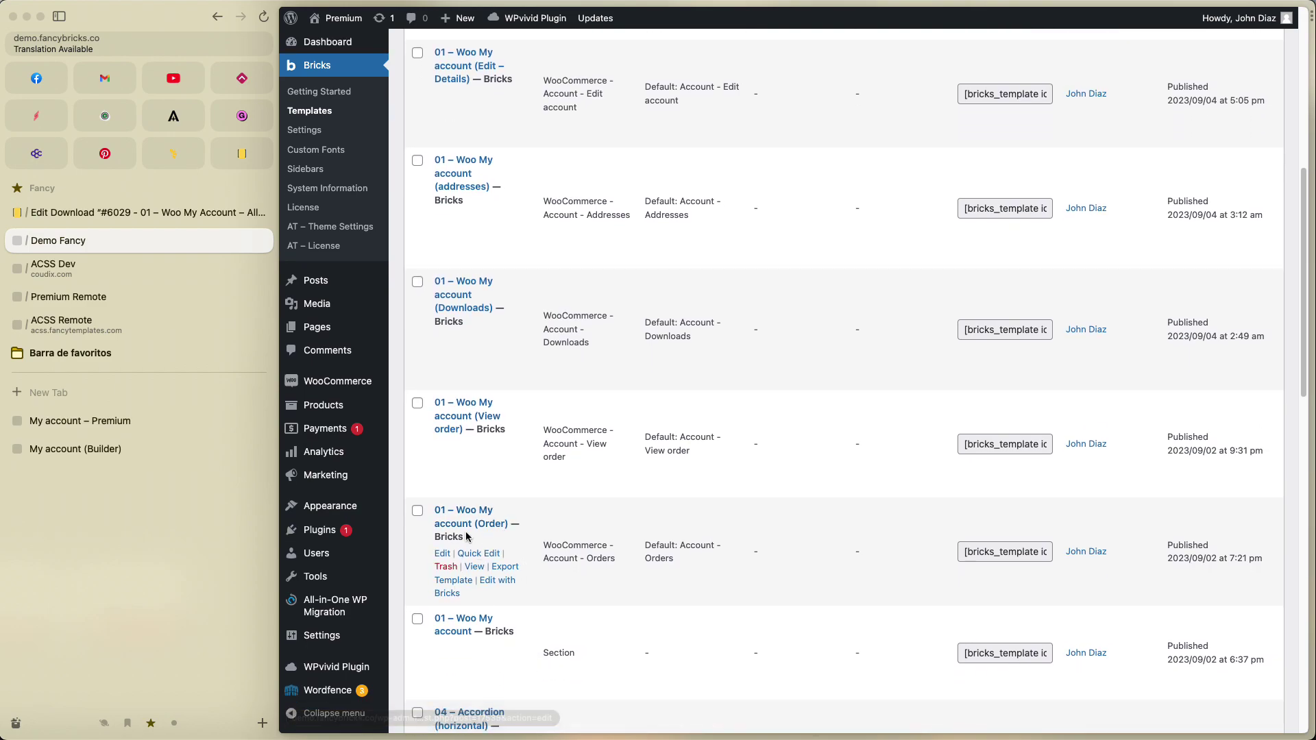
scroll(504, 549, "down", 4)
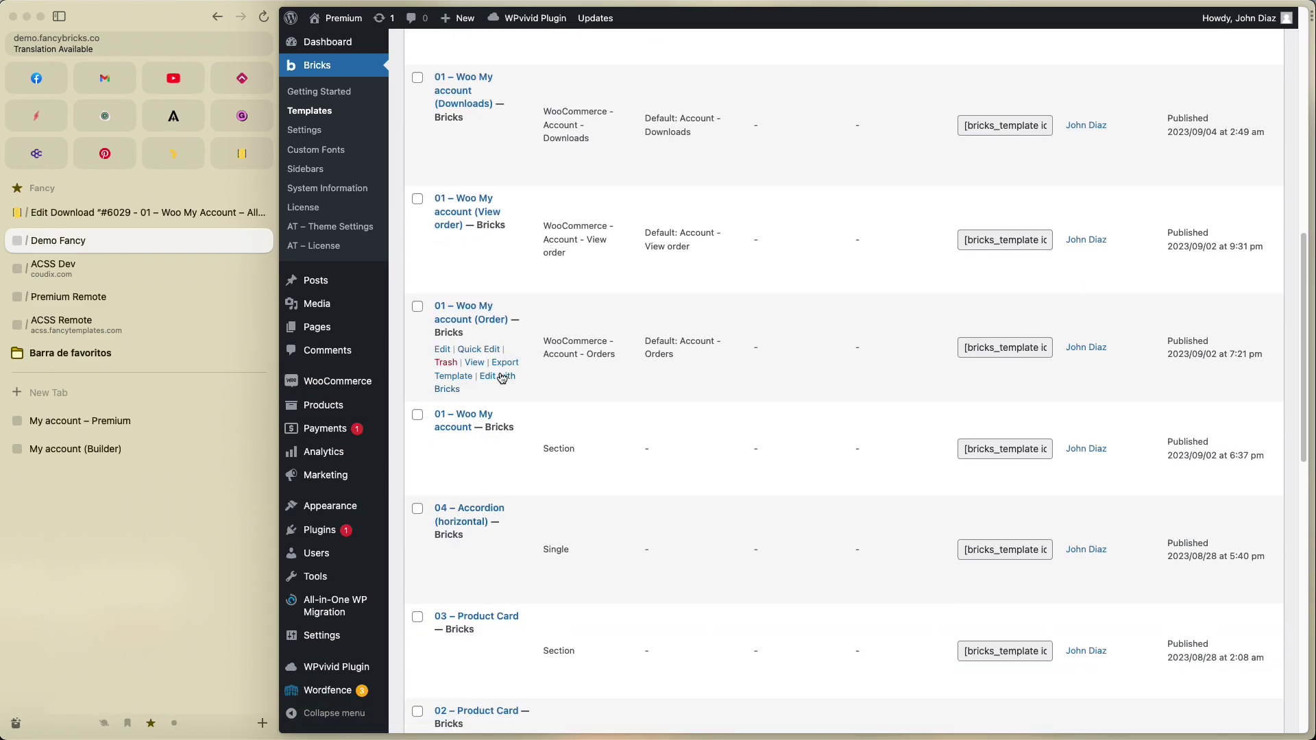
right_click(512, 379)
left_click(545, 383)
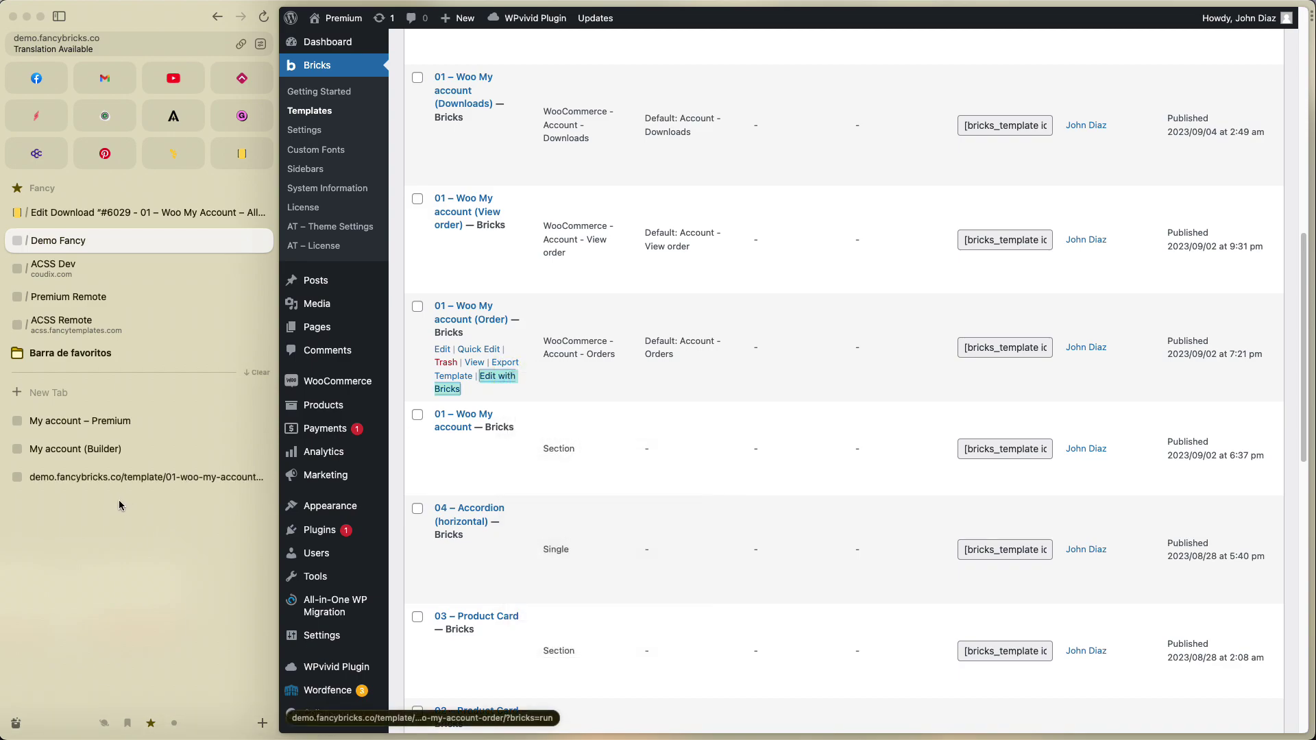
Switch to the Order template in the builder and inspect its Account - Orders element and the script in its Code element.
left_click(92, 478)
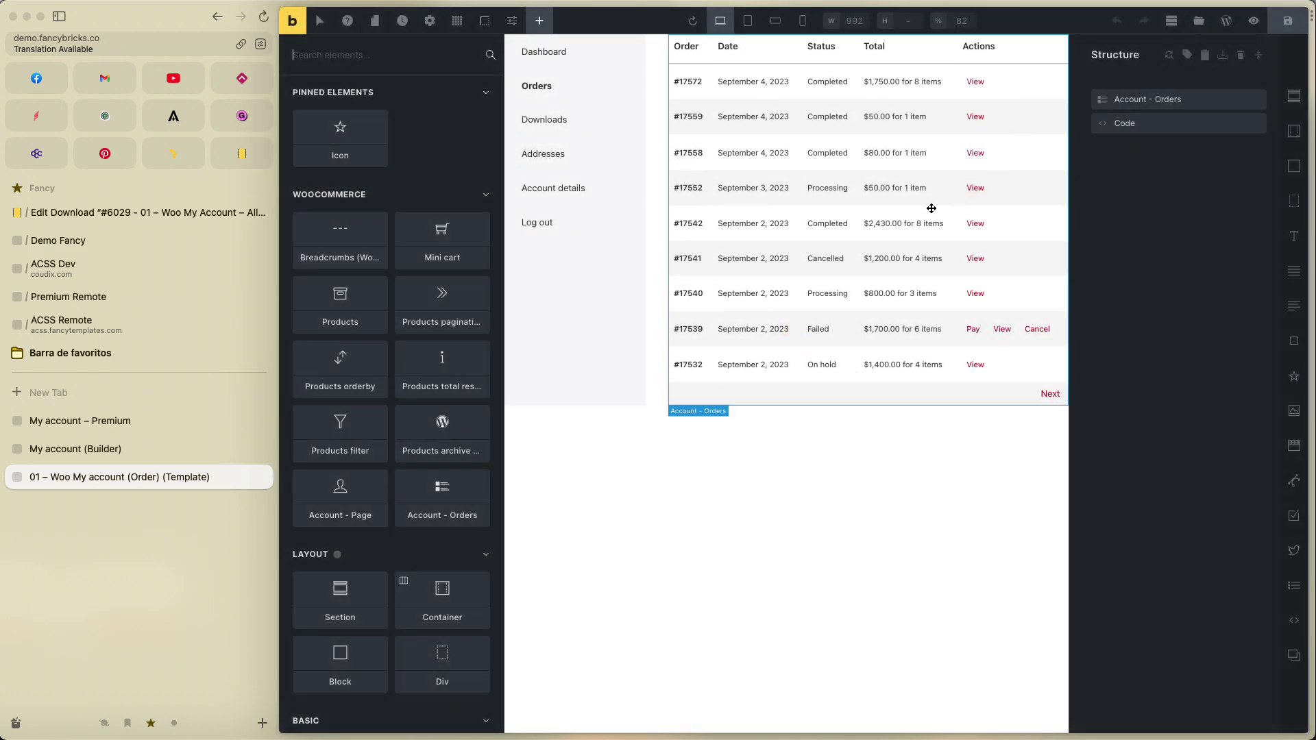
left_click(1129, 109)
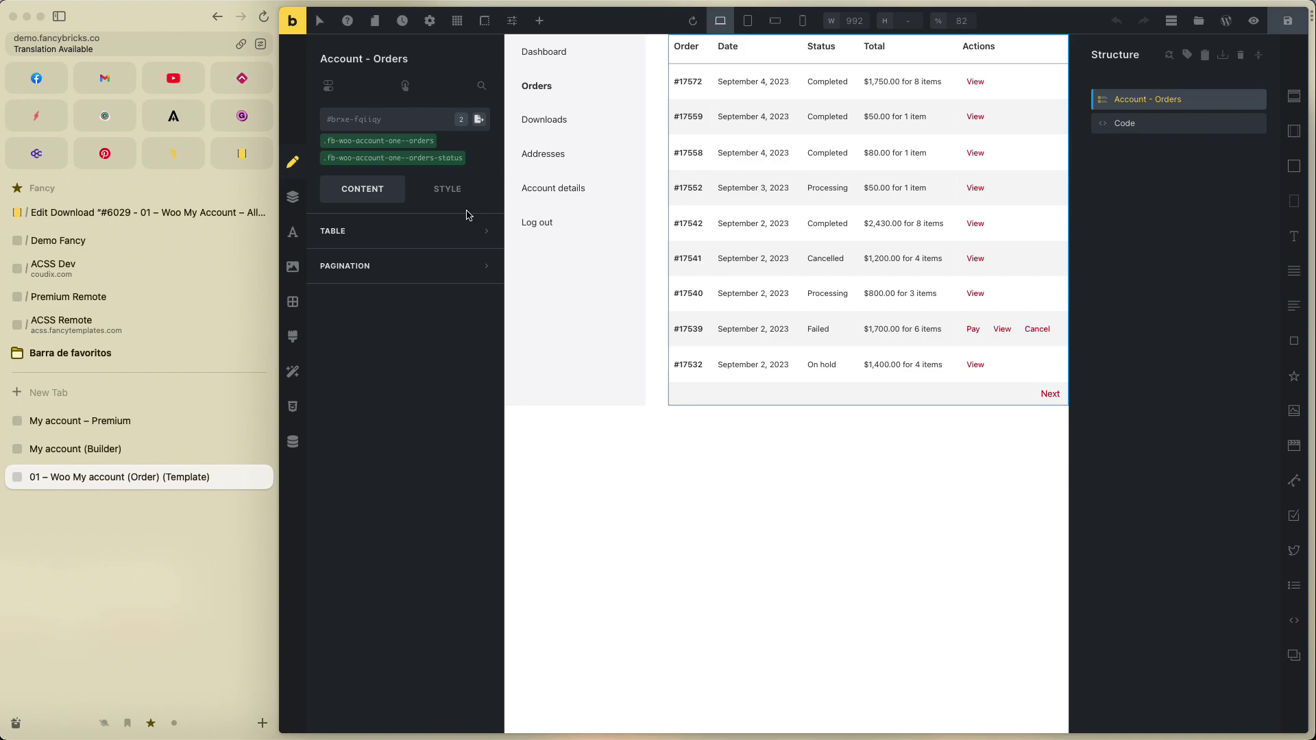
left_click(1142, 122)
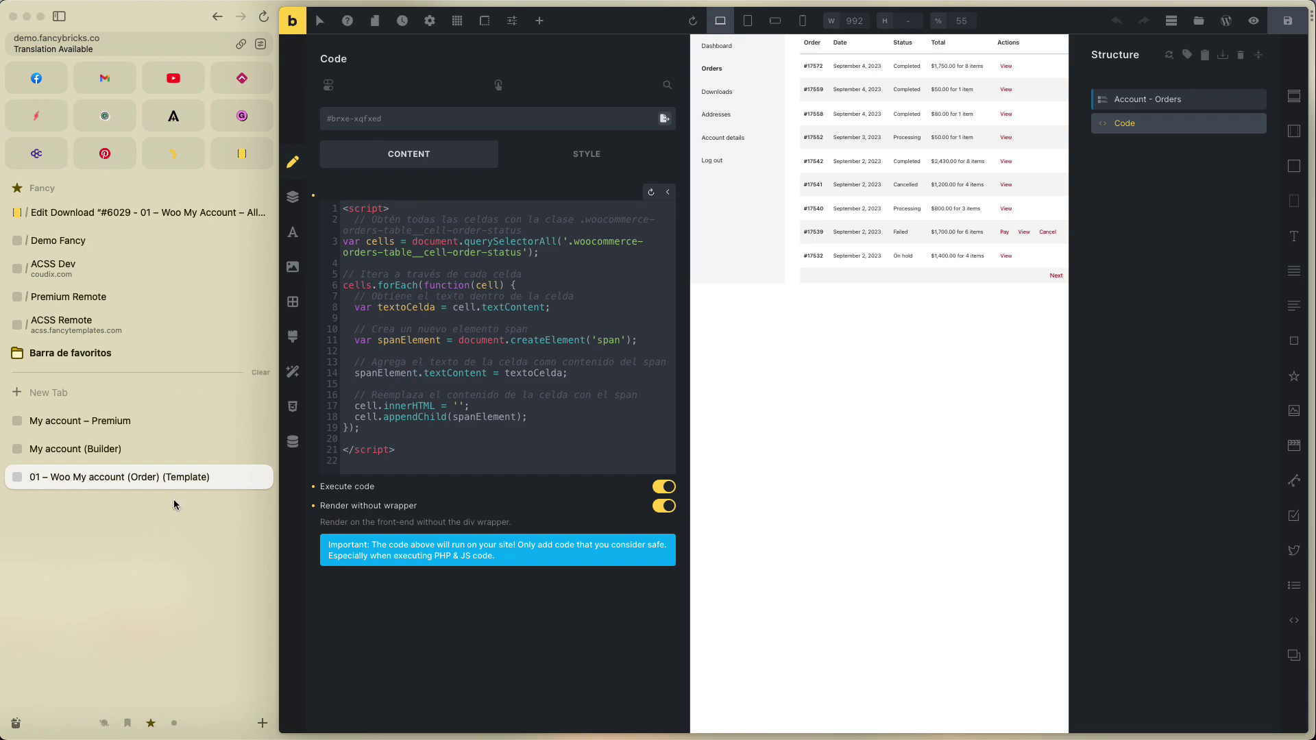
Return to the live My account page and examine the status labels in the orders table.
left_click(75, 449)
left_click(80, 421)
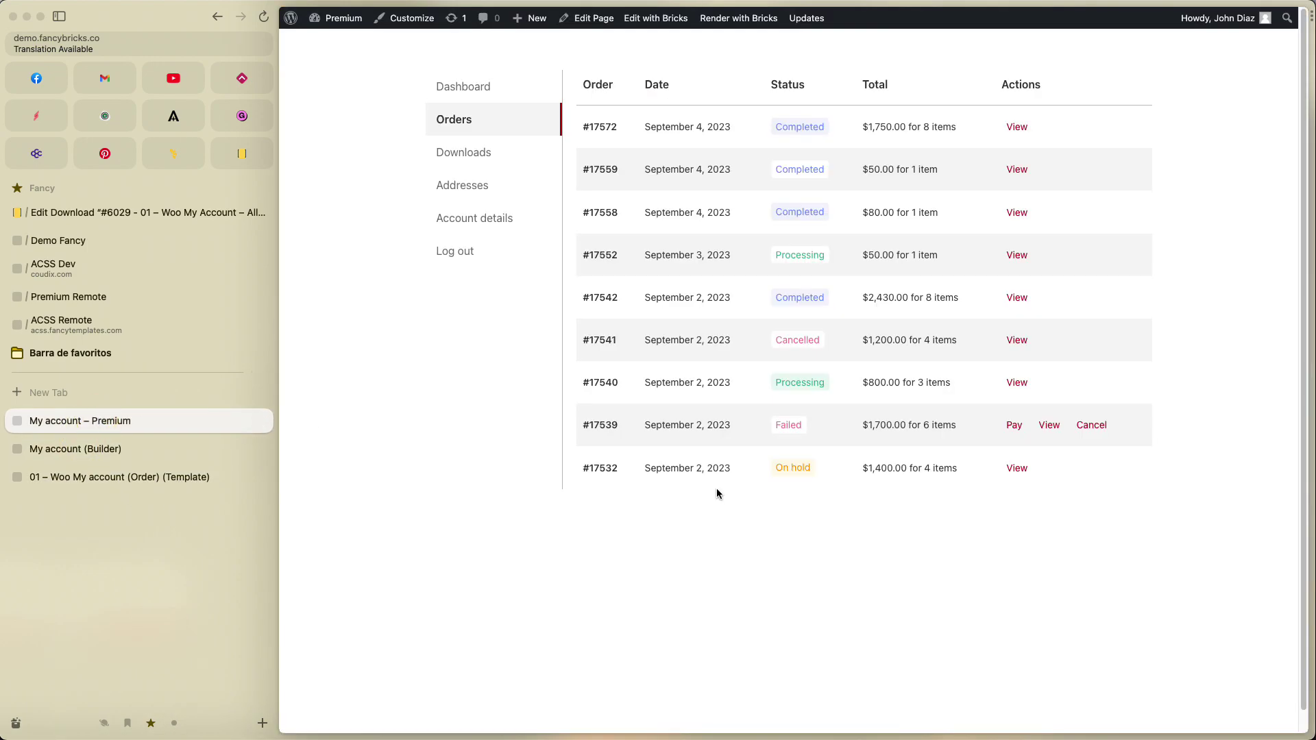
left_click_drag(777, 126, 830, 136)
left_click_drag(776, 169, 805, 219)
left_click(797, 255)
left_click_drag(799, 472, 799, 137)
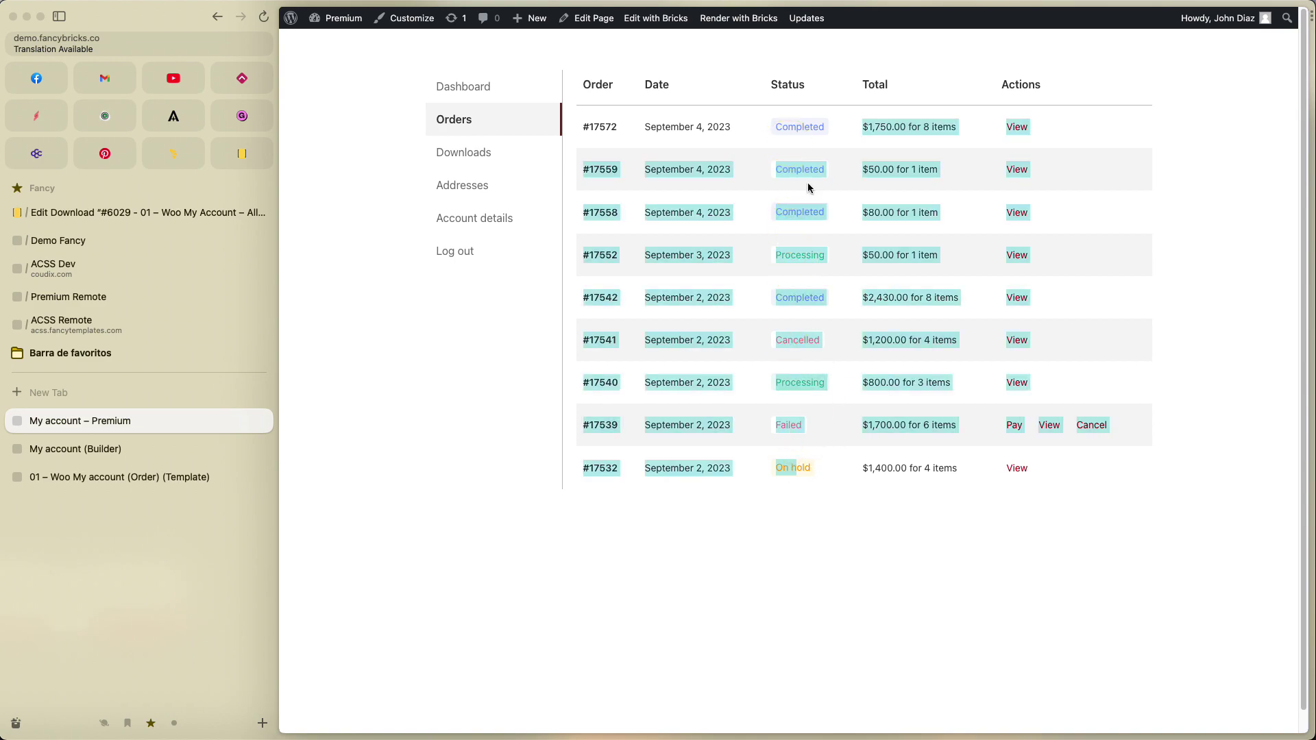
left_click(807, 196)
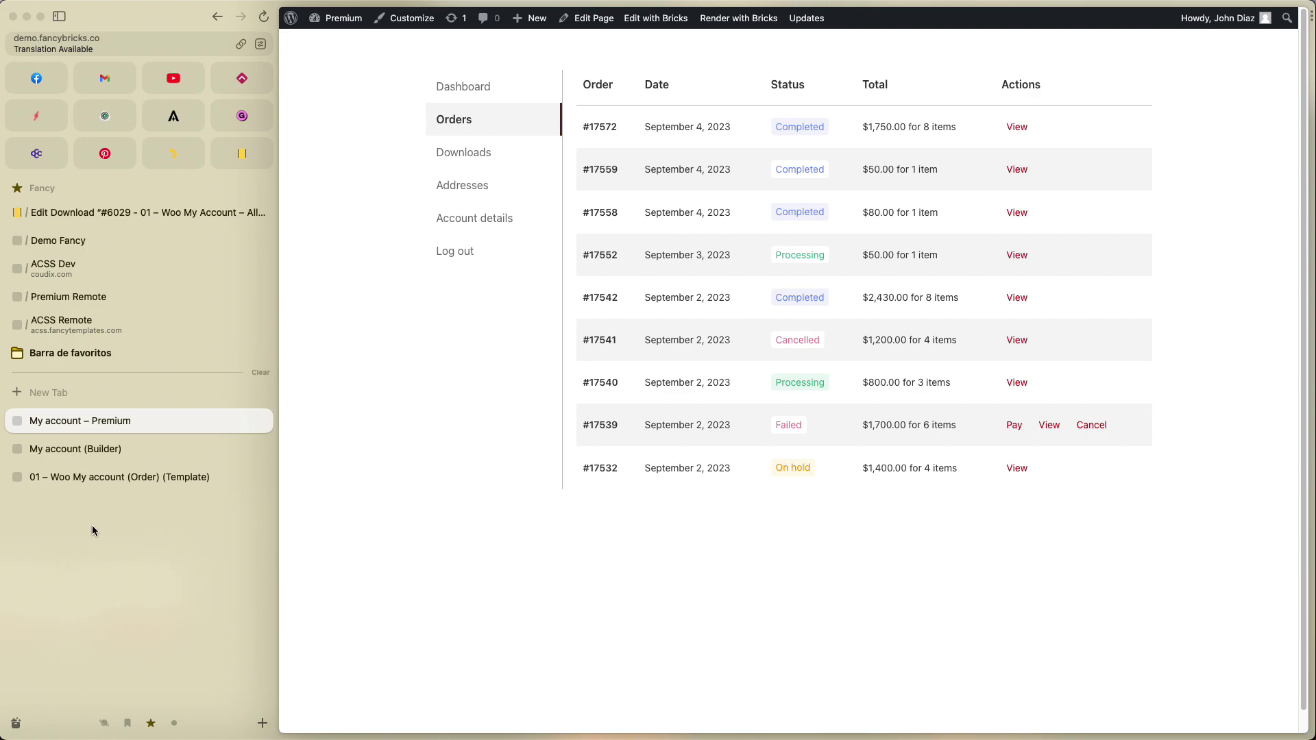
Close the My account page's builder tab and return to the Order template in the builder.
left_click(77, 449)
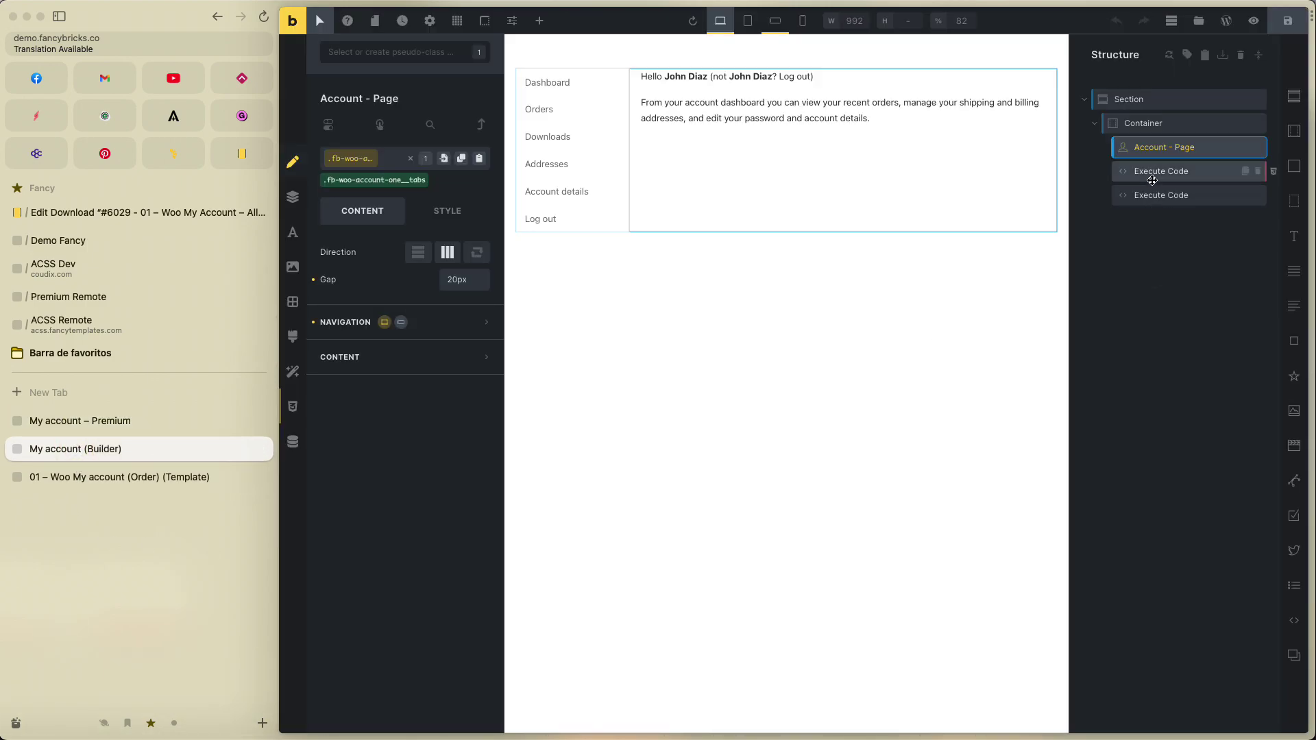
left_click(261, 449)
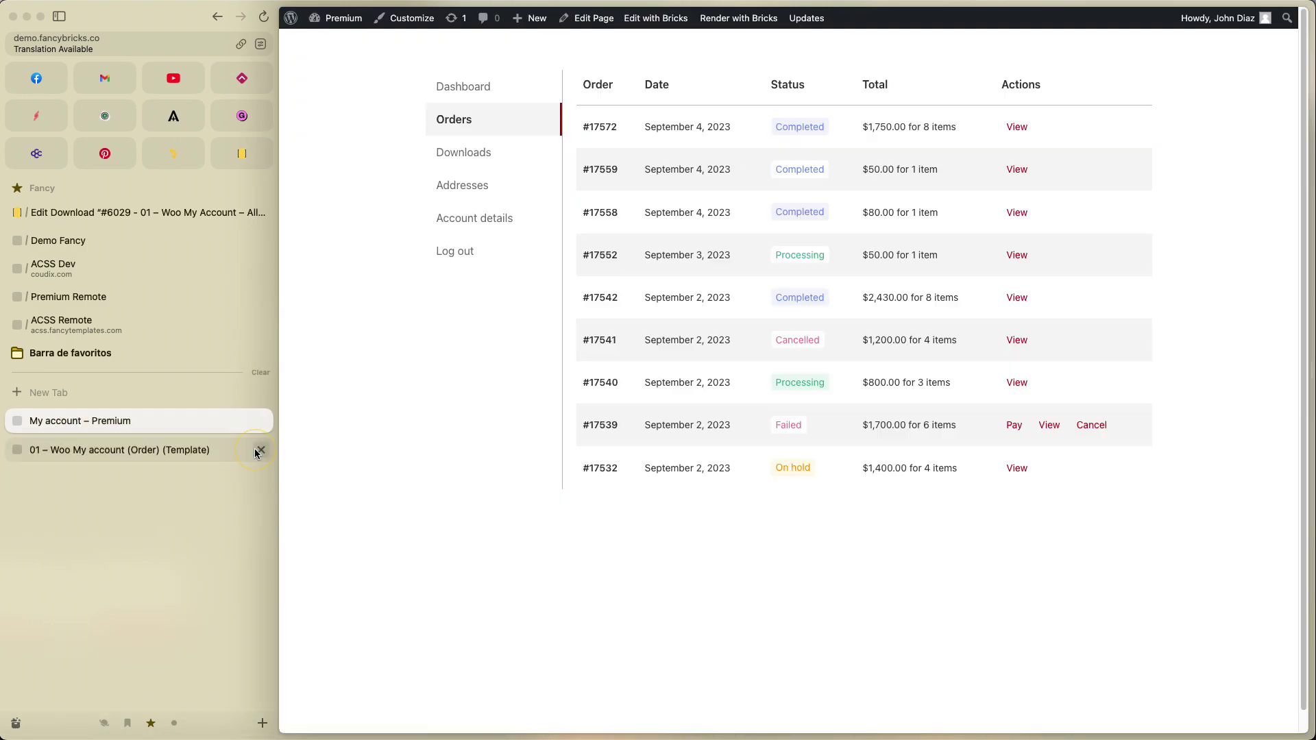
left_click(110, 449)
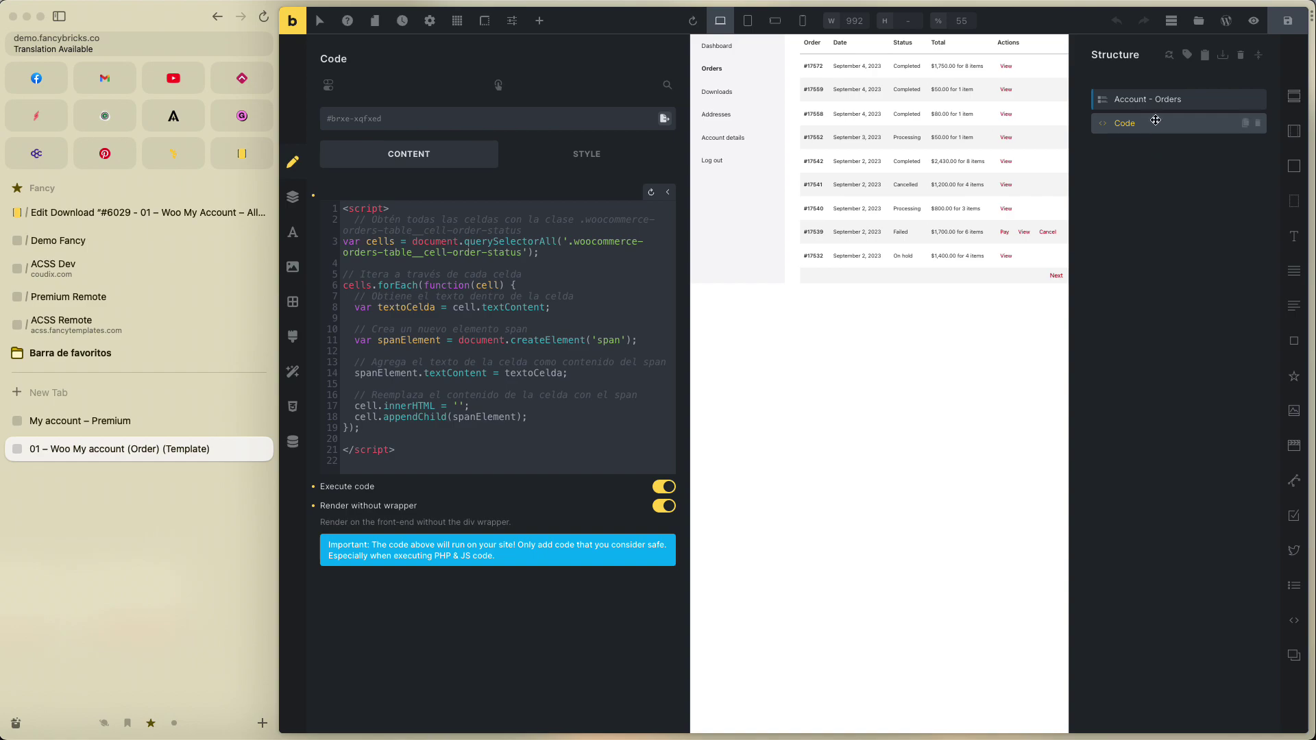
Examine the custom CSS of the fb-woo-account-one--orders-status class on Account - Orders, including the color and background rules for each order status.
left_click(1158, 99)
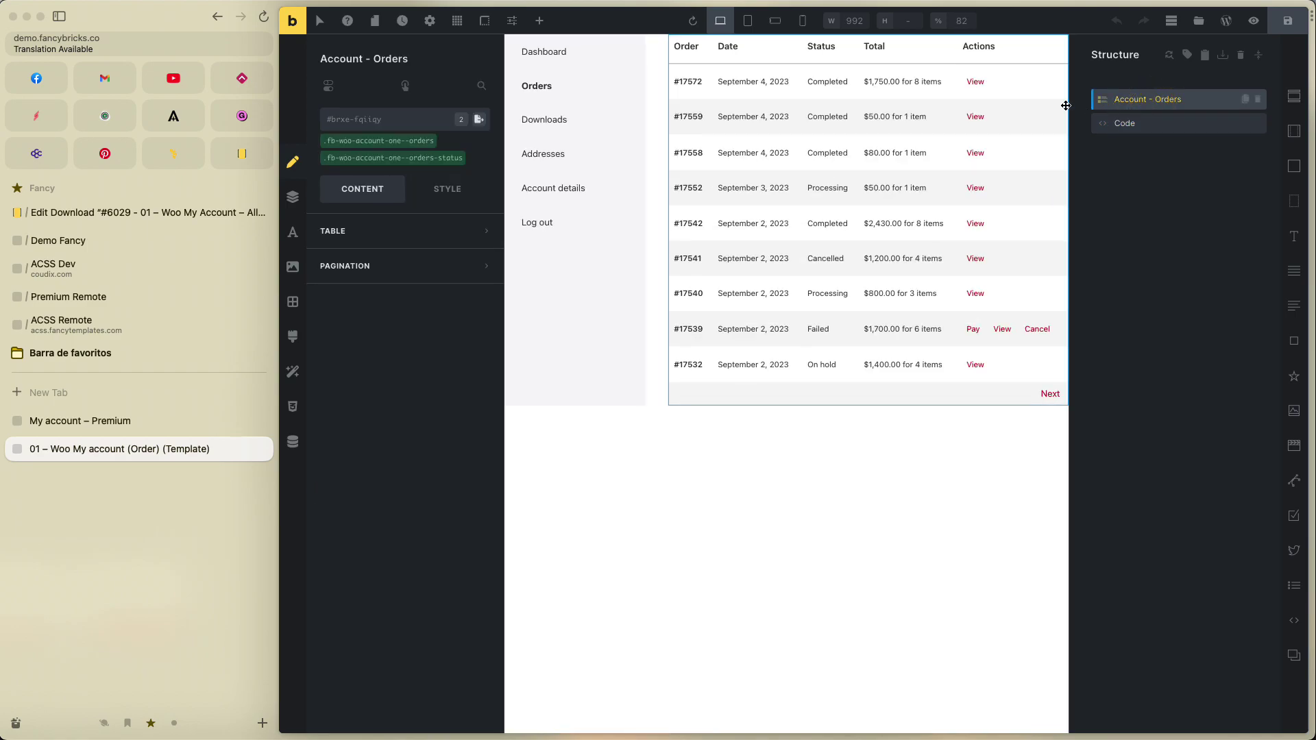
left_click(404, 158)
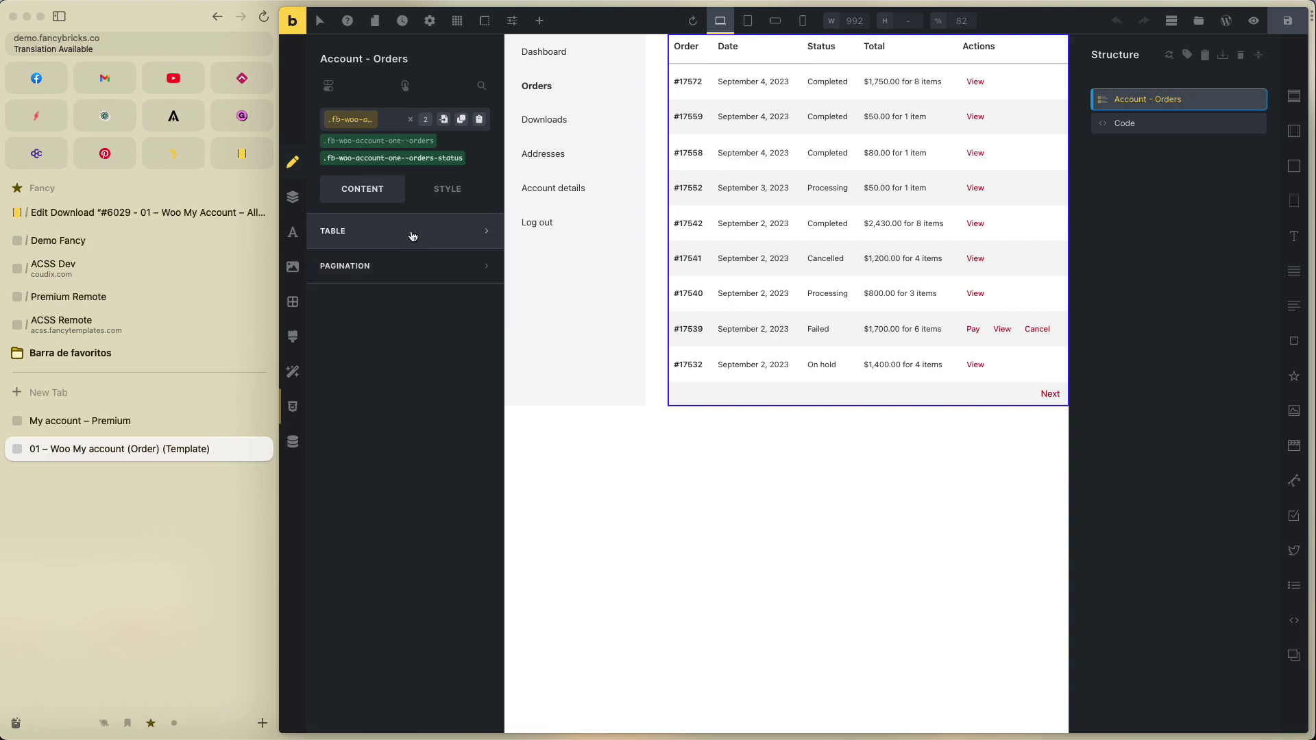
left_click(447, 188)
left_click(387, 445)
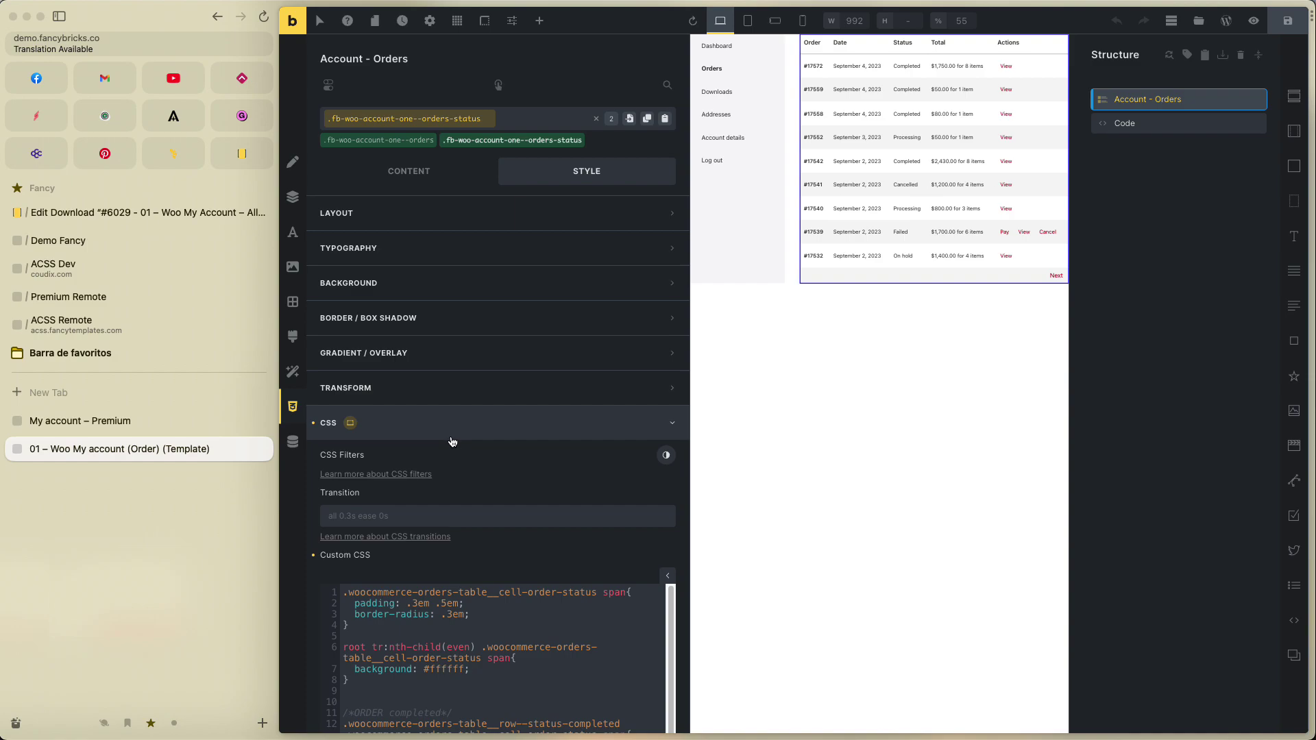
scroll(413, 372, "down", 4)
scroll(482, 446, "down", 5)
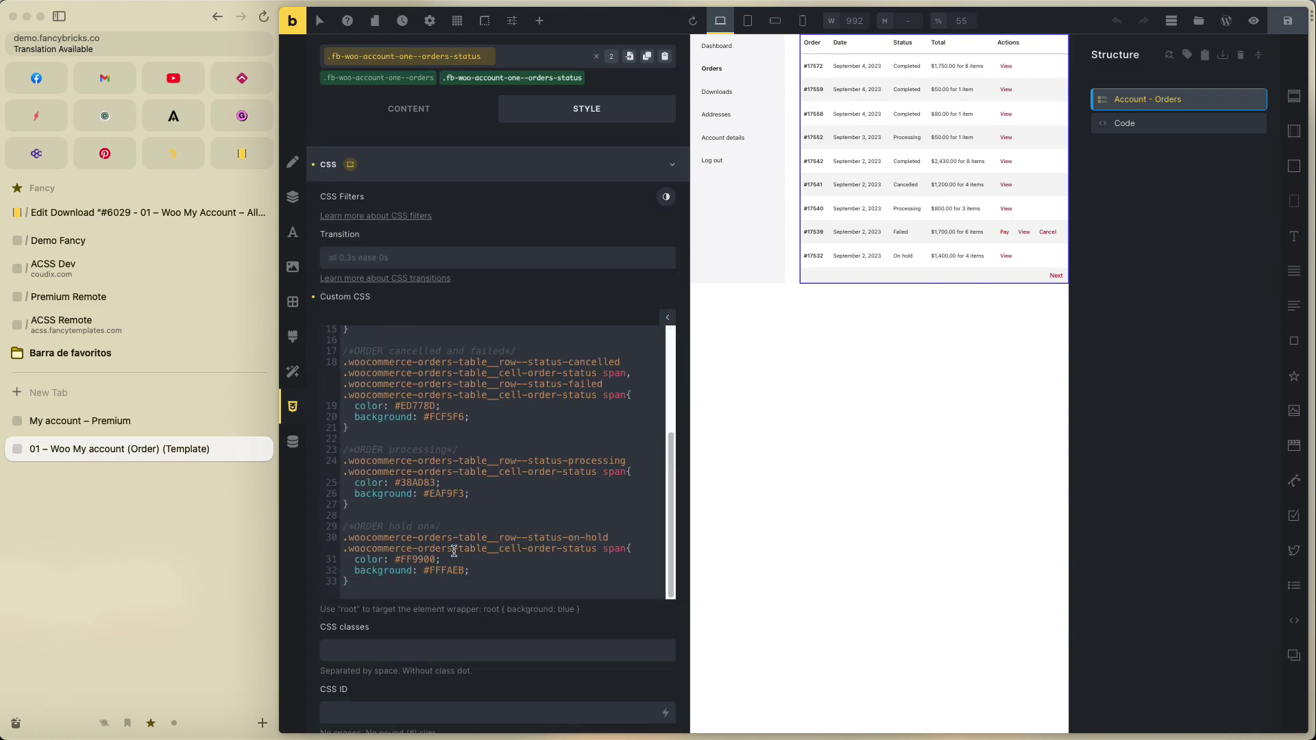
scroll(466, 573, "up", 3)
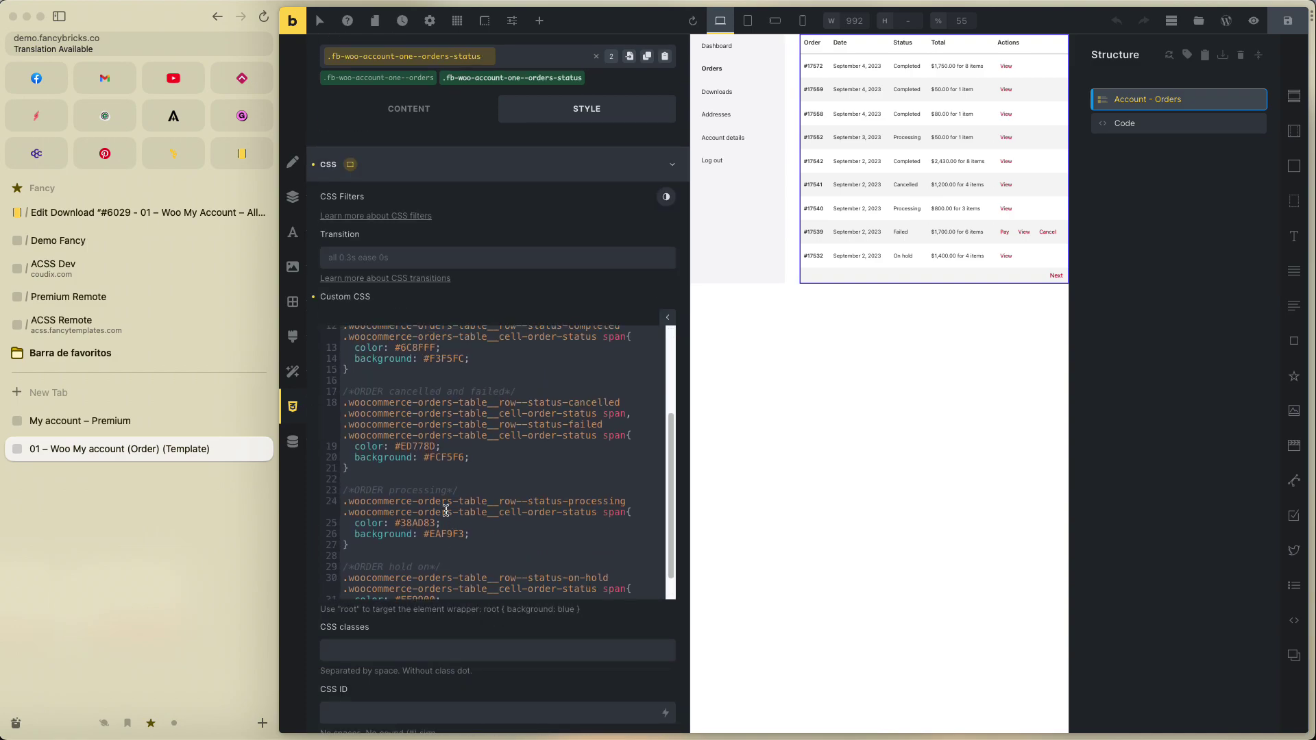
scroll(457, 488, "up", 2)
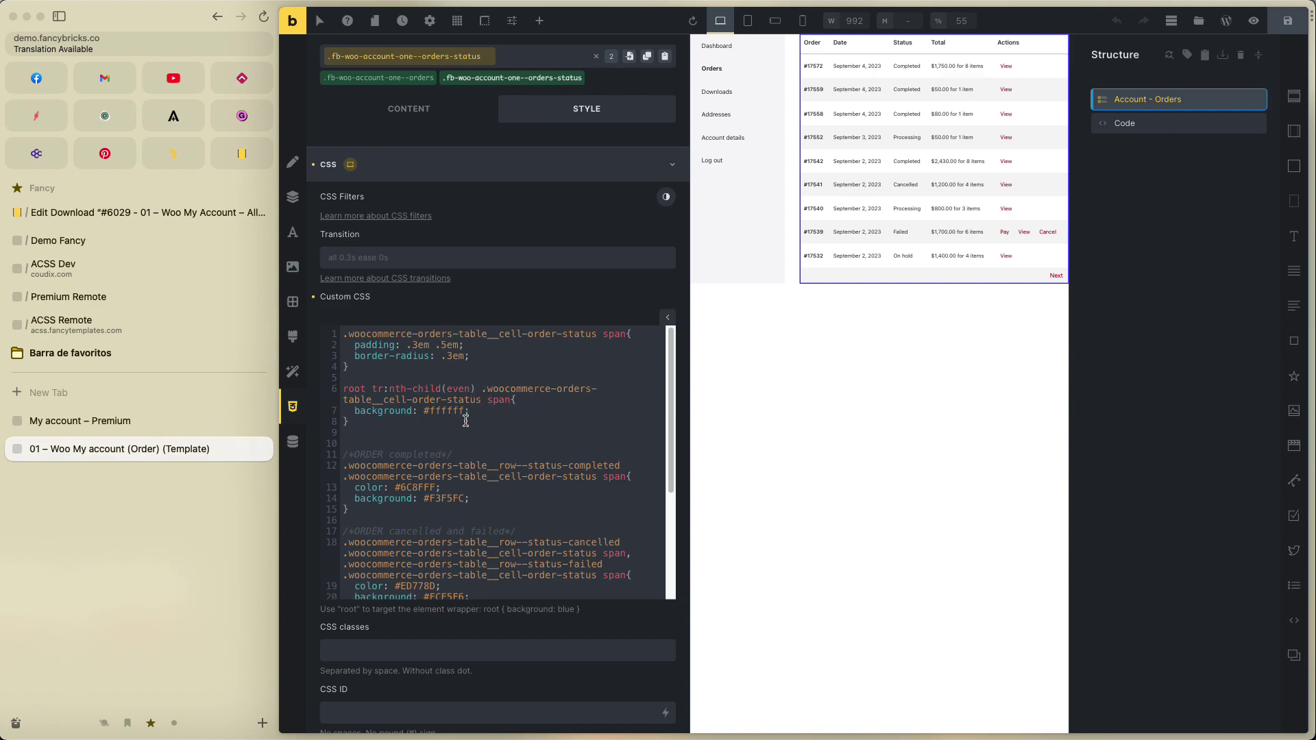
scroll(452, 419, "down", 5)
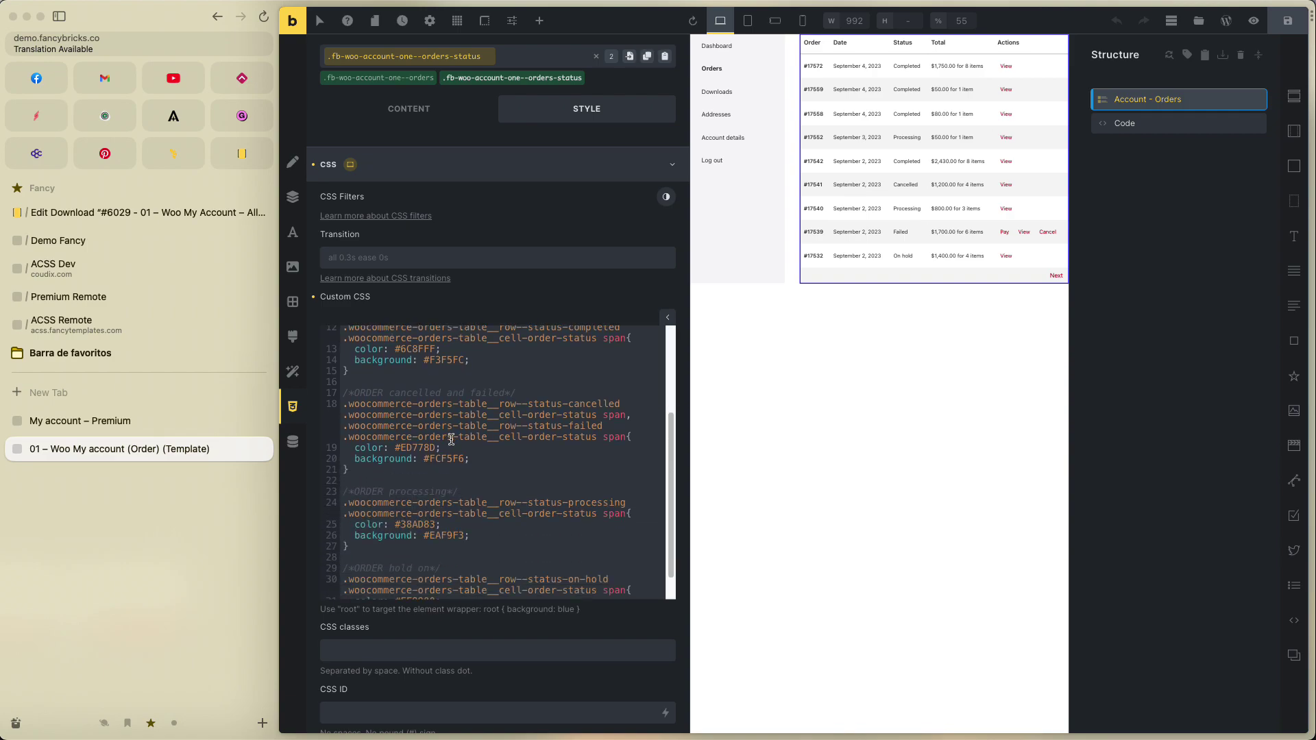
scroll(451, 439, "up", 3)
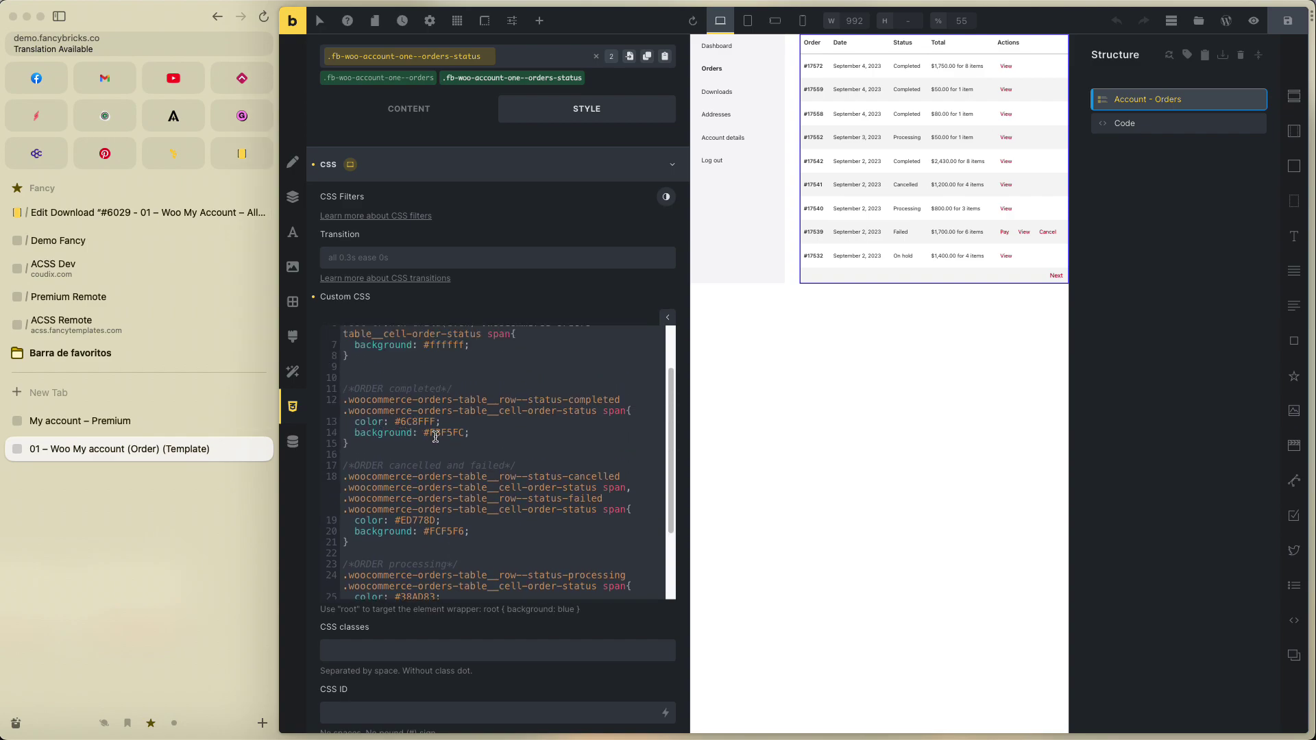
Compare the status label colors on the live Orders page with the CSS rules, then return to the Order template.
left_click(72, 420)
left_click_drag(790, 129, 793, 279)
left_click(792, 297)
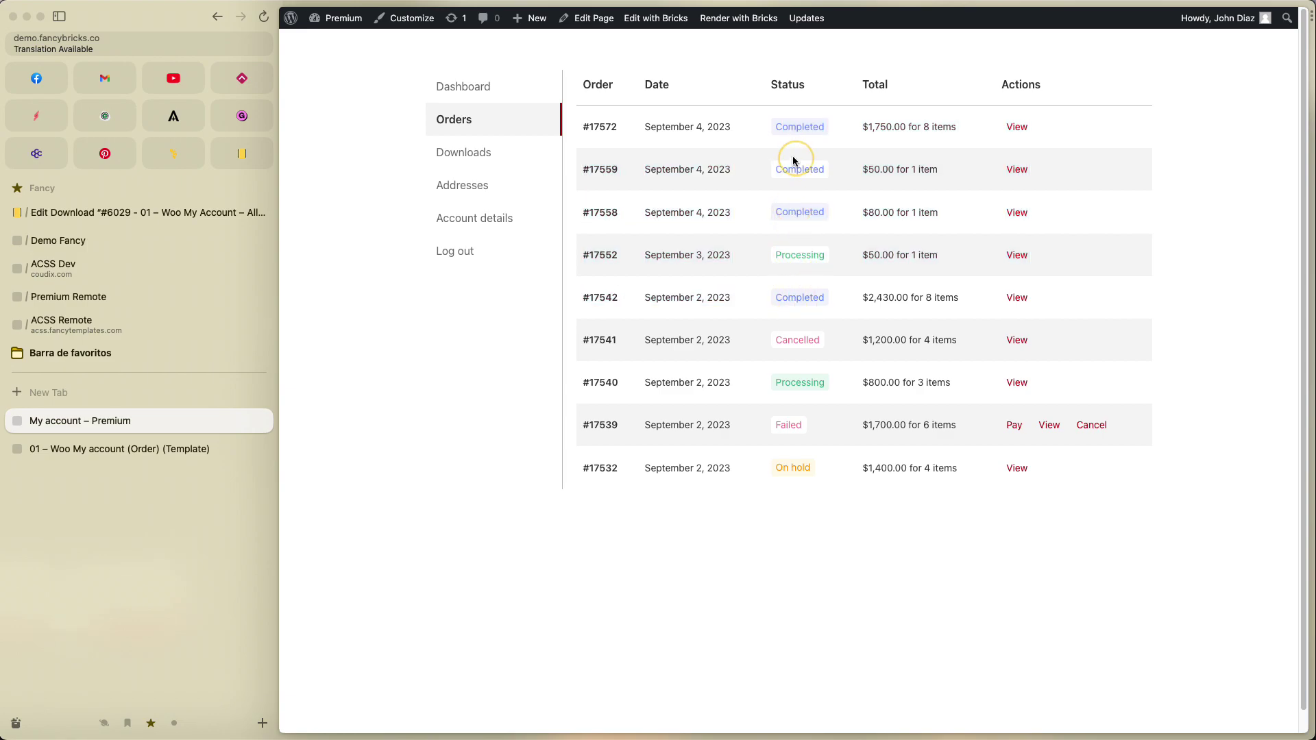
left_click(129, 451)
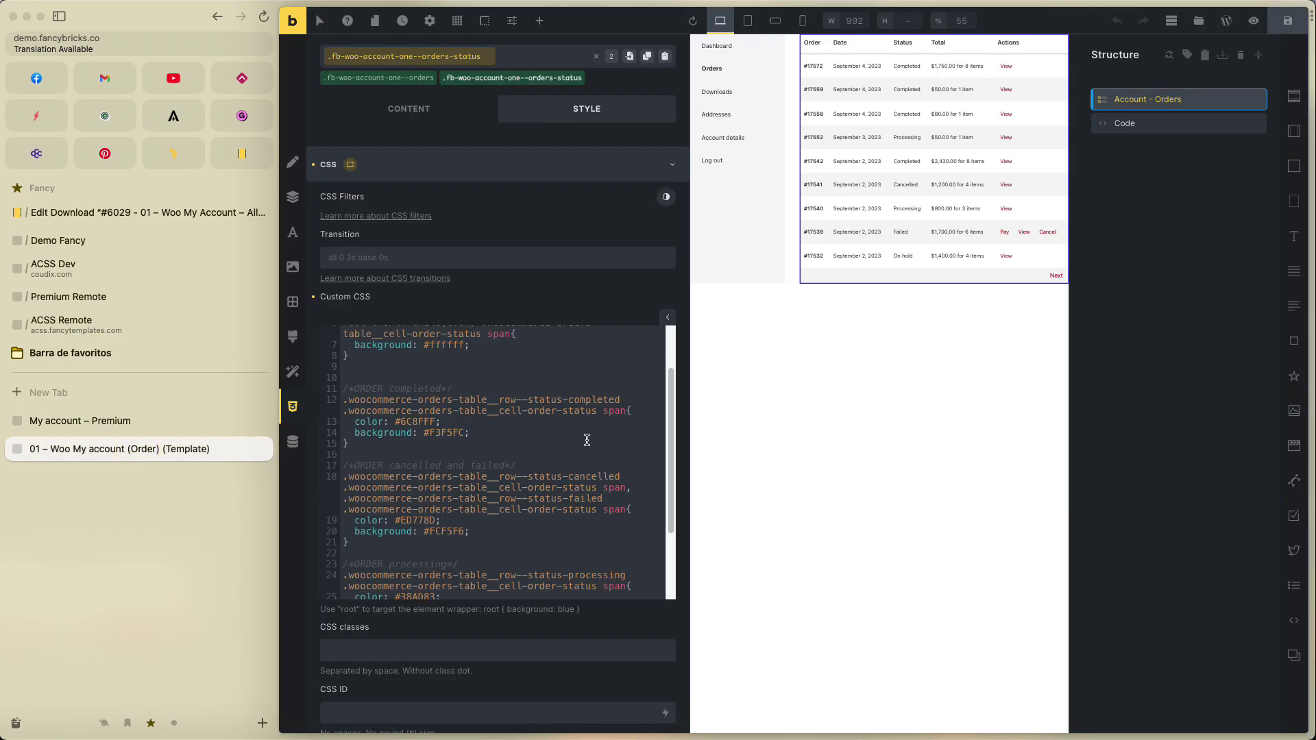
Review the table's head, body, links and button settings under the fb-woo-account-one--orders class of Account - Orders.
left_click(406, 109)
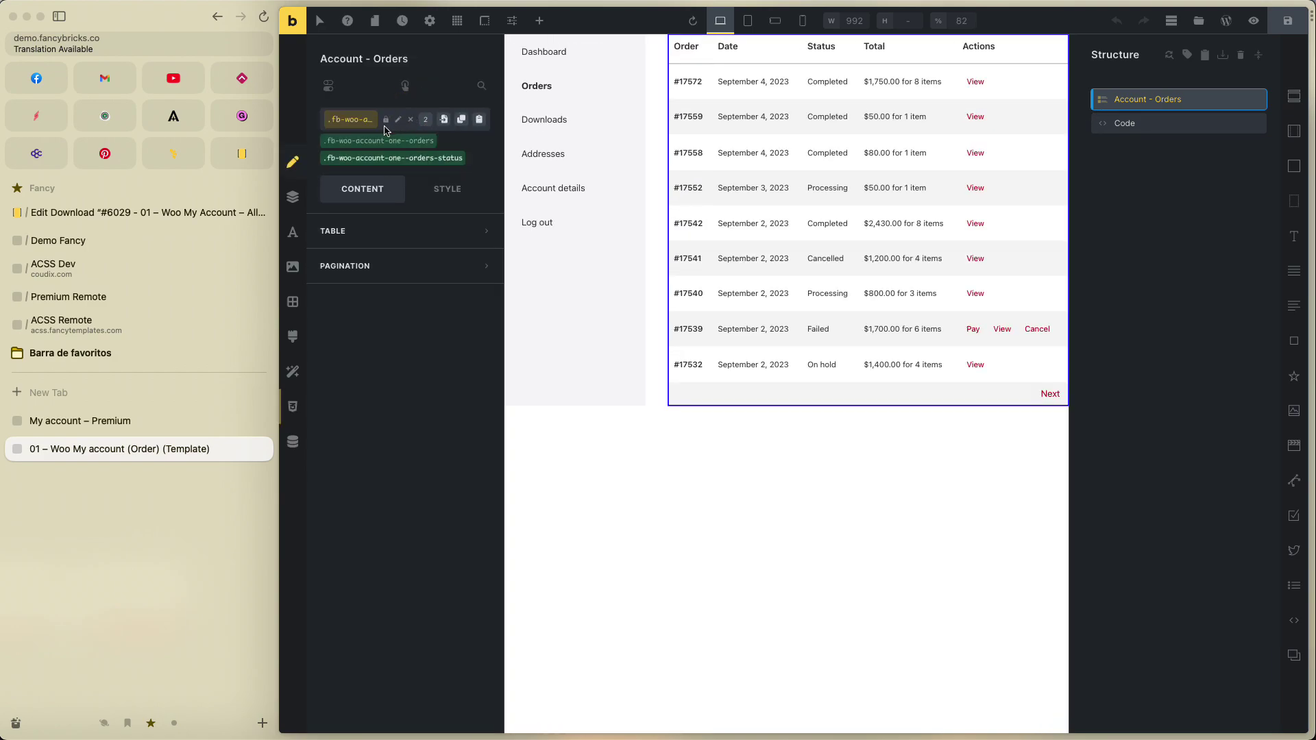
left_click(362, 141)
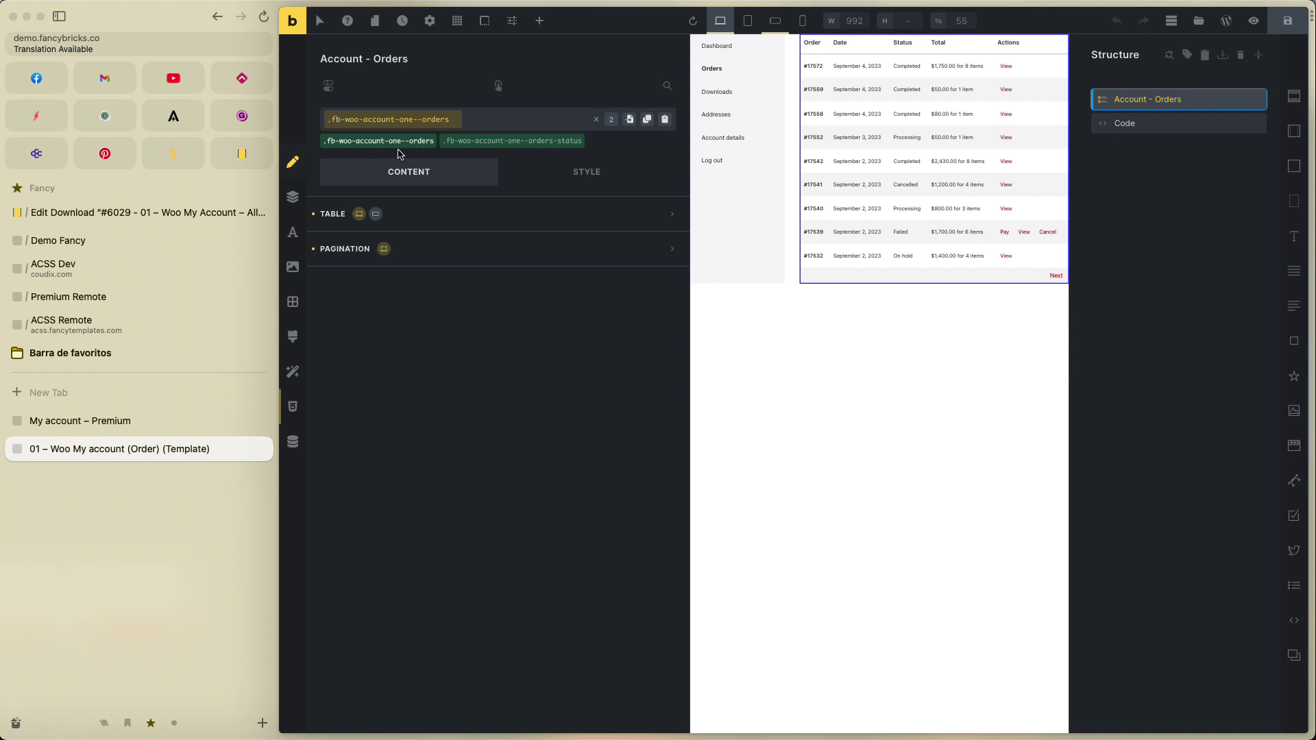
left_click(467, 213)
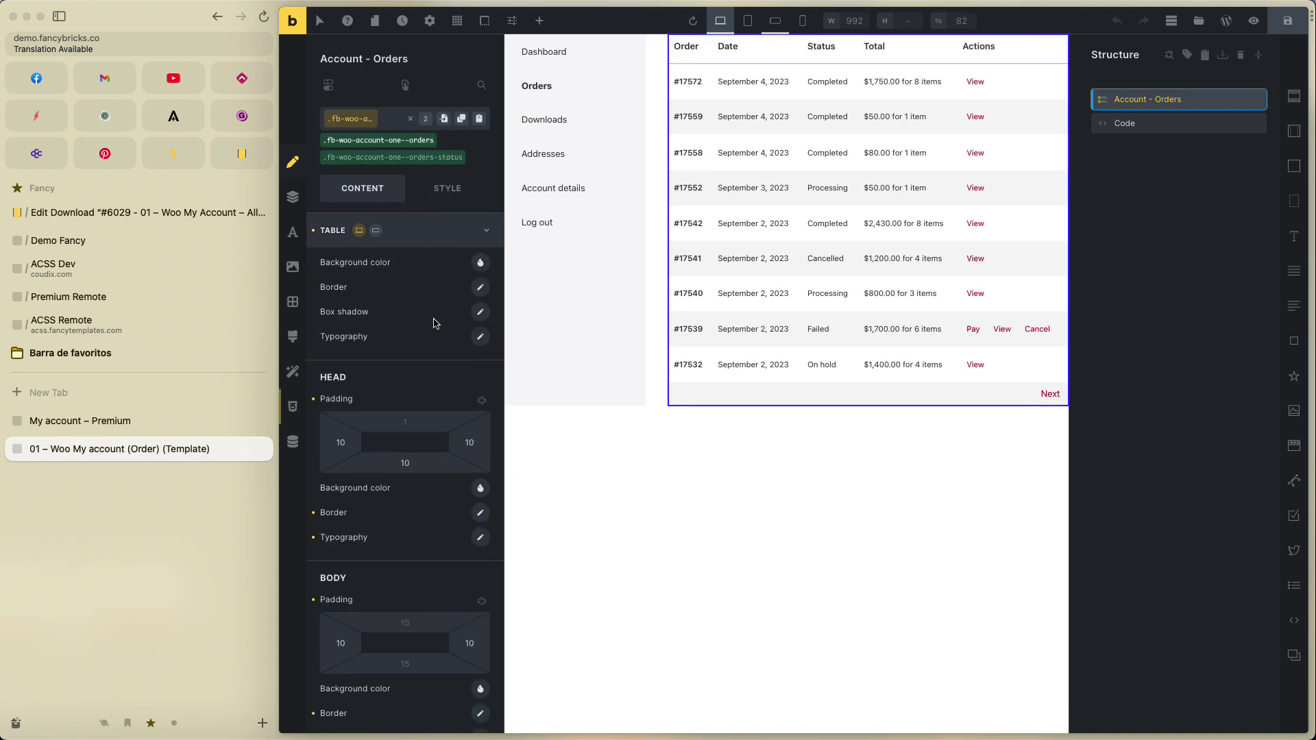
scroll(436, 324, "down", 3)
scroll(433, 328, "up", 3)
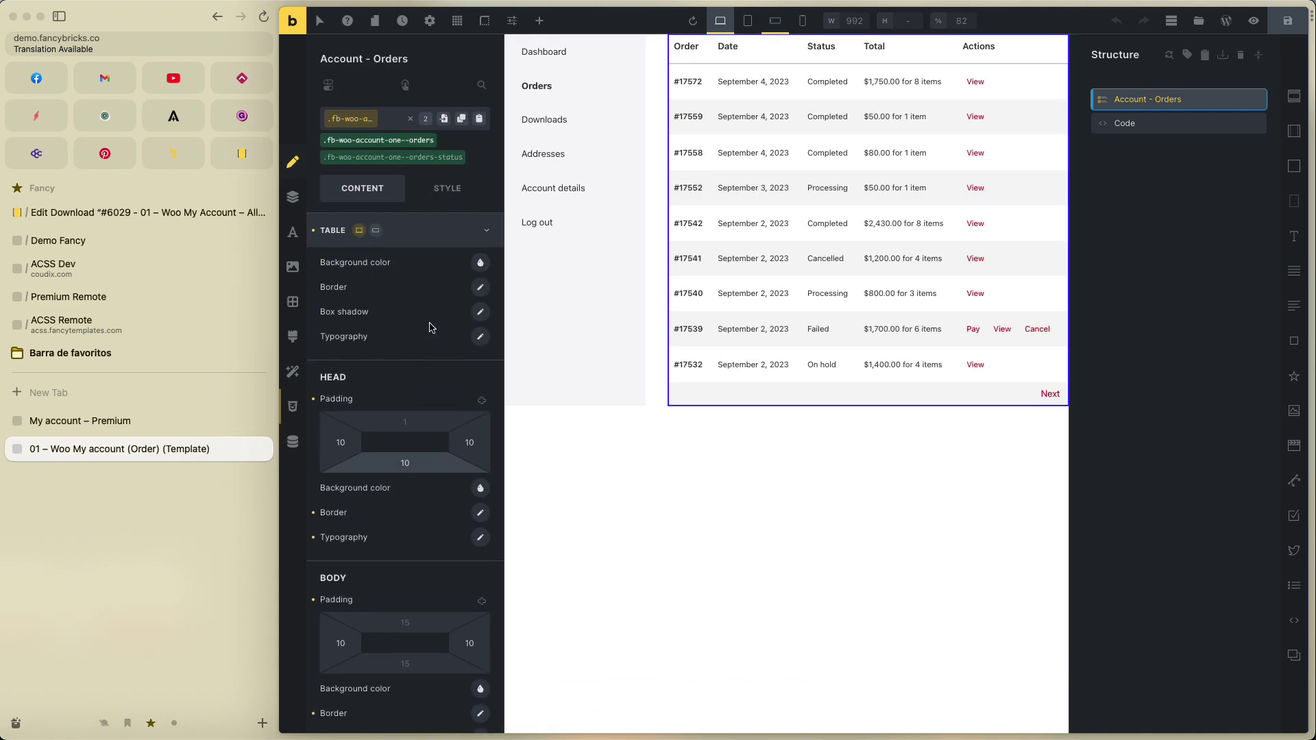
scroll(441, 490, "down", 5)
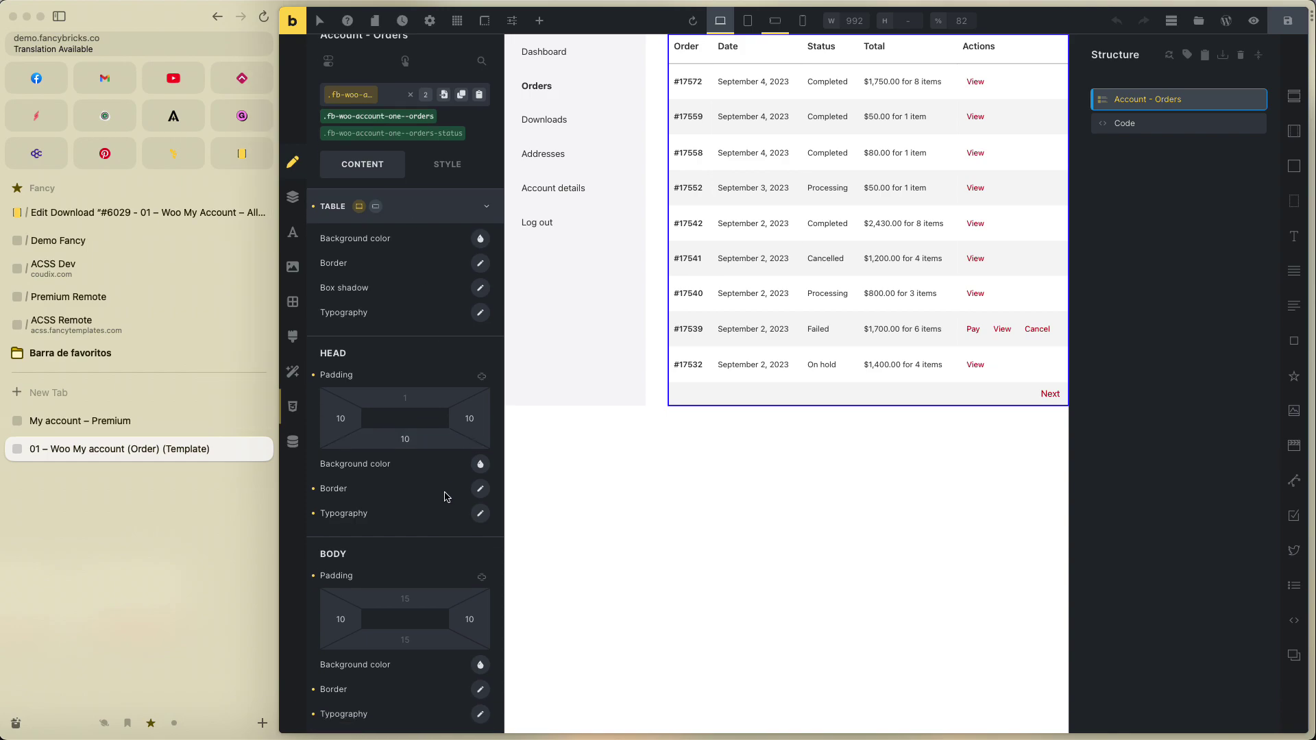
scroll(420, 627, "up", 1)
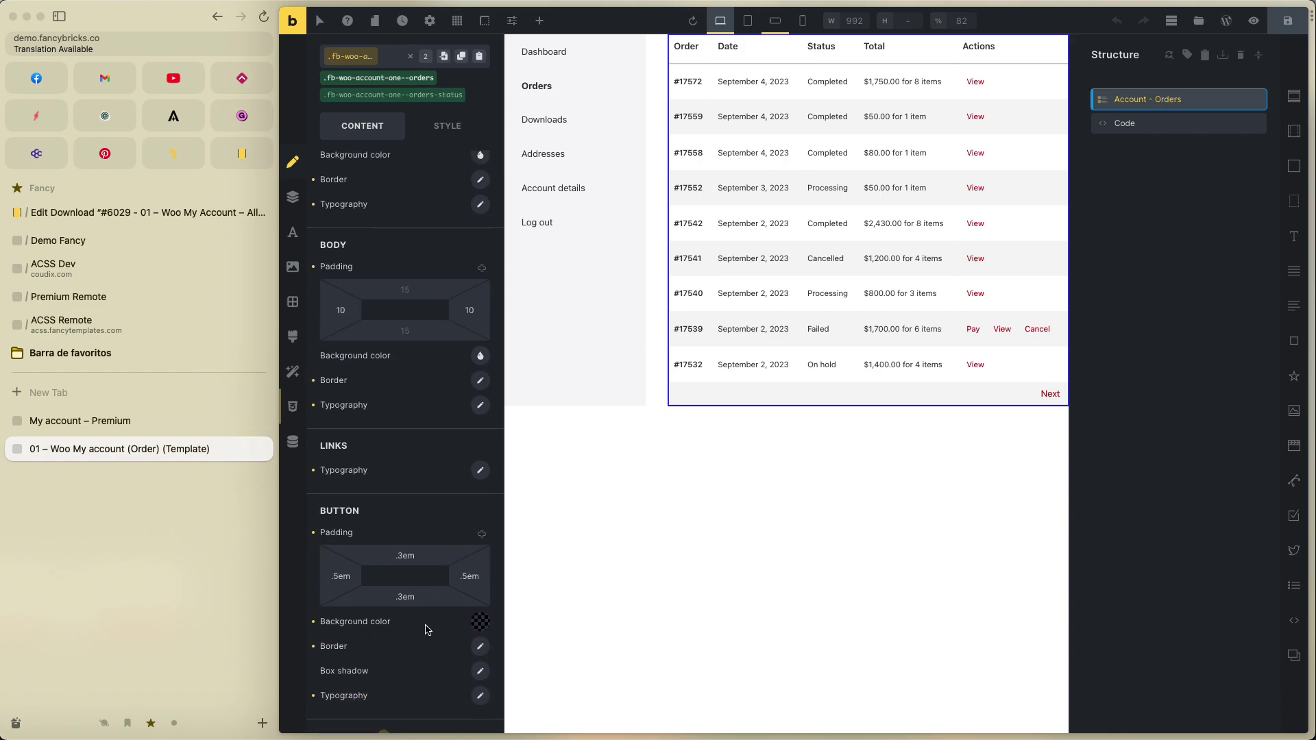
Review the pagination settings under the fb-woo-account-one--orders class of Account - Orders.
scroll(379, 644, "down", 1)
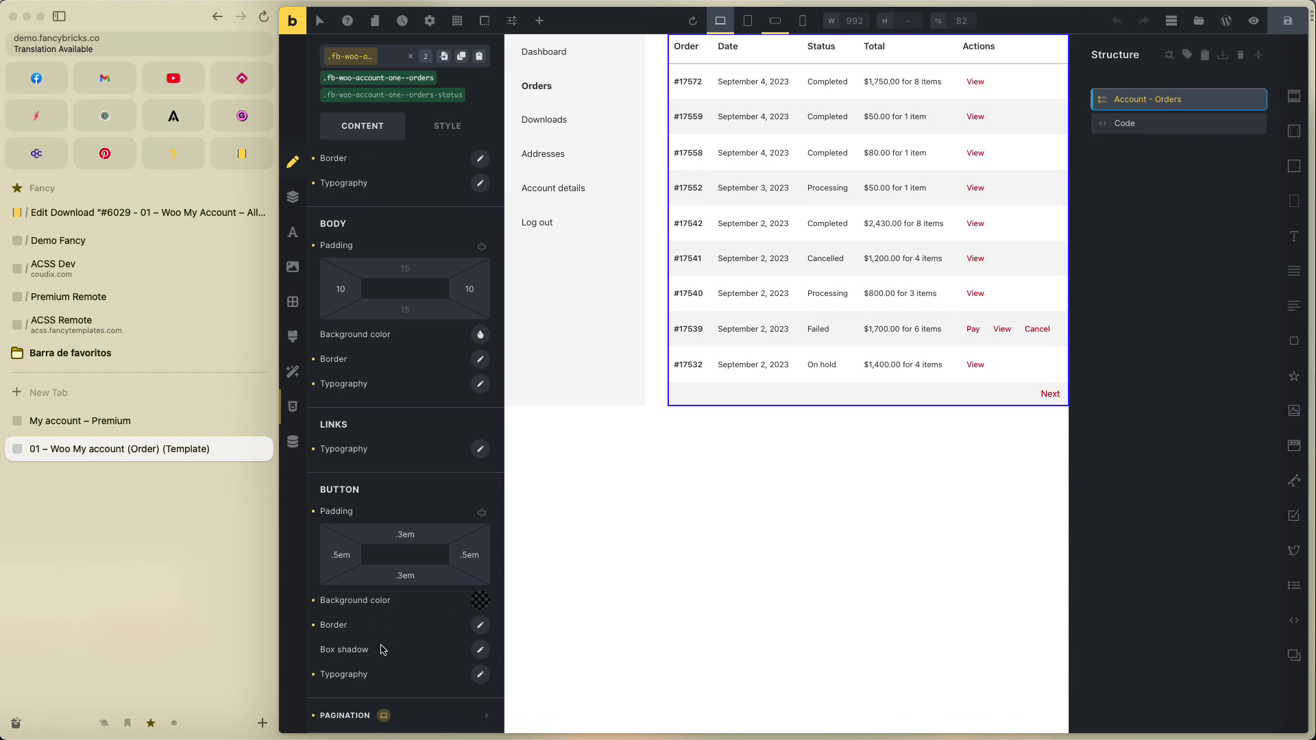
left_click(418, 715)
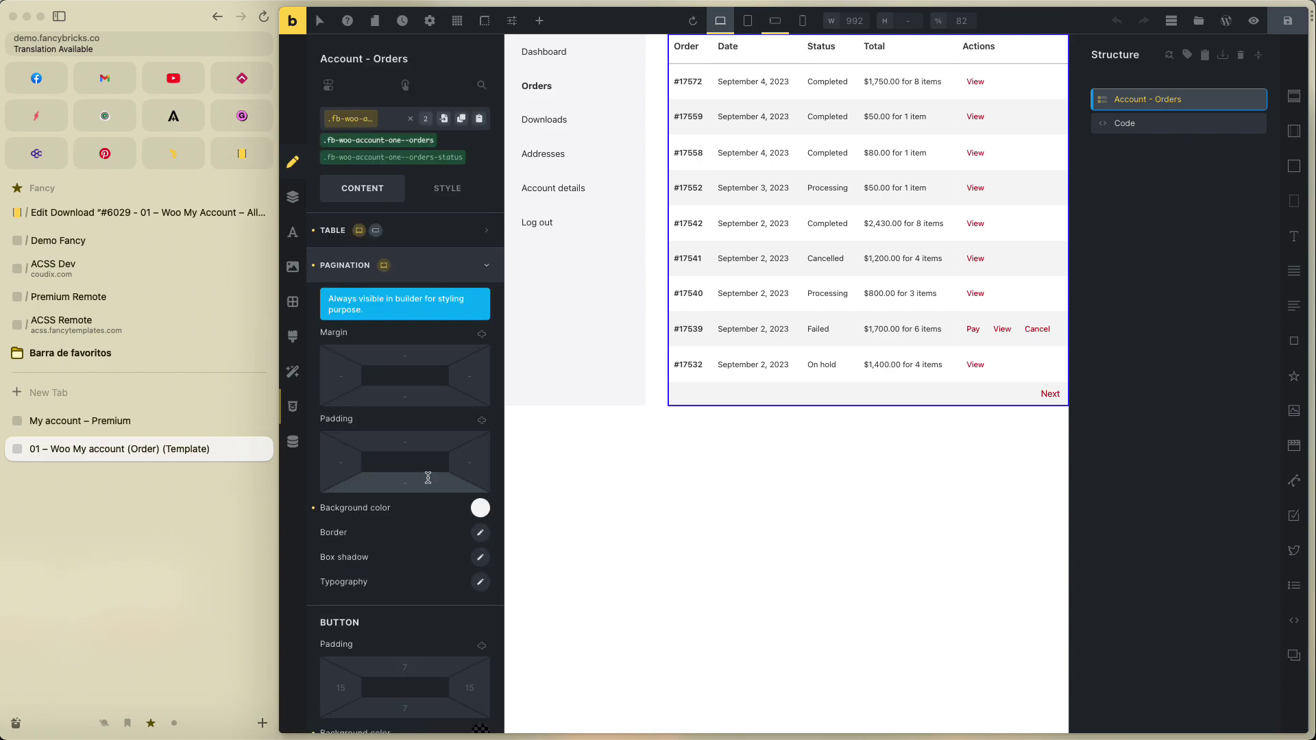
scroll(421, 514, "down", 1)
left_click(439, 269)
Inspect the orders table settings at the mobile landscape breakpoint, including the head border, then return to the desktop view.
left_click(446, 238)
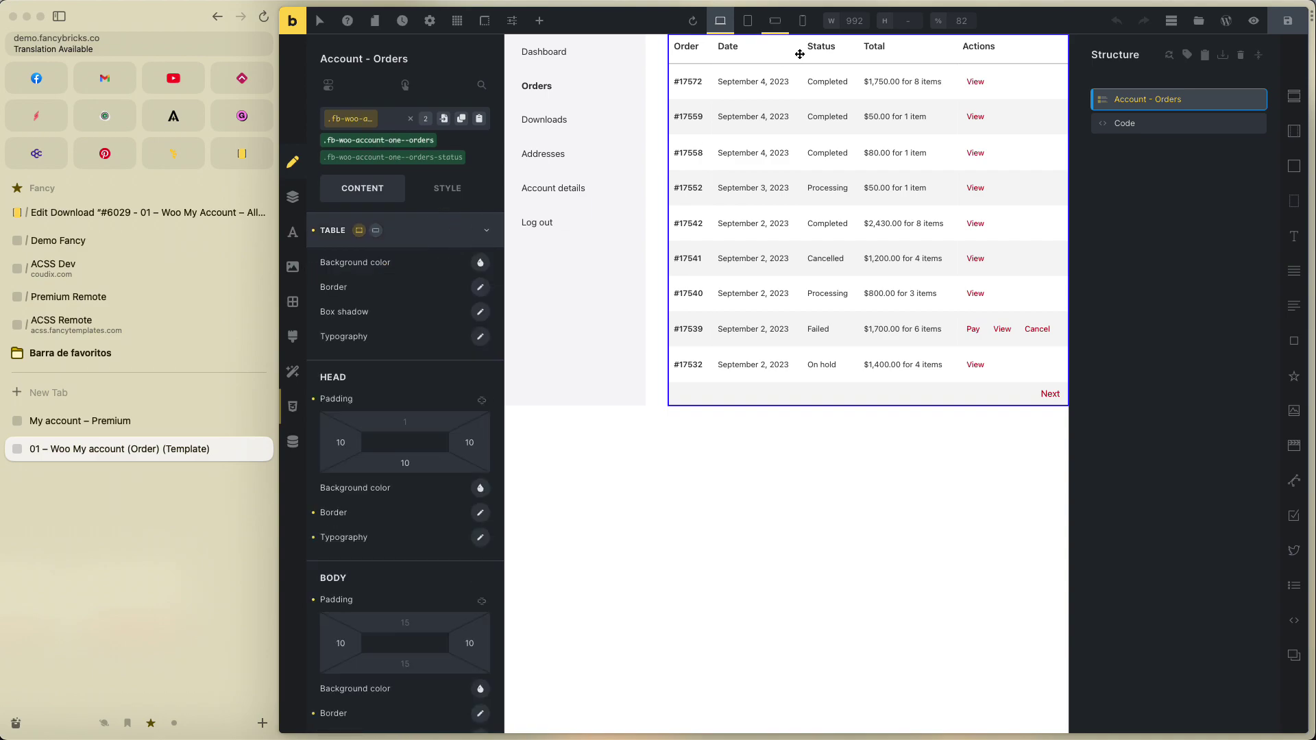
left_click(776, 22)
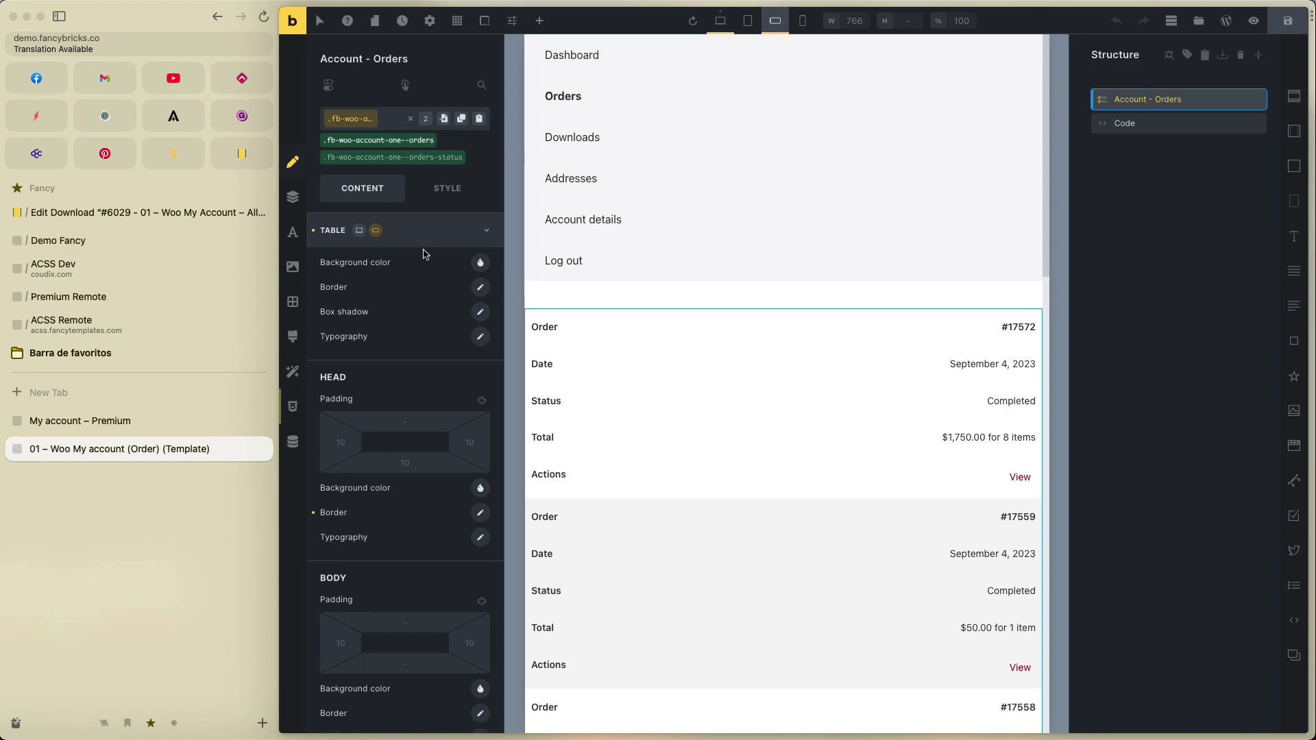
left_click(480, 514)
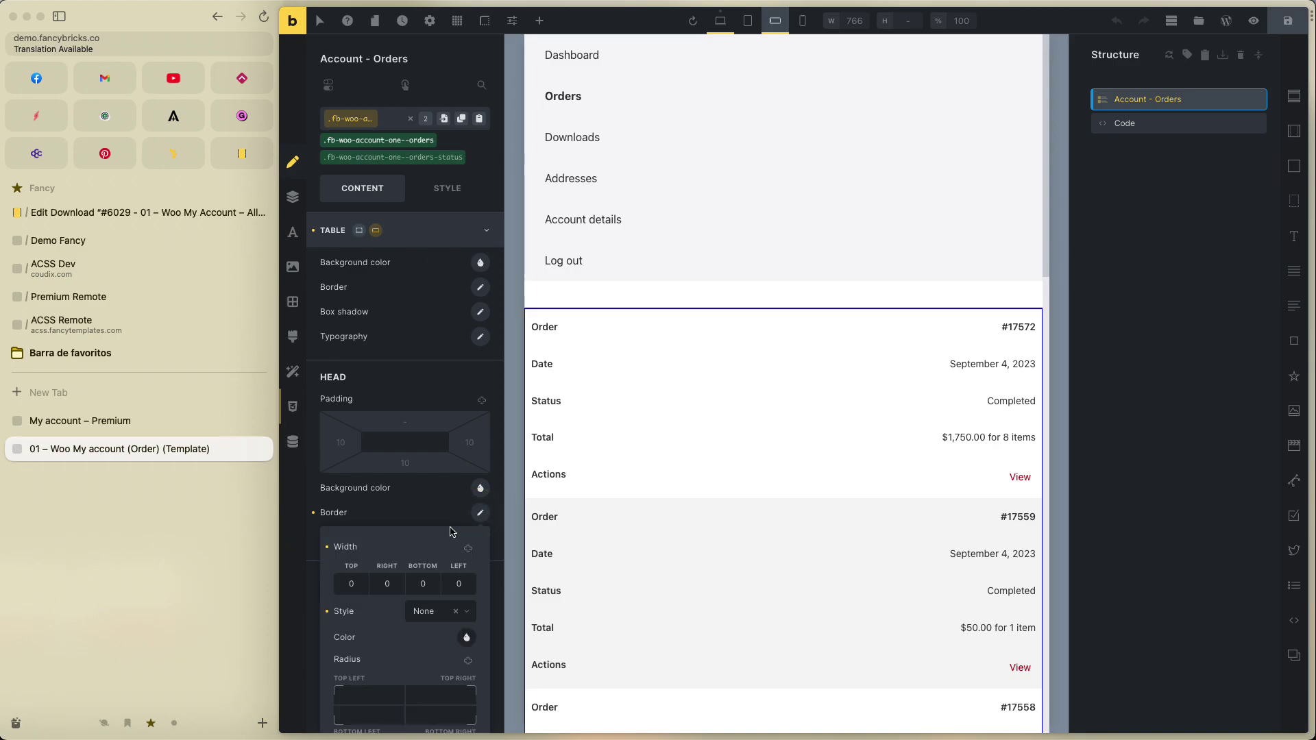
scroll(427, 541, "down", 5)
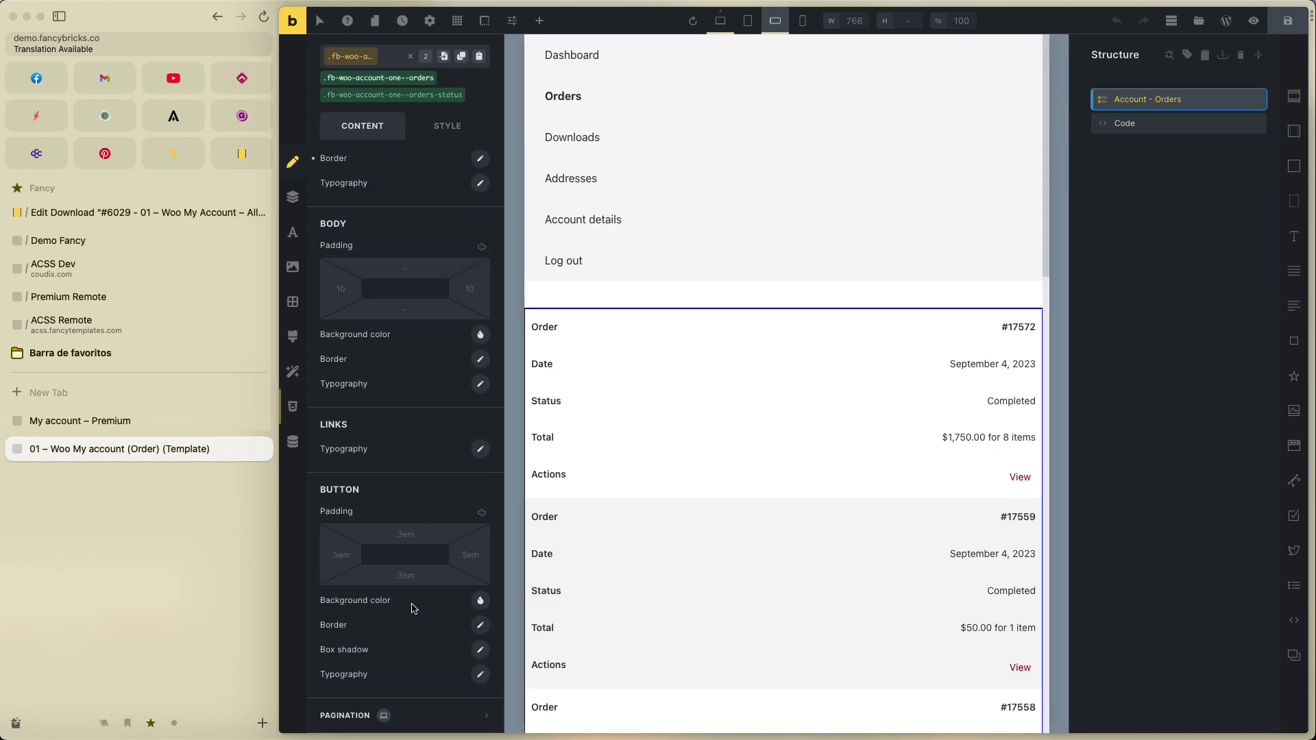
scroll(414, 393, "up", 2)
scroll(414, 393, "up", 5)
left_click(455, 231)
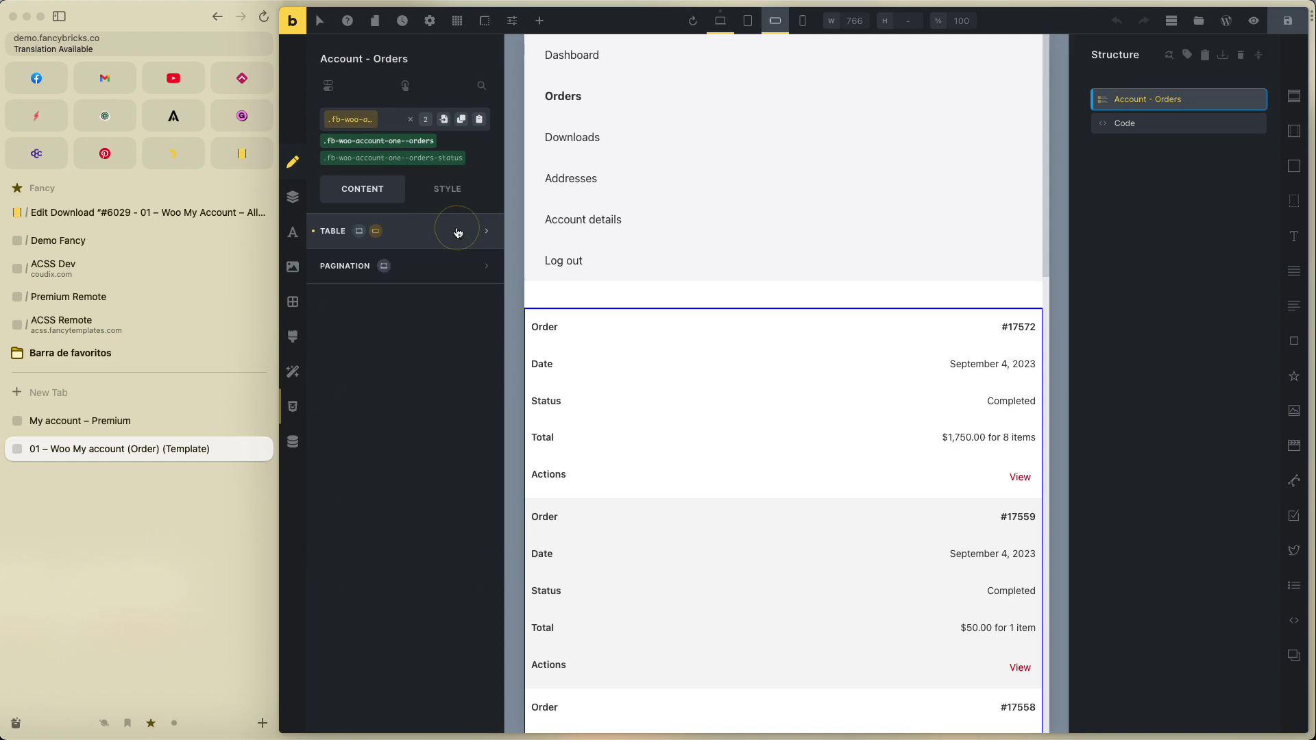
left_click(718, 22)
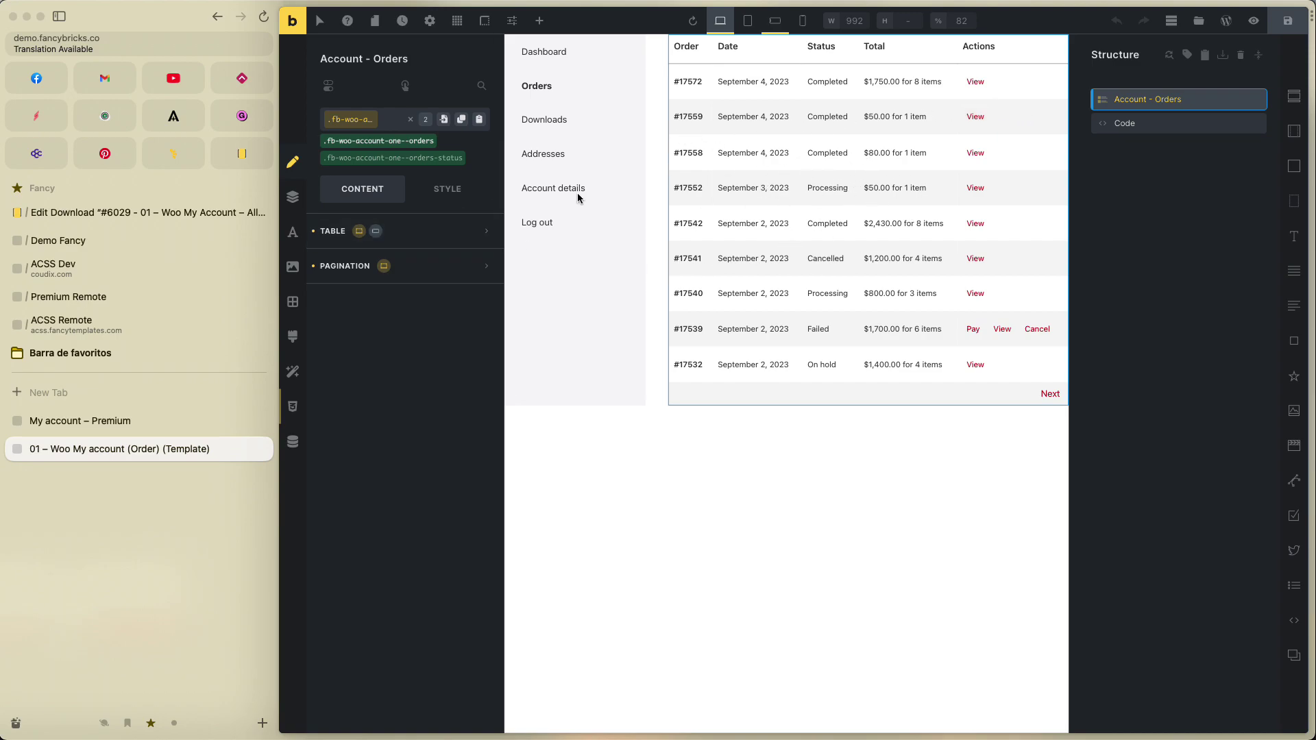
Examine the custom CSS of the fb-woo-account-one--orders class, highlighting the even-row background rule.
left_click(448, 191)
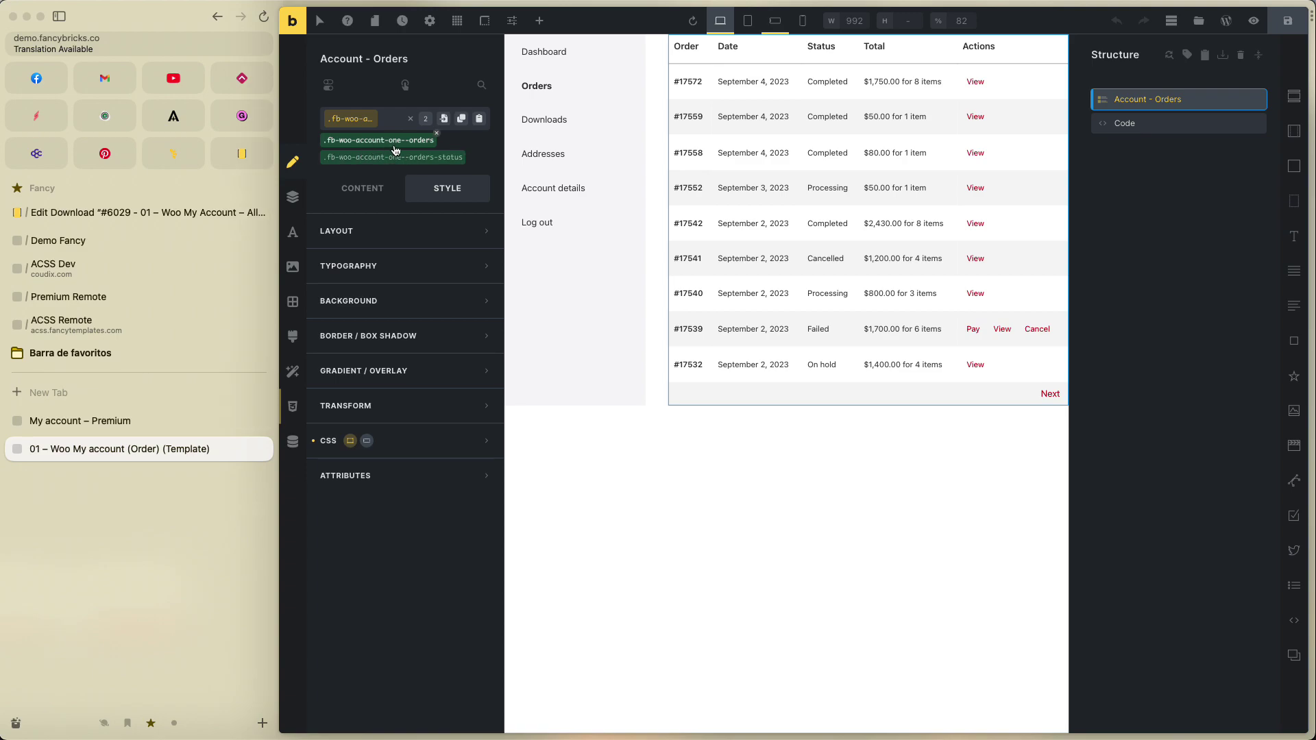
left_click(447, 453)
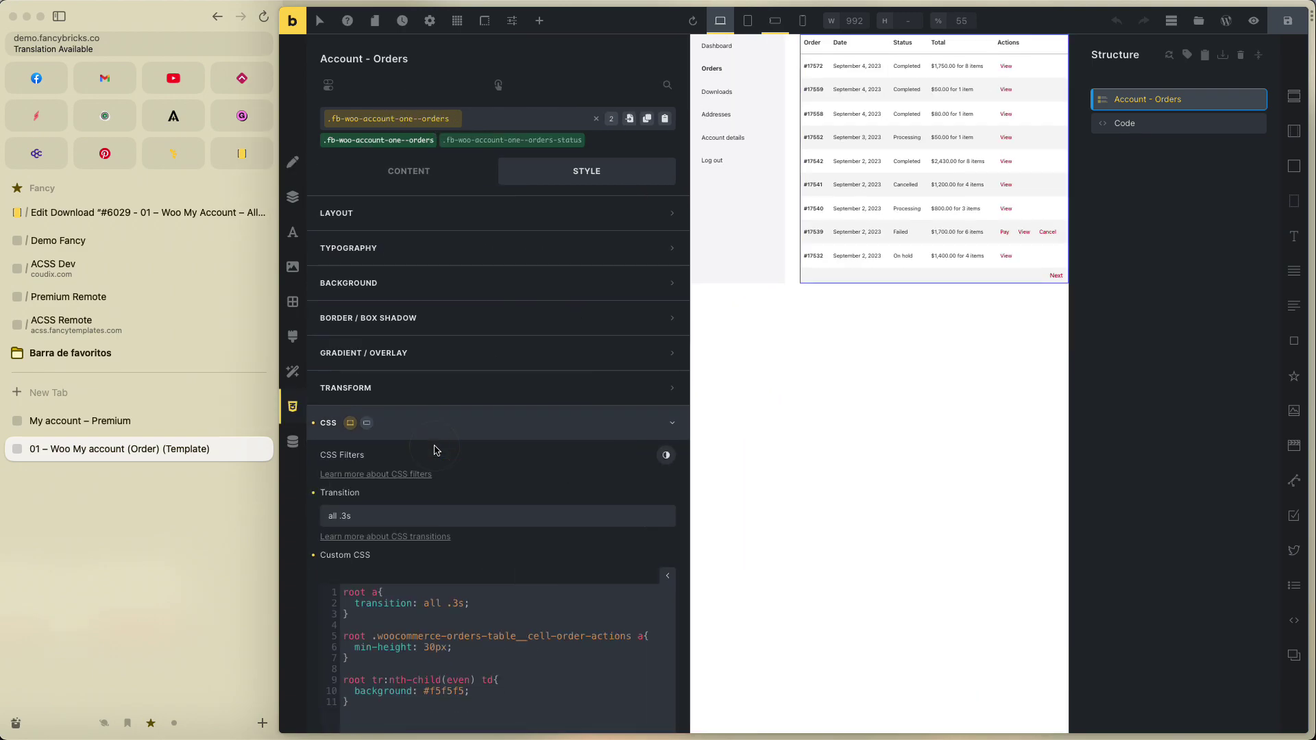
double_click(444, 637)
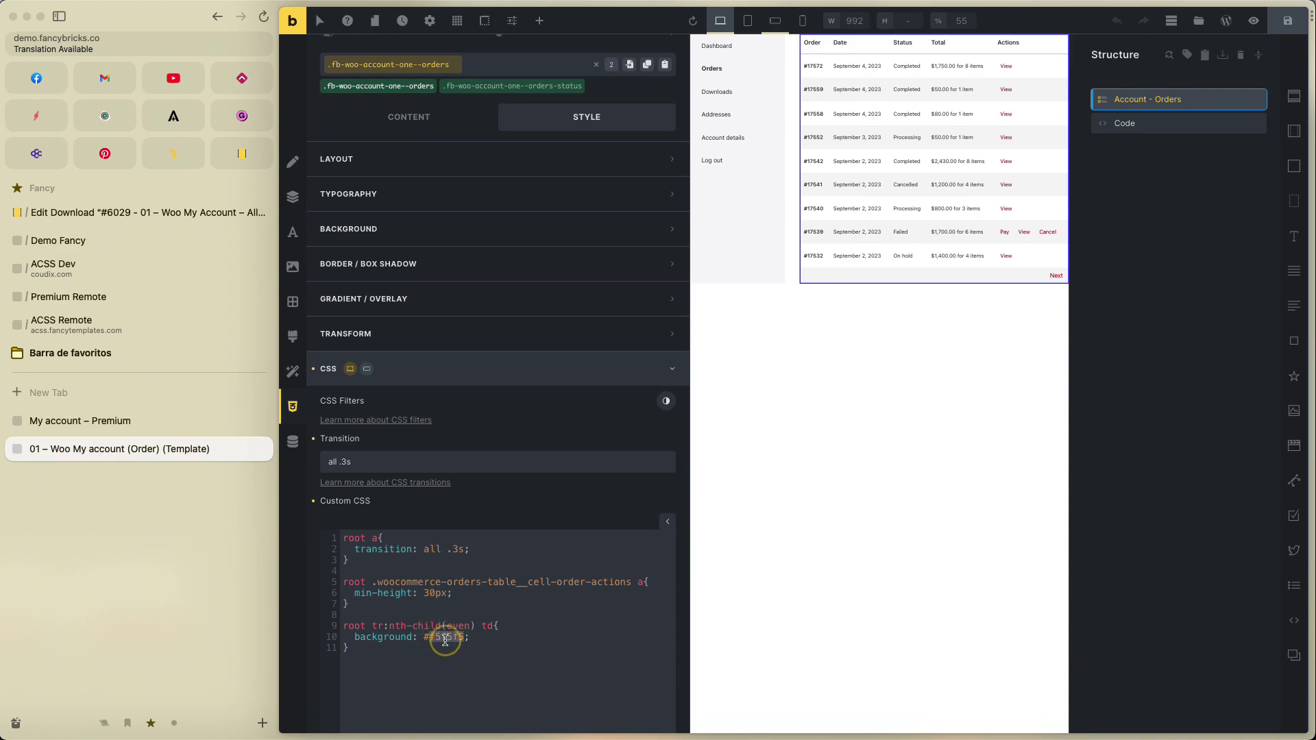
left_click(446, 638)
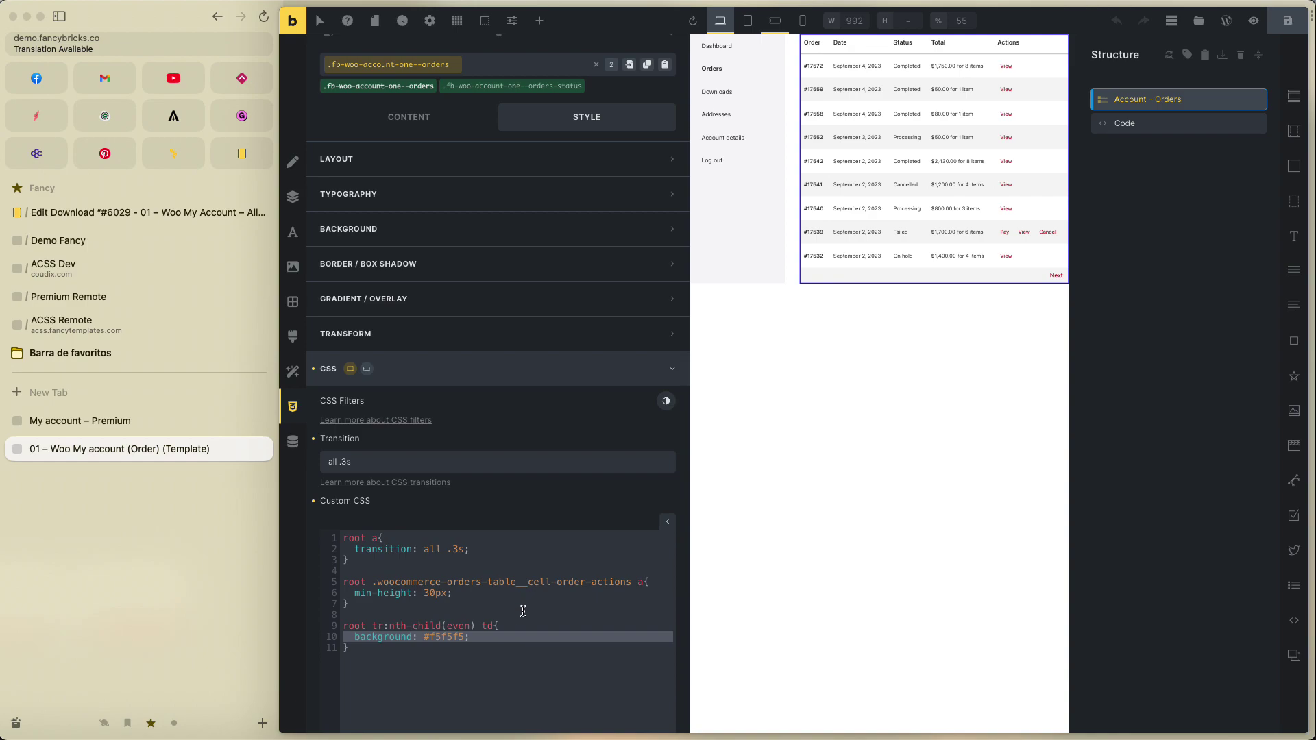
Compare the striped rows on the live Orders page with the #f5f5f5 even-row background in the Order template's custom CSS.
left_click(172, 423)
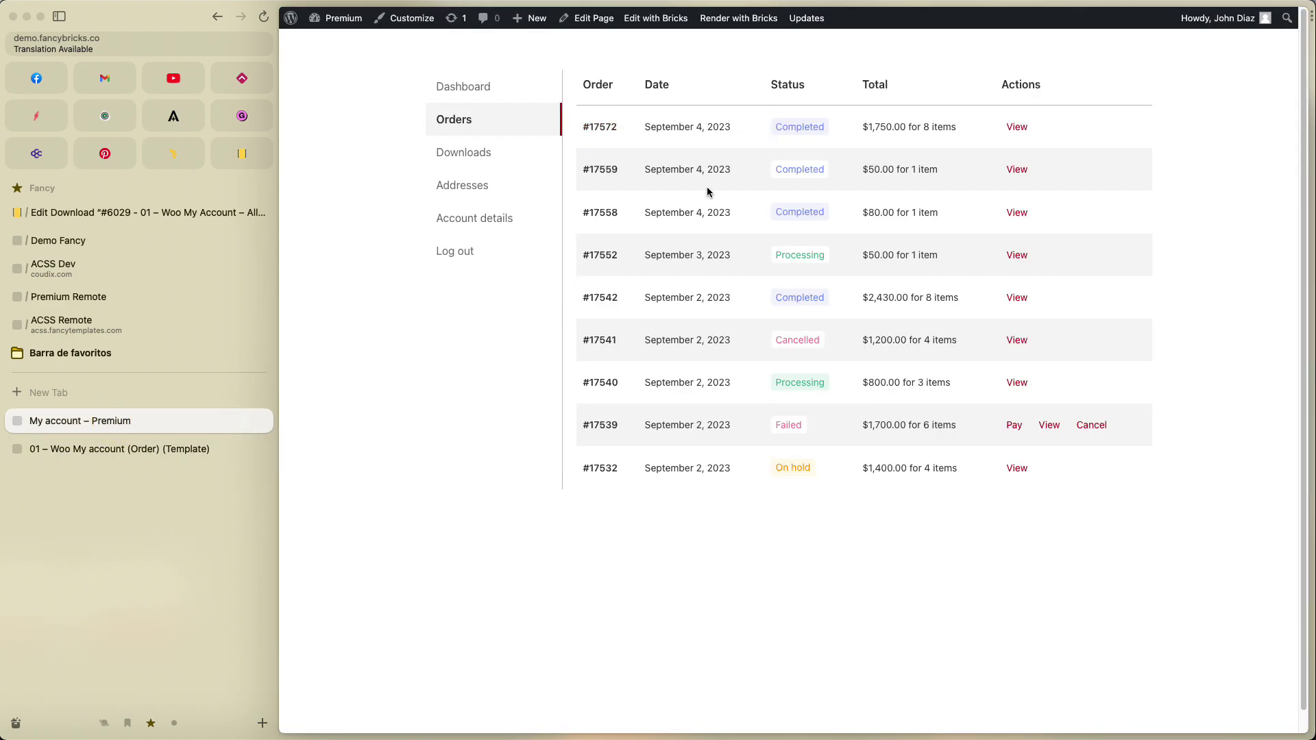
left_click_drag(646, 169, 1057, 159)
left_click(1047, 183)
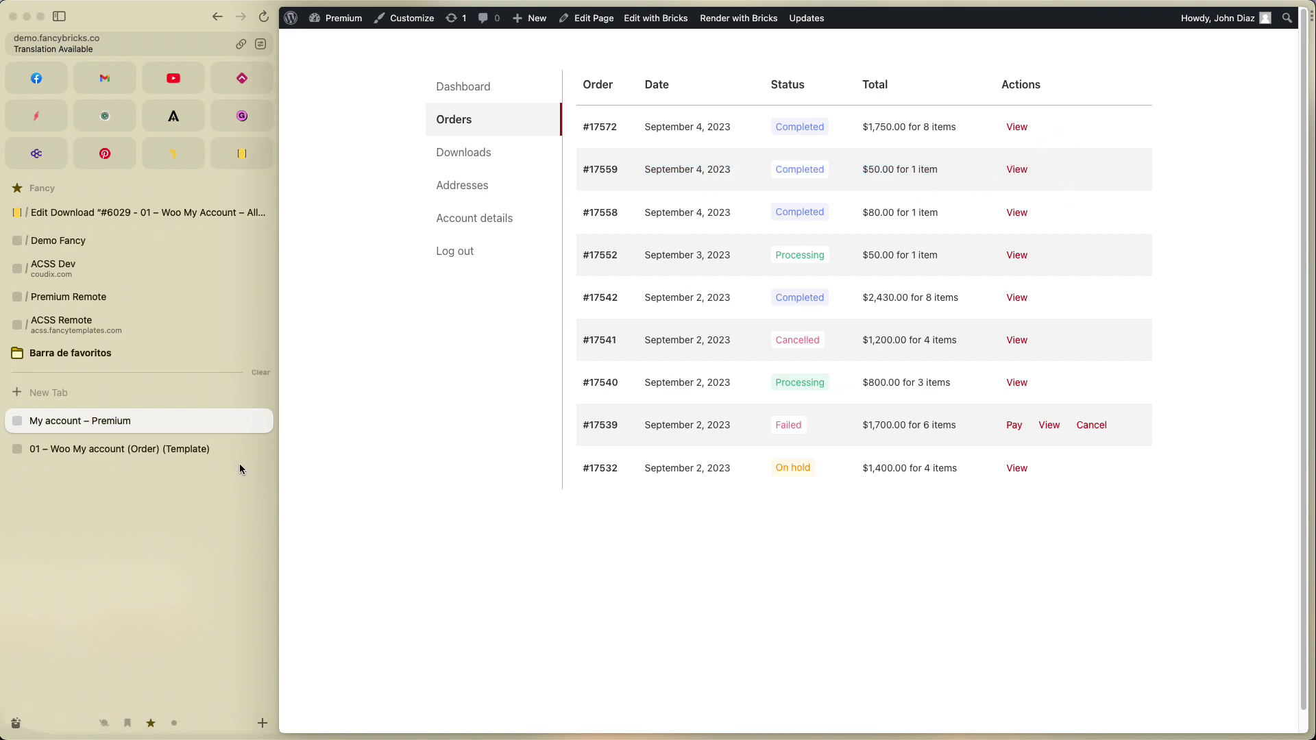
left_click(94, 454)
double_click(447, 637)
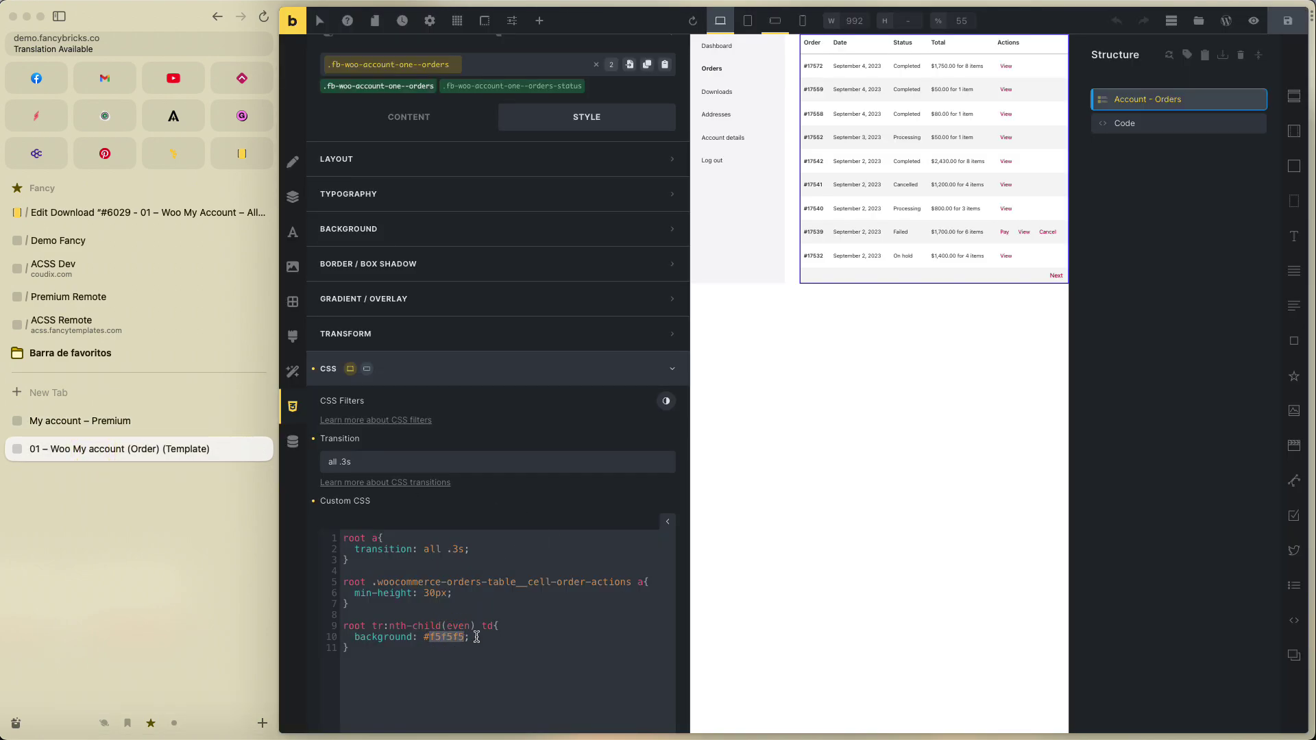
Save the Order template and recheck the table settings of Account - Orders.
left_click(1288, 20)
left_click(408, 118)
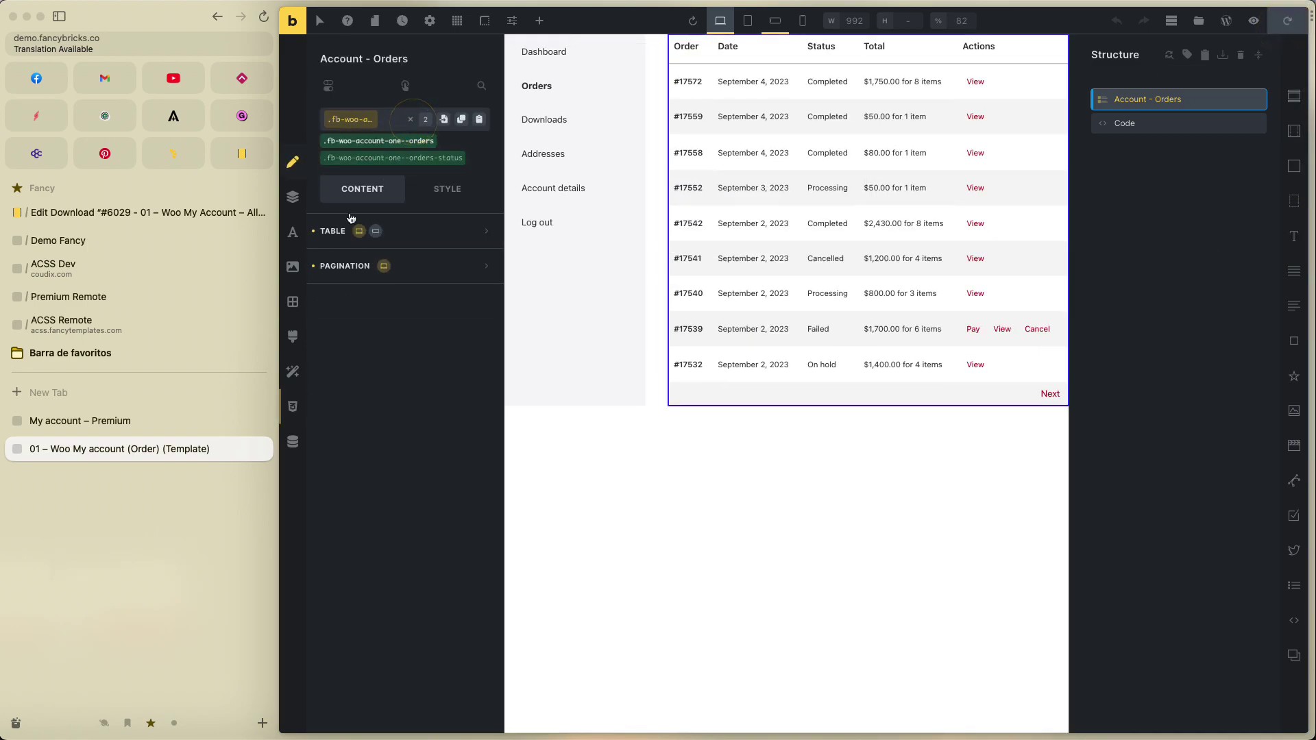
left_click(411, 267)
left_click(414, 231)
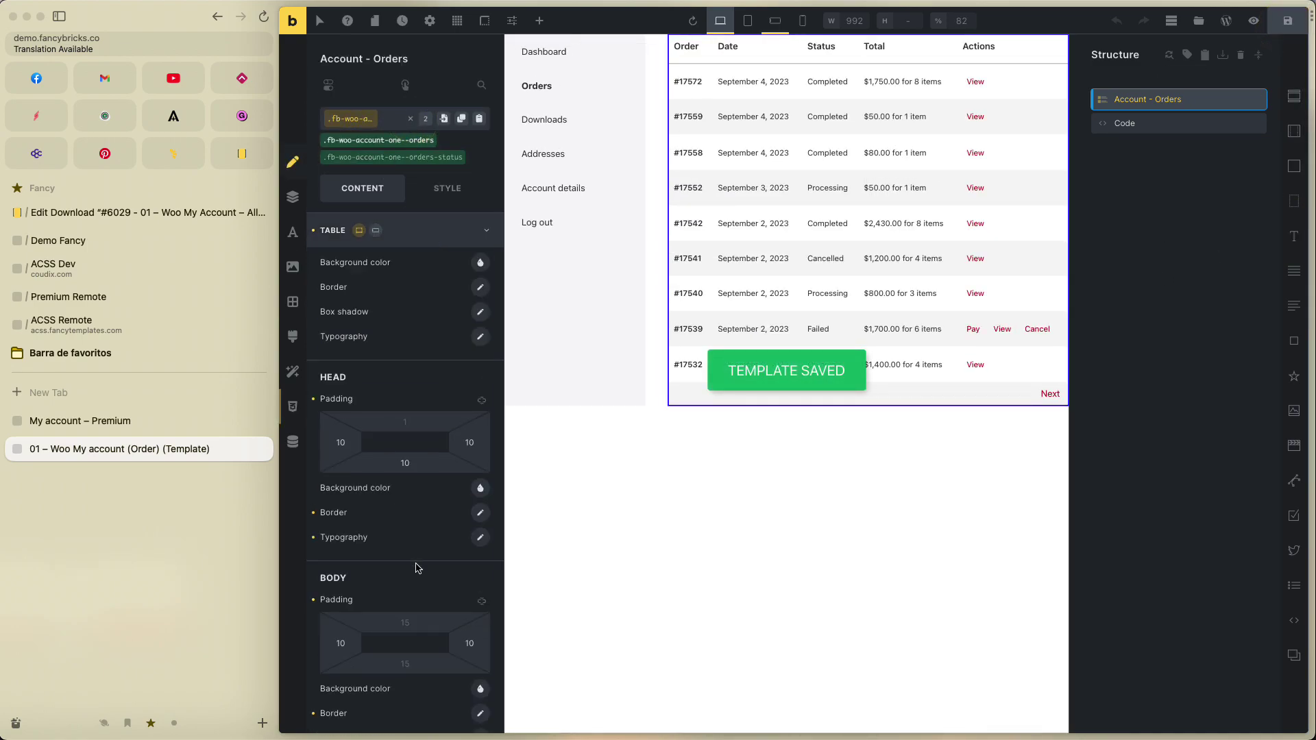
scroll(416, 569, "down", 6)
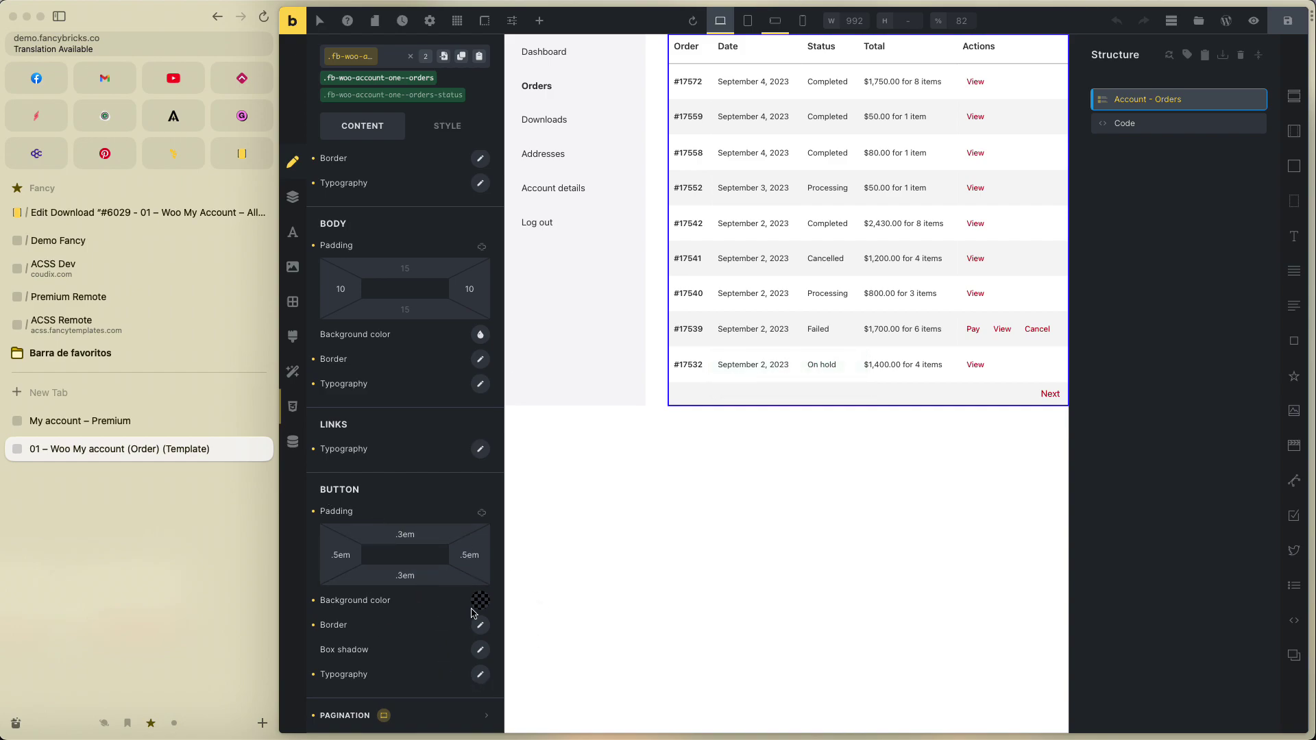
scroll(447, 604, "up", 6)
left_click(443, 233)
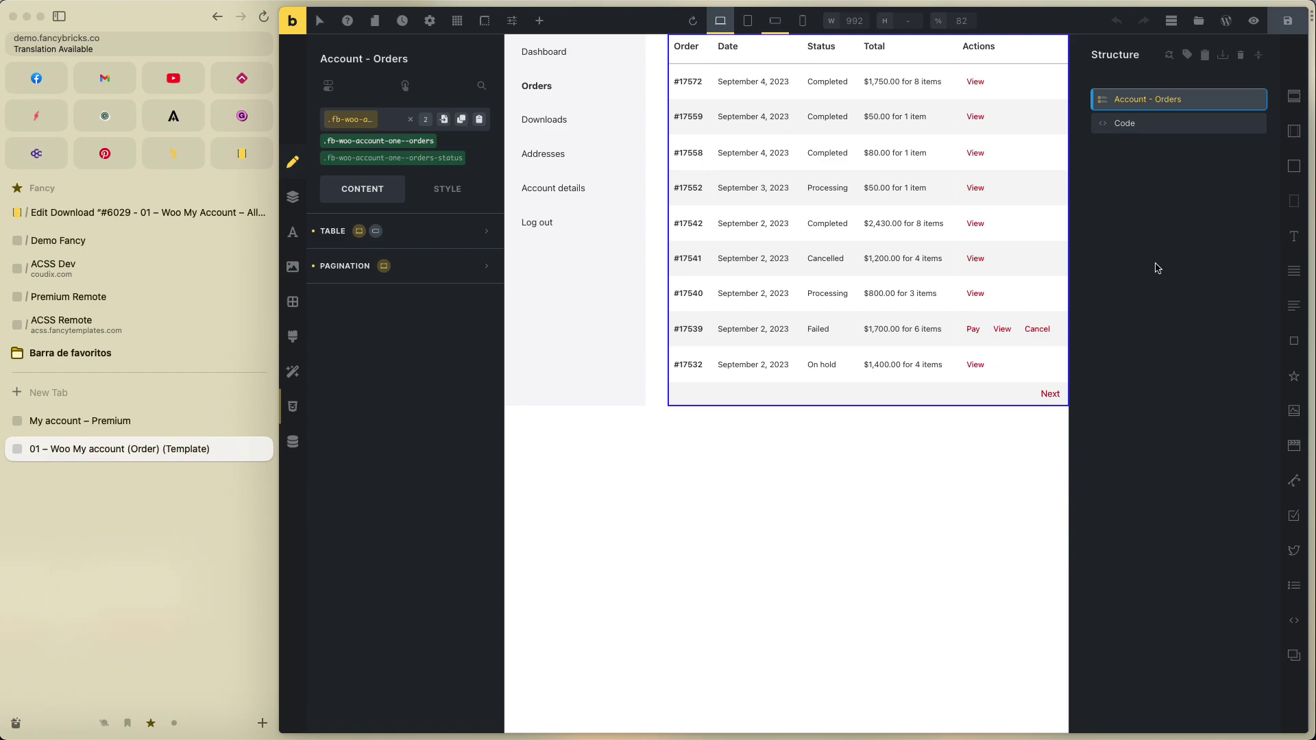
Review the order status script in the Code element, then close the Order template's browser tab.
left_click(1143, 126)
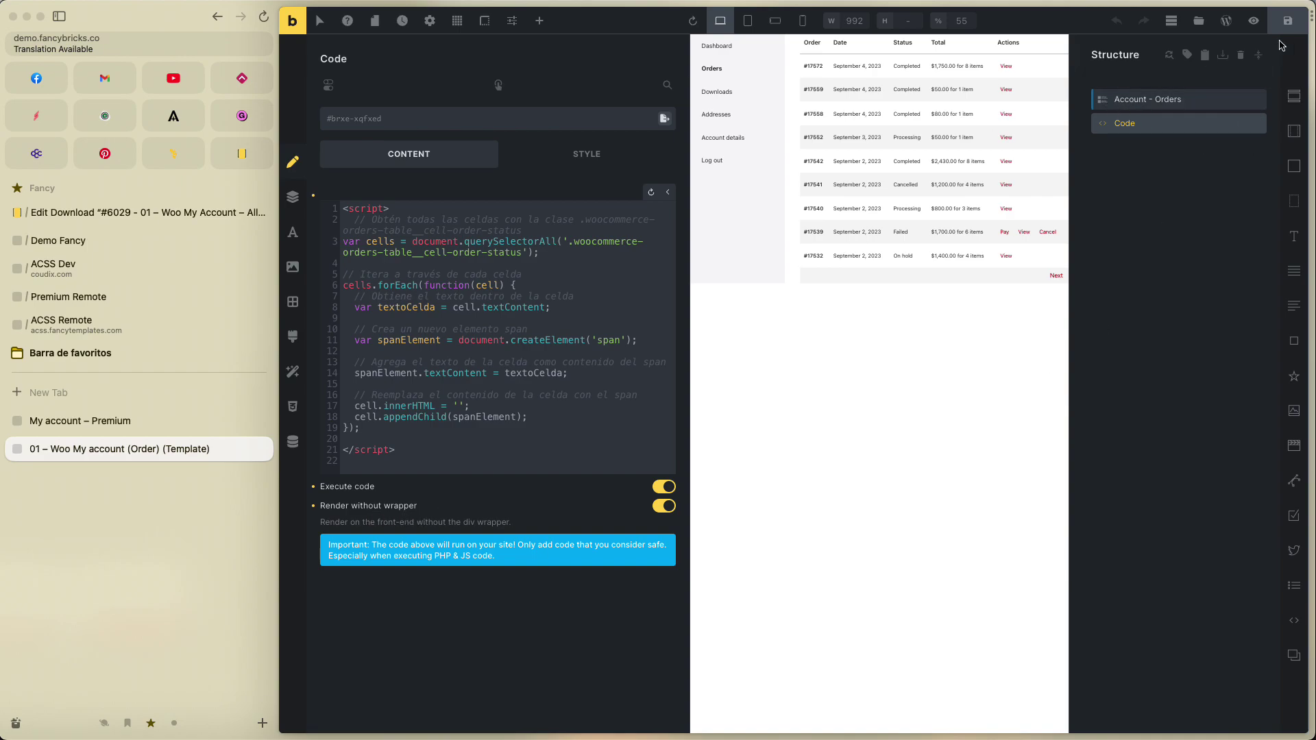
left_click(261, 451)
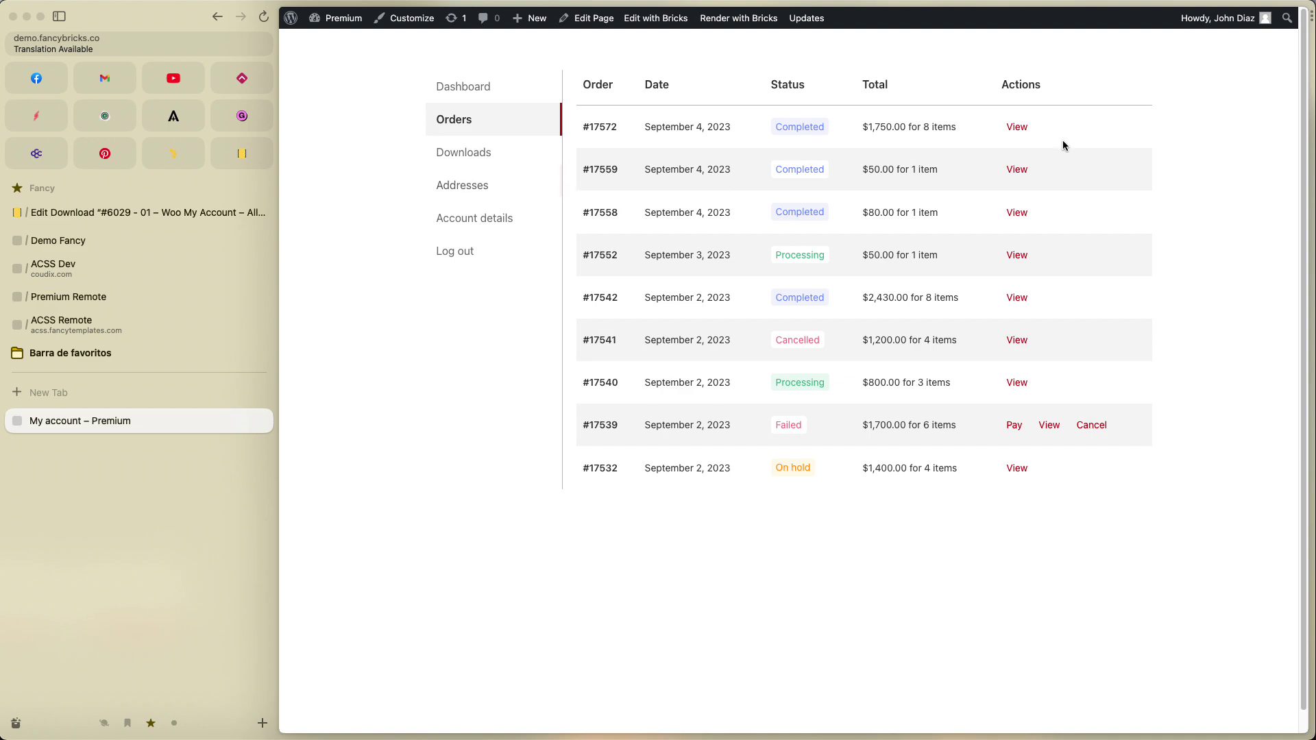
View the newest order's details on the live page, then open the 01 – Woo My account (View order) template with Bricks in a new tab.
left_click(1016, 126)
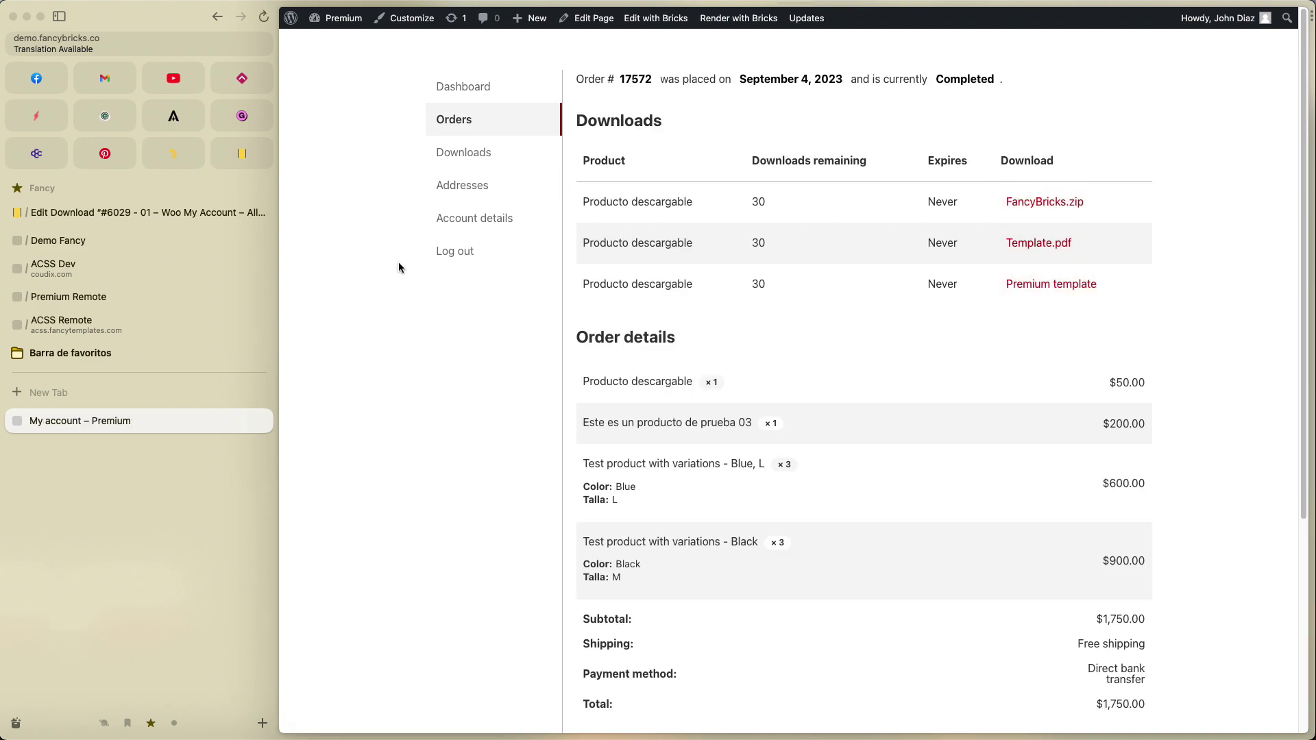
left_click(113, 249)
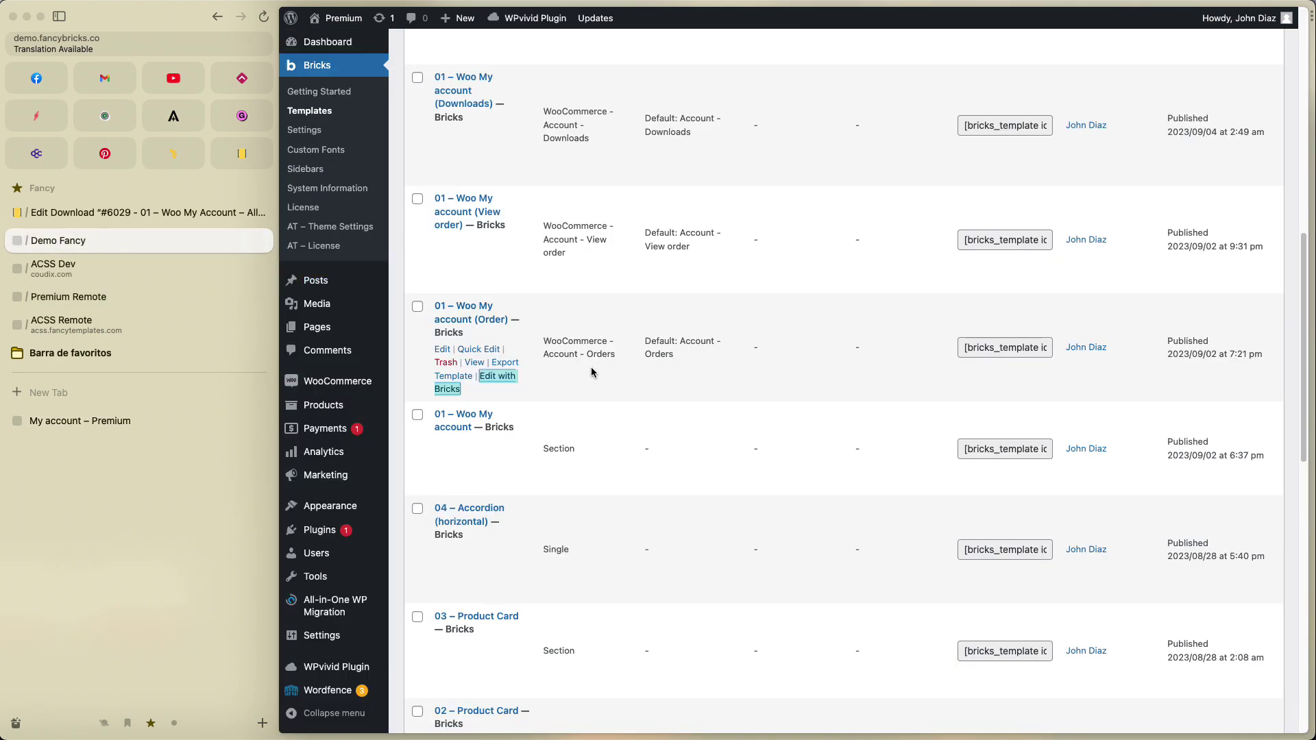
scroll(521, 329, "up", 2)
right_click(502, 312)
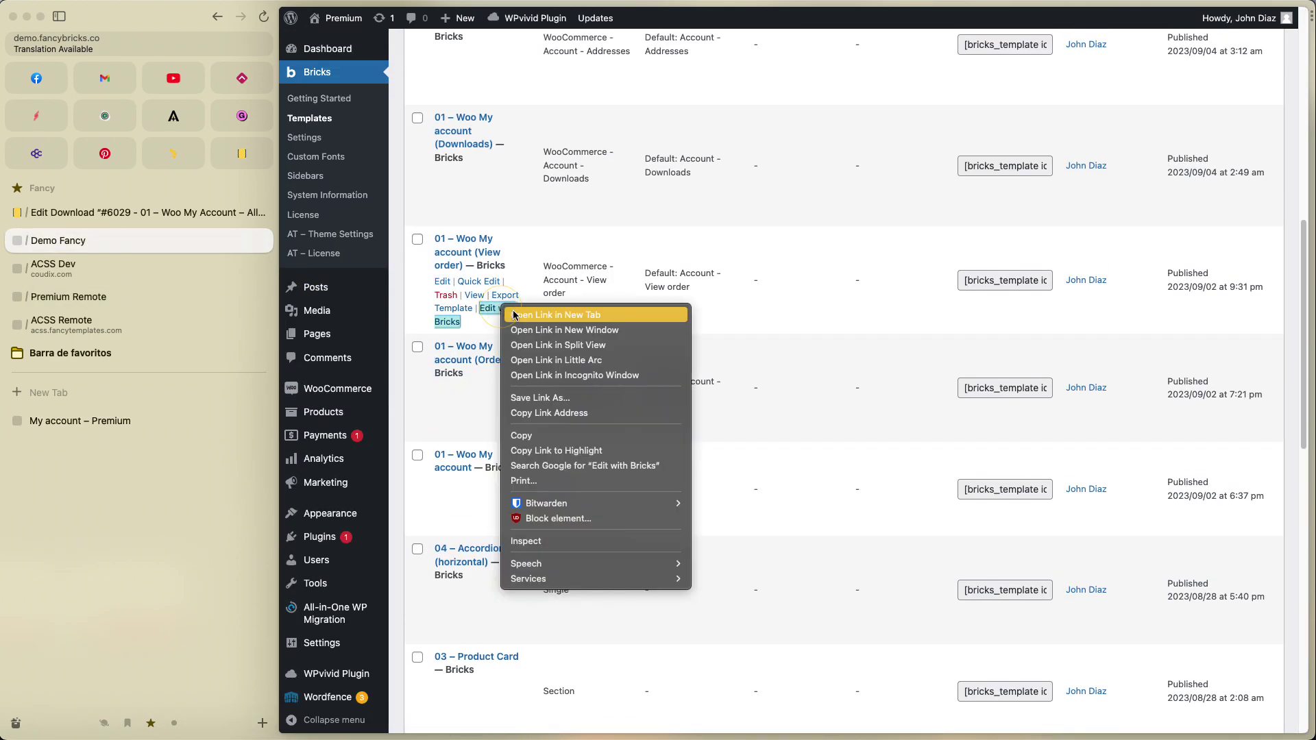
left_click(521, 318)
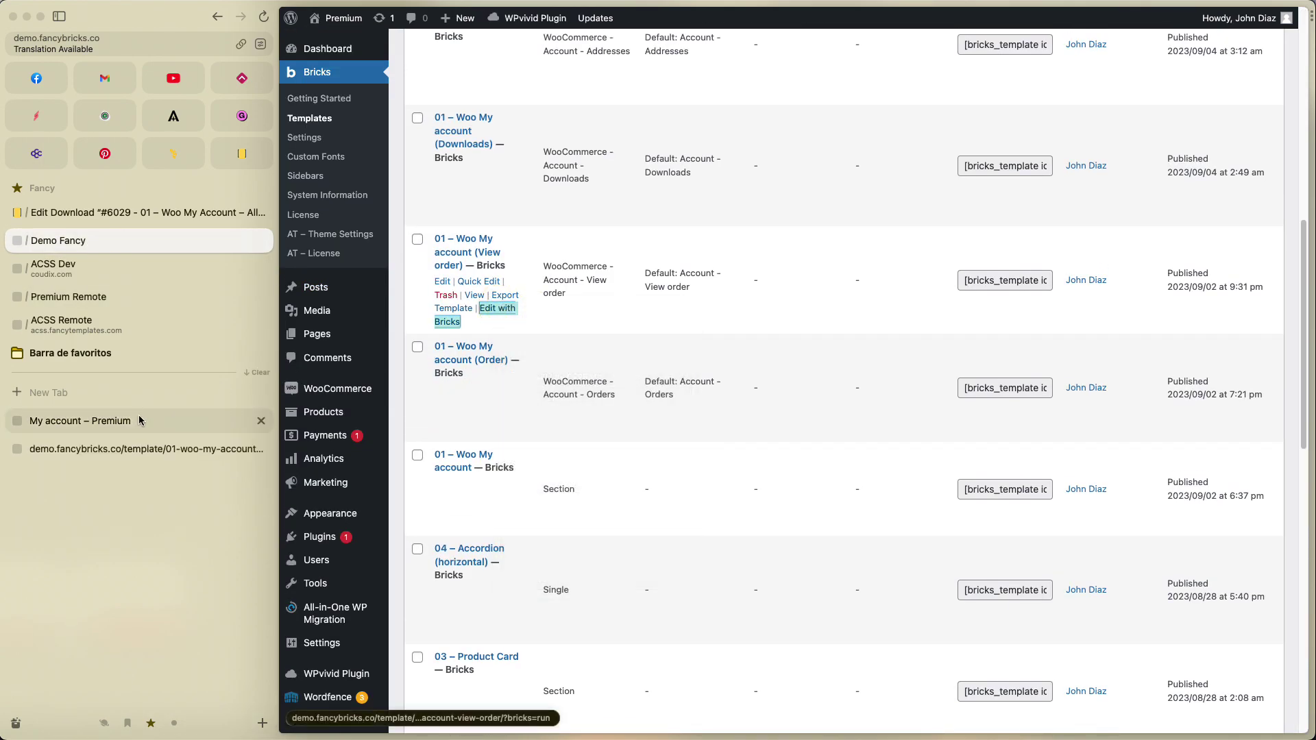
left_click(114, 451)
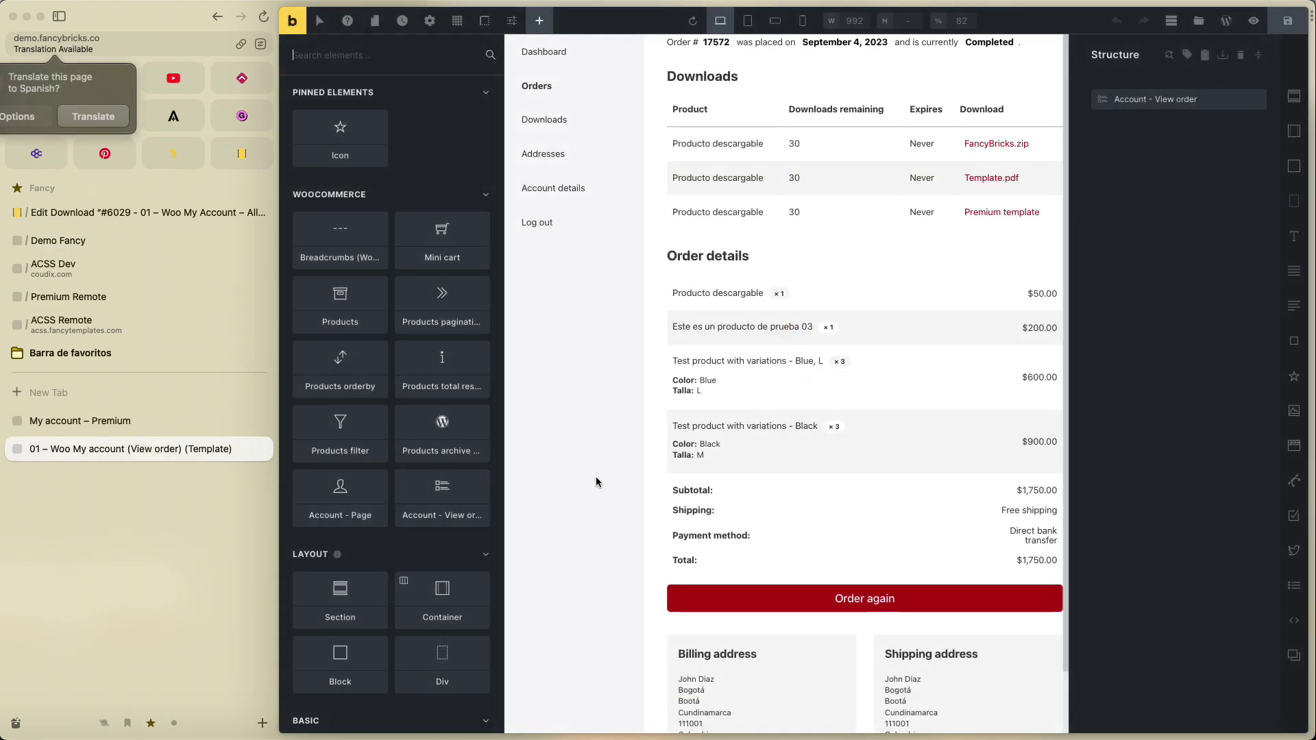
Save the View order template and hide the browser's sidebar.
left_click(162, 584)
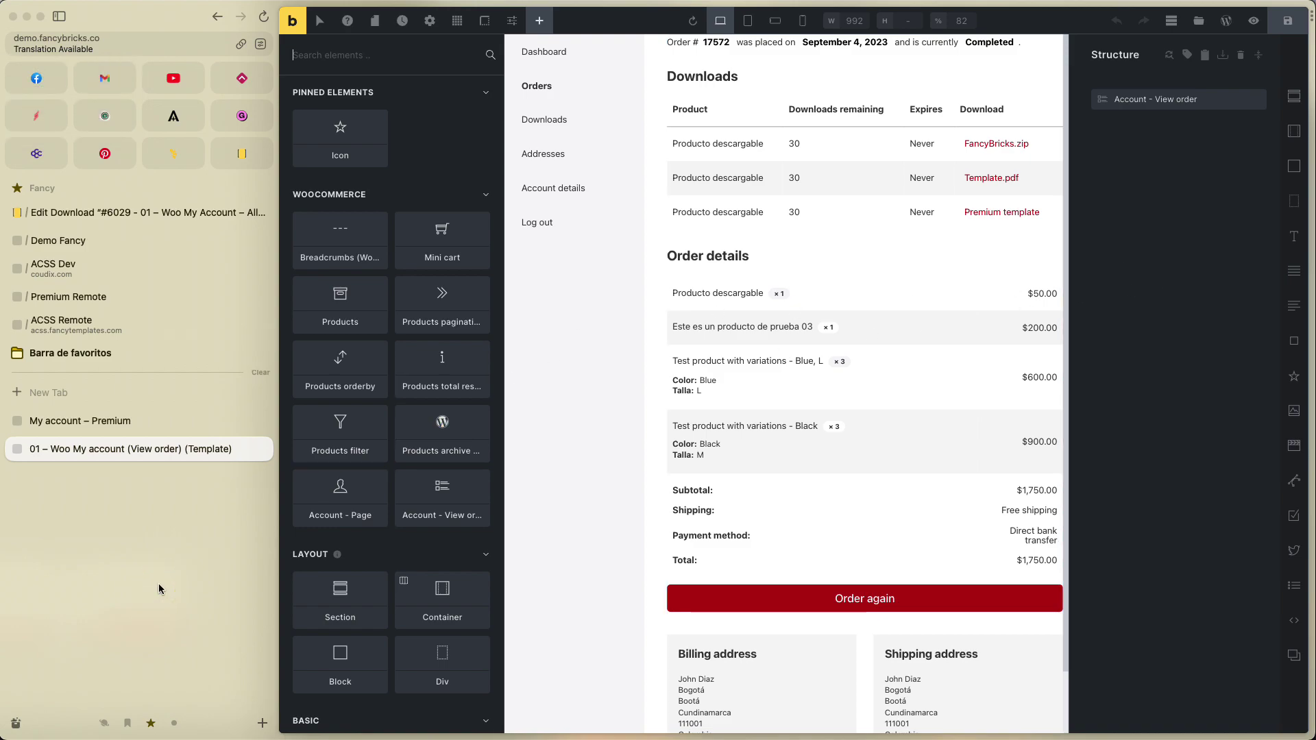
key("super+s")
key("super+s")
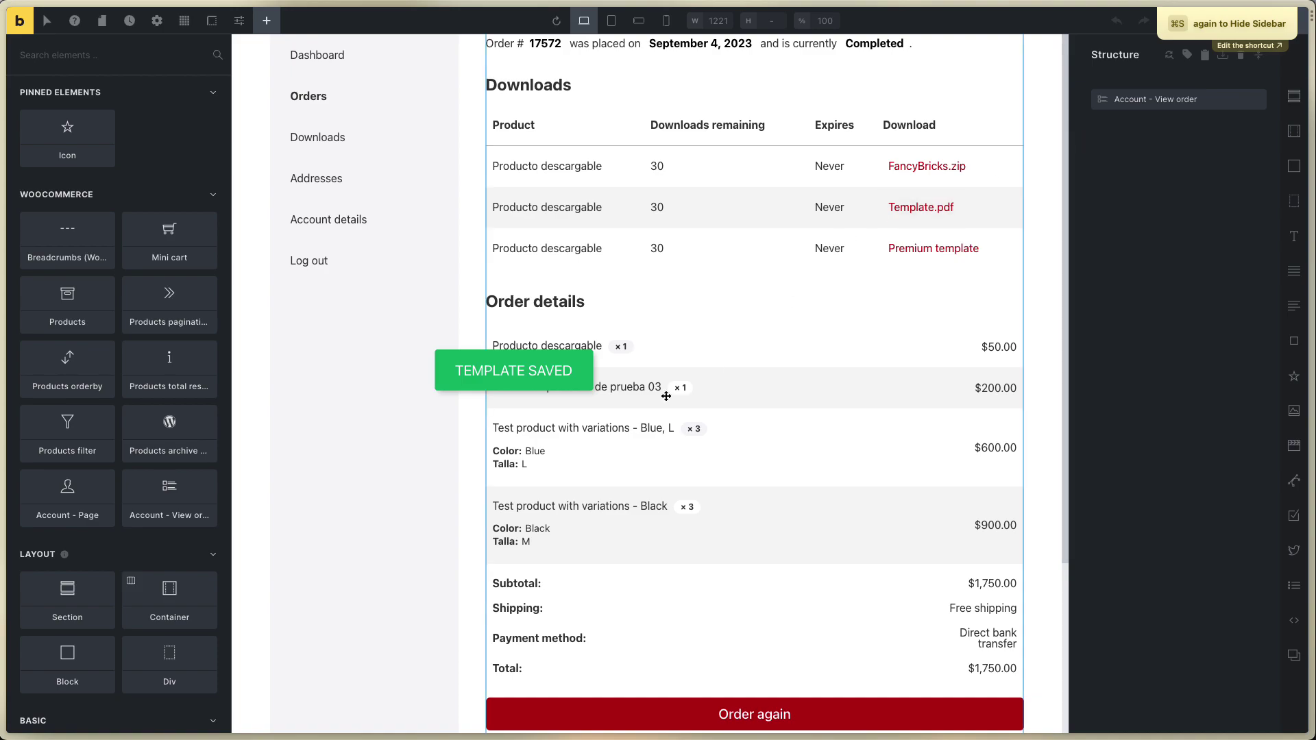
Review the info, downloads, order details and customer details settings under the fb-woo-account-one--order-view class of Account - View order.
left_click(1145, 103)
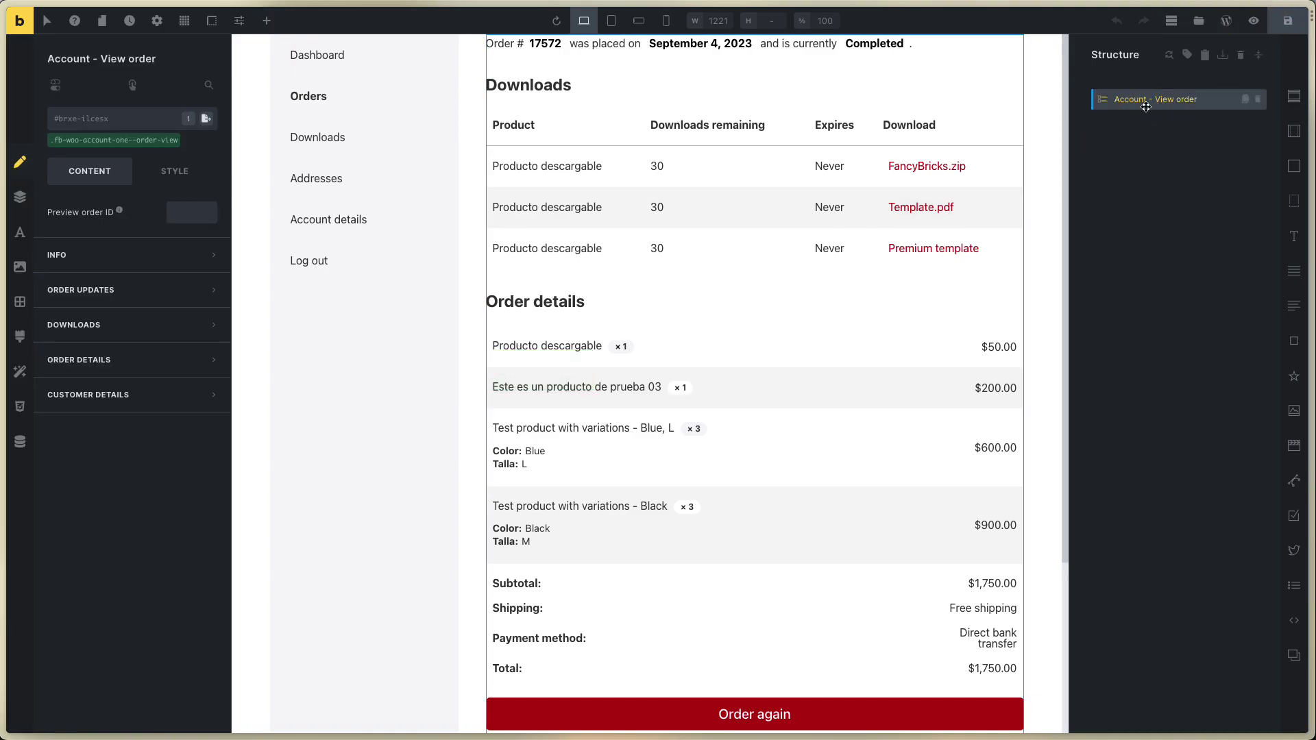
left_click(149, 141)
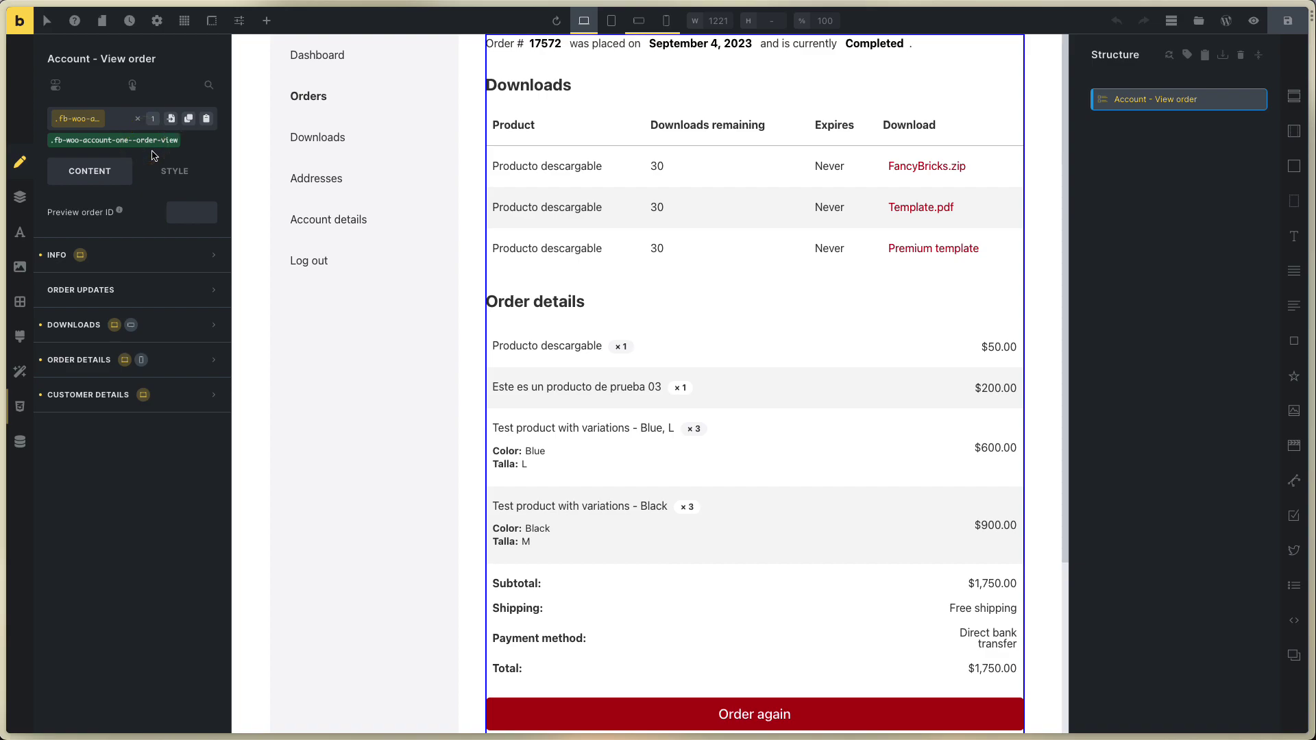
left_click(151, 266)
left_click(151, 266)
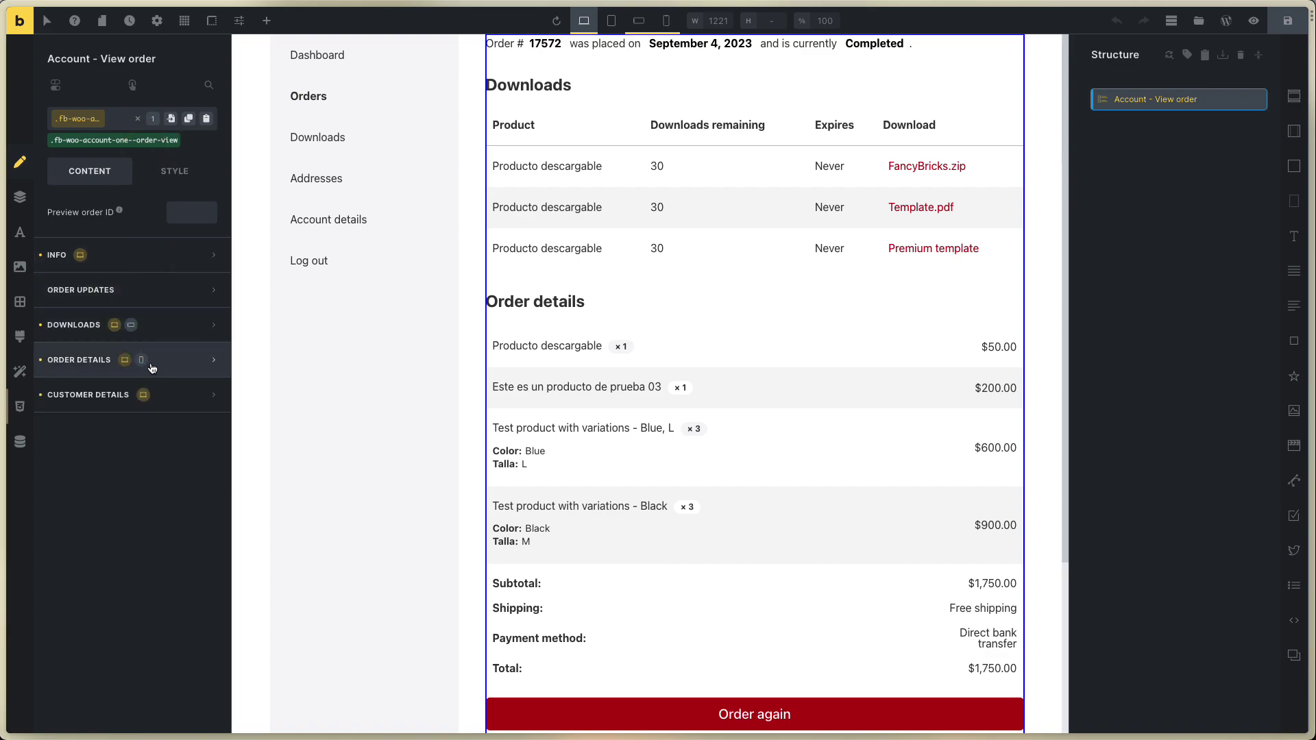
left_click(170, 324)
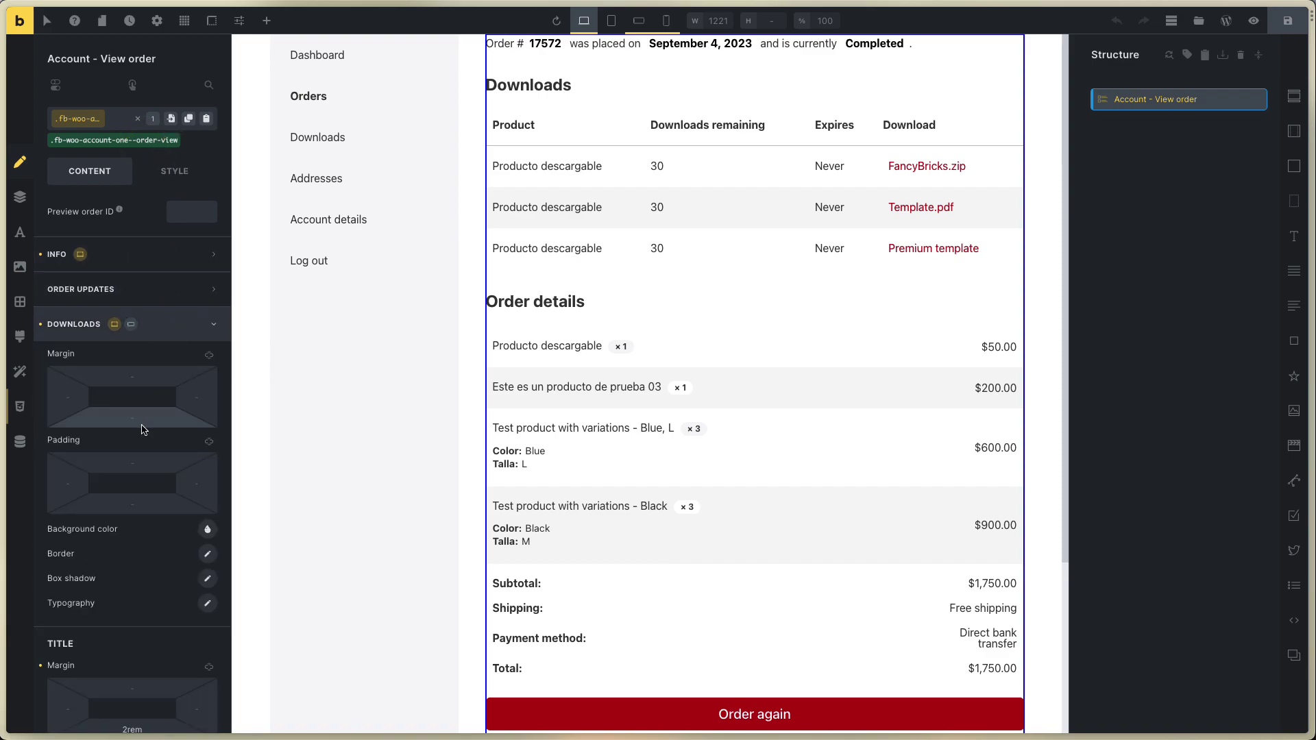
left_click(173, 334)
left_click(183, 370)
left_click(184, 373)
left_click(183, 396)
scroll(187, 445, "down", 5)
scroll(188, 446, "up", 5)
scroll(186, 445, "down", 1)
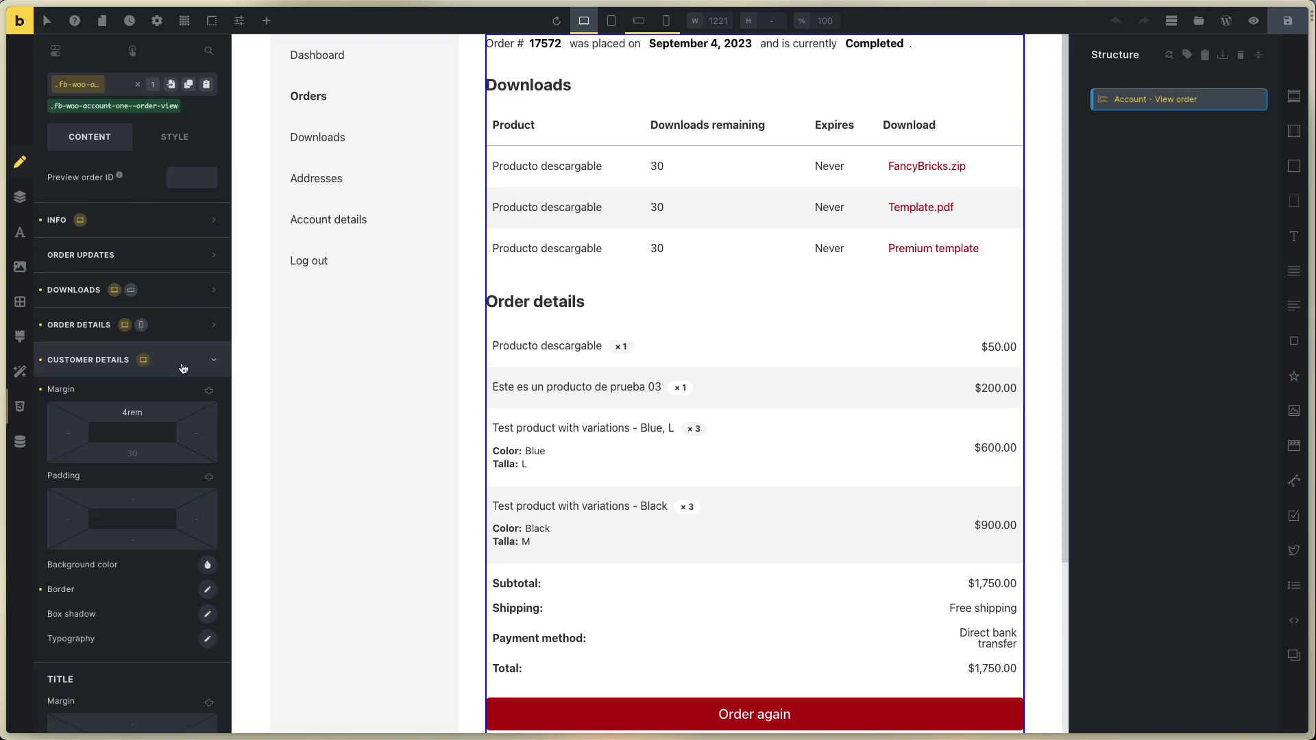
left_click(183, 361)
Open the custom CSS of the fb-woo-account-one--order-view class and examine its order item rules.
left_click(183, 183)
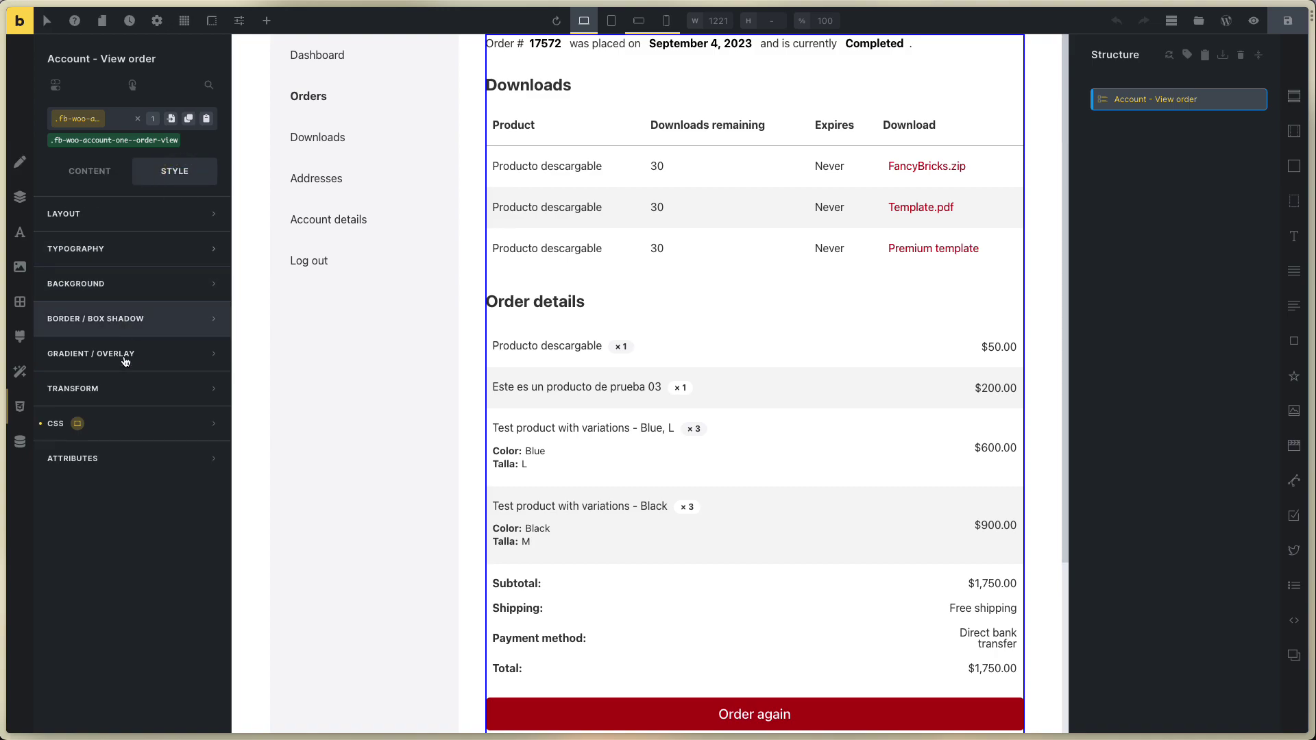
left_click(142, 421)
scroll(157, 350, "down", 1)
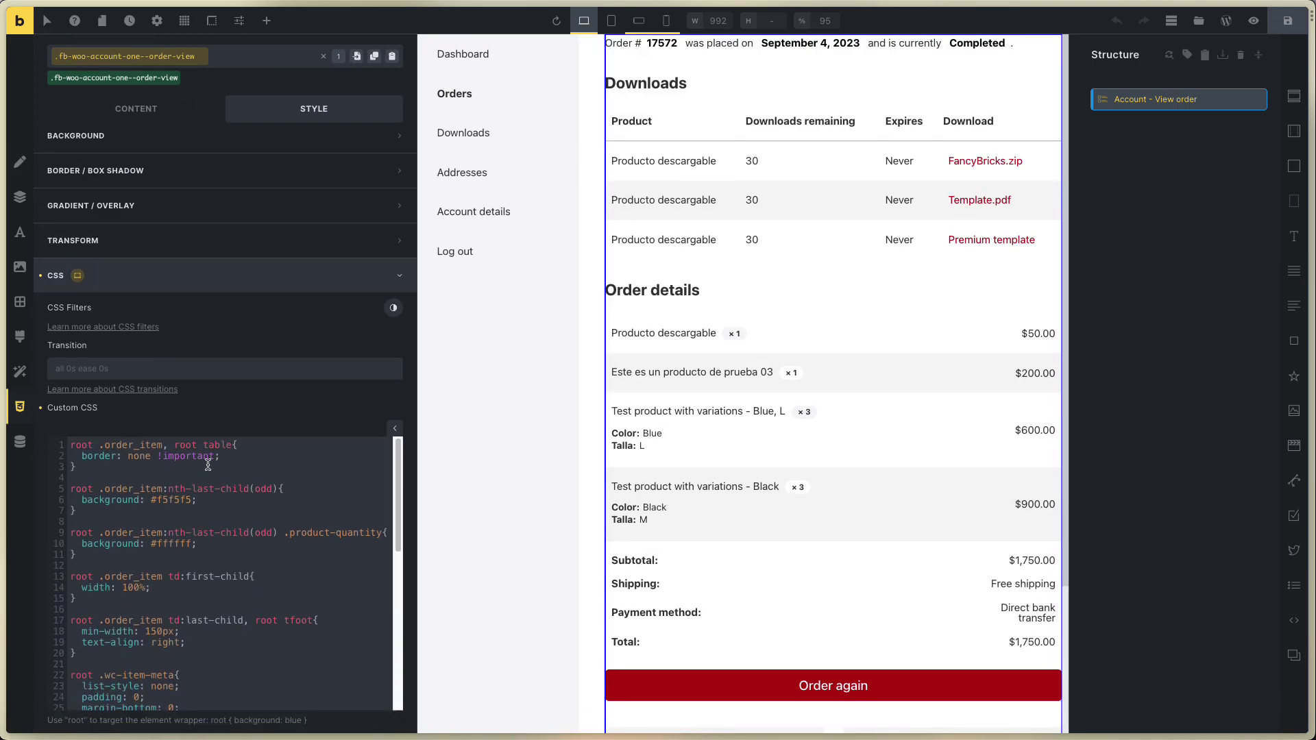
Examine the row background, item meta, download link hover and downloads table rules in the order-view custom CSS against the order preview.
double_click(172, 499)
scroll(744, 434, "down", 3)
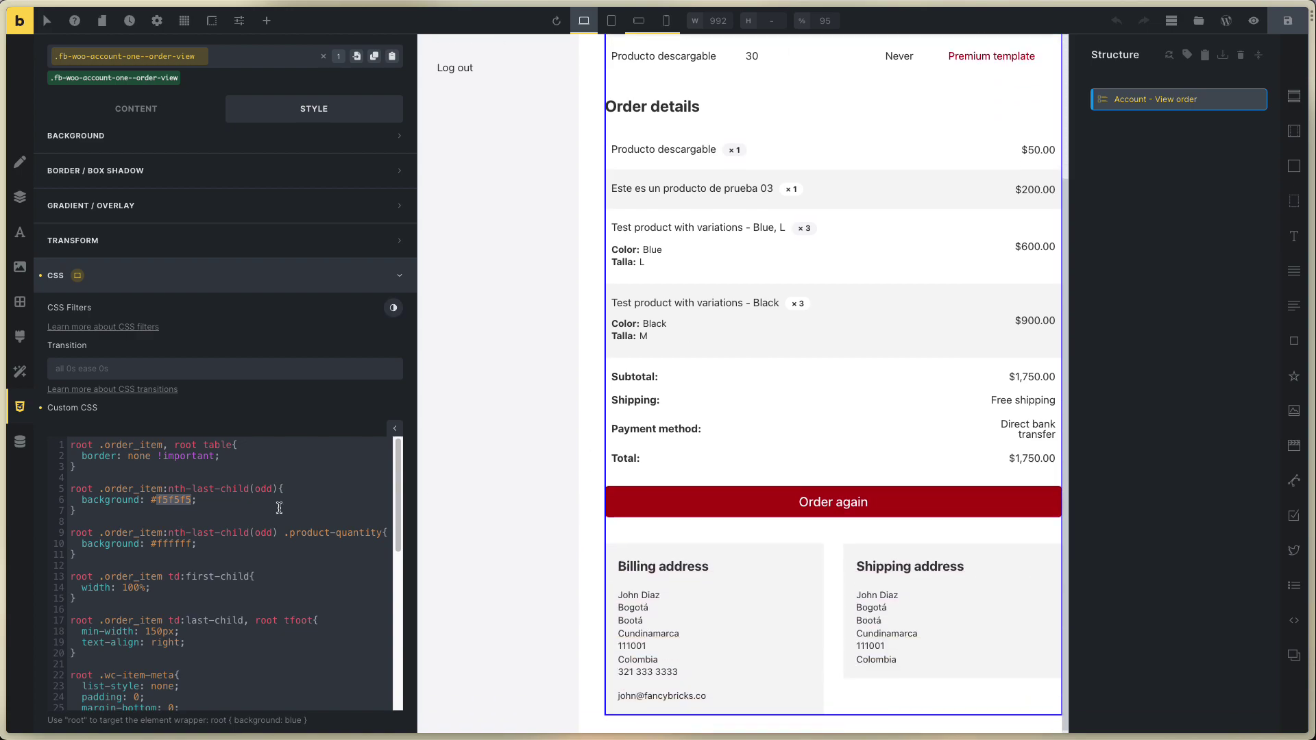
scroll(192, 489, "down", 3)
scroll(192, 489, "down", 3)
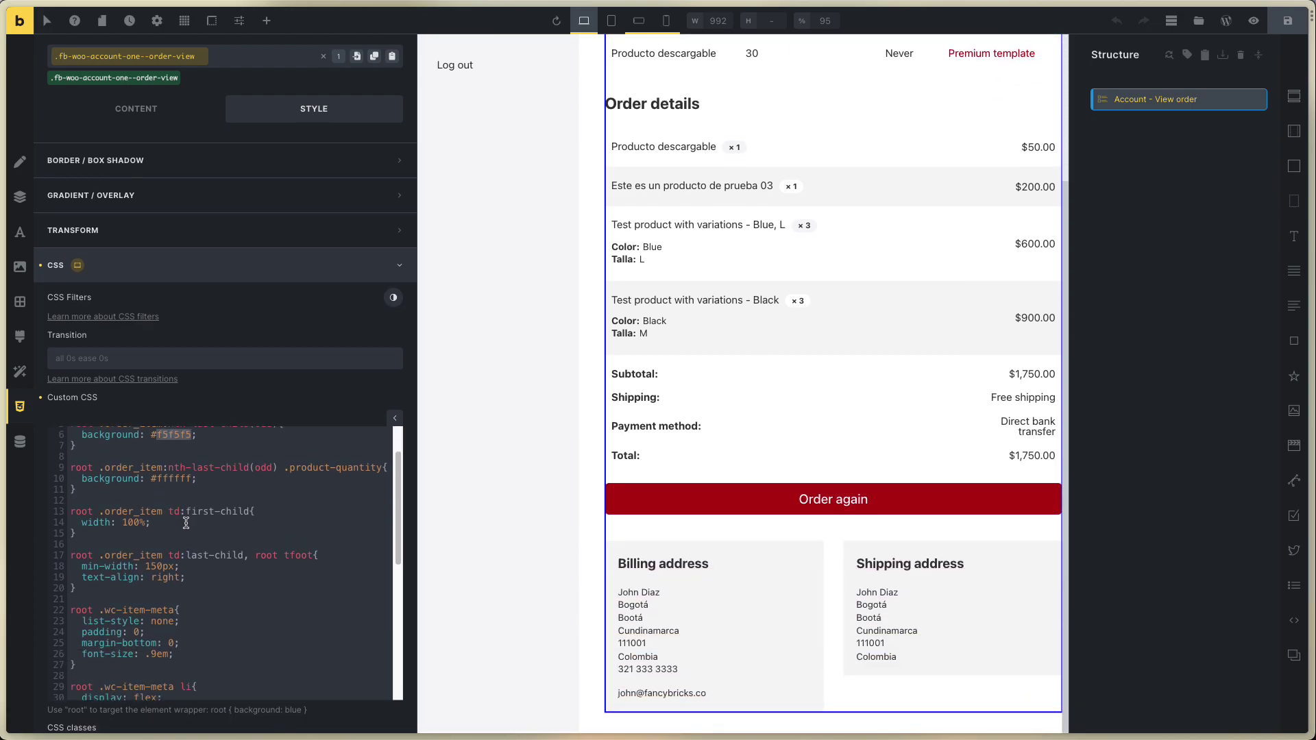
scroll(260, 566, "down", 6)
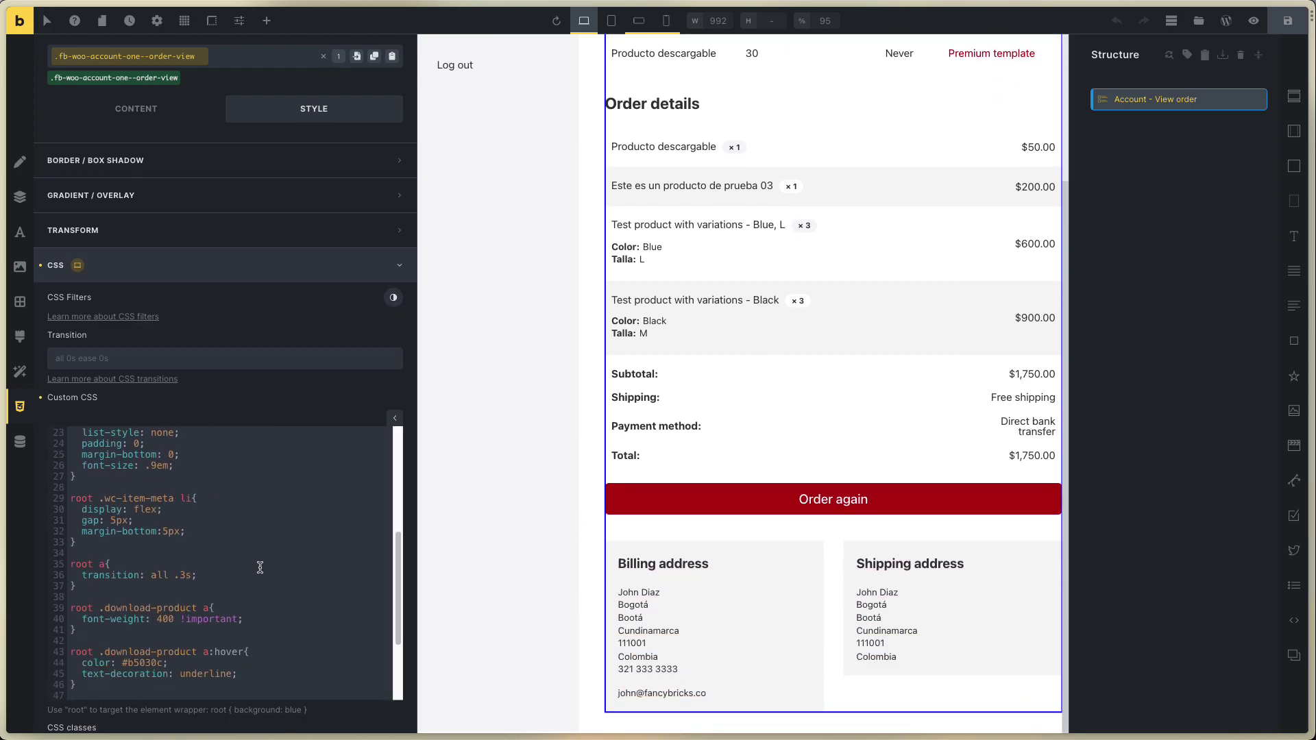
left_click_drag(147, 559, 105, 556)
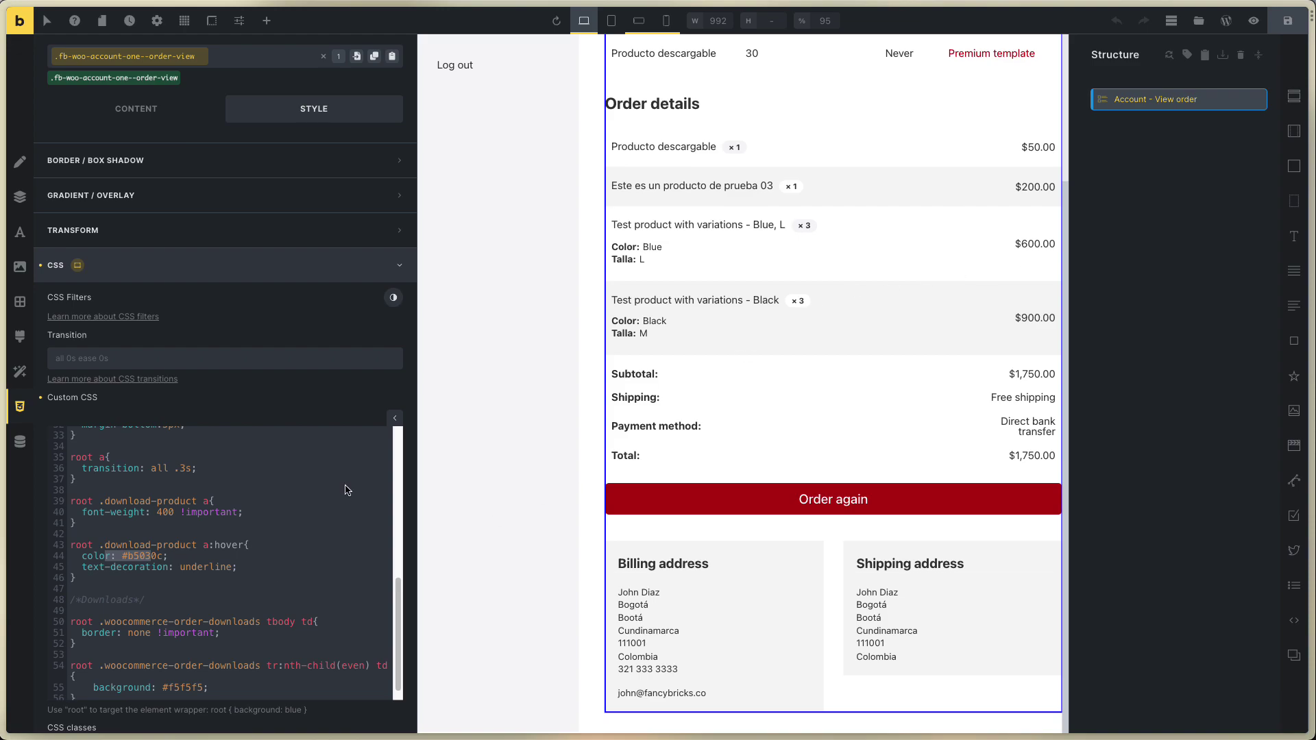
left_click(200, 570)
scroll(662, 176, "up", 3)
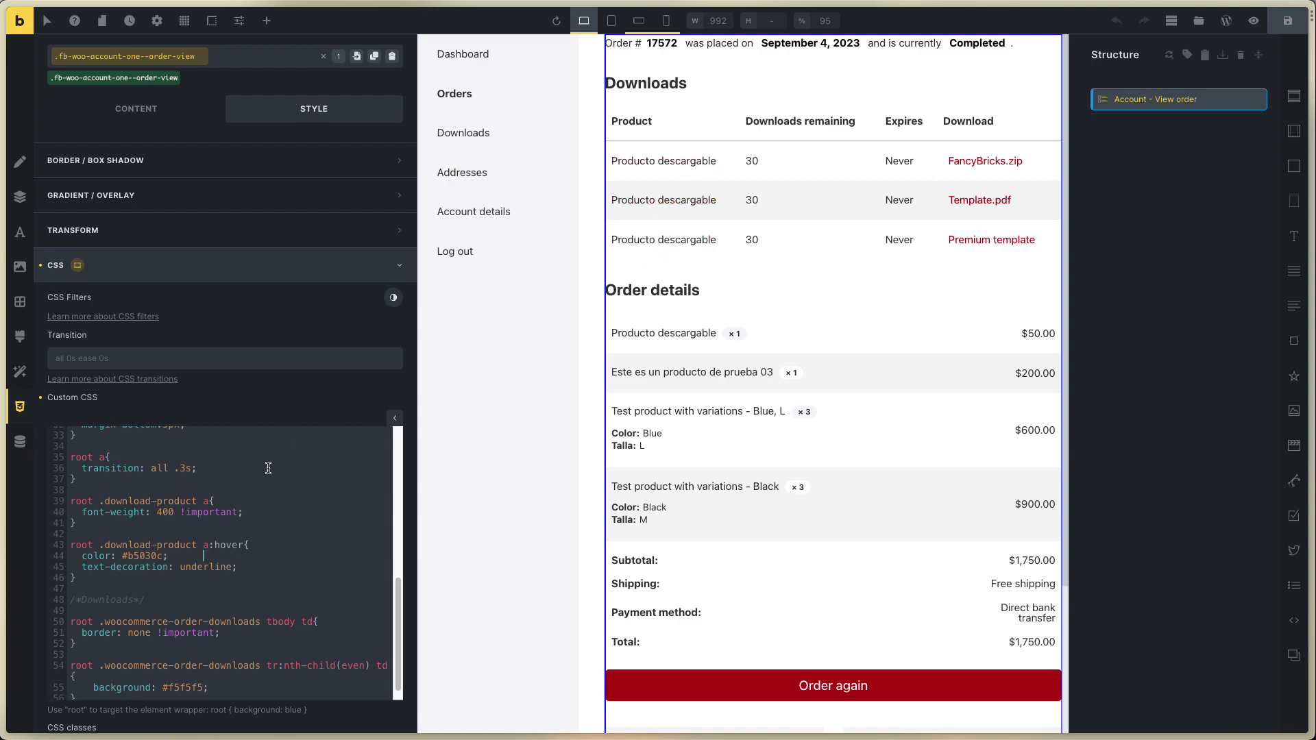
scroll(238, 549, "down", 1)
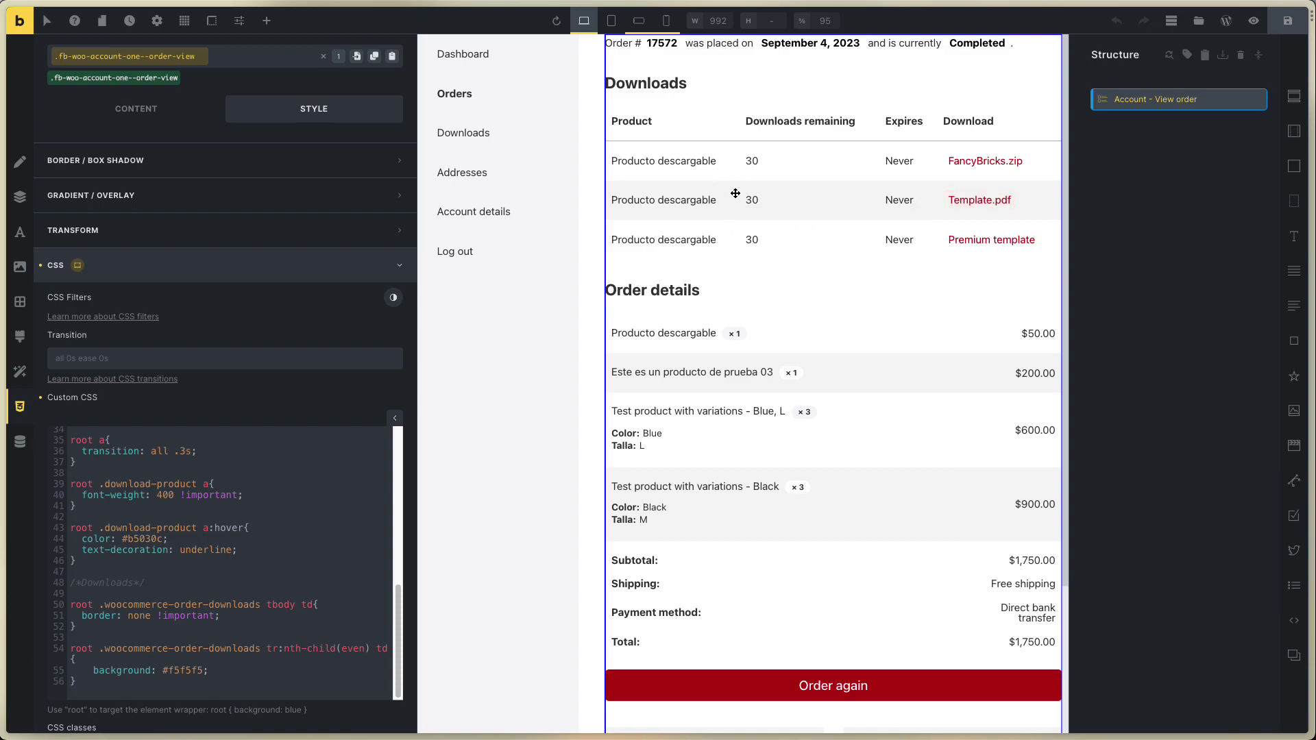
left_click(186, 661)
scroll(182, 643, "down", 3)
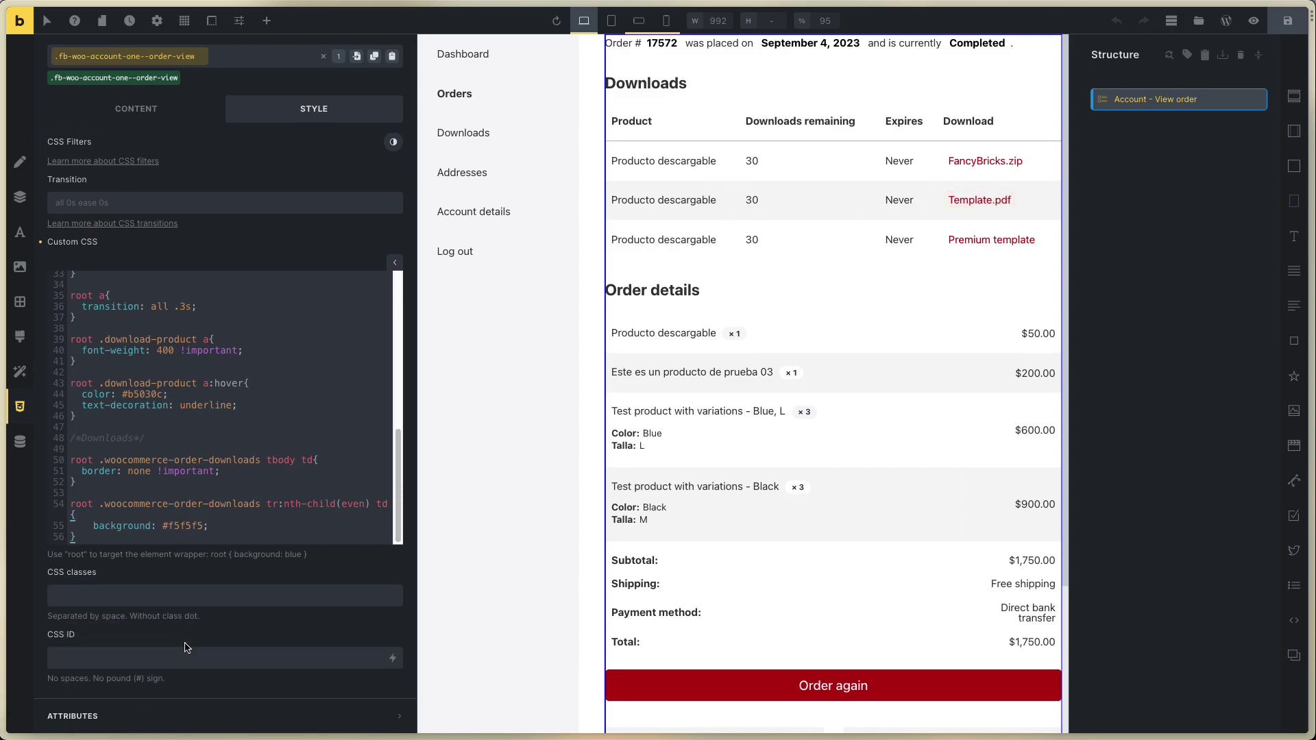
Go back over the order item rules at the start of the custom CSS, including the odd-row background color.
scroll(196, 533, "up", 2)
scroll(229, 561, "up", 10)
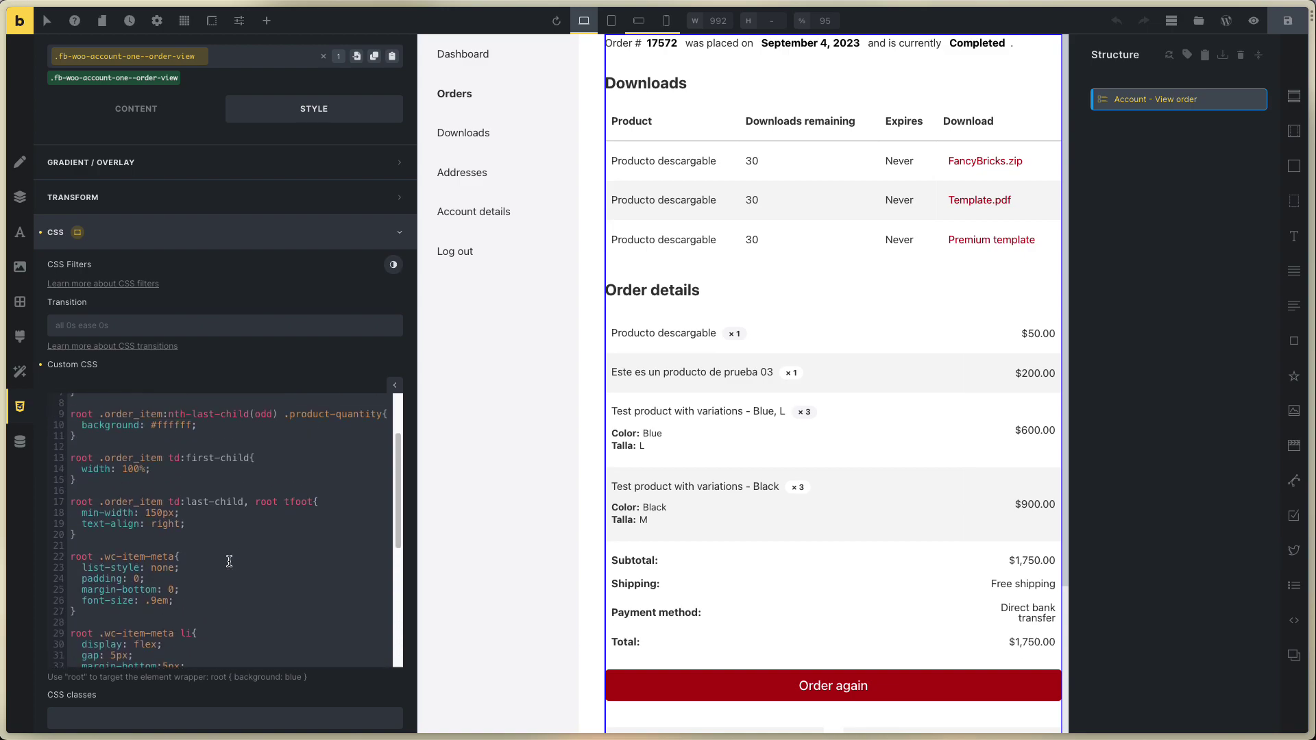
scroll(231, 521, "up", 1)
double_click(177, 481)
left_click(222, 485)
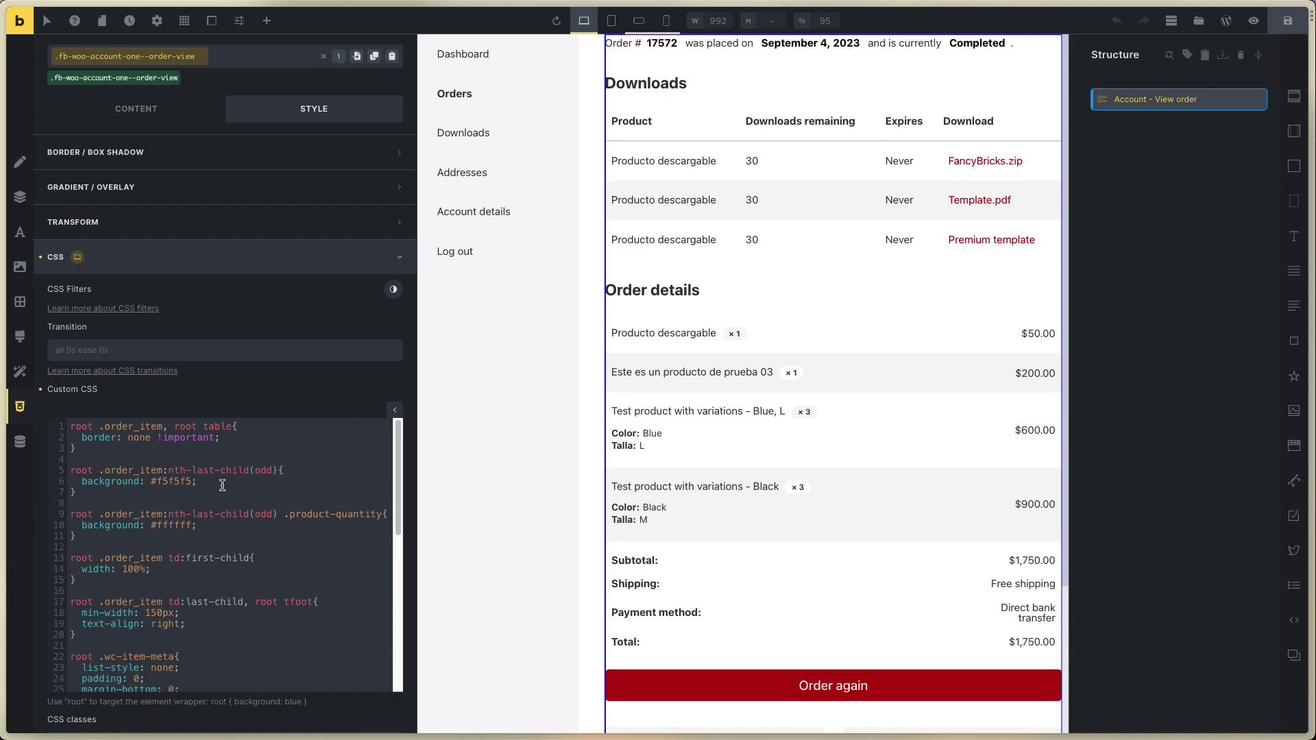
scroll(202, 581, "down", 10)
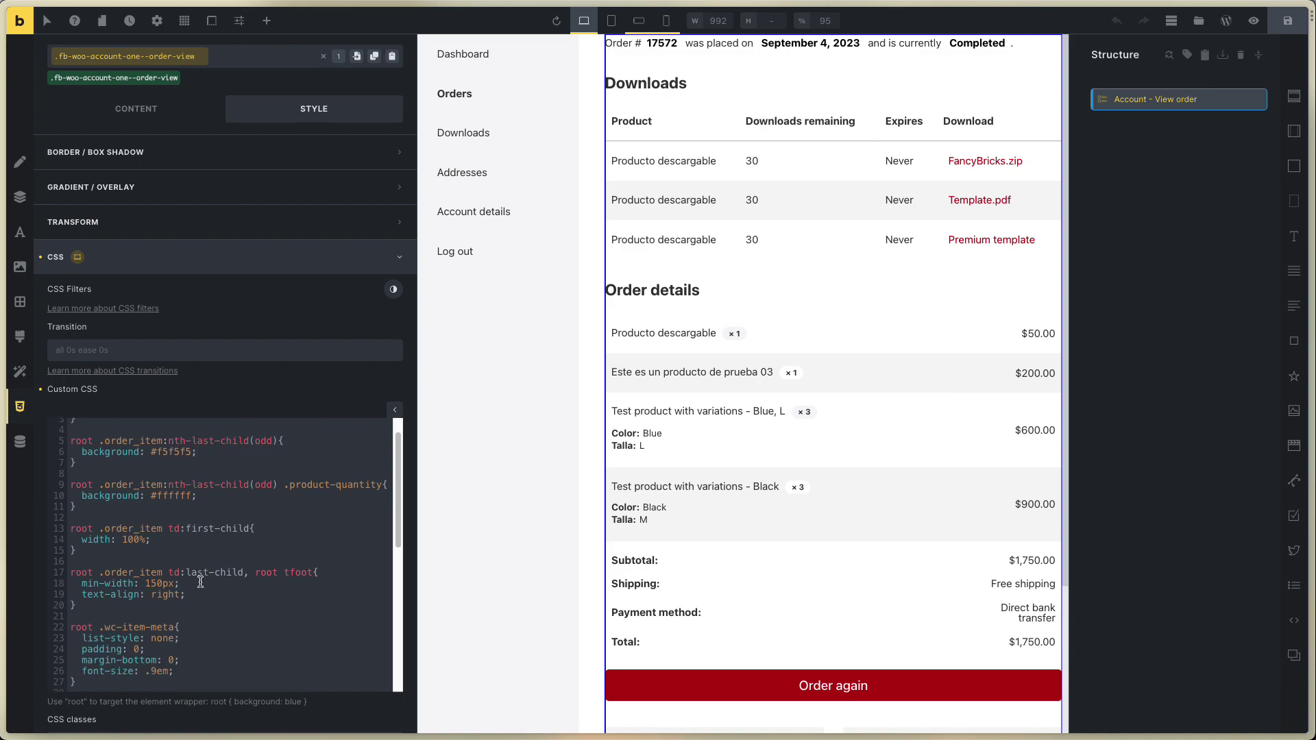
scroll(190, 577, "up", 10)
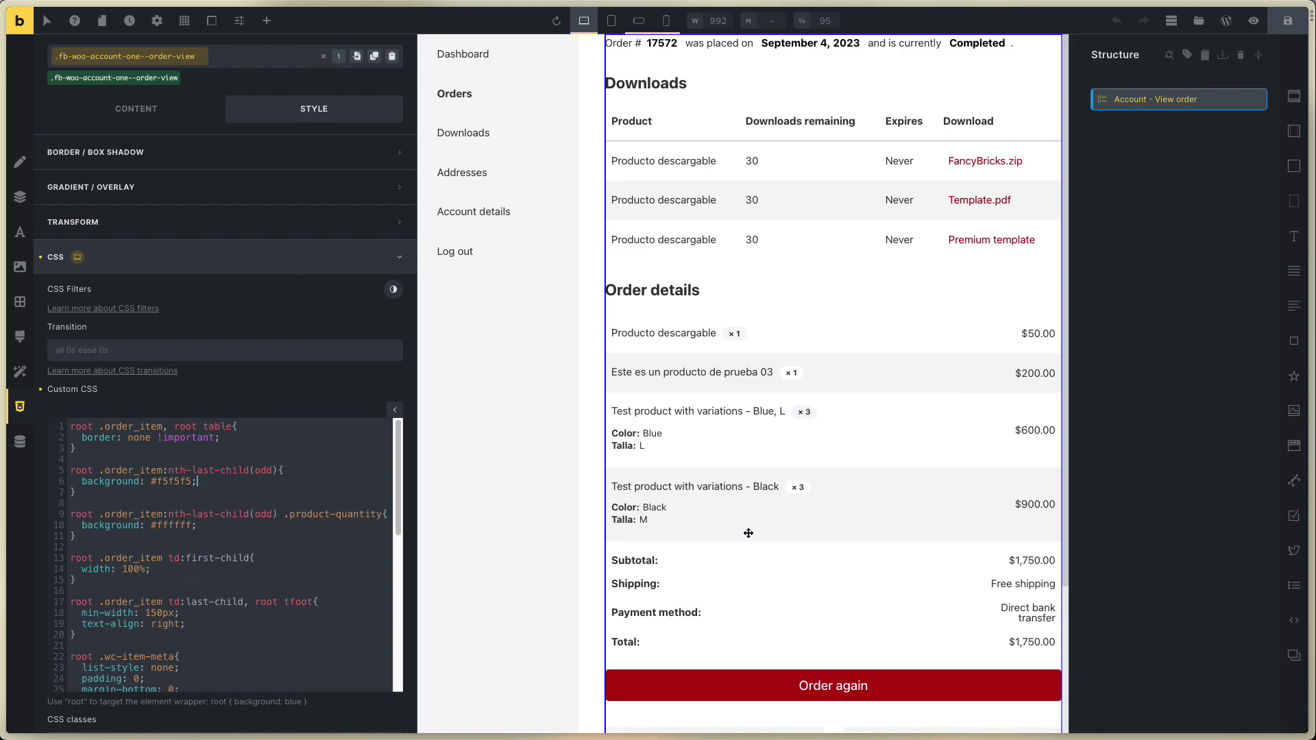
Save the View order template and show the browser's sidebar.
left_click(986, 218)
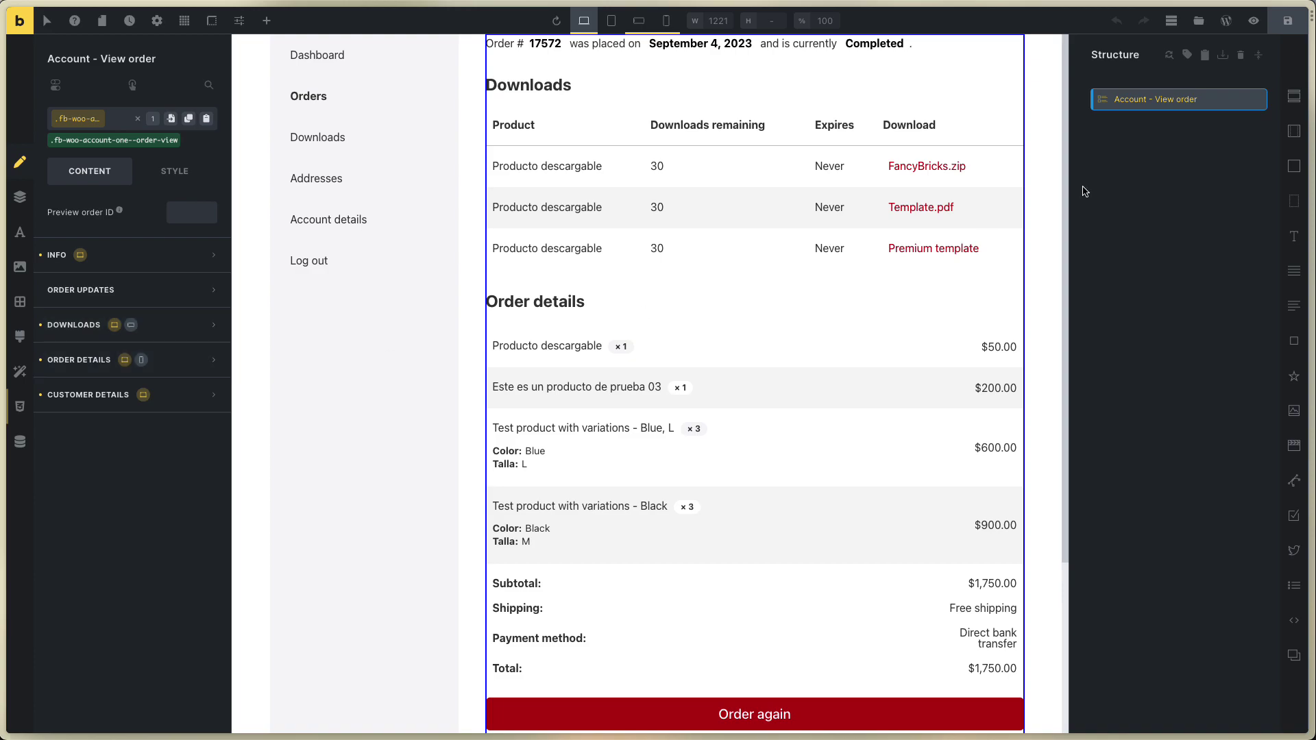
left_click(1288, 20)
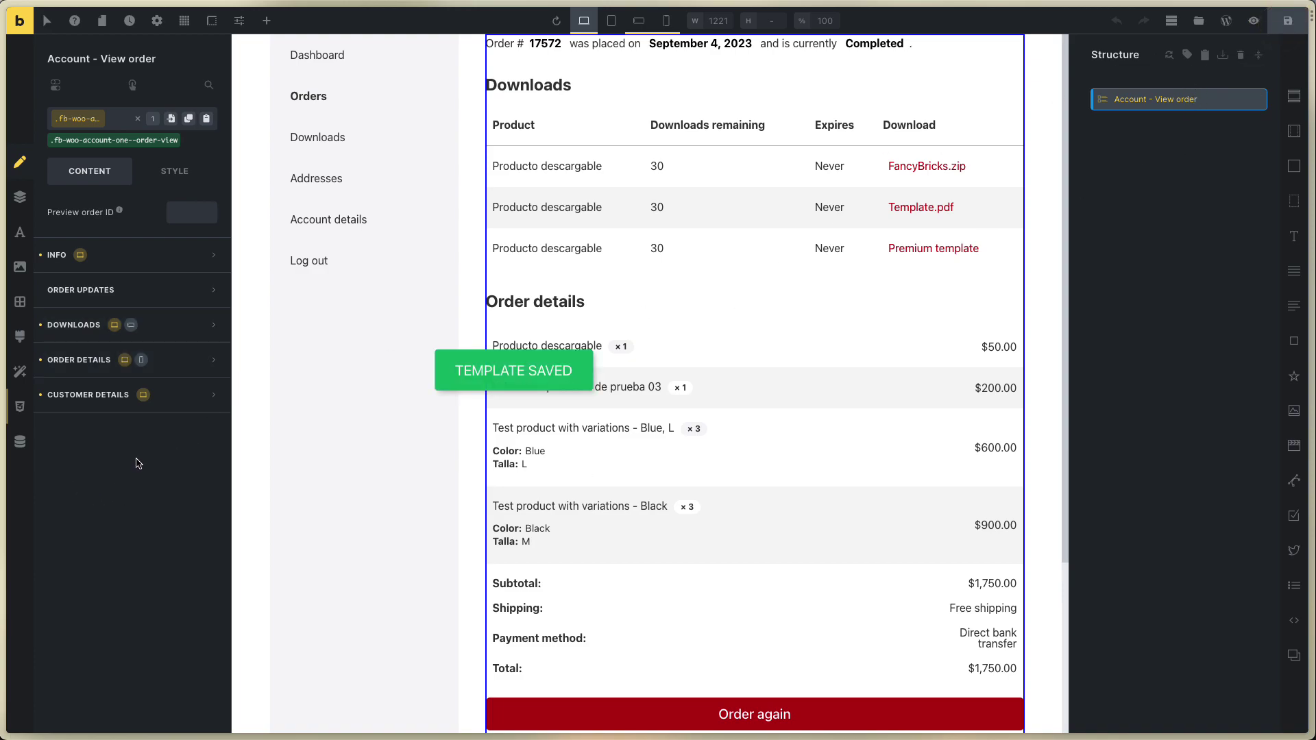
left_click(174, 397)
left_click(173, 398)
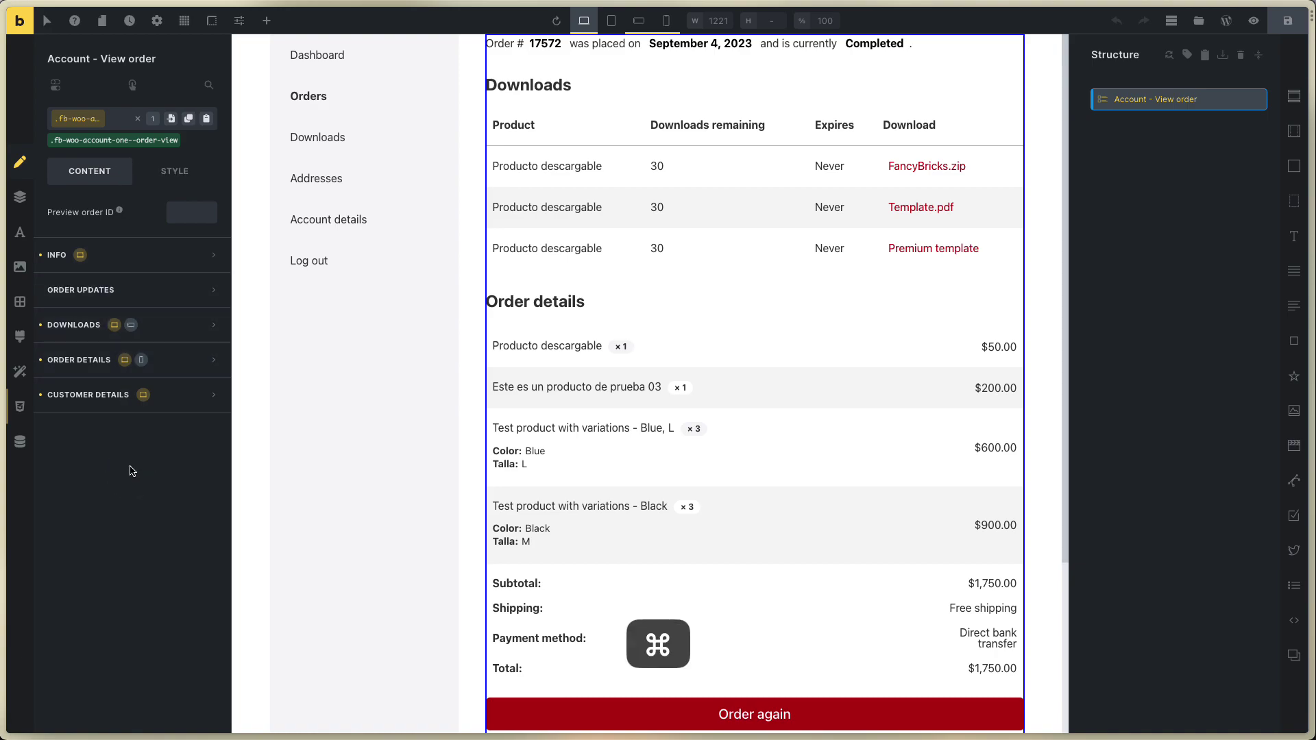
key("super+s")
key("super+s")
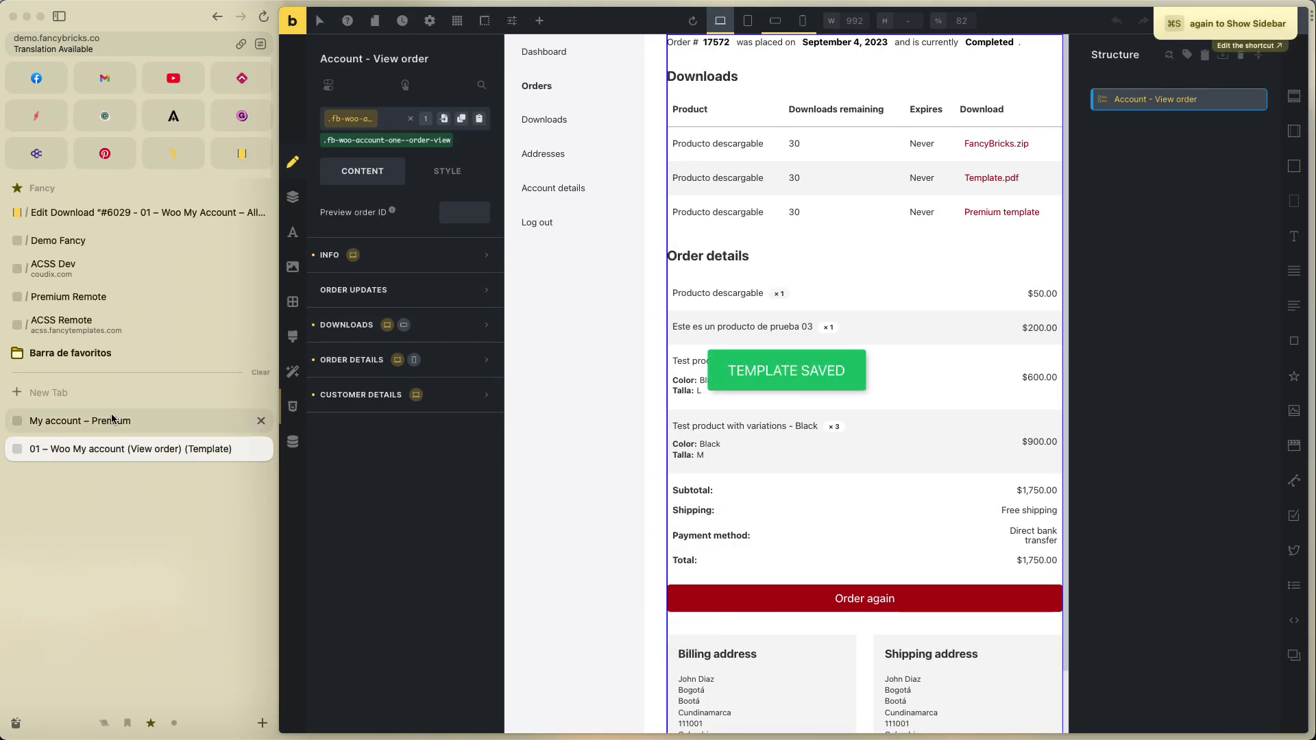
Close the View order template's tab and open the 01 – Woo My account (Downloads) template with Bricks in a new tab.
left_click(261, 449)
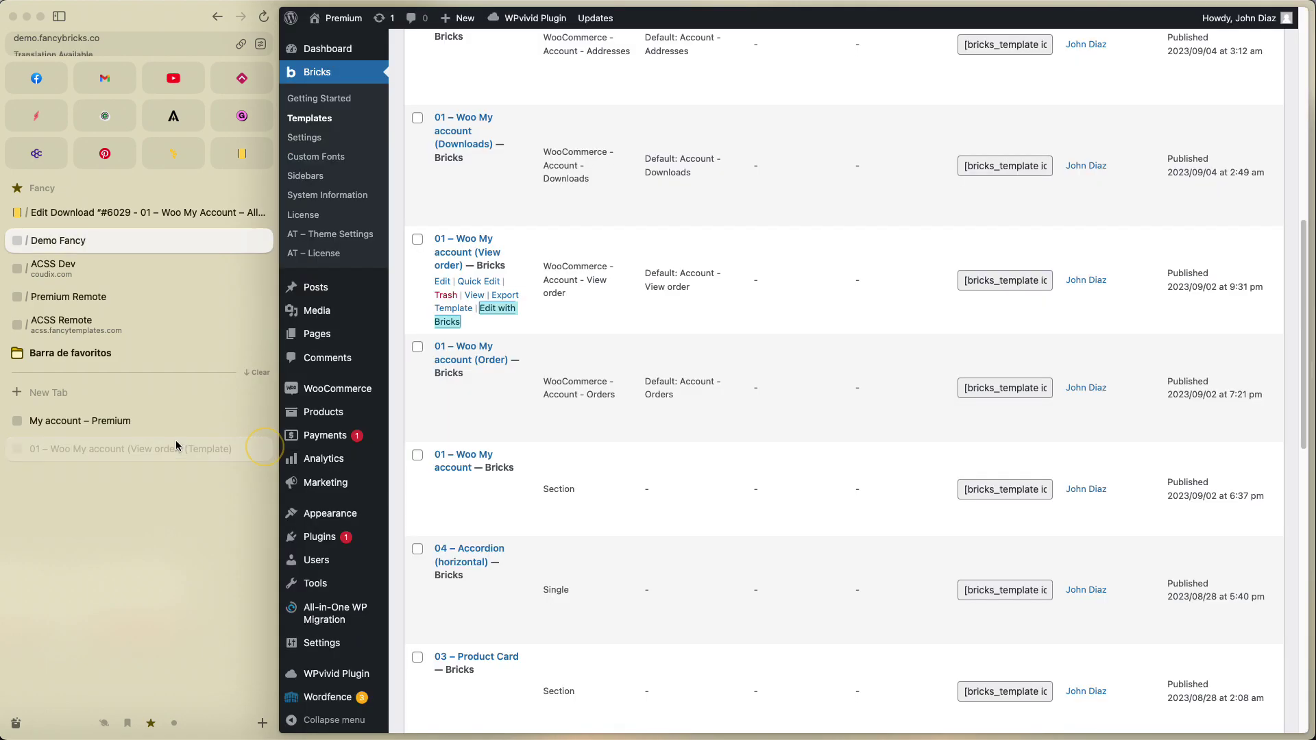
left_click(116, 426)
left_click(478, 154)
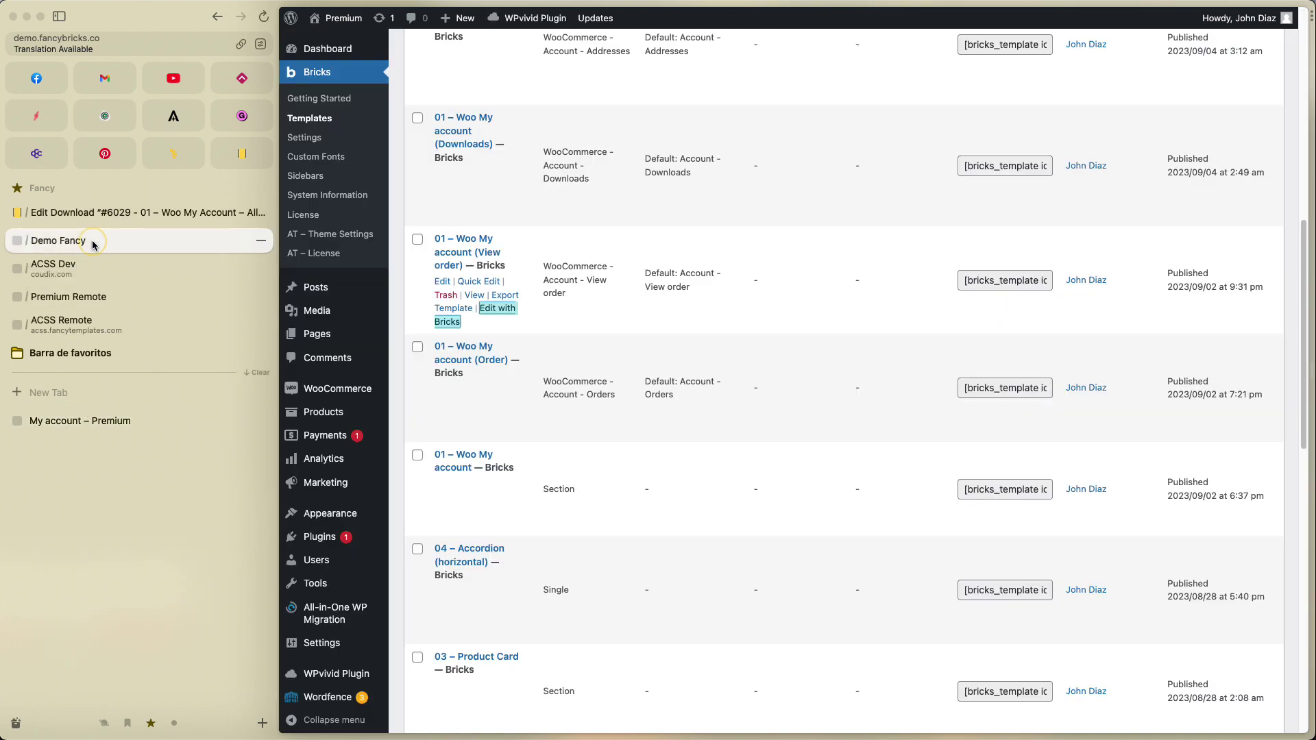
left_click(91, 241)
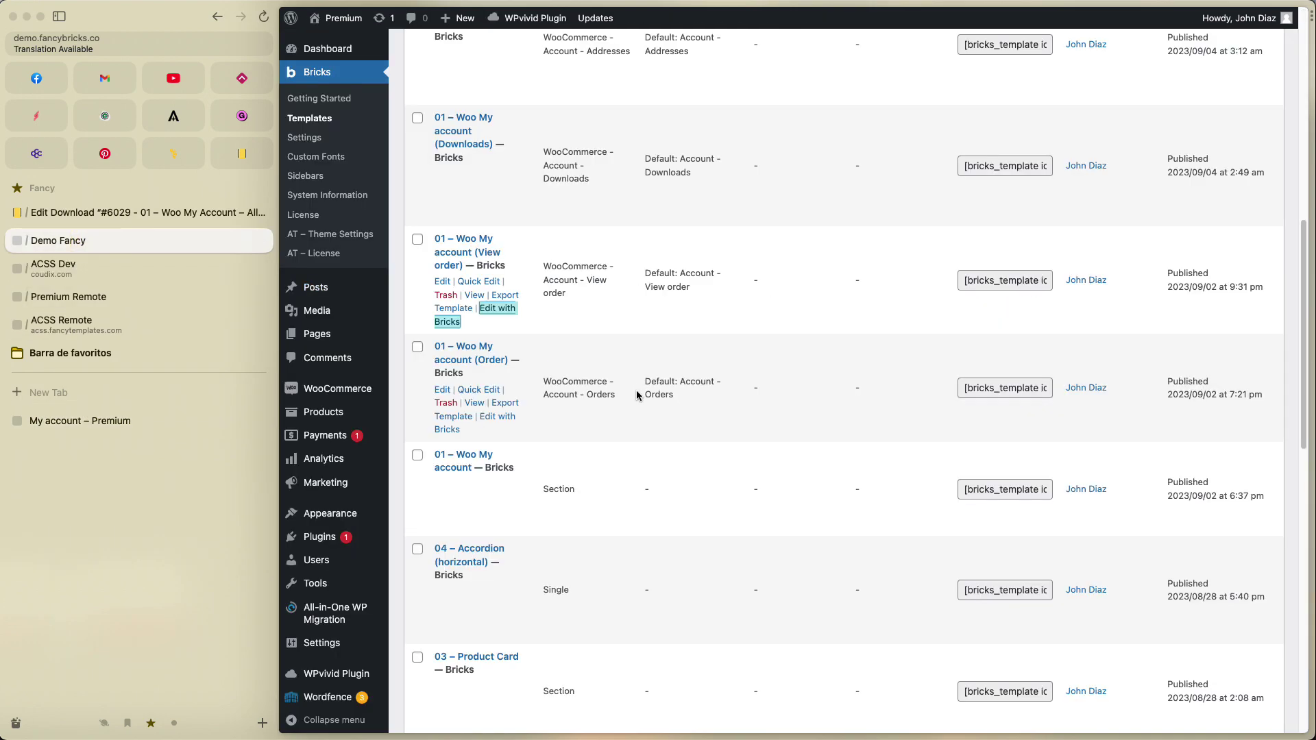
scroll(575, 386, "up", 4)
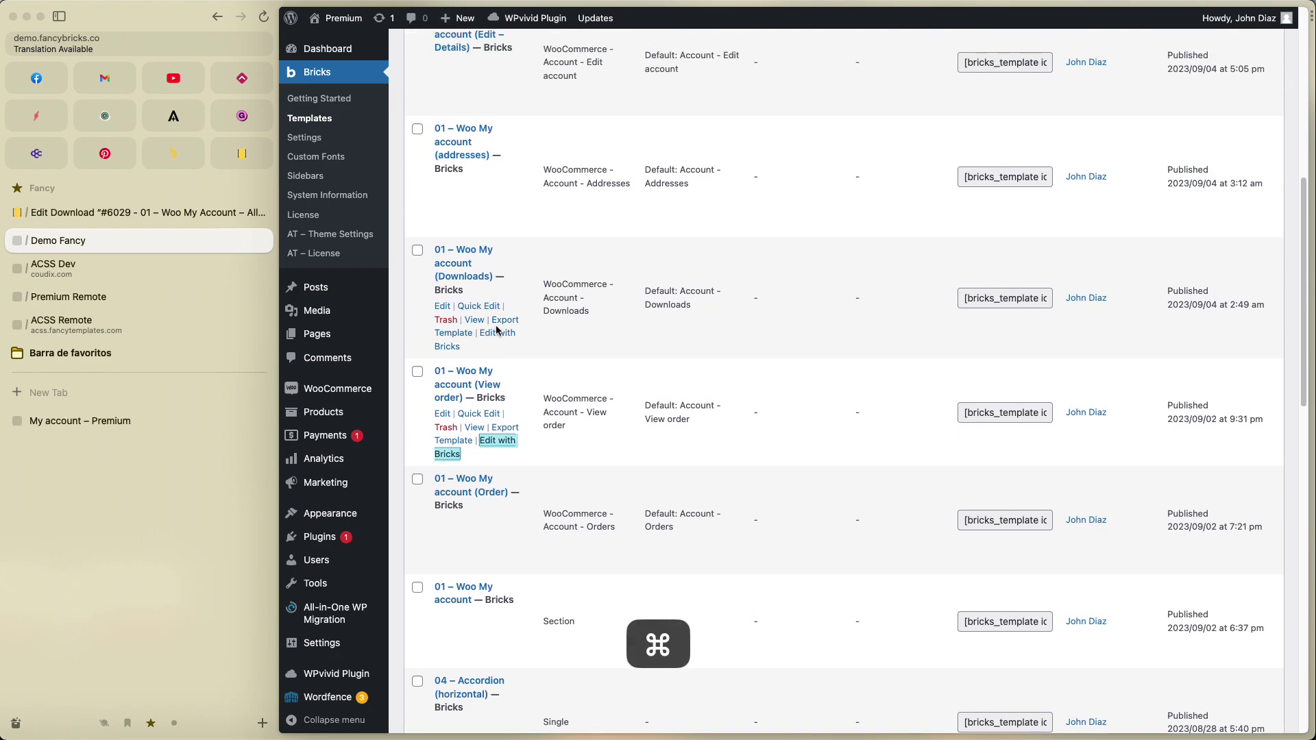
left_click(504, 336, "super")
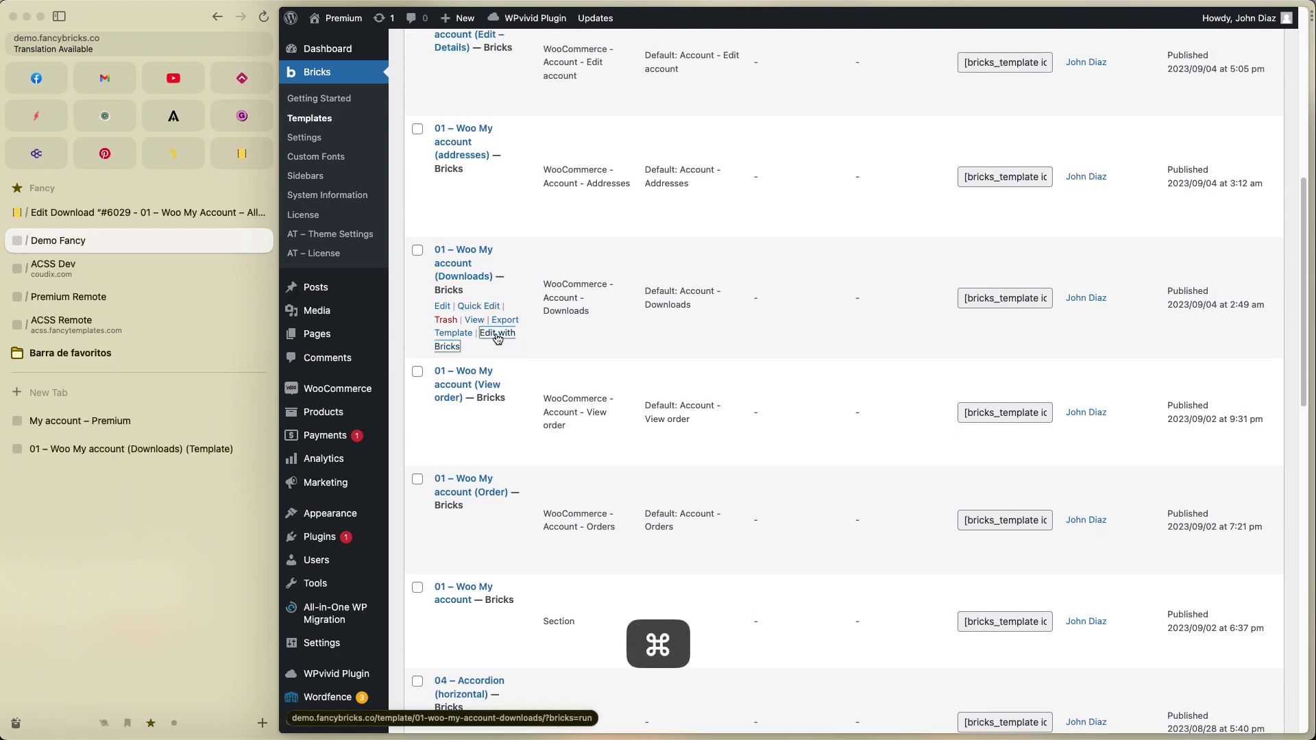
left_click(112, 449)
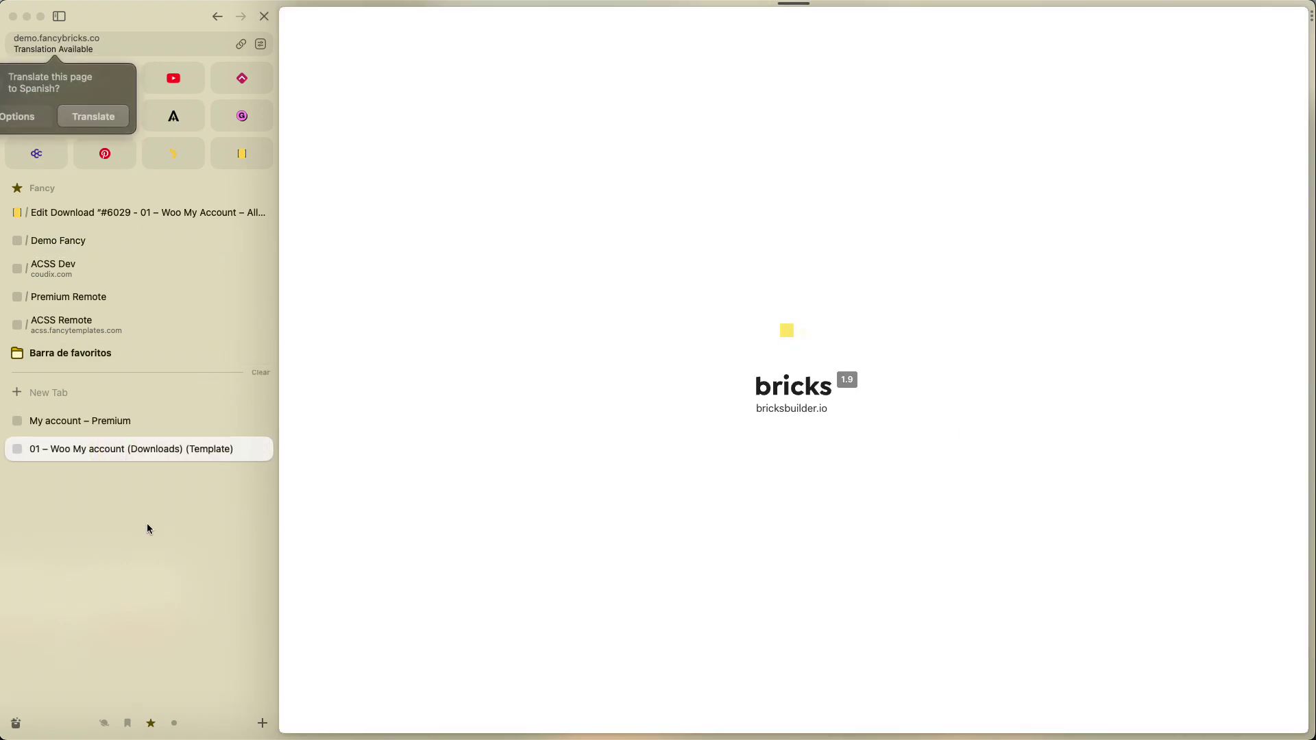
Save the Downloads template and hide the browser's sidebar.
key("super+s")
key("super+s")
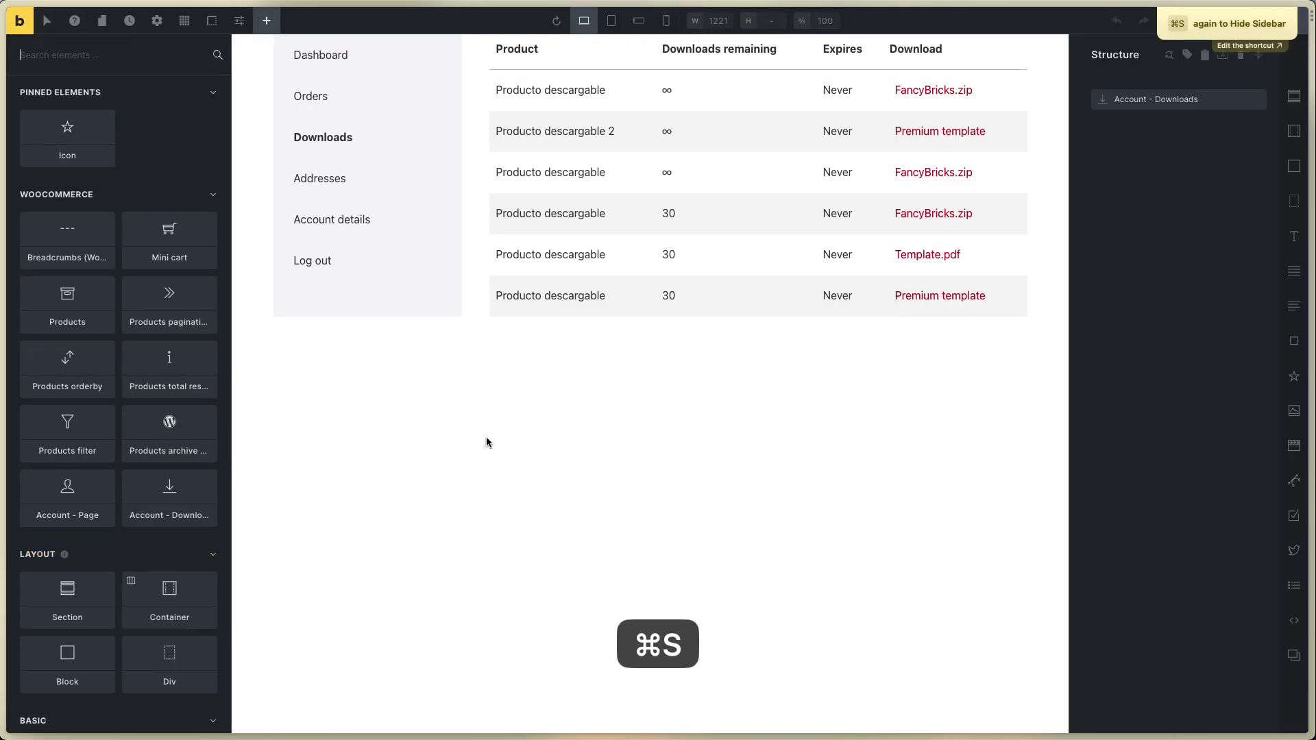
Review the table, head, body, links and button settings of Account - Downloads, comparing the element level with the fb-woo-account-one--downloads class.
left_click(1167, 100)
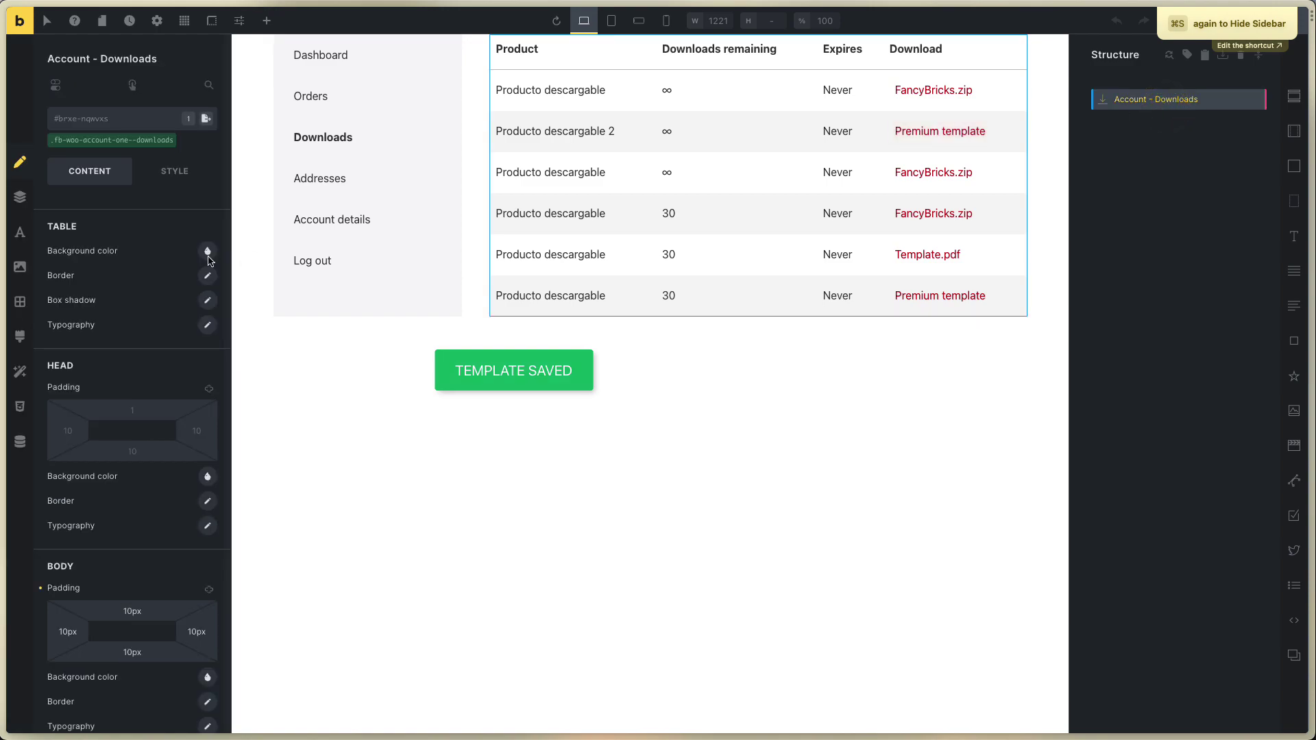
left_click(112, 144)
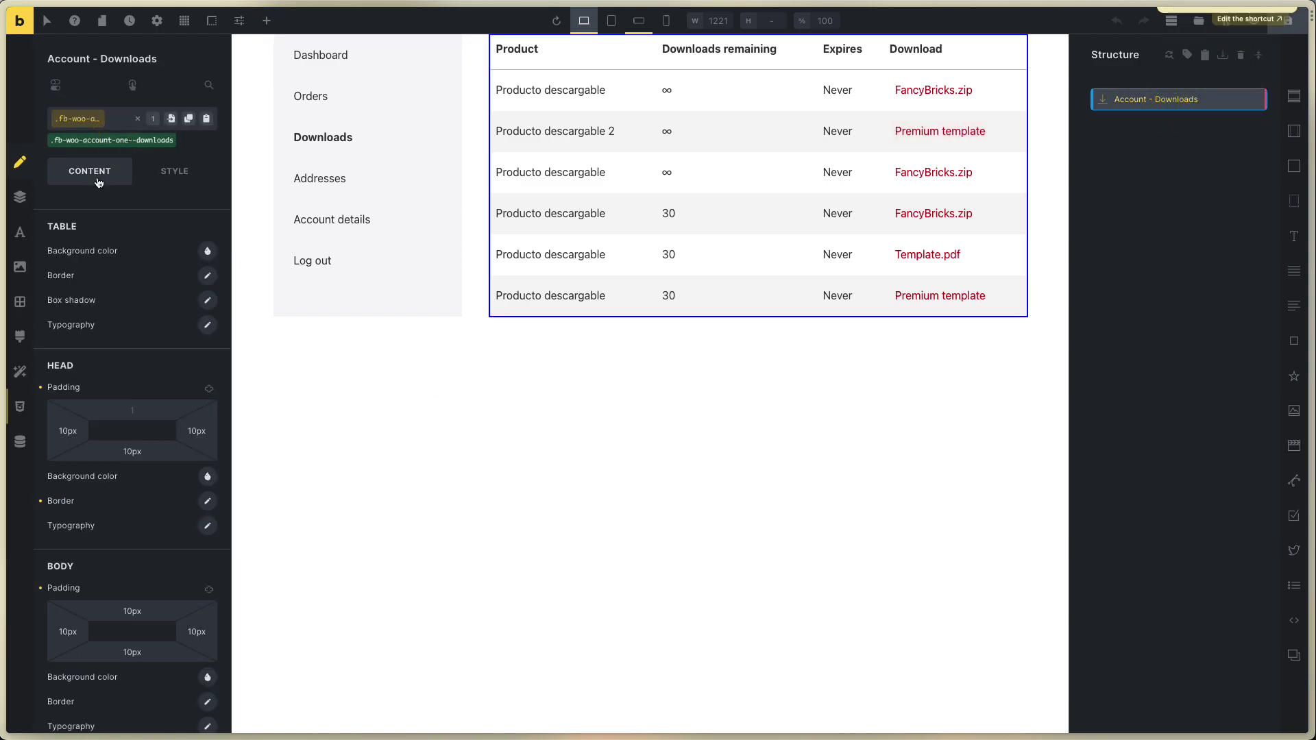
left_click(111, 143)
scroll(107, 501, "down", 3)
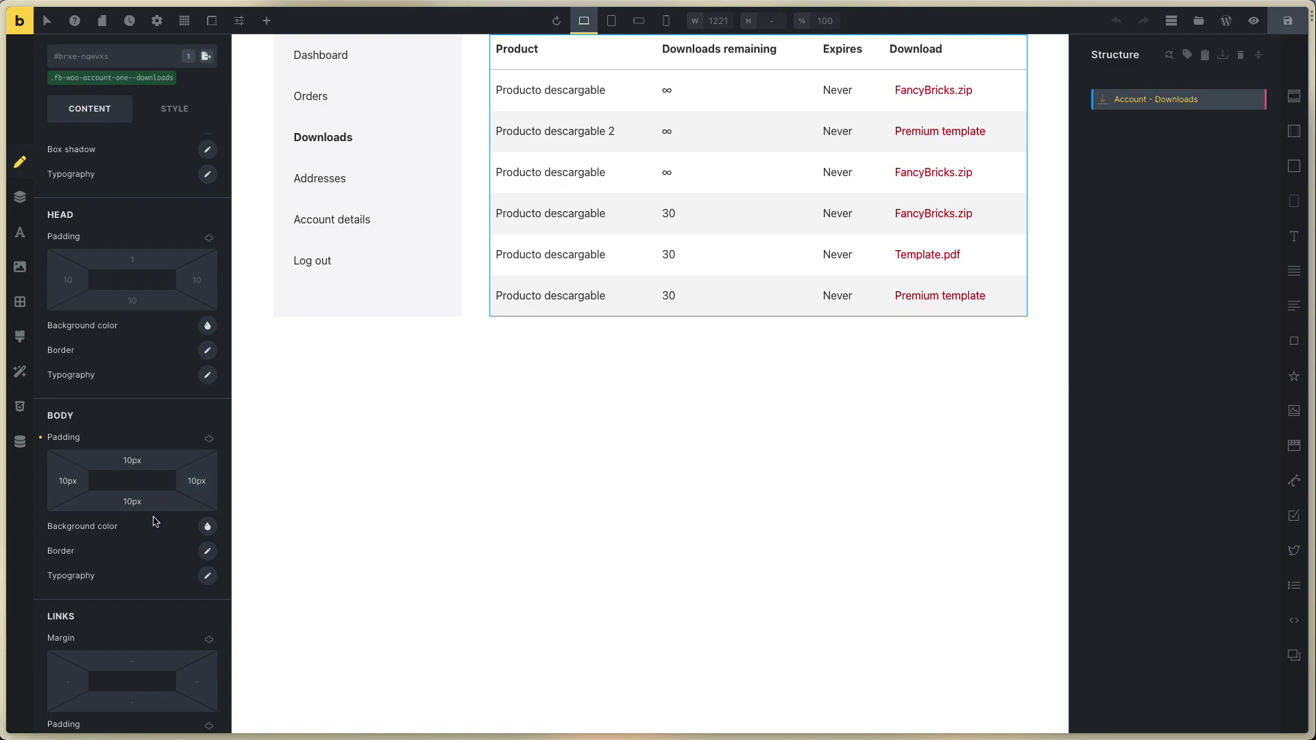
scroll(157, 522, "up", 3)
scroll(155, 521, "down", 5)
scroll(130, 412, "up", 5)
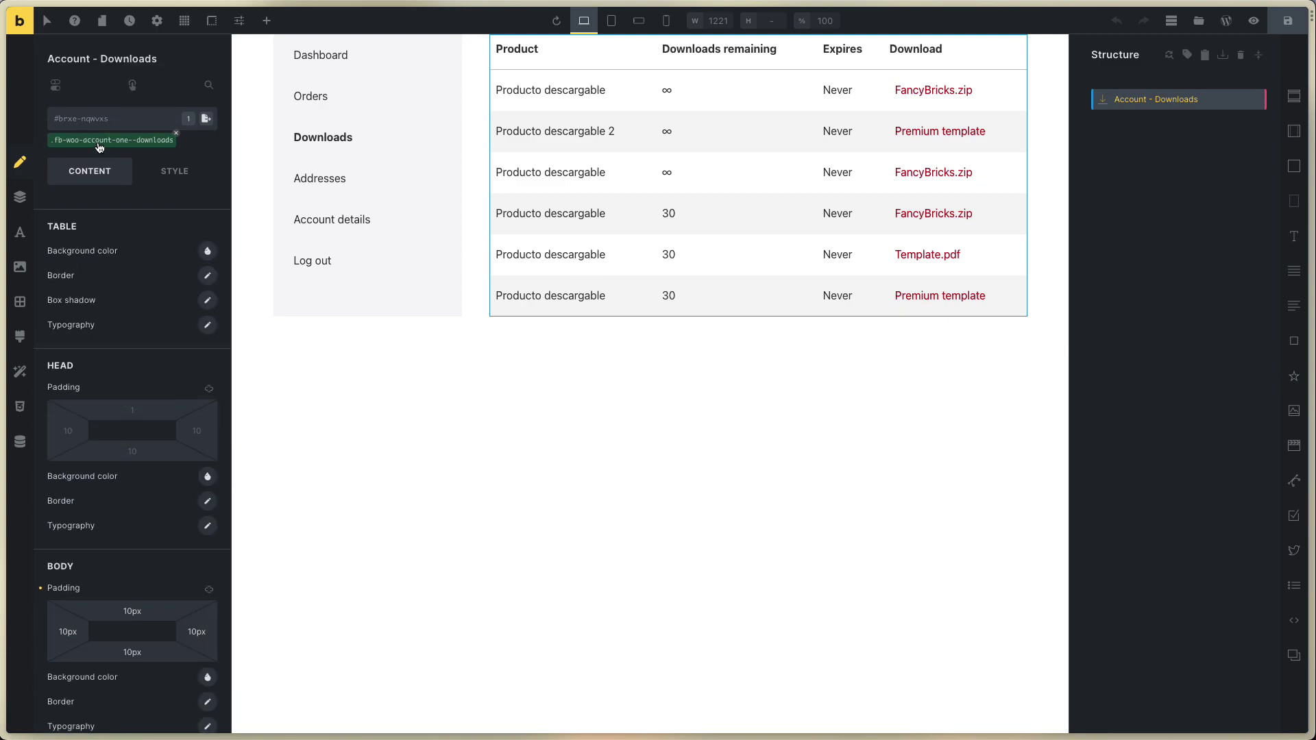
scroll(101, 390, "down", 5)
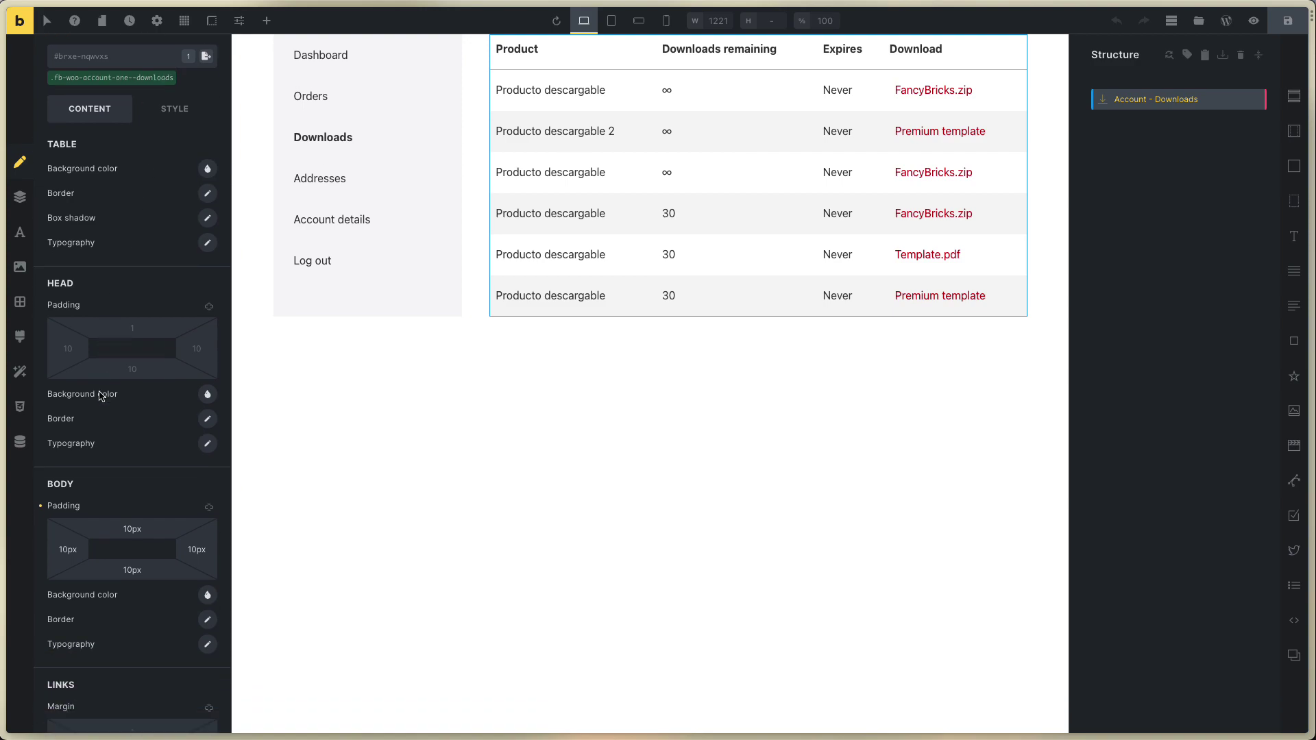
scroll(114, 349, "up", 5)
left_click(110, 144)
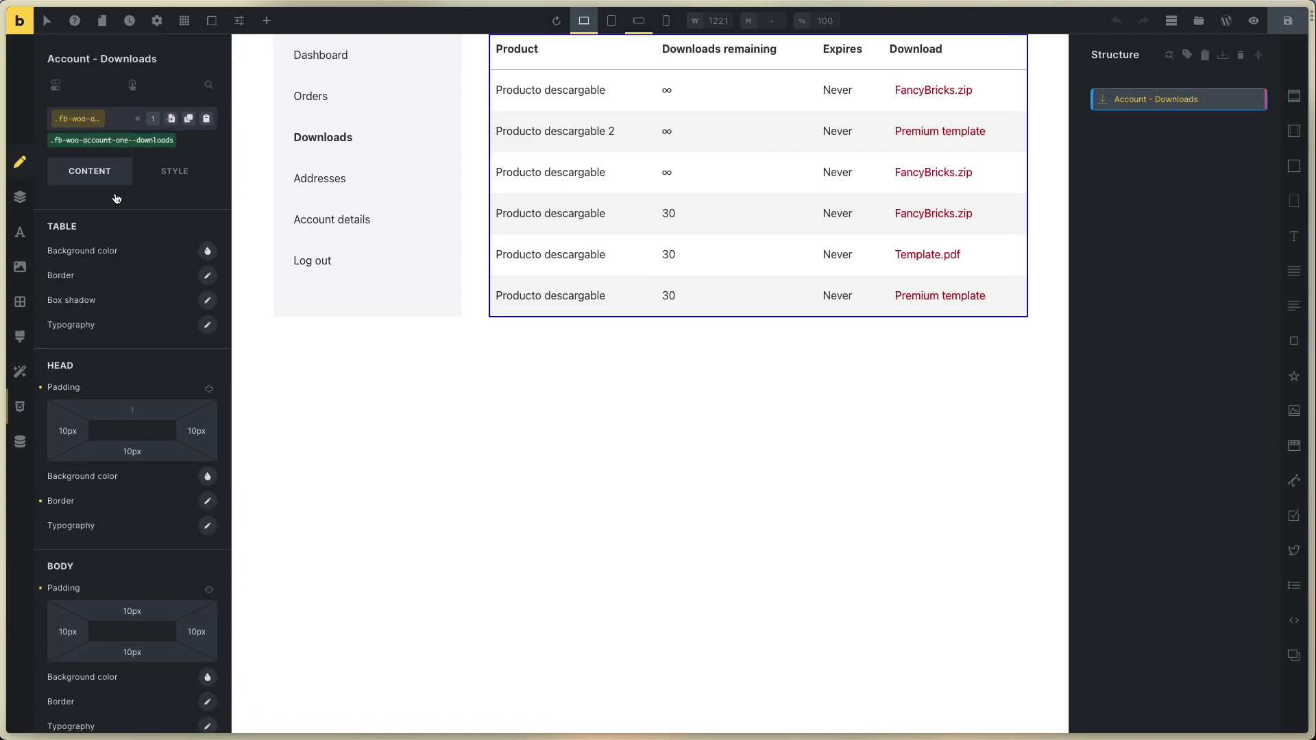
scroll(130, 335, "down", 5)
scroll(134, 370, "down", 6)
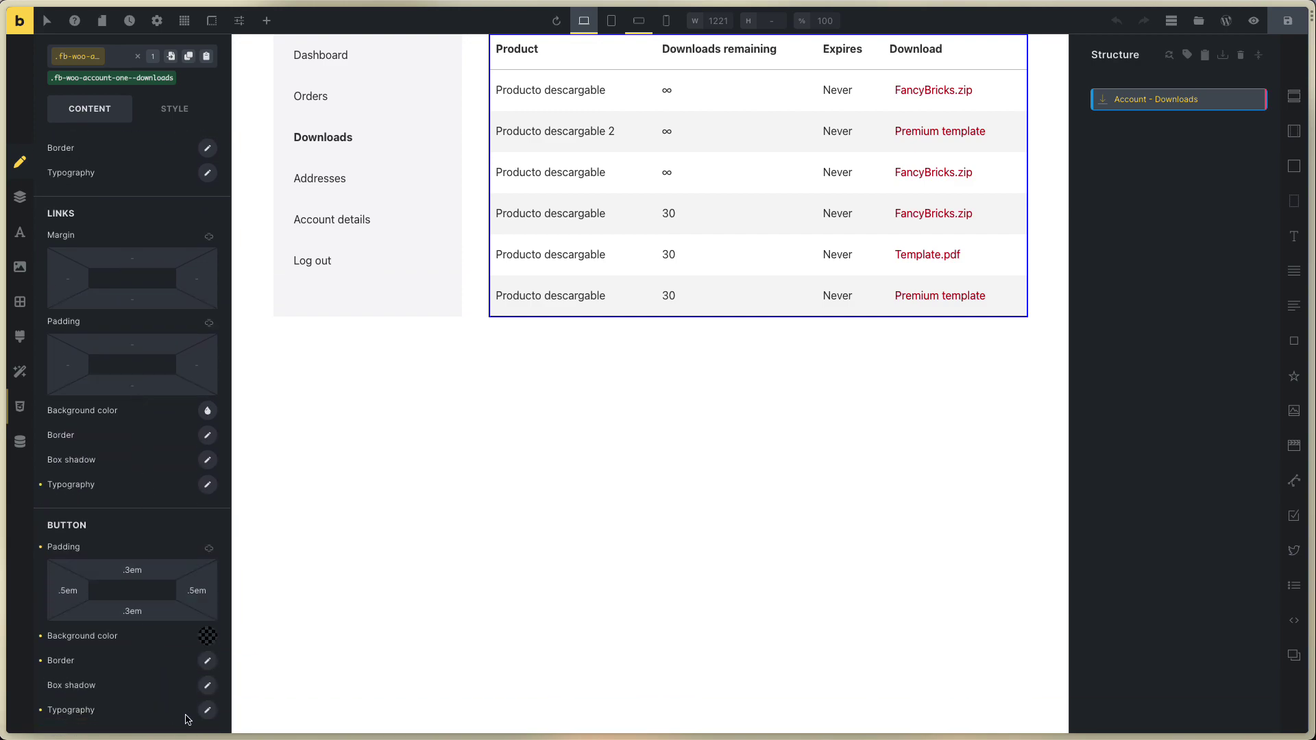
scroll(141, 695, "up", 11)
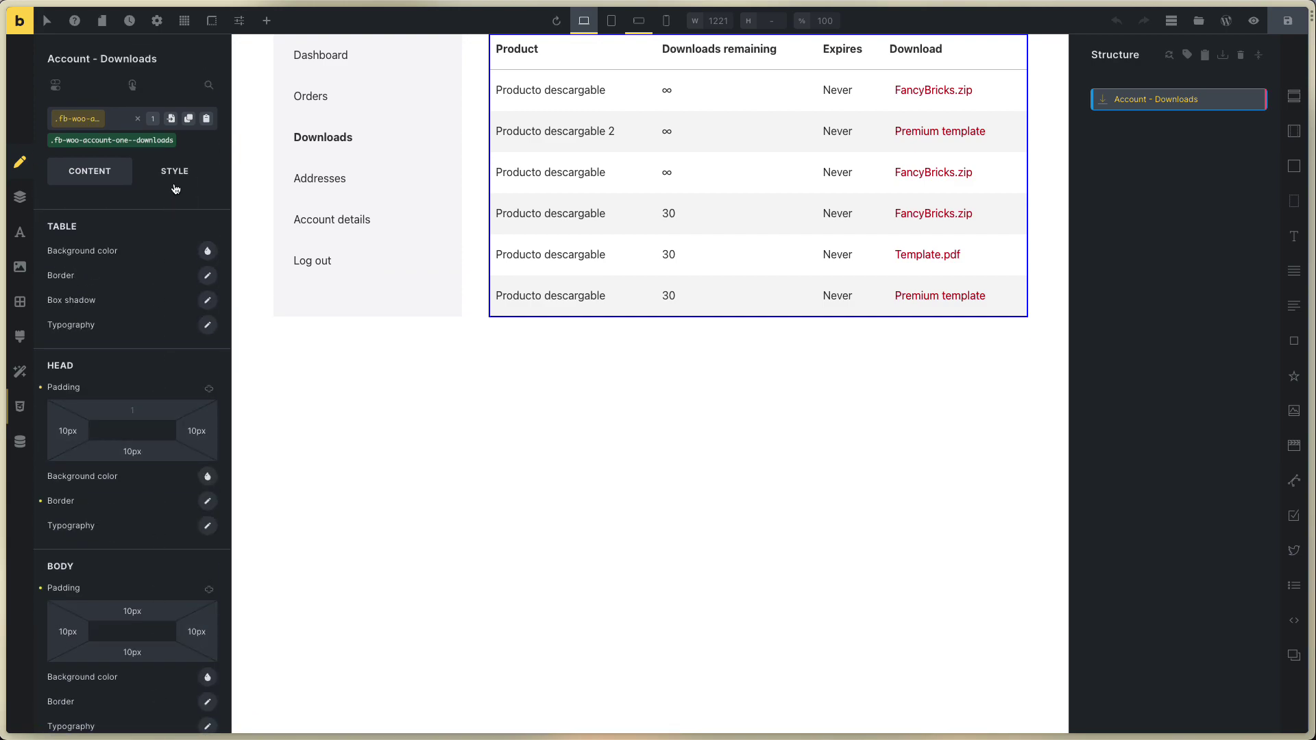
Open the custom CSS of the fb-woo-account-one--downloads class and examine its table body border and even-row background rules.
left_click(177, 175)
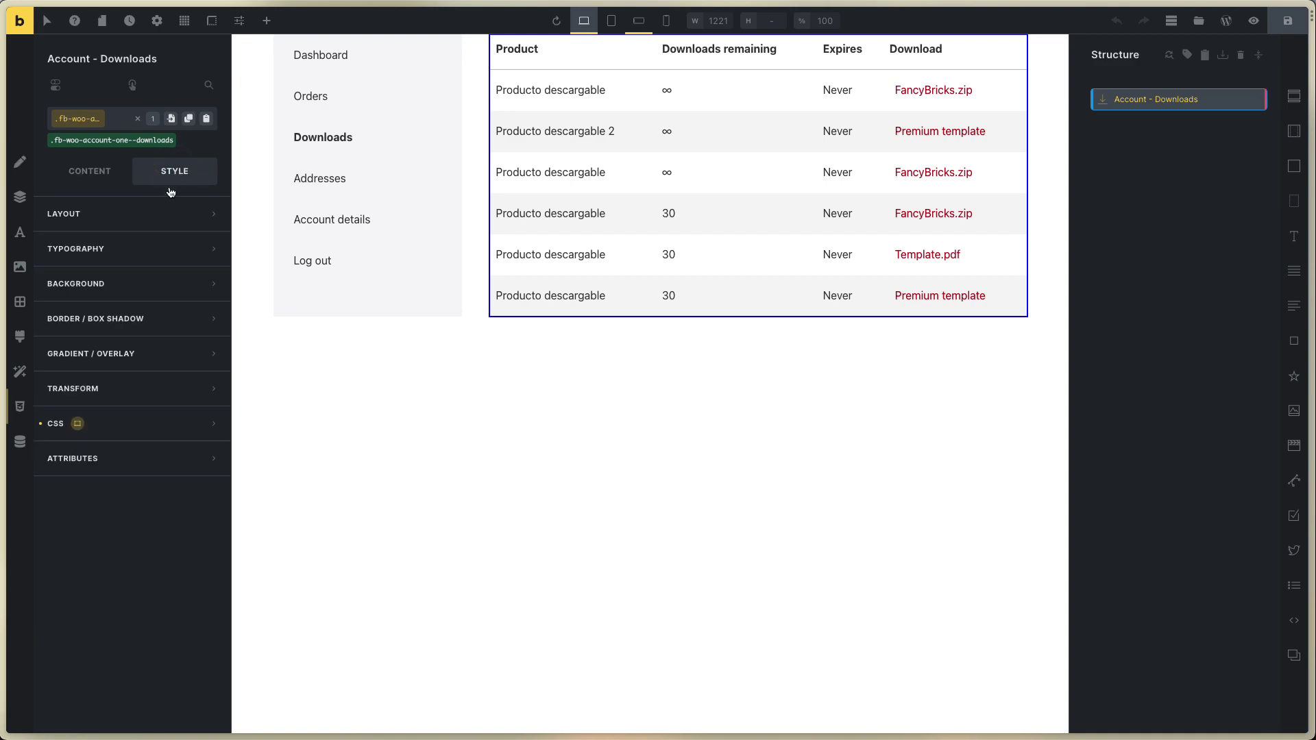
left_click(135, 423)
scroll(207, 548, "down", 2)
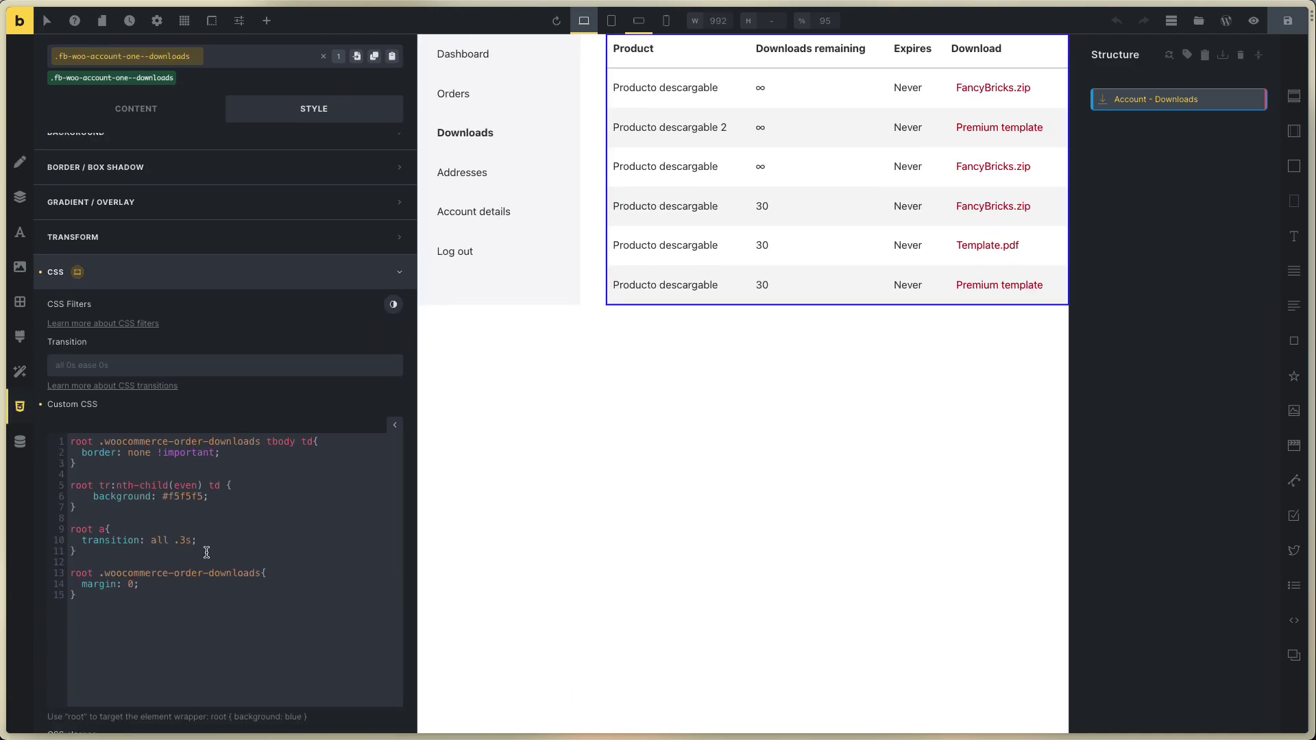
left_click(184, 503)
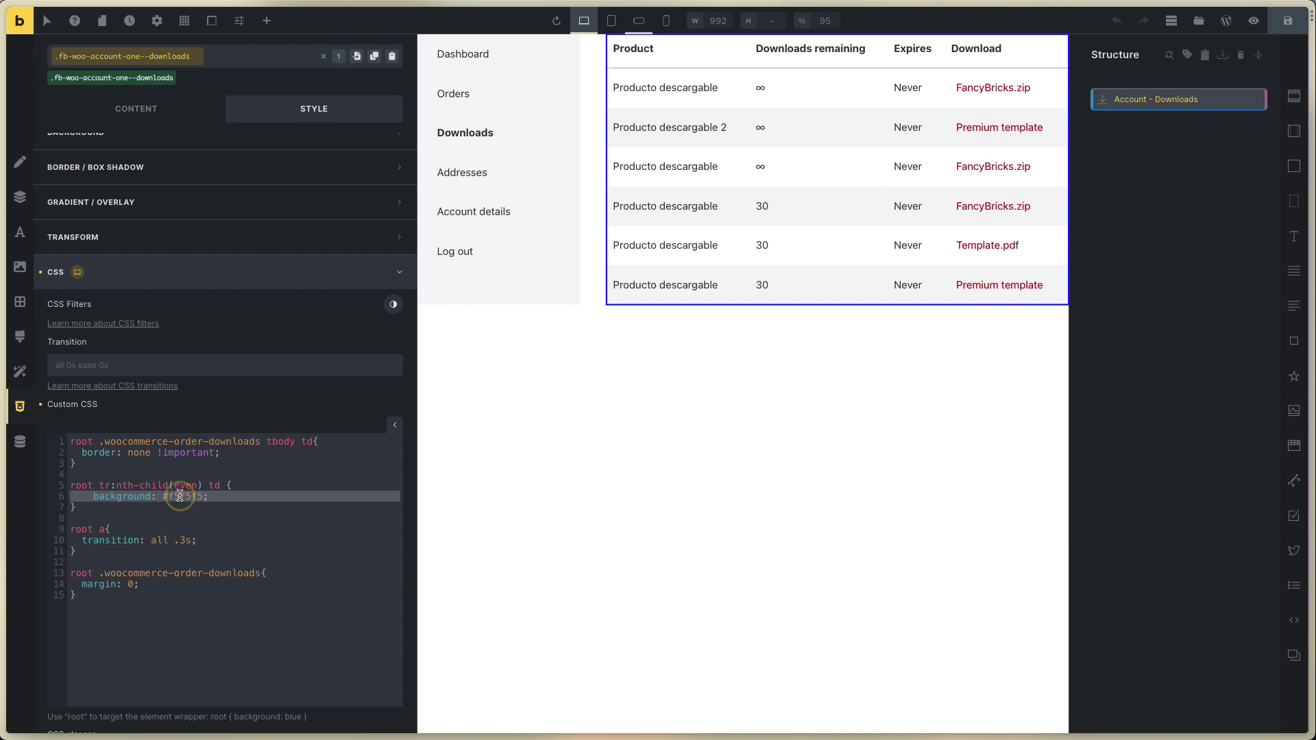
double_click(180, 497)
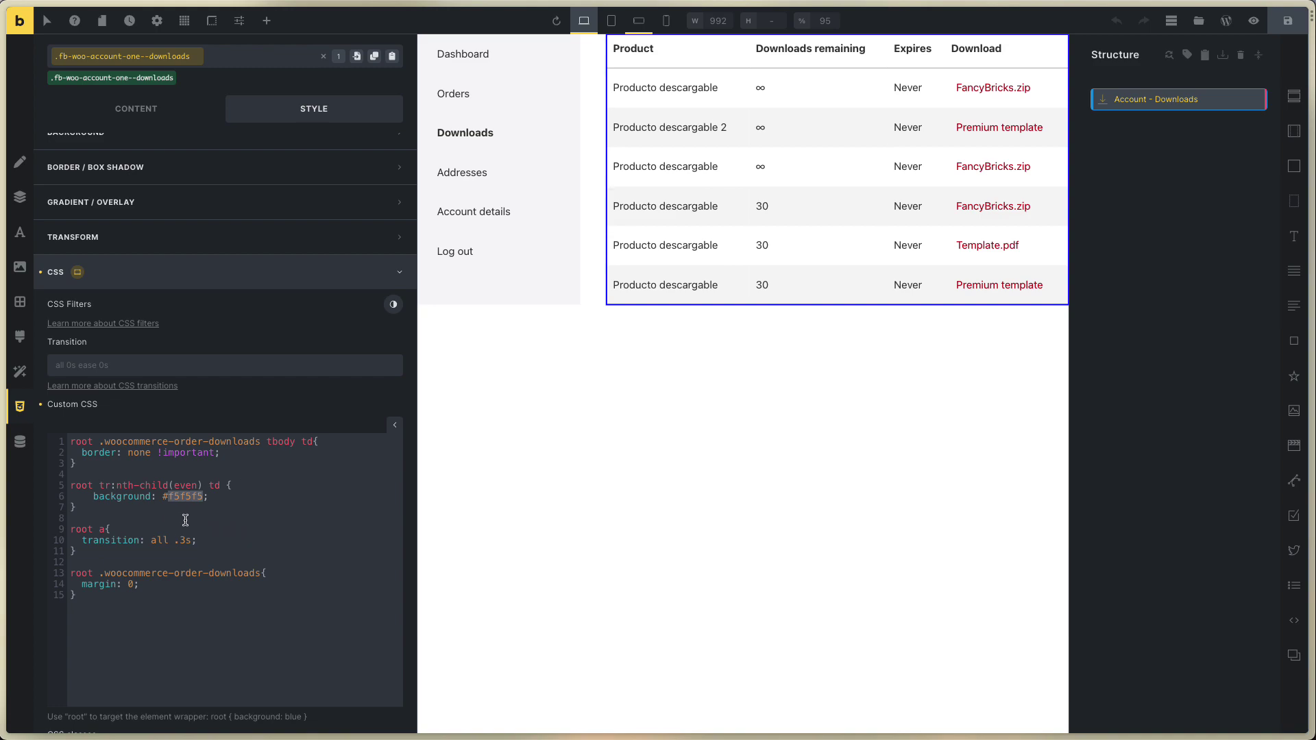
double_click(282, 441)
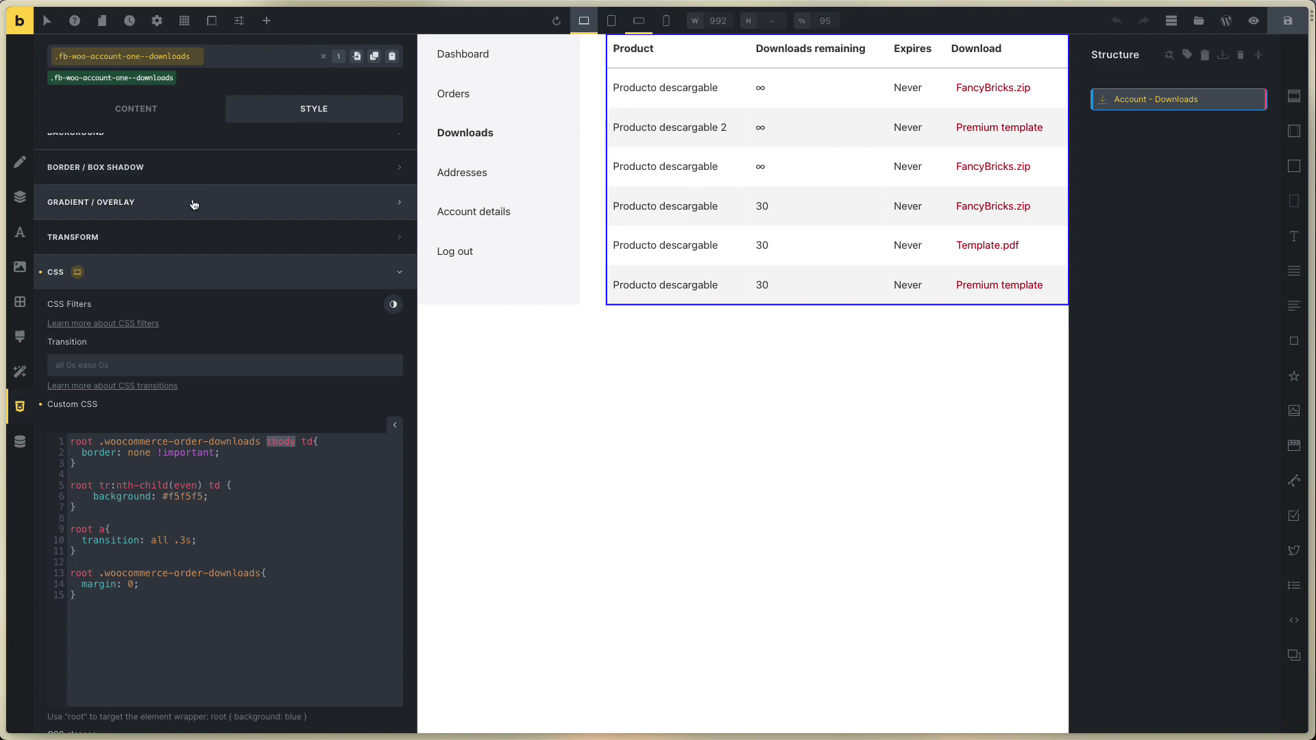
Return to the element's content settings, save the Downloads template and close its browser tab.
left_click(137, 110)
left_click(1287, 21)
key("super+s")
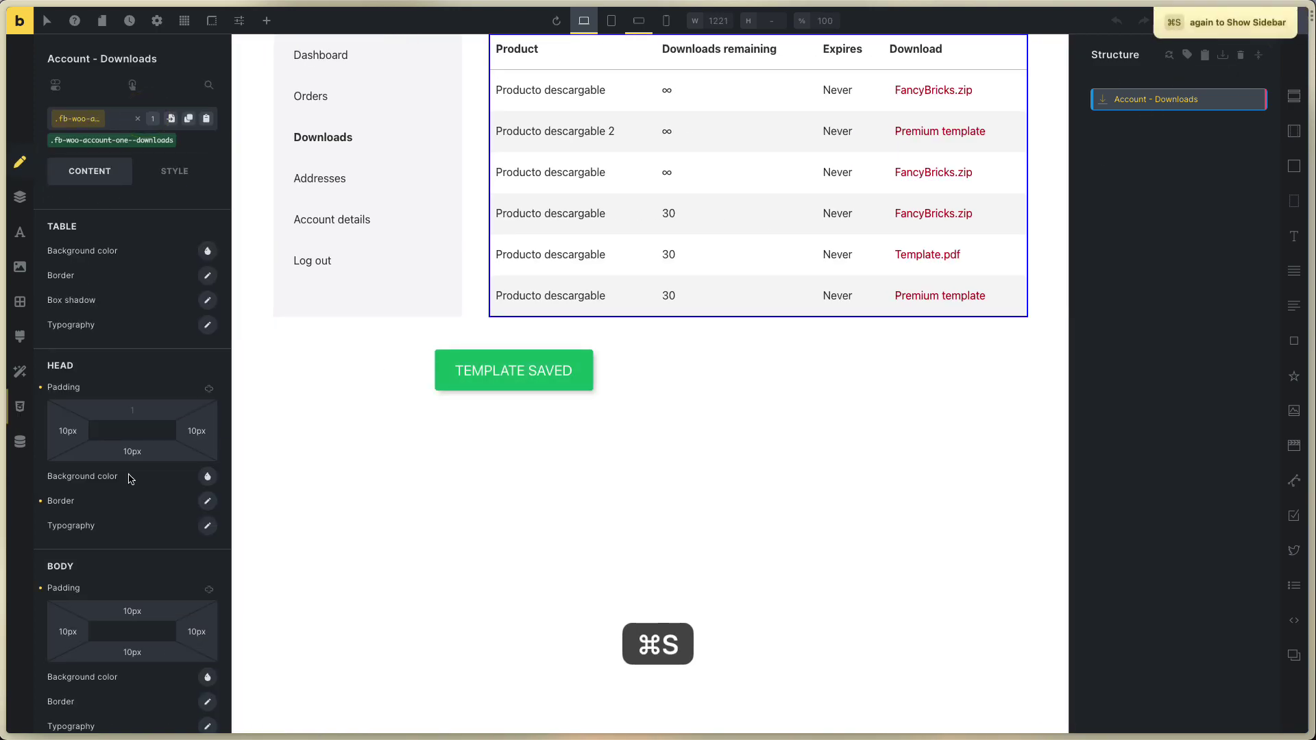
key("super+s")
left_click(262, 449)
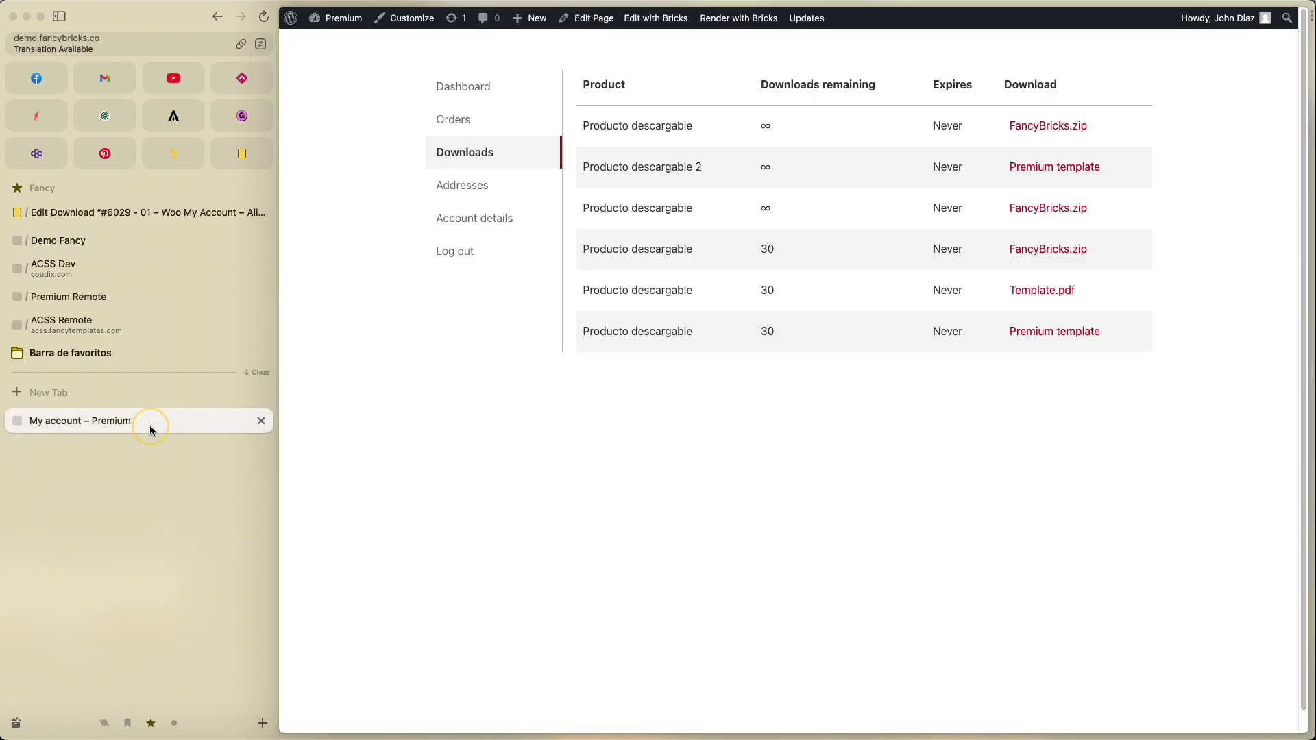
View the Addresses section on the My account page and open the 01 – Woo My account (addresses) template with Bricks in a new tab.
left_click(478, 197)
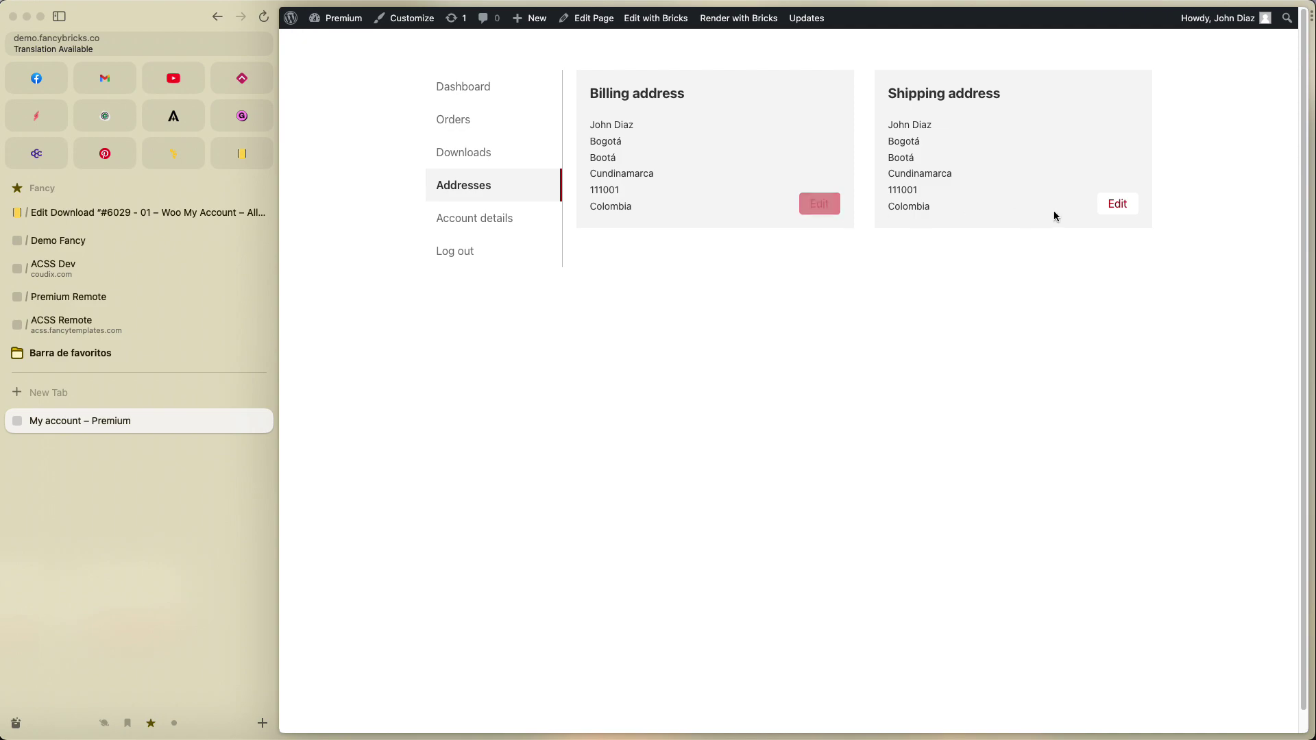
left_click(81, 245)
scroll(545, 437, "up", 2)
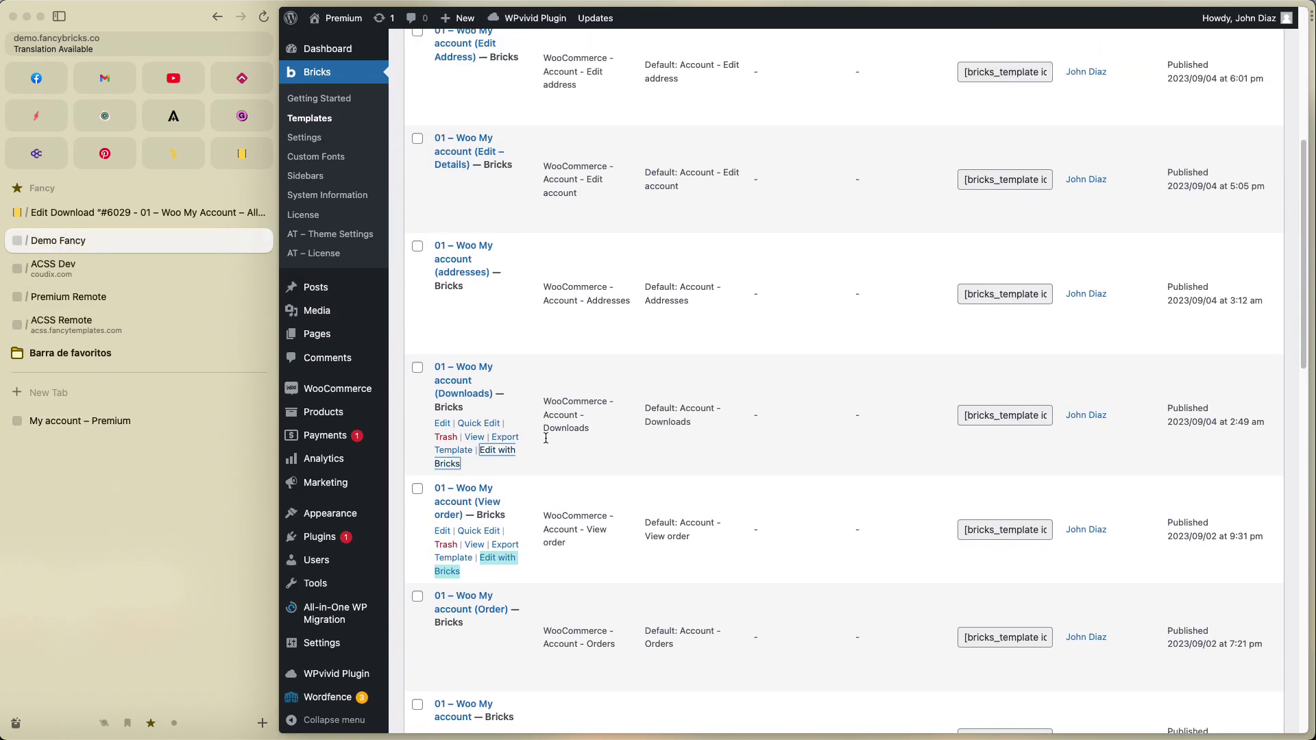
left_click(508, 334, "super")
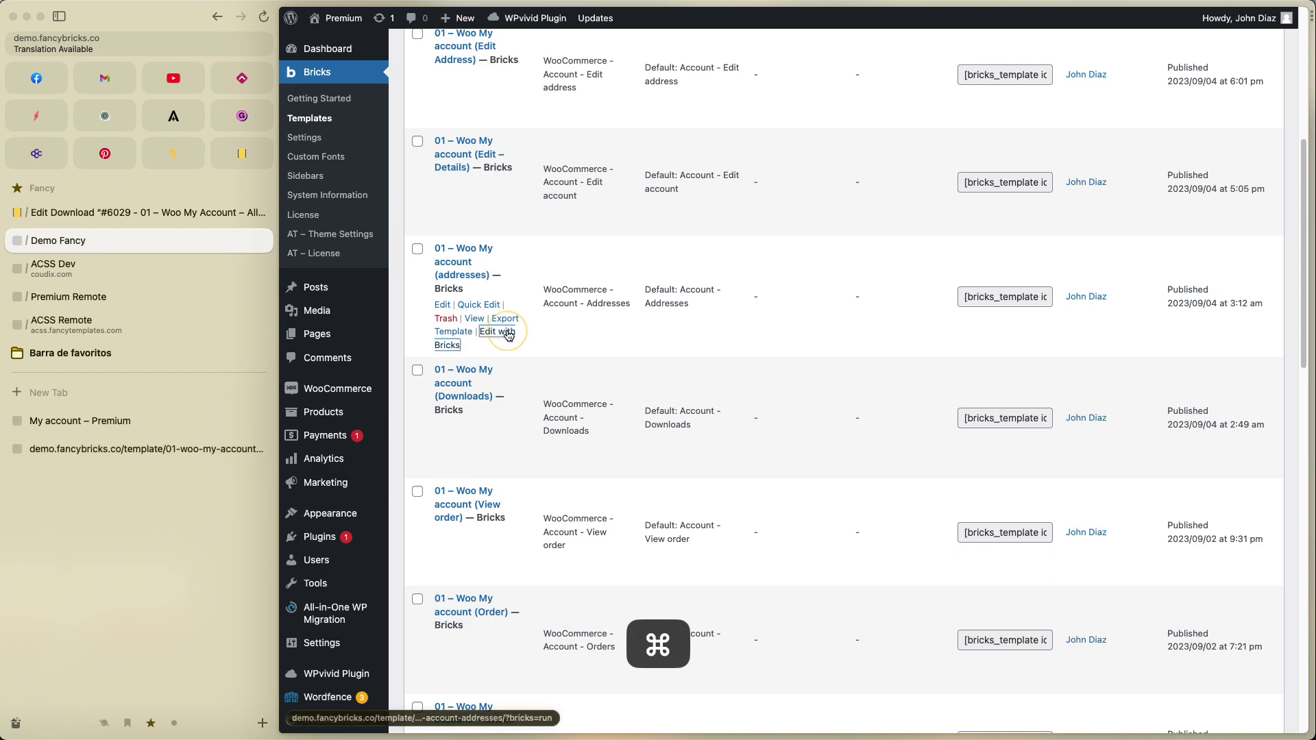
left_click(147, 449)
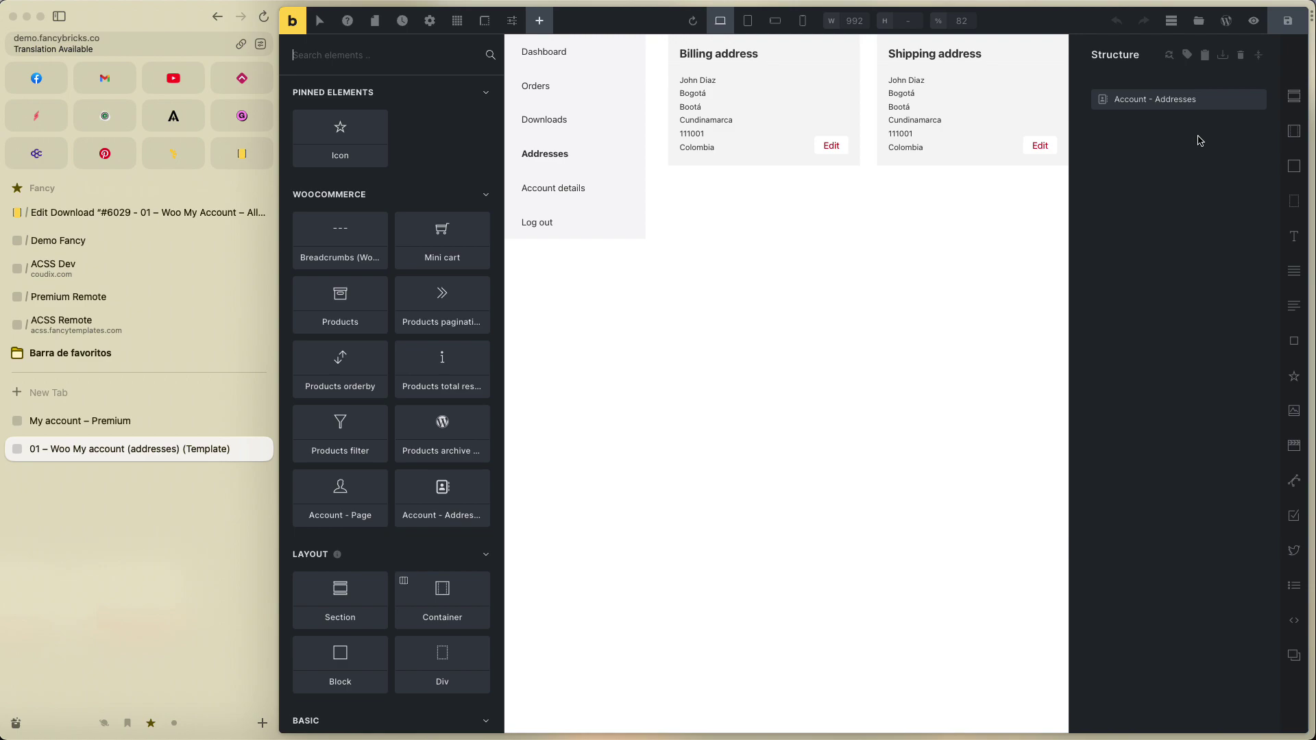
Select the Account - Addresses element and look through its title, edit link and address setting groups.
left_click(1168, 105)
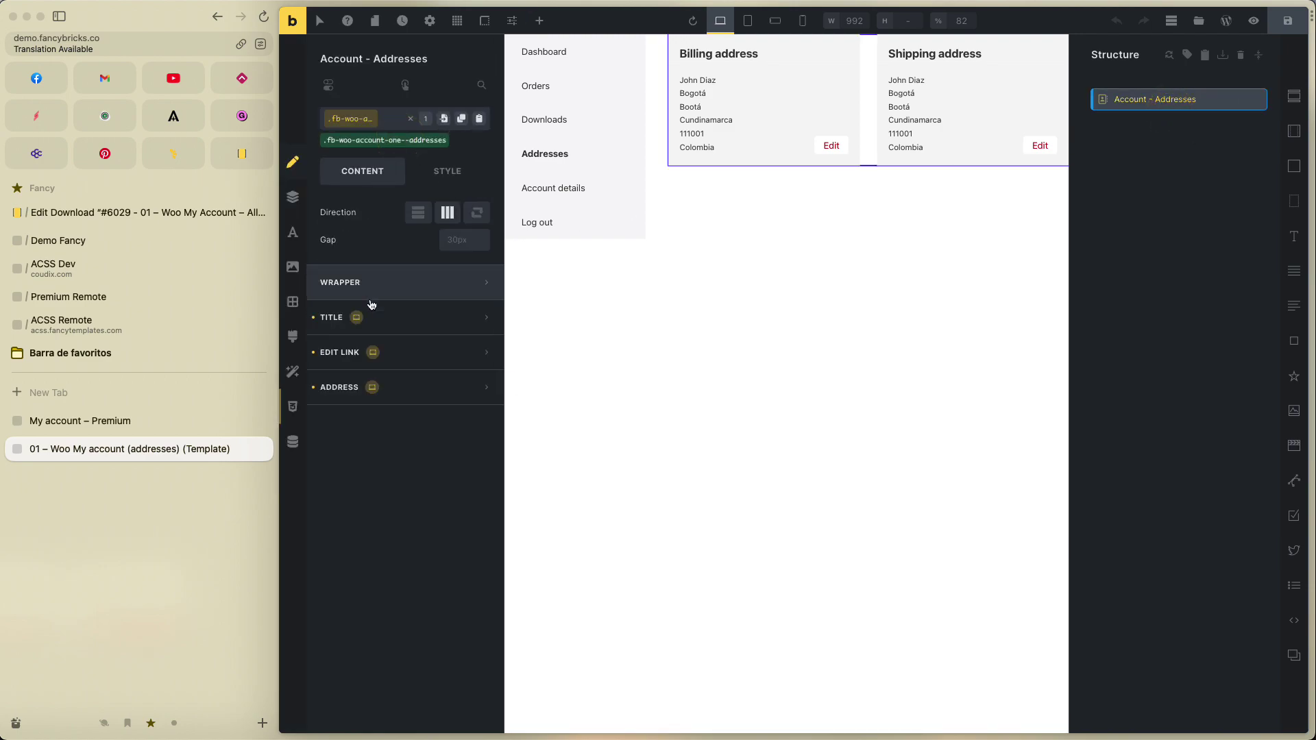
left_click(404, 334)
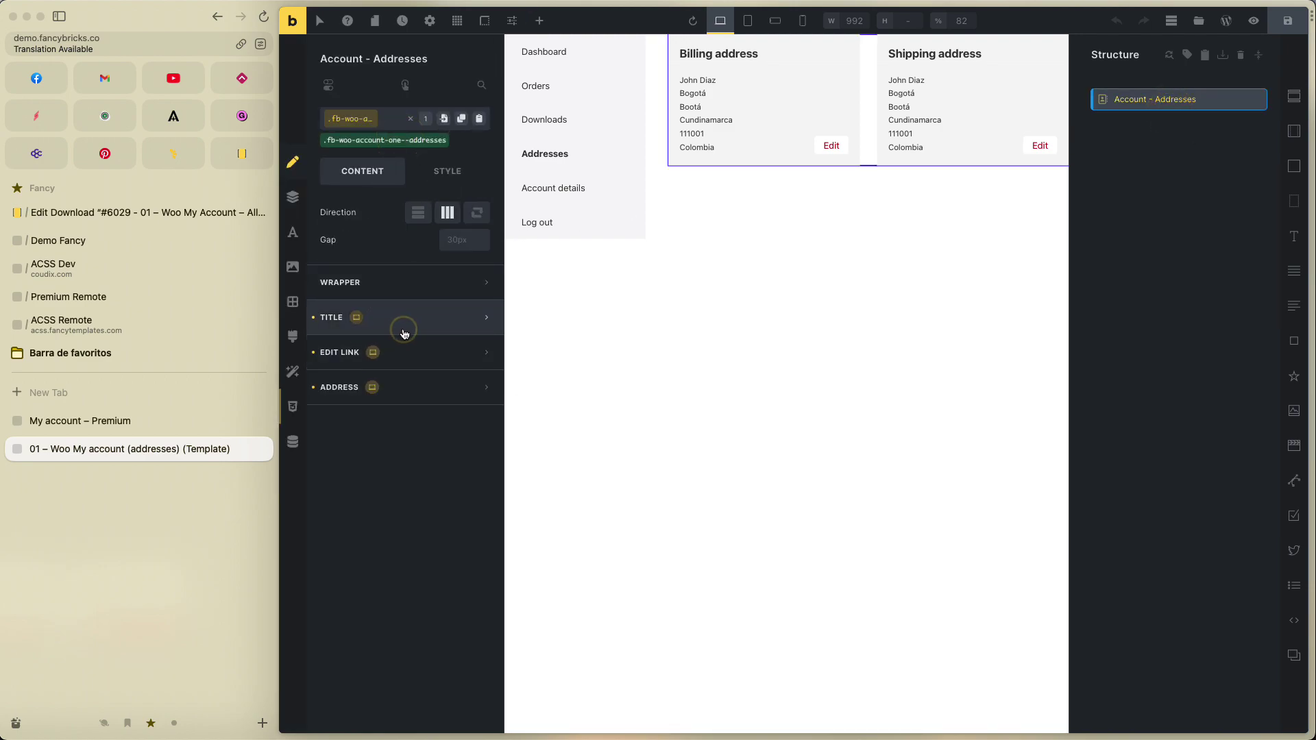
left_click(413, 317)
left_click(439, 351)
left_click(429, 353)
left_click(432, 386)
left_click(432, 386)
Open the custom CSS of the fb-woo-account-one--addresses class and examine the .edit rule's absolute positioning with its bottom and right offsets.
left_click(438, 173)
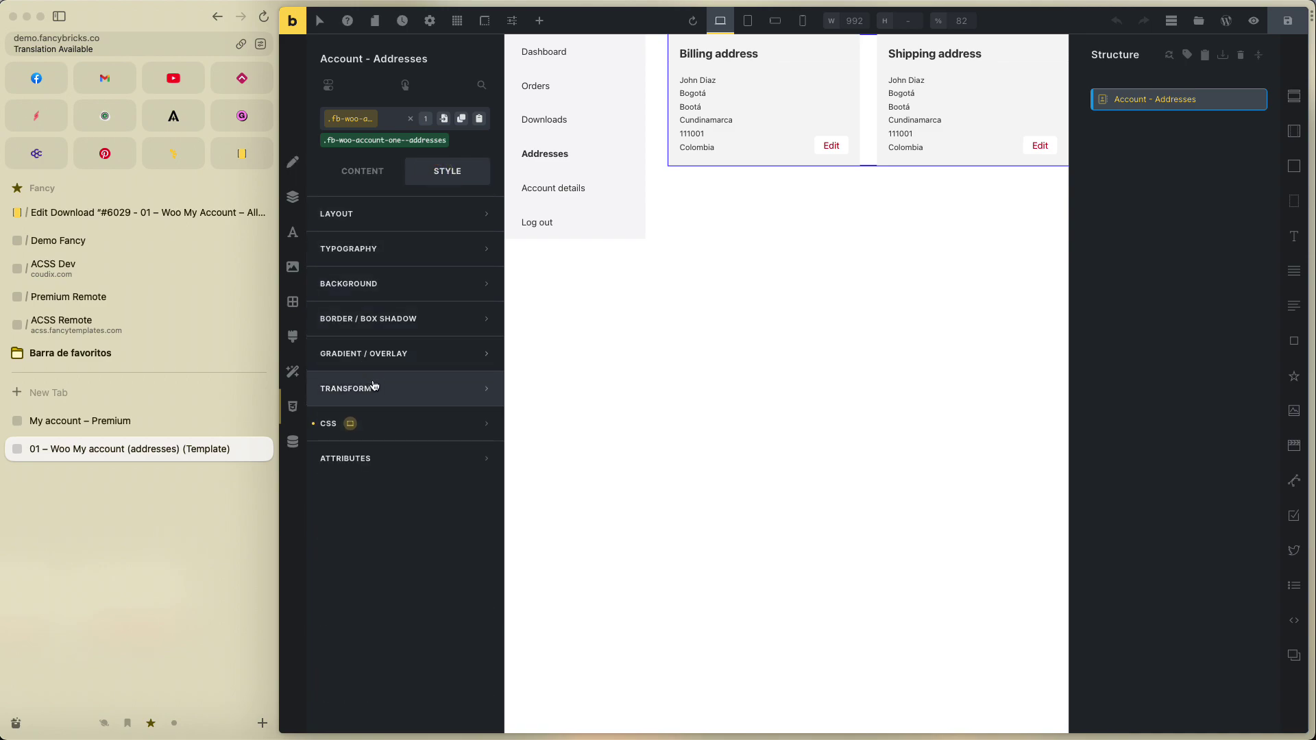
left_click(425, 420)
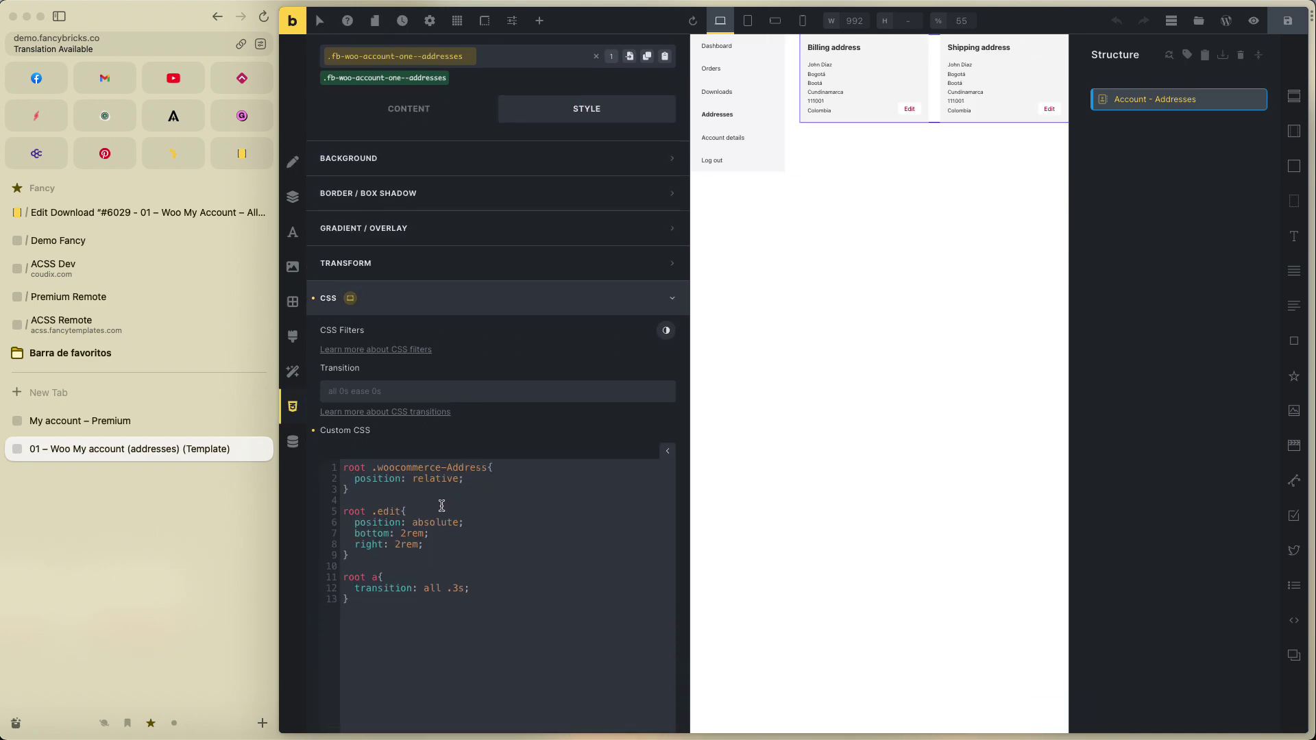
left_click(417, 542)
left_click_drag(417, 543, 353, 533)
left_click(470, 558)
double_click(371, 534)
left_click(437, 543)
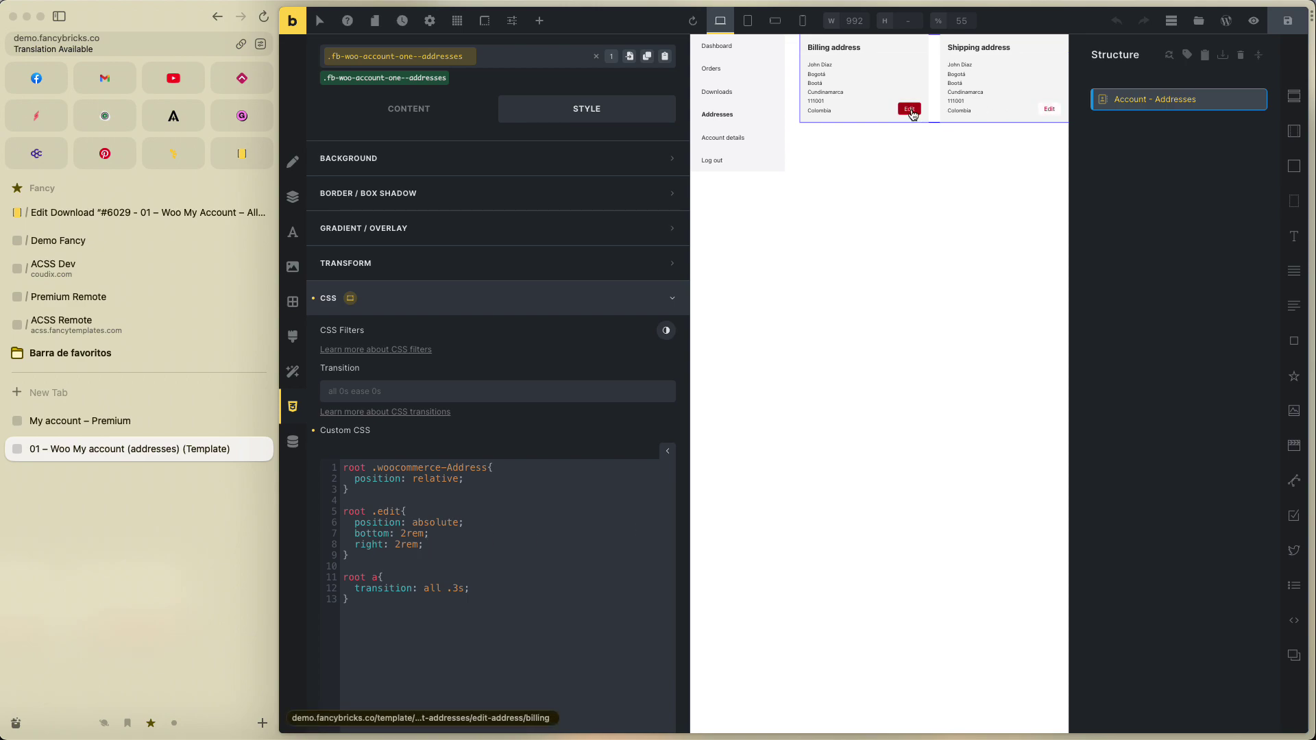
Replace the bottom property with top in the .edit rule of the Addresses custom CSS, and hide the browser's sidebar.
double_click(371, 533)
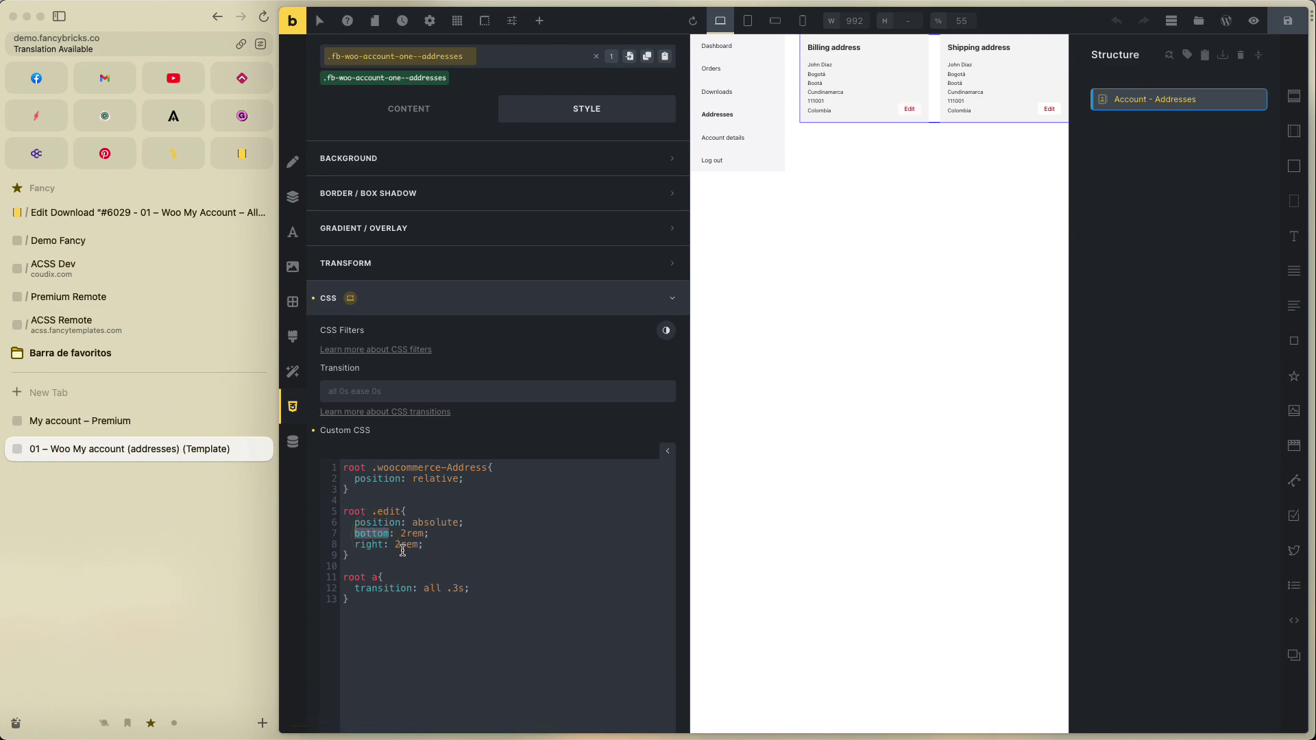
type("top")
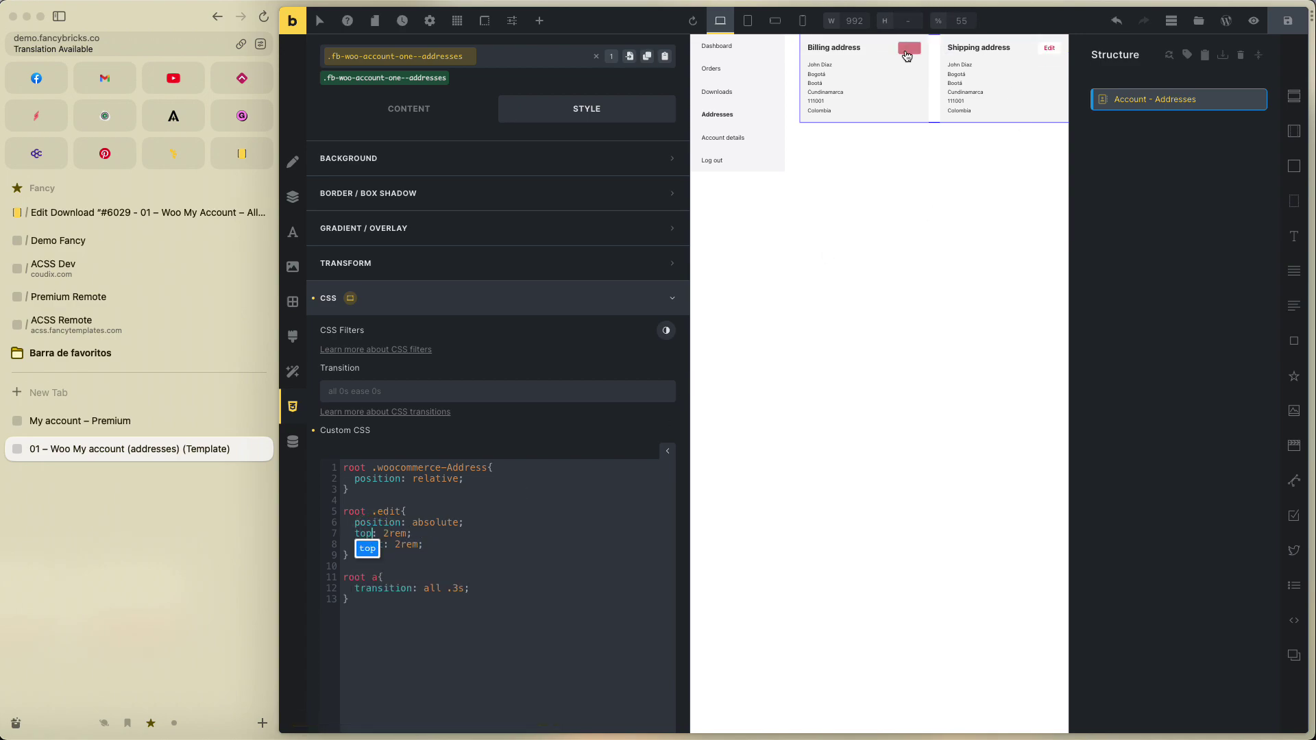
key("super+s")
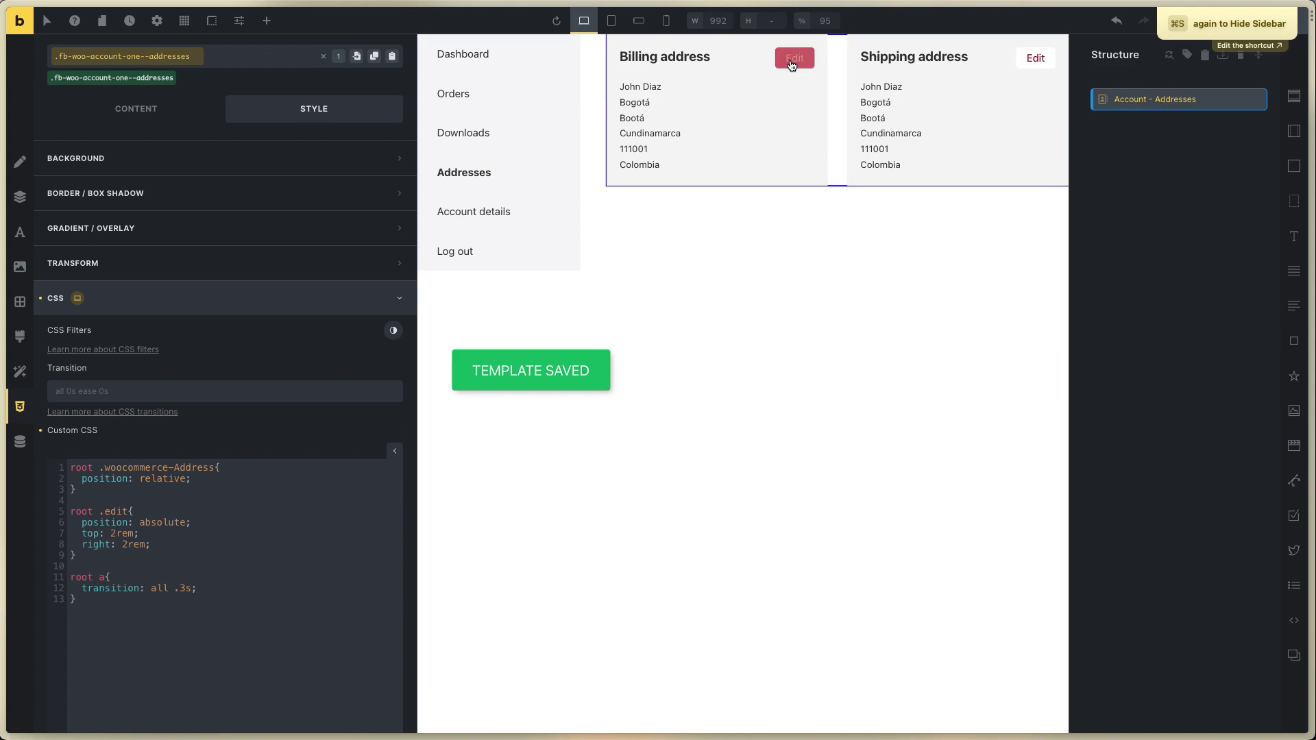
Change the .edit rule's top property back to bottom in the Addresses custom CSS, correcting its spelling.
double_click(87, 532)
type("bottom")
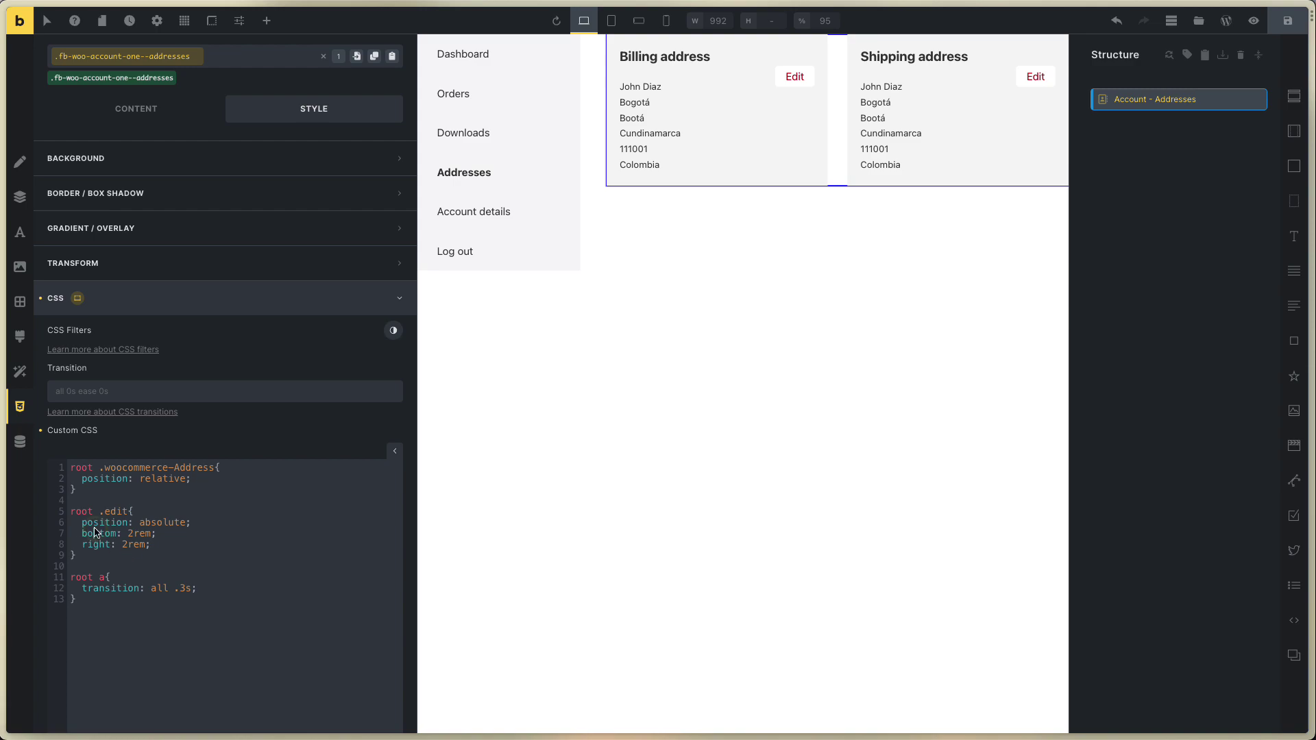
left_click(93, 533)
key("Right")
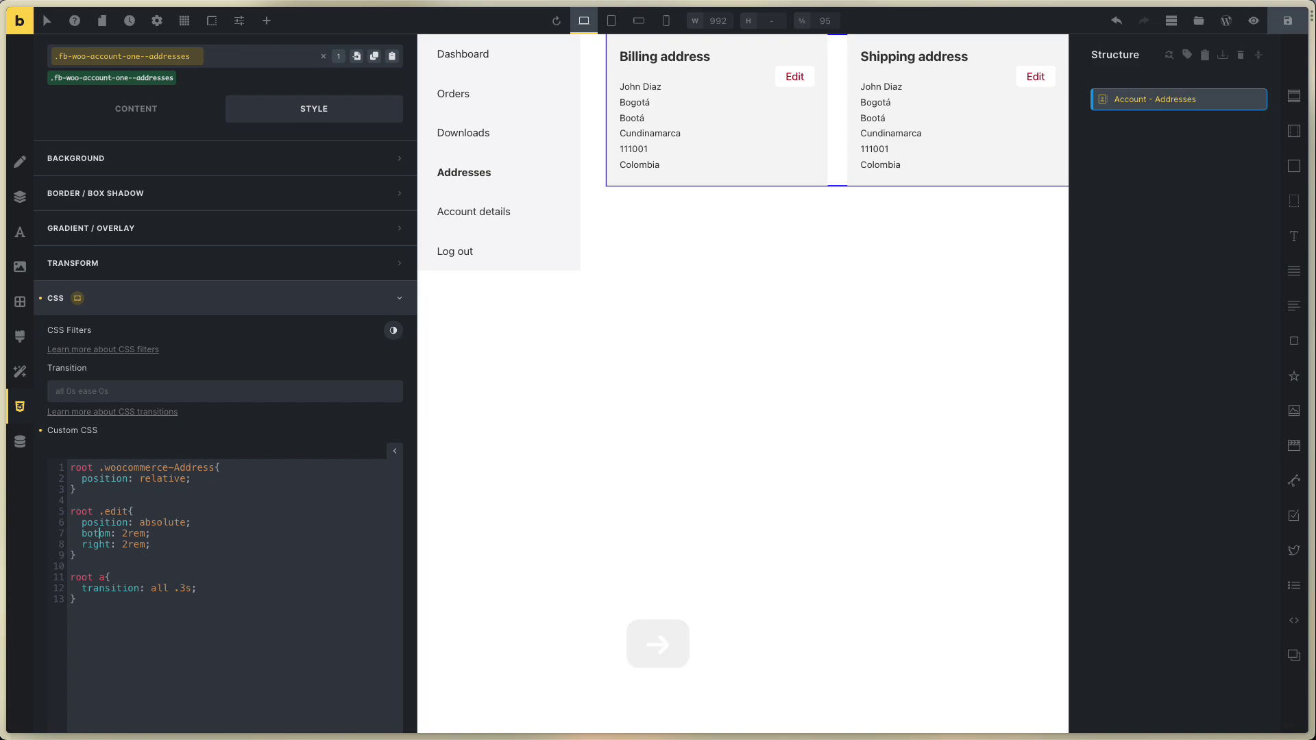
key("Delete")
key("Delete")
type("tom")
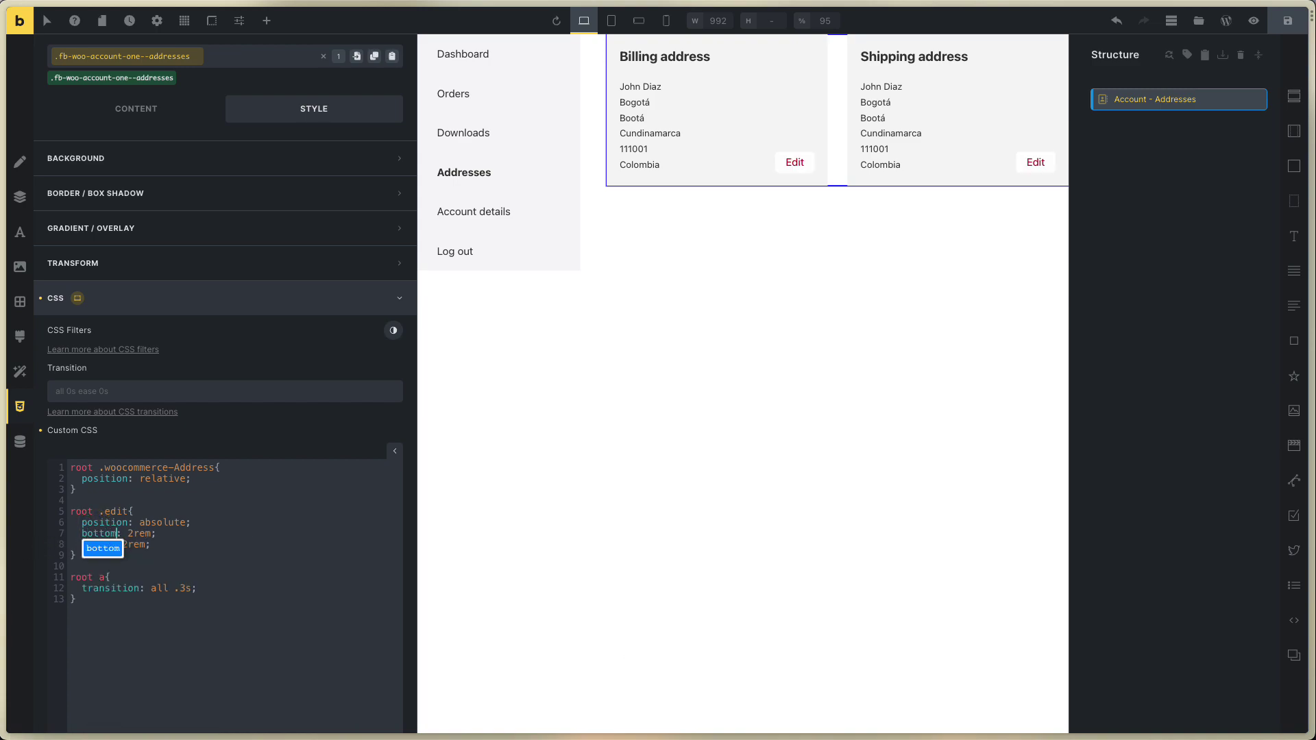
left_click(313, 547)
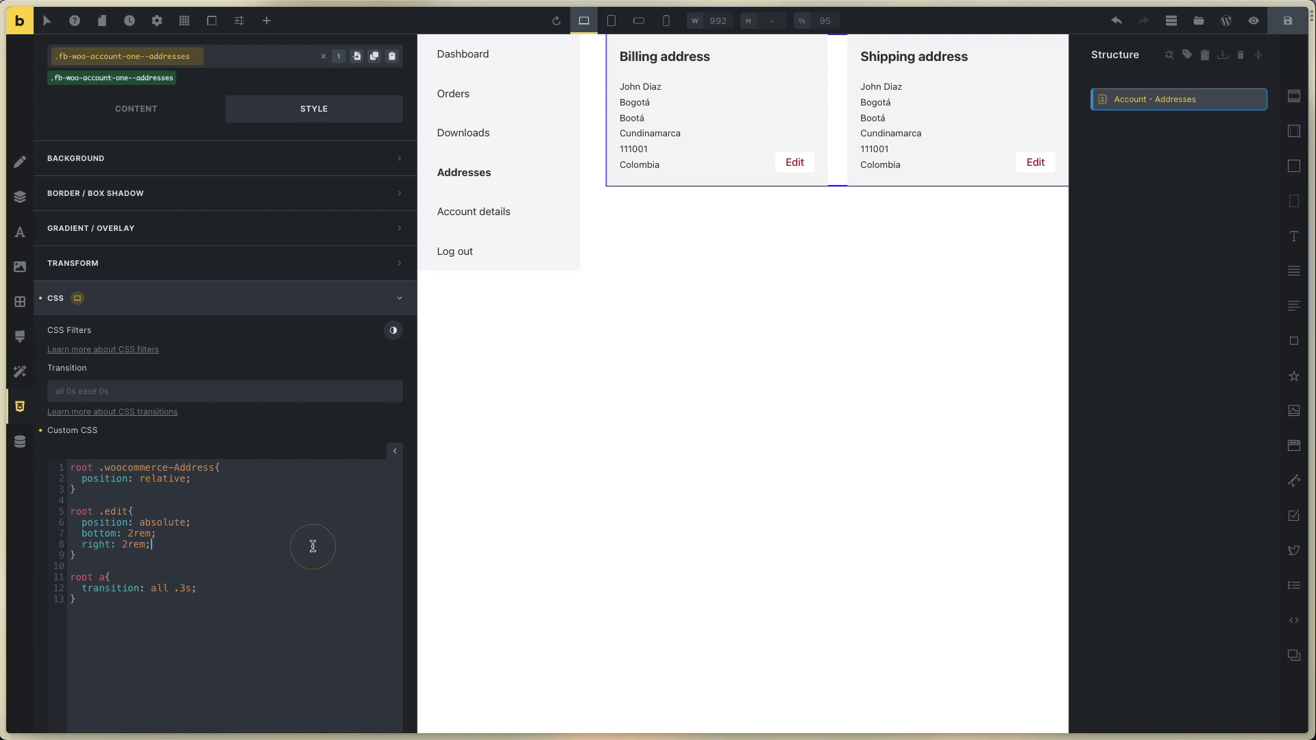
left_click(137, 545)
Examine the padding, background, border and typography settings for the address, edit link and title of Account - Addresses.
left_click(137, 110)
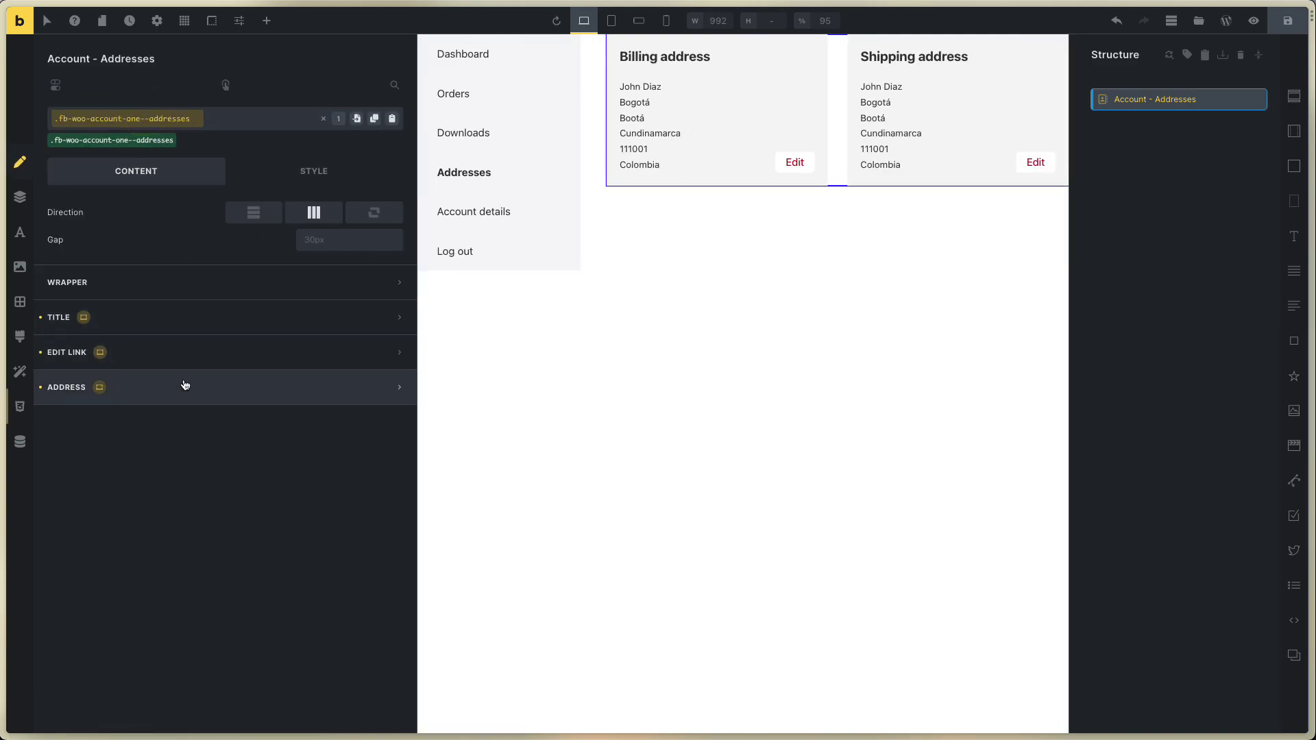
left_click(185, 384)
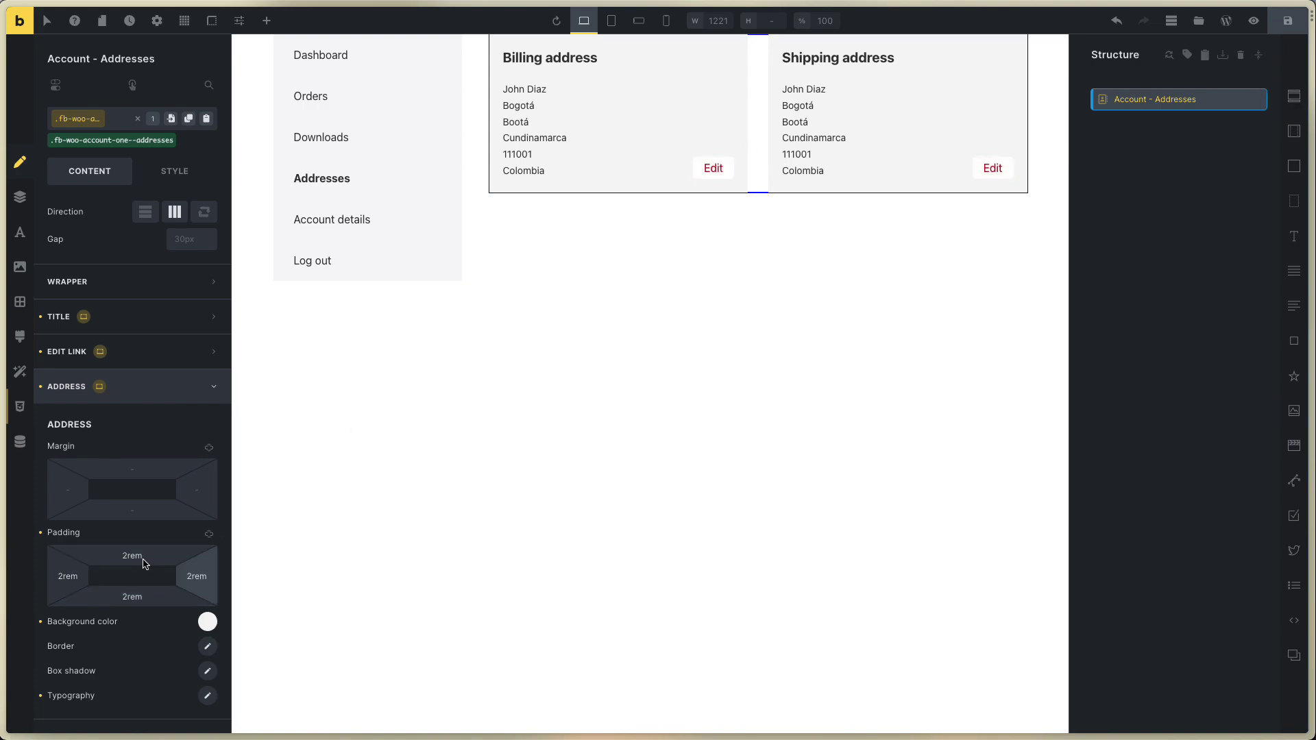
left_click(130, 362)
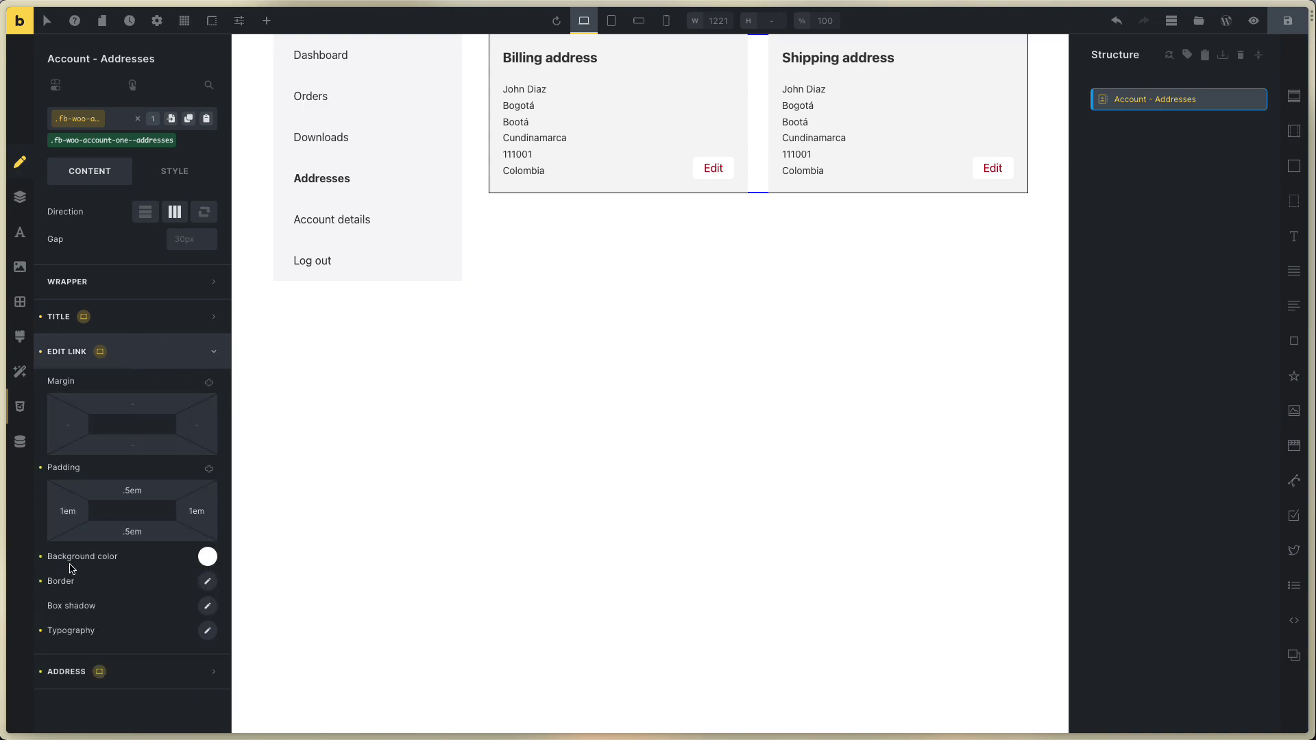
left_click(142, 323)
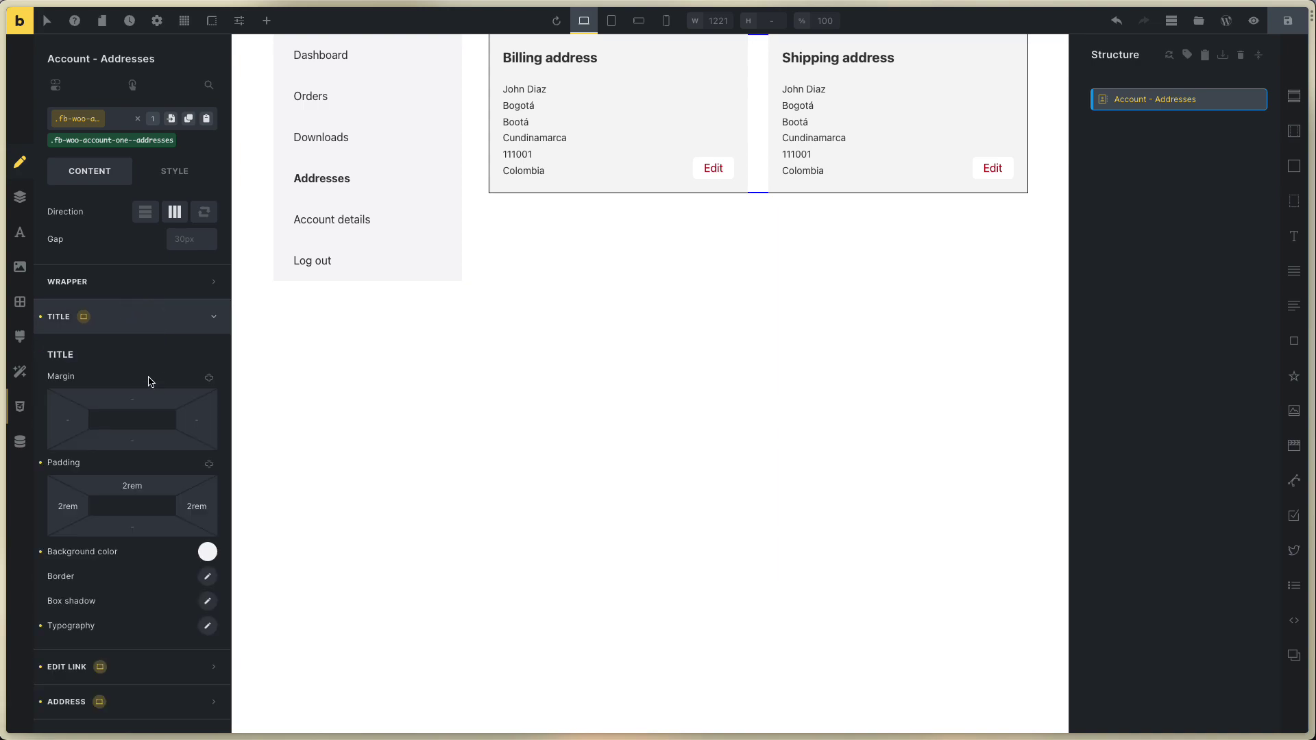
left_click(149, 325)
Save the Addresses template and close its tab, and open the billing address for editing on the My account page.
left_click(1288, 20)
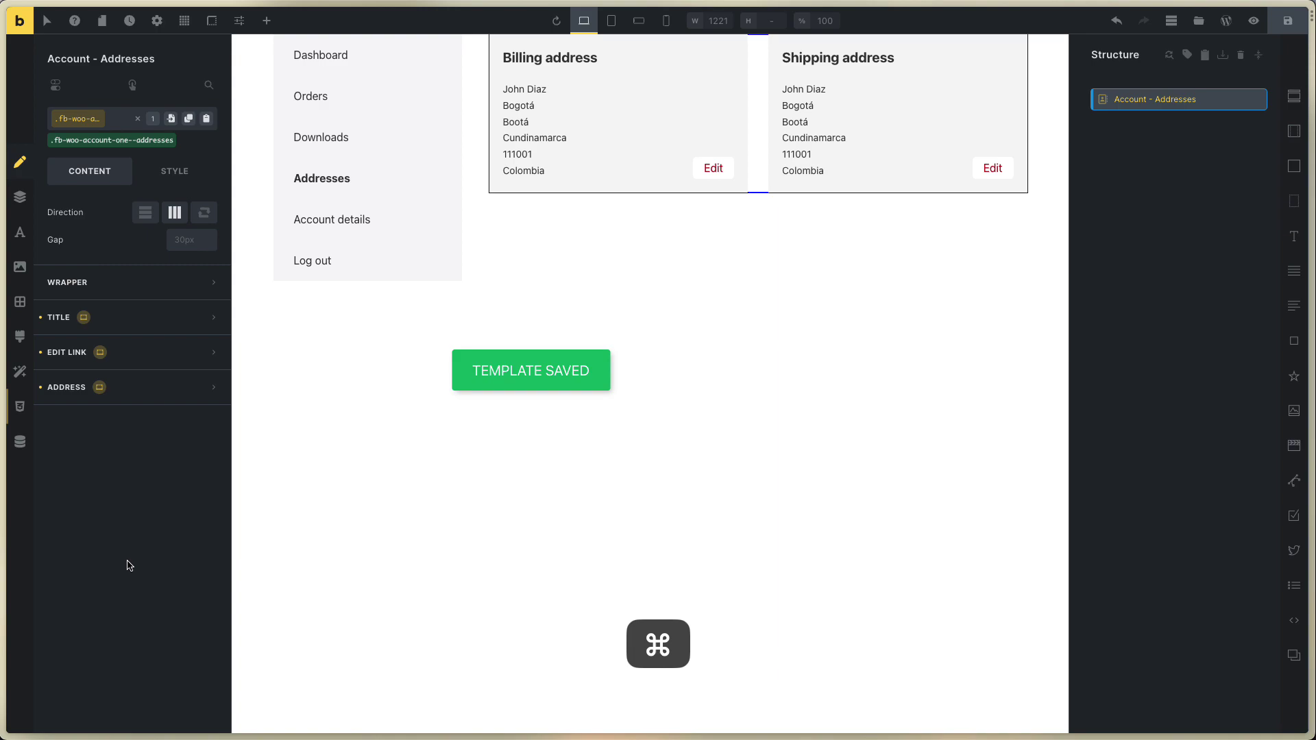
key("super+s")
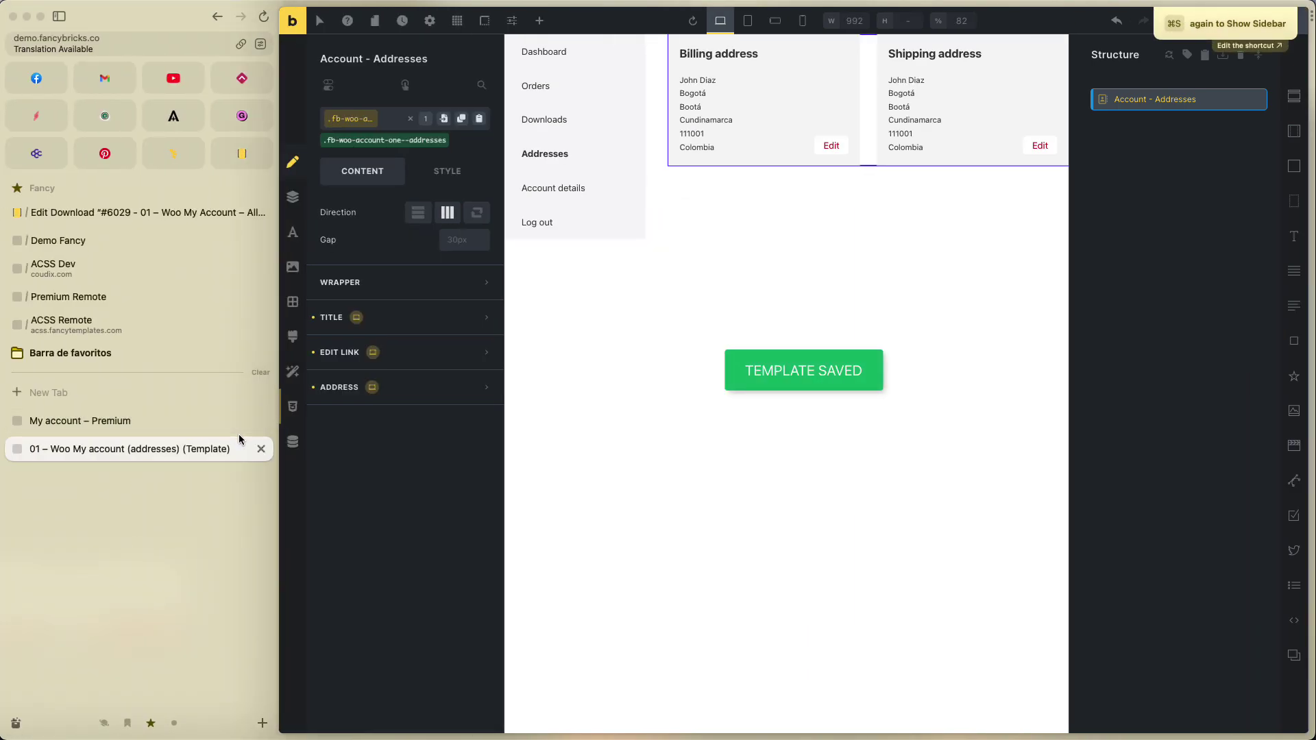
left_click(261, 449)
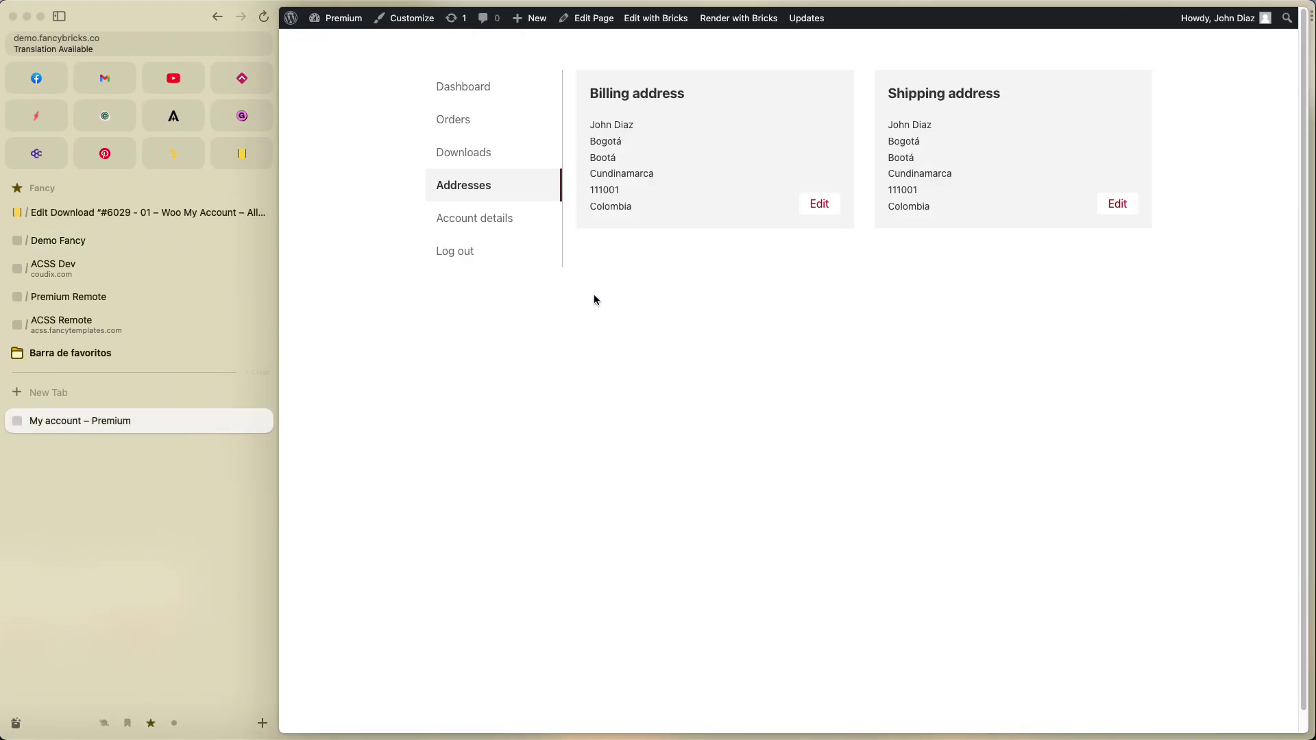
left_click(819, 203)
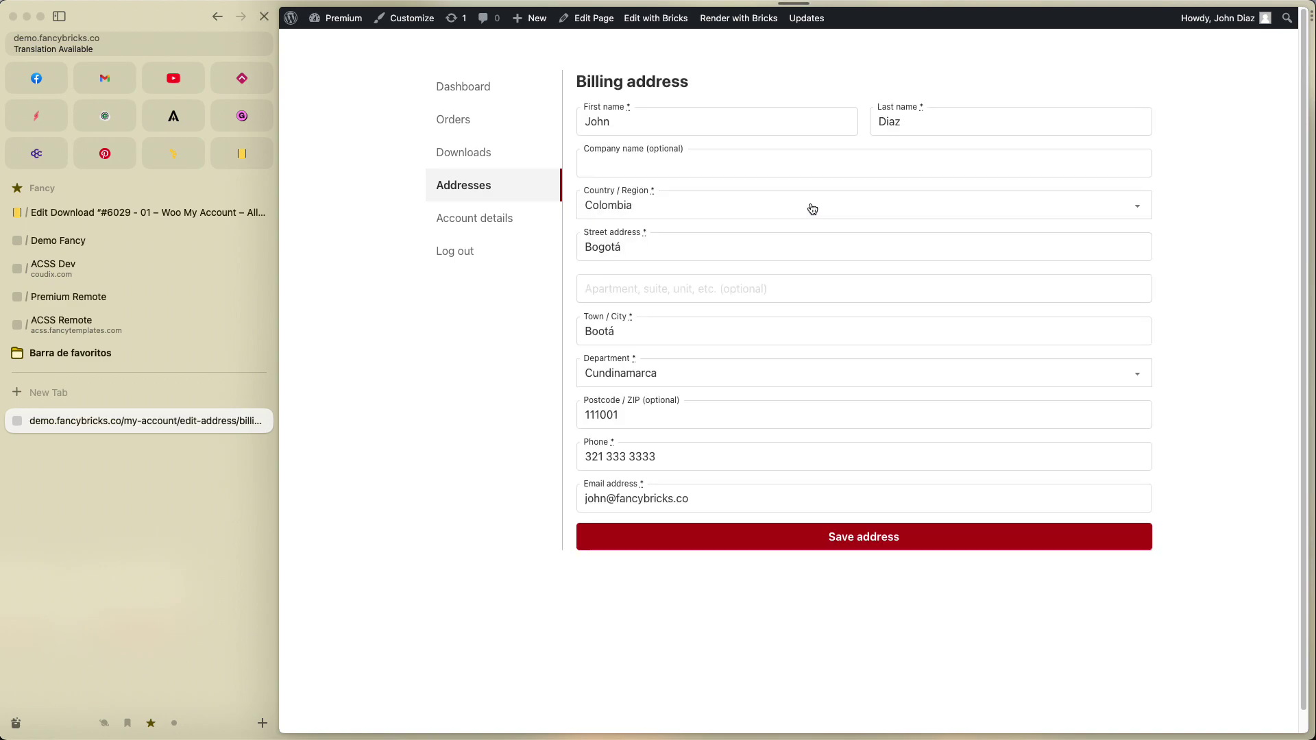
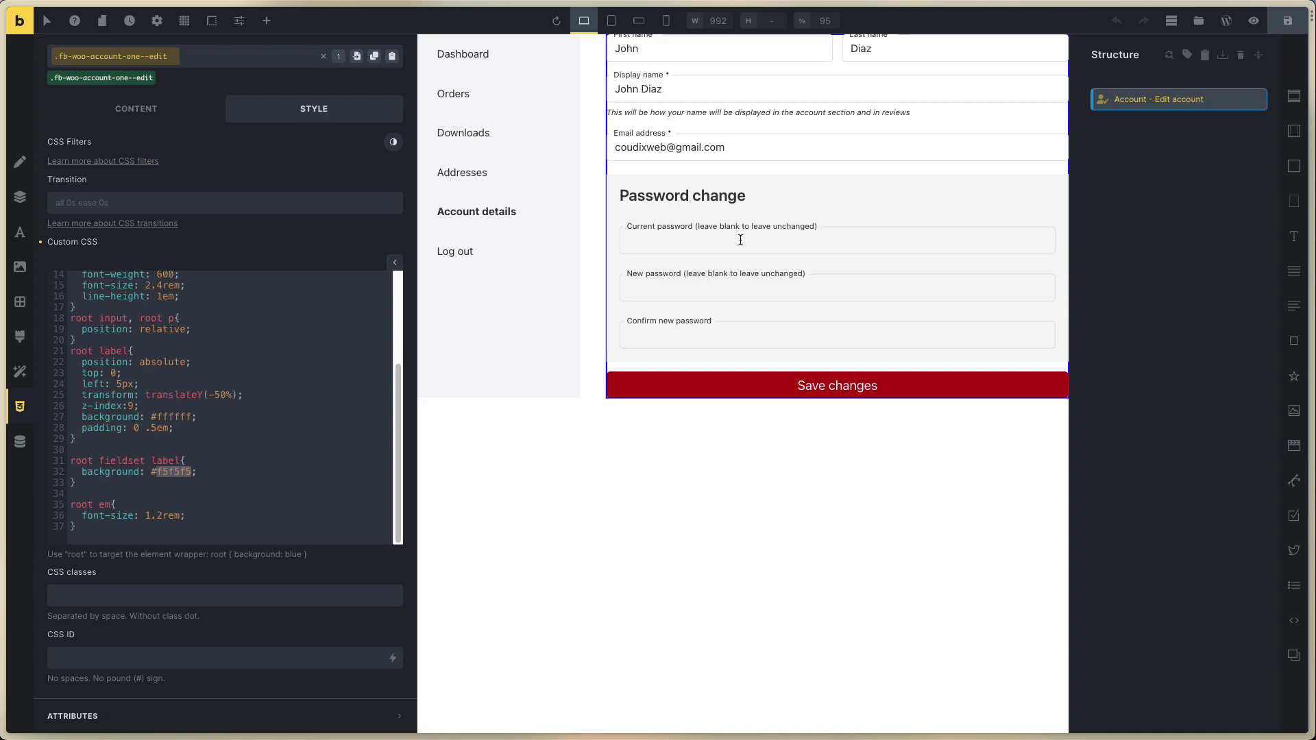
Copy the fieldset label's background hex code in the fb-woo-account-one--edit custom CSS and replace it with ff.
scroll(213, 490, "up", 1)
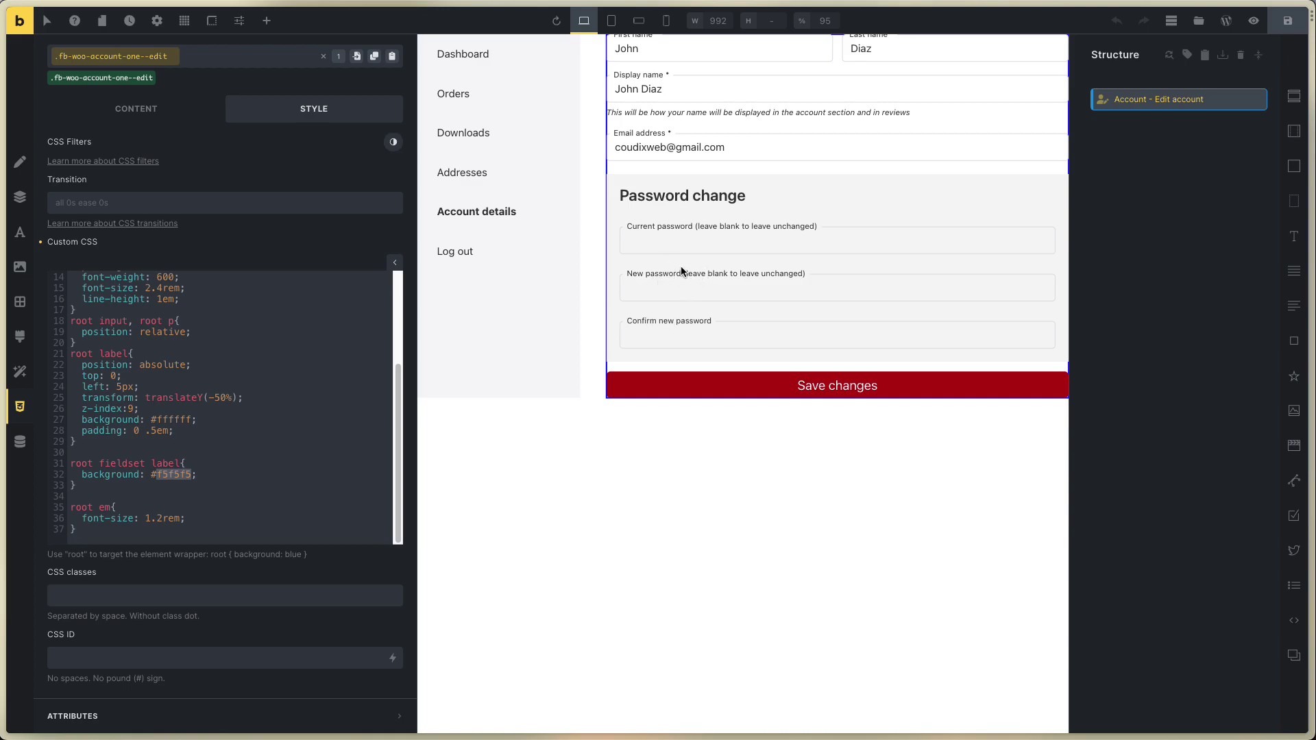
left_click_drag(191, 474, 181, 477)
key("super+c")
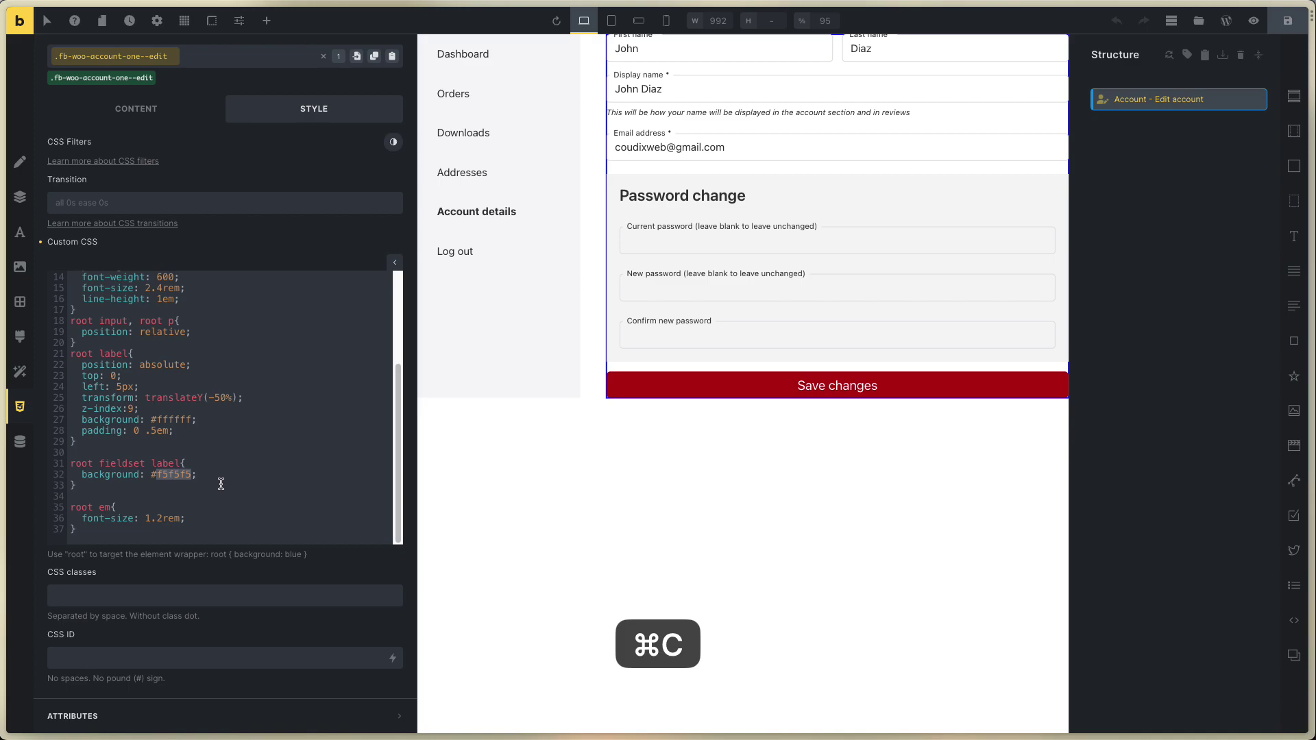
type("ff")
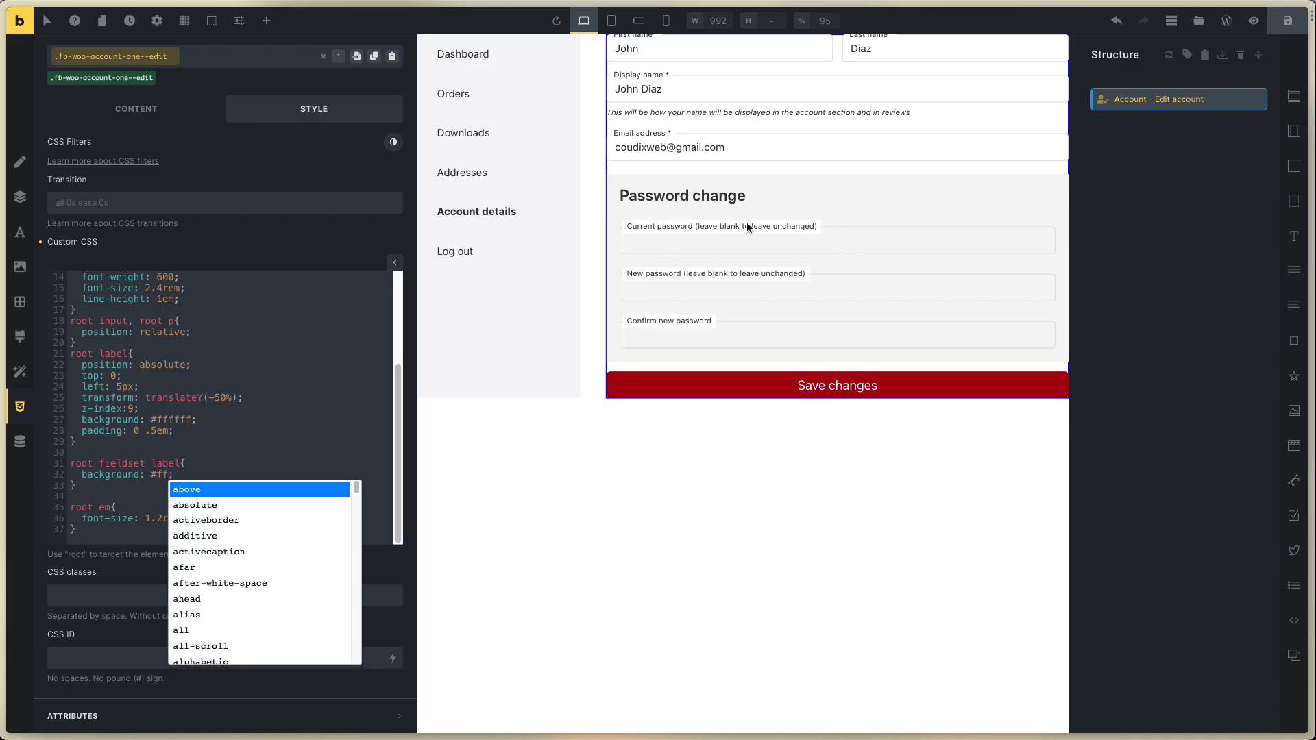
Restore the fieldset label background to #f5f5f5 by pasting the copied hex code.
left_click(145, 473)
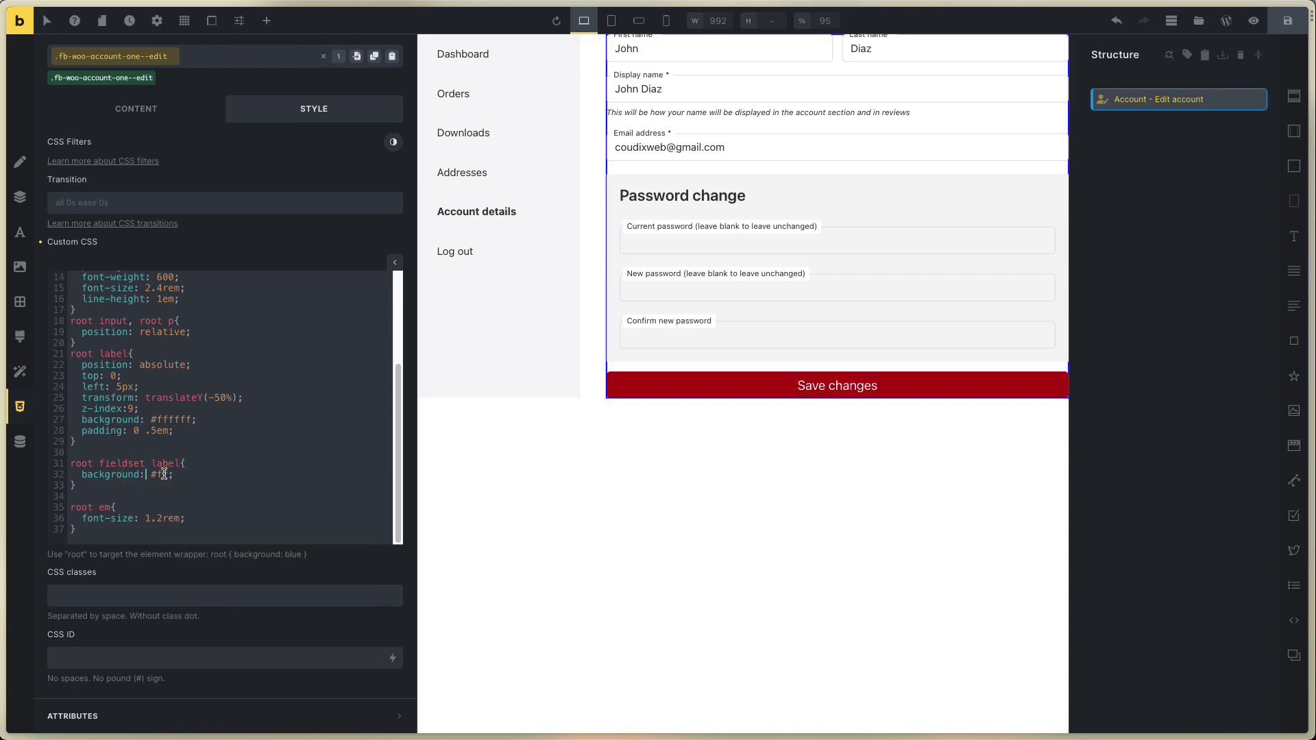
double_click(162, 473)
key("super+v")
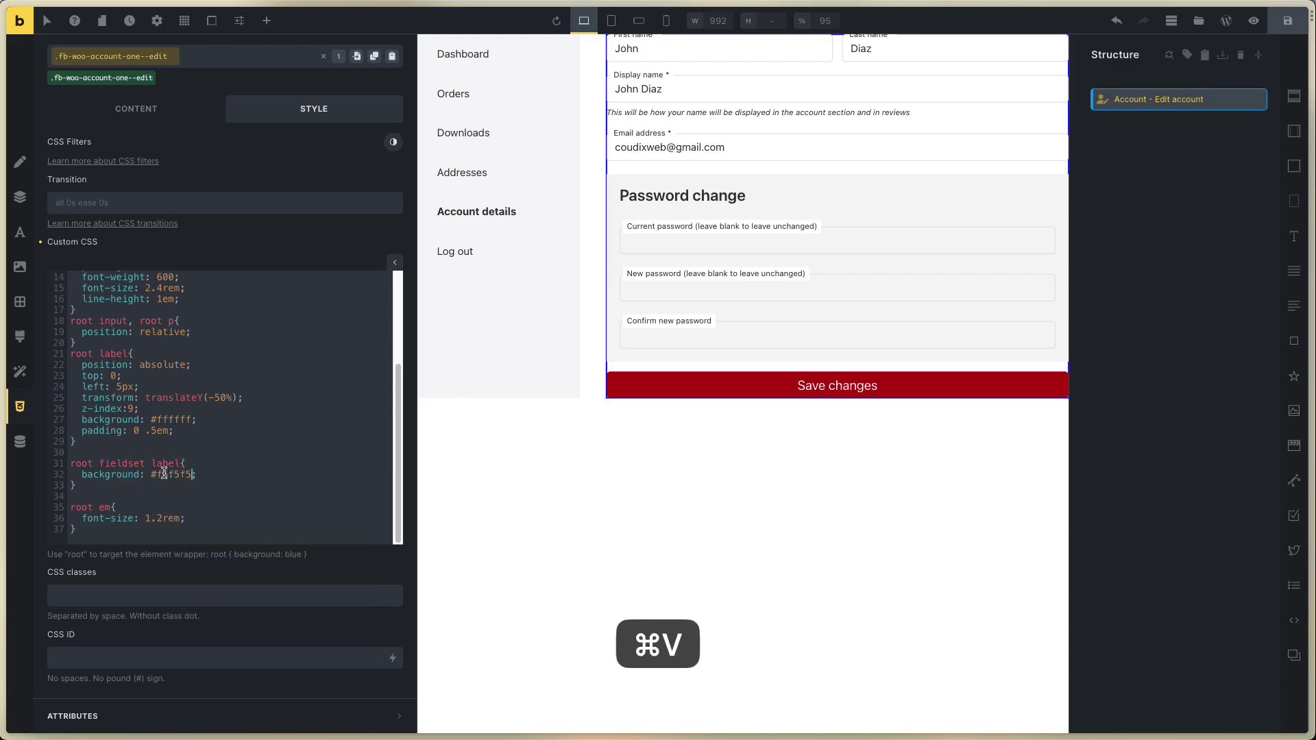
Examine the label, input, legend, fieldset and button rules in the Edit account custom CSS.
scroll(170, 439, "up", 1)
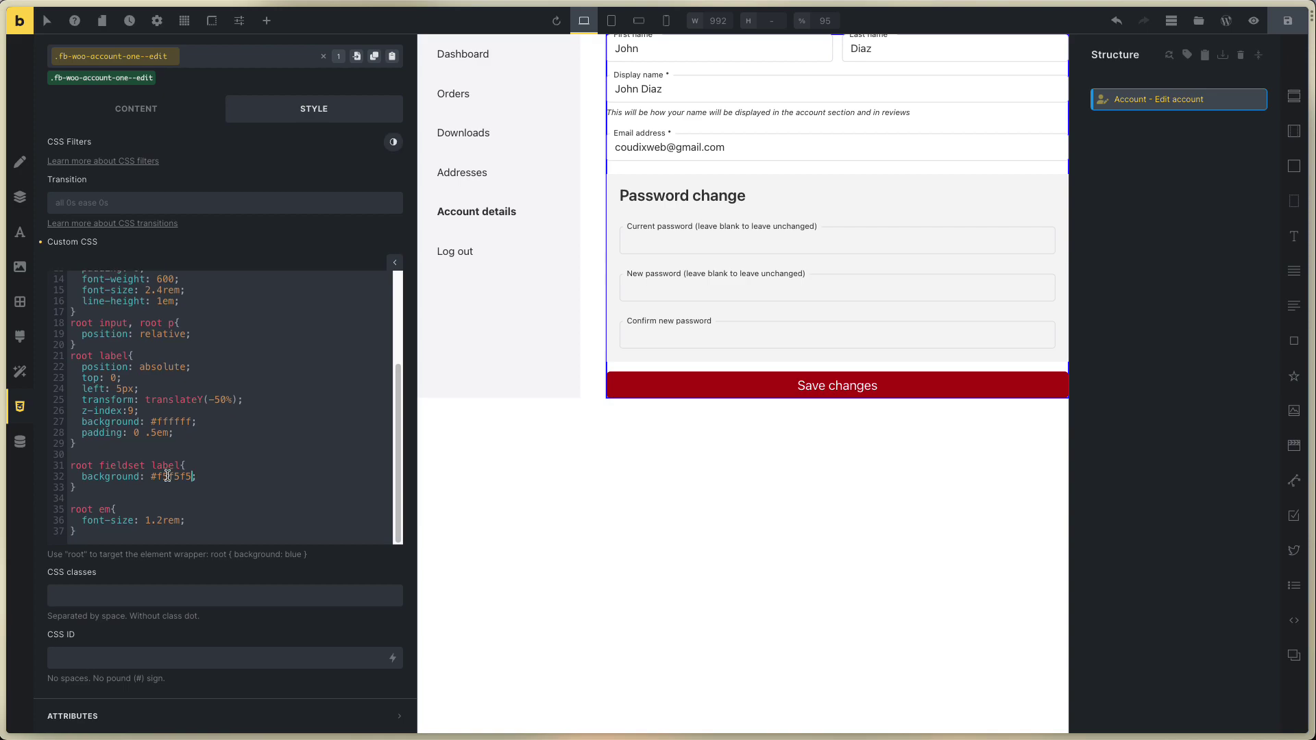
left_click(169, 440)
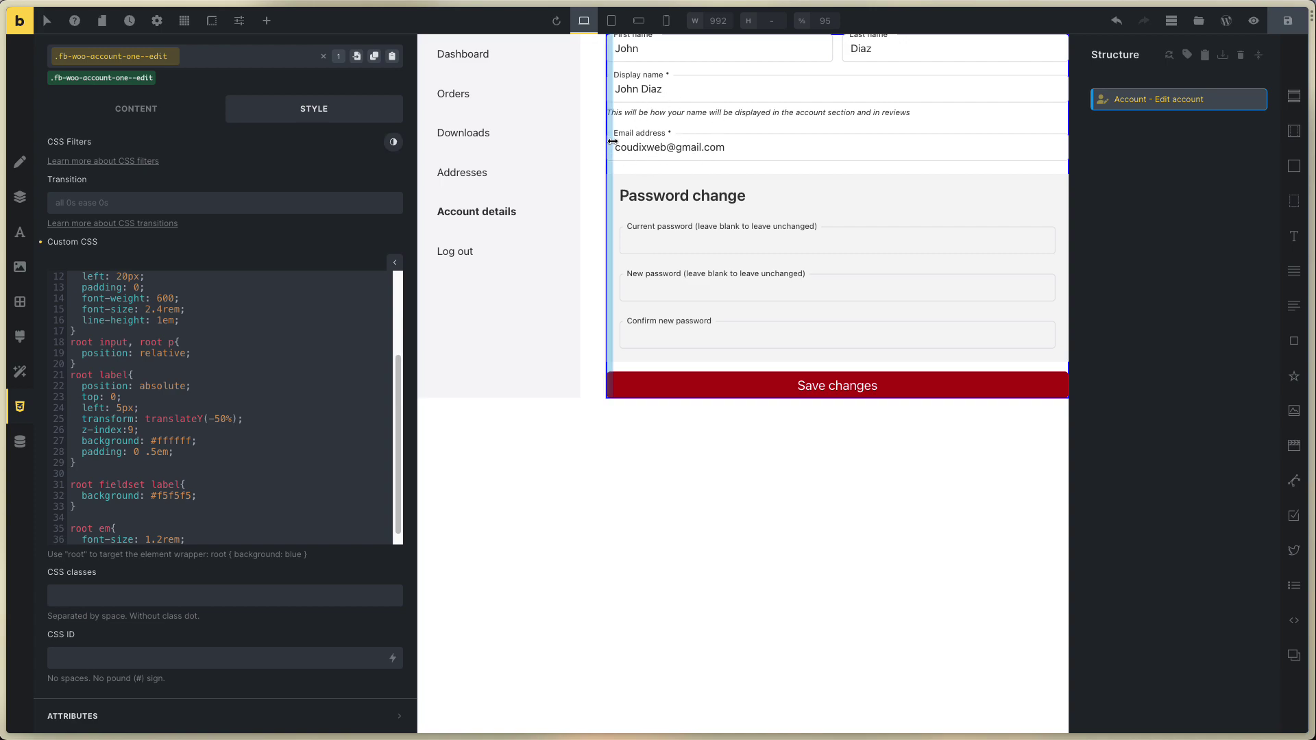
scroll(185, 434, "up", 5)
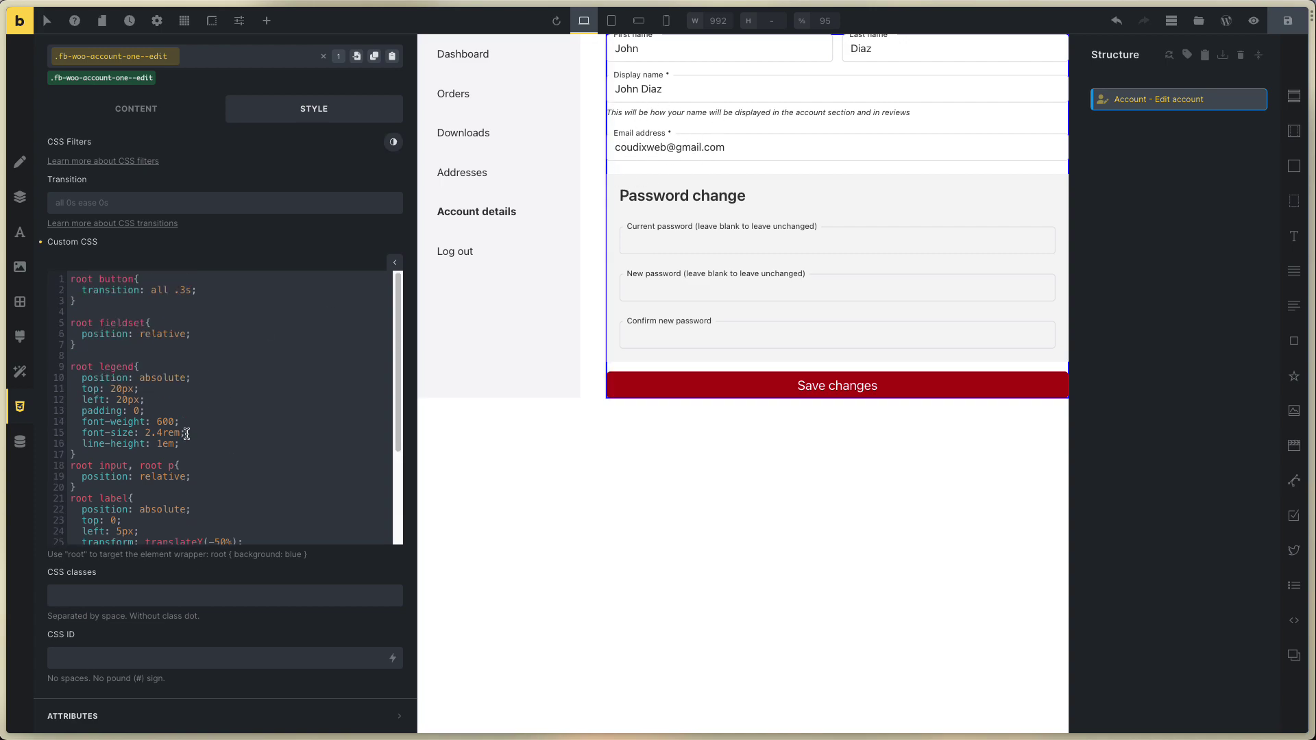
Review the Field and Fieldset content settings of the .fb-woo-account-one--edit class.
scroll(223, 458, "down", 4)
scroll(223, 453, "up", 4)
left_click(135, 108)
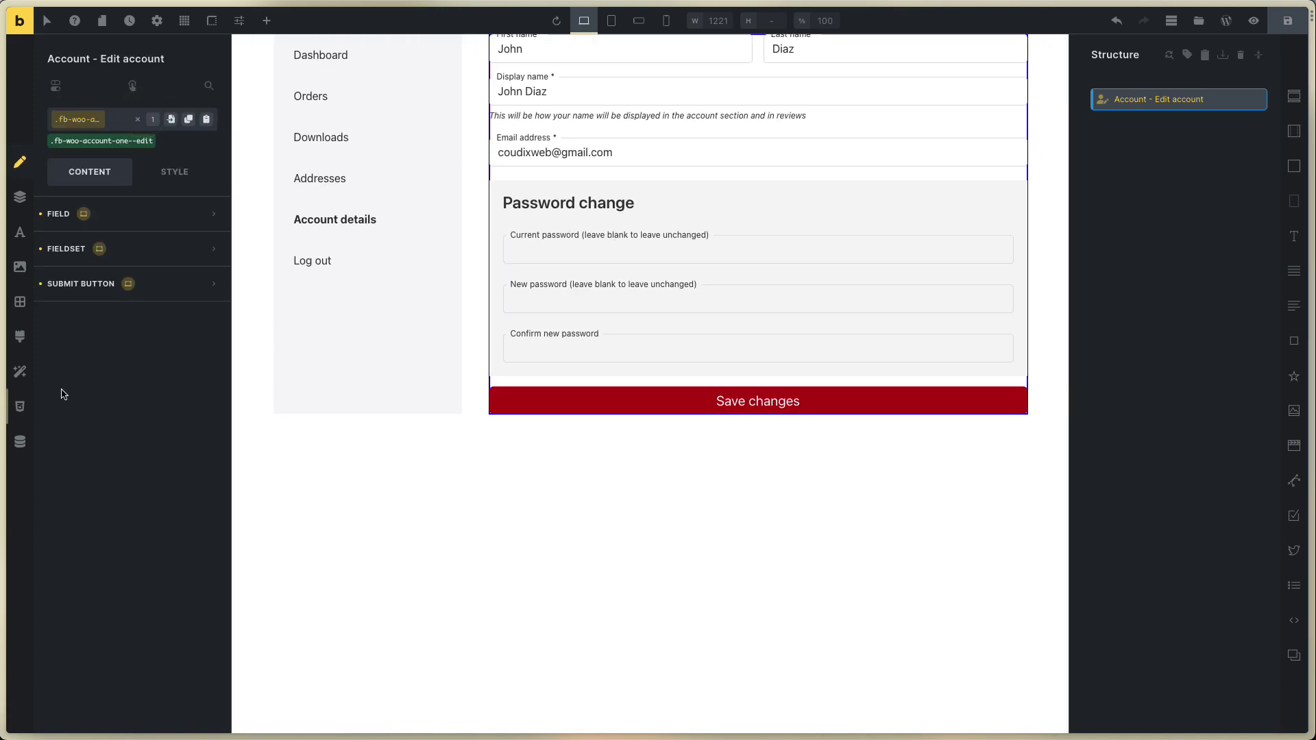
left_click(149, 215)
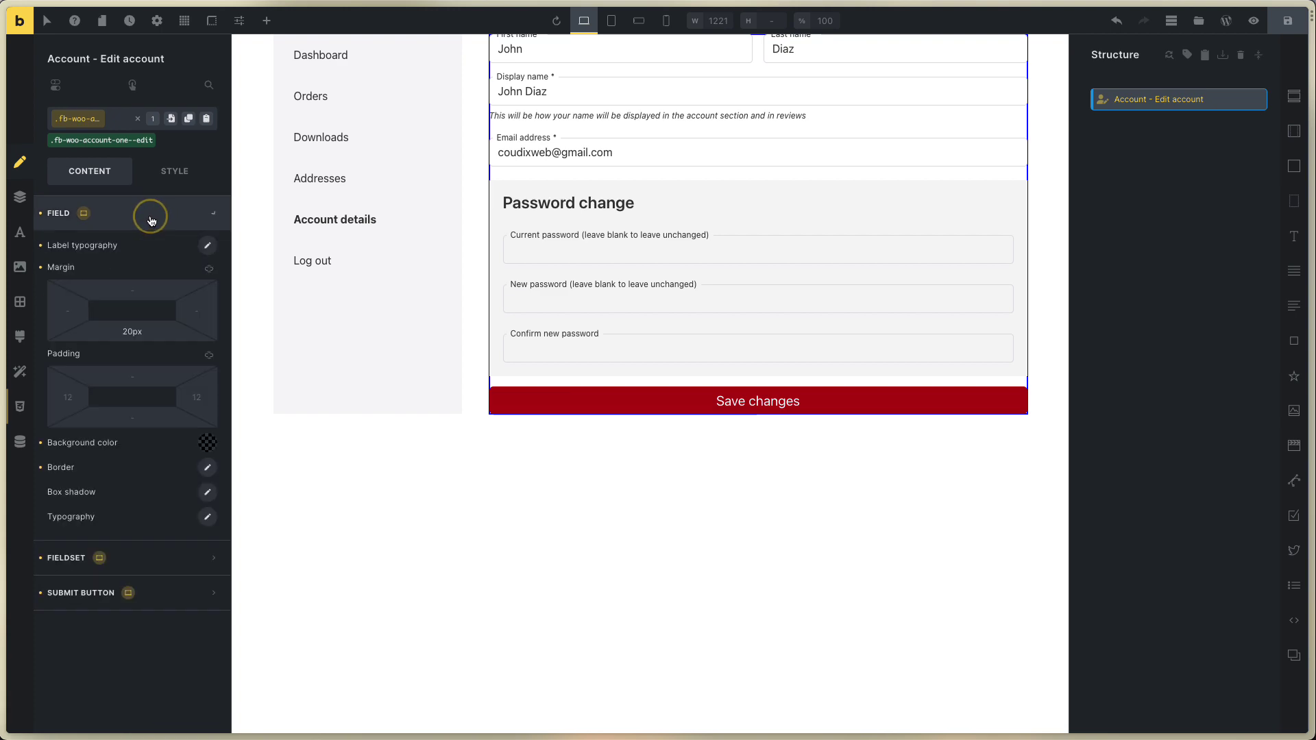
left_click(152, 218)
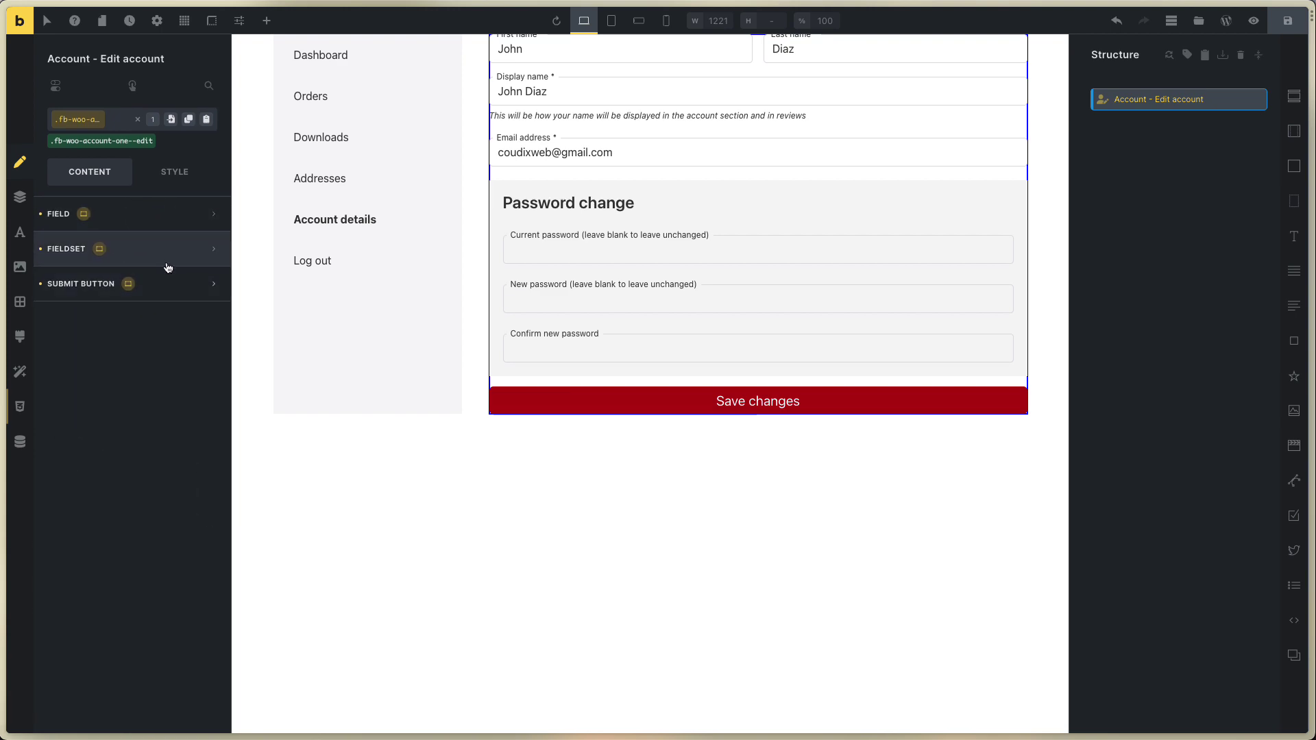
left_click(171, 255)
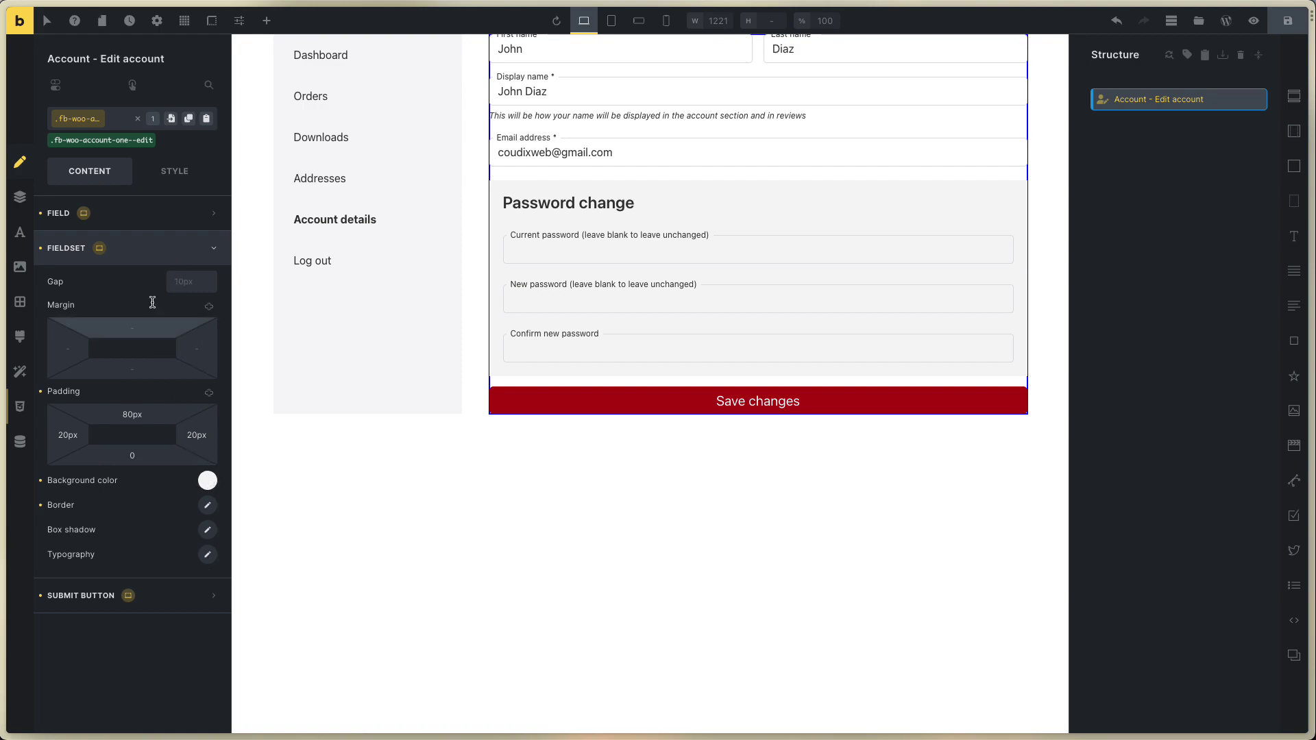
Examine the background colours of the fieldset label and the general label in the Edit account custom CSS.
left_click(175, 171)
left_click(137, 424)
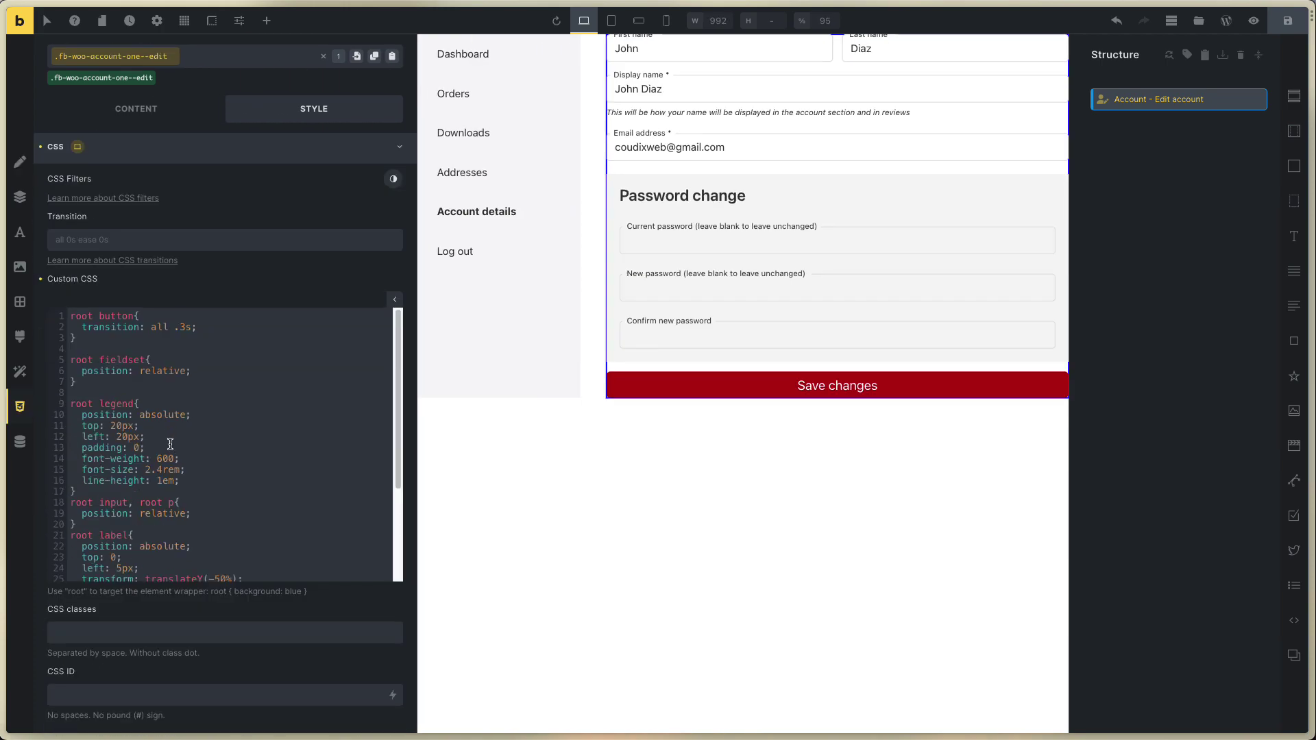
scroll(187, 473, "down", 5)
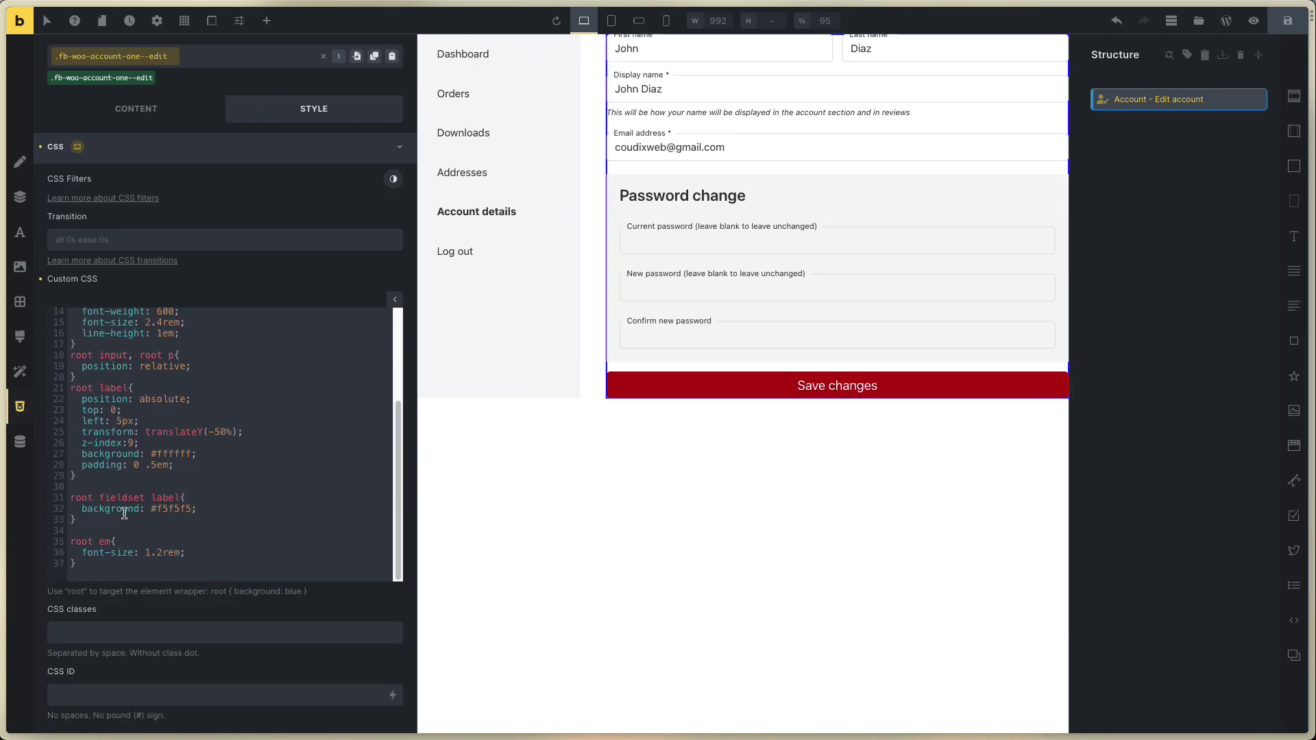
double_click(152, 515)
scroll(206, 535, "up", 3)
scroll(181, 487, "down", 2)
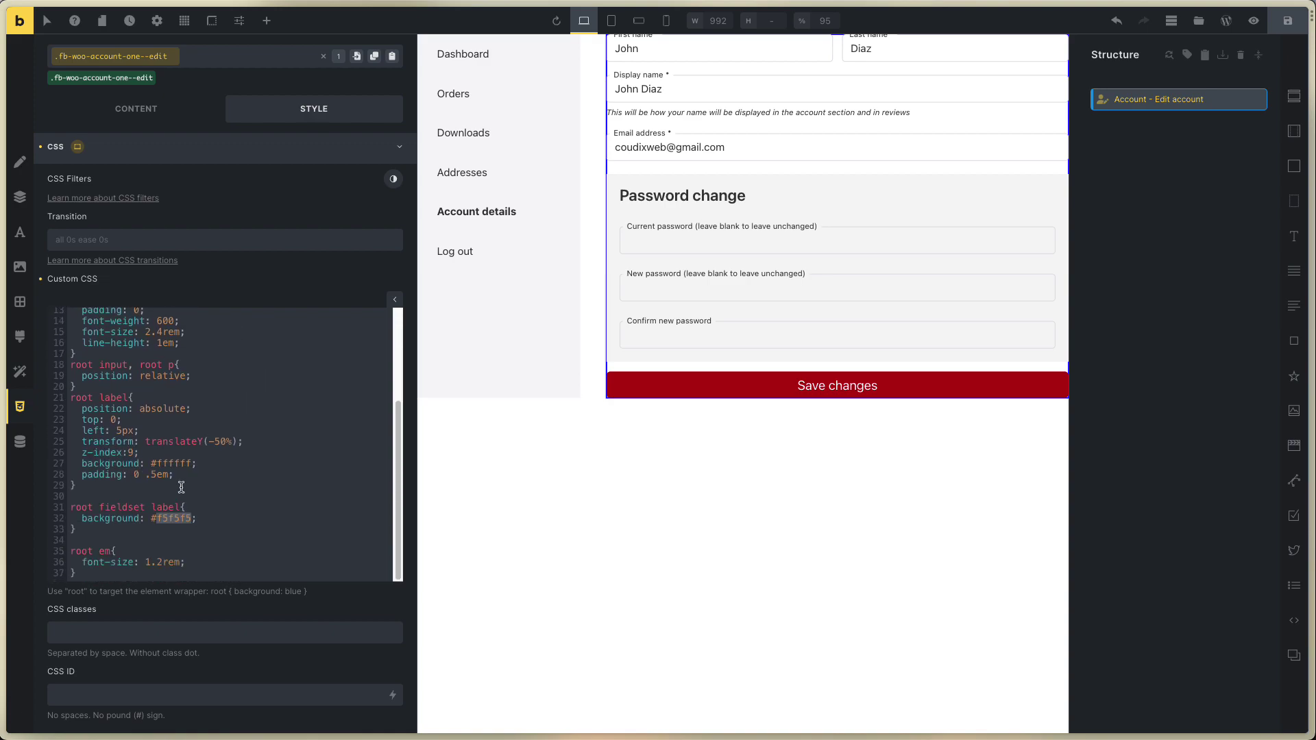
double_click(171, 463)
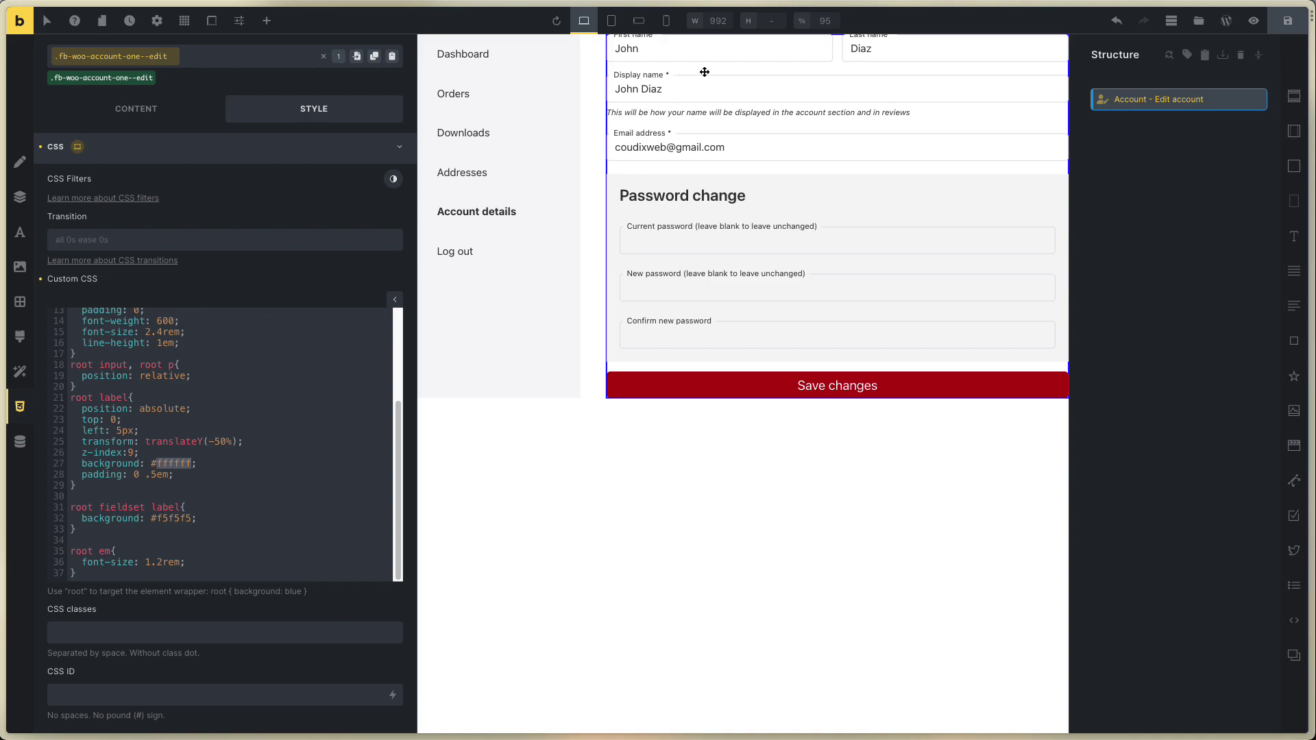
Save the Edit – Details template, close its tab and return to the My account page.
left_click(1287, 21)
key("super+s")
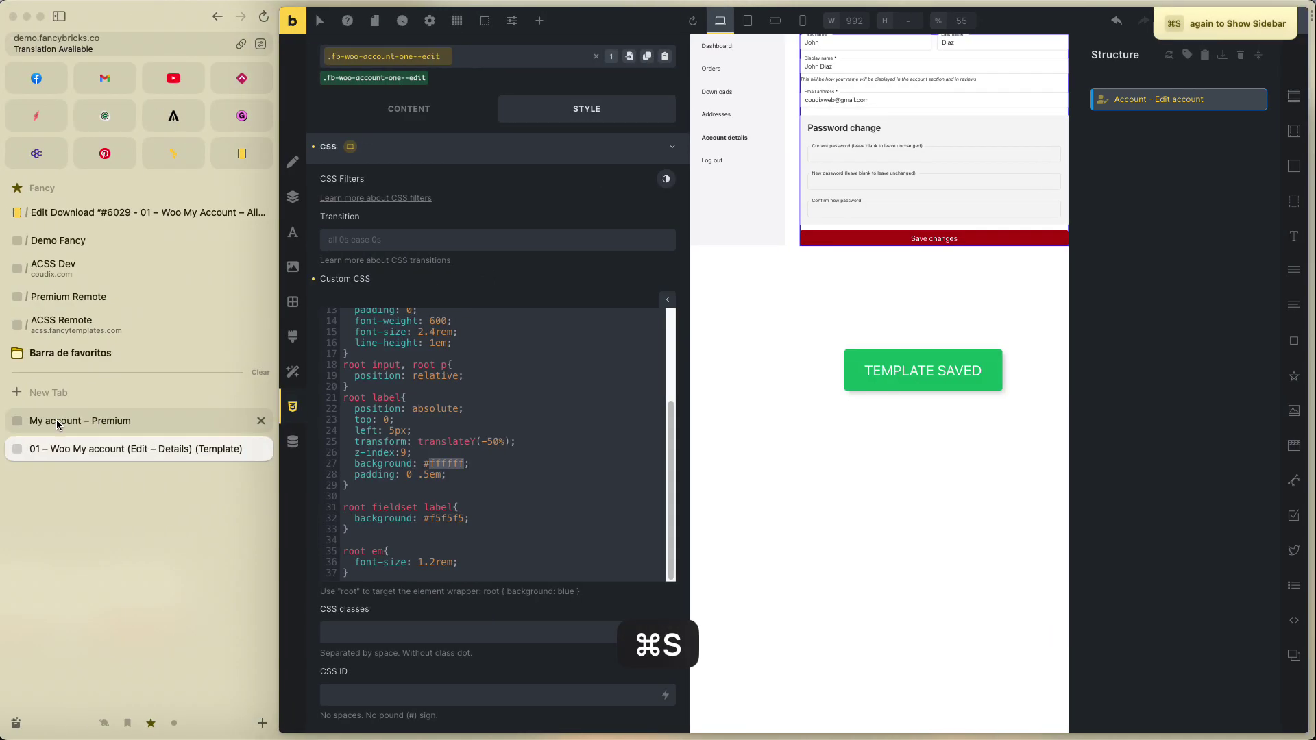
left_click(261, 449)
left_click(137, 422)
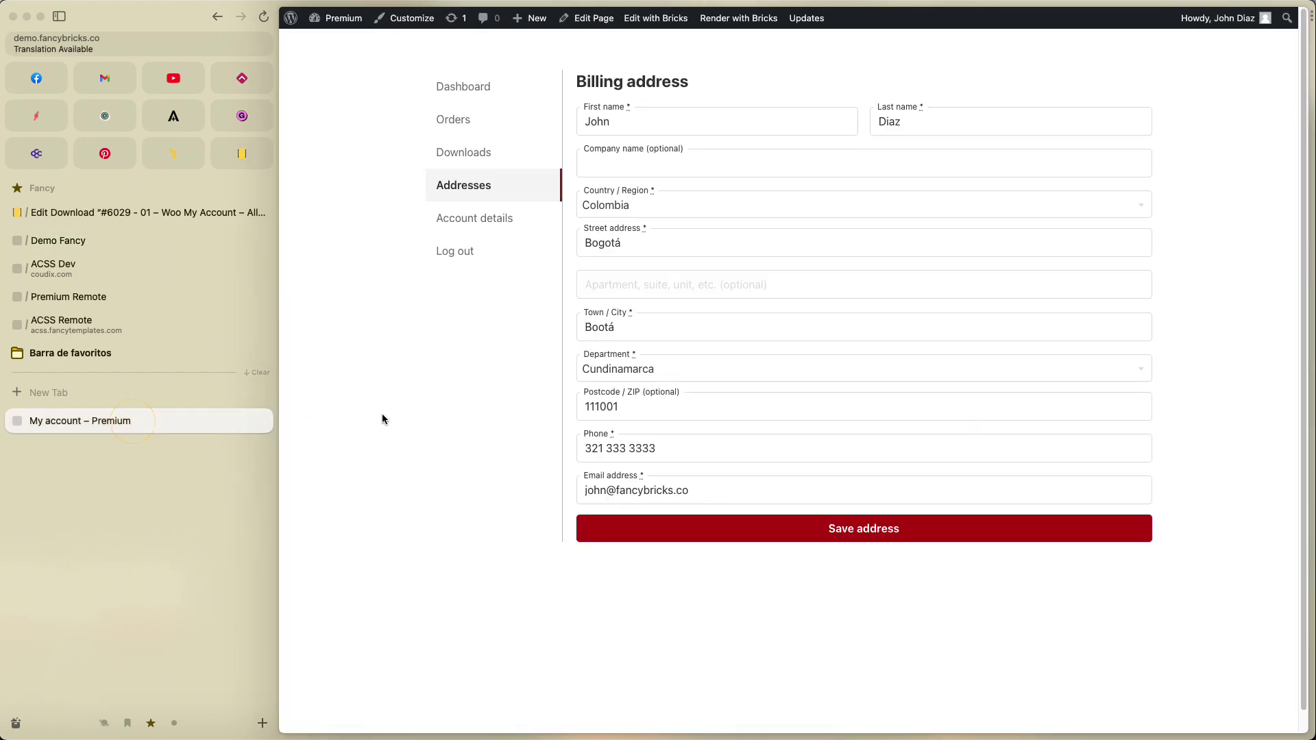
View the Account details form on the My account page, and open the billing address for editing.
left_click(495, 219)
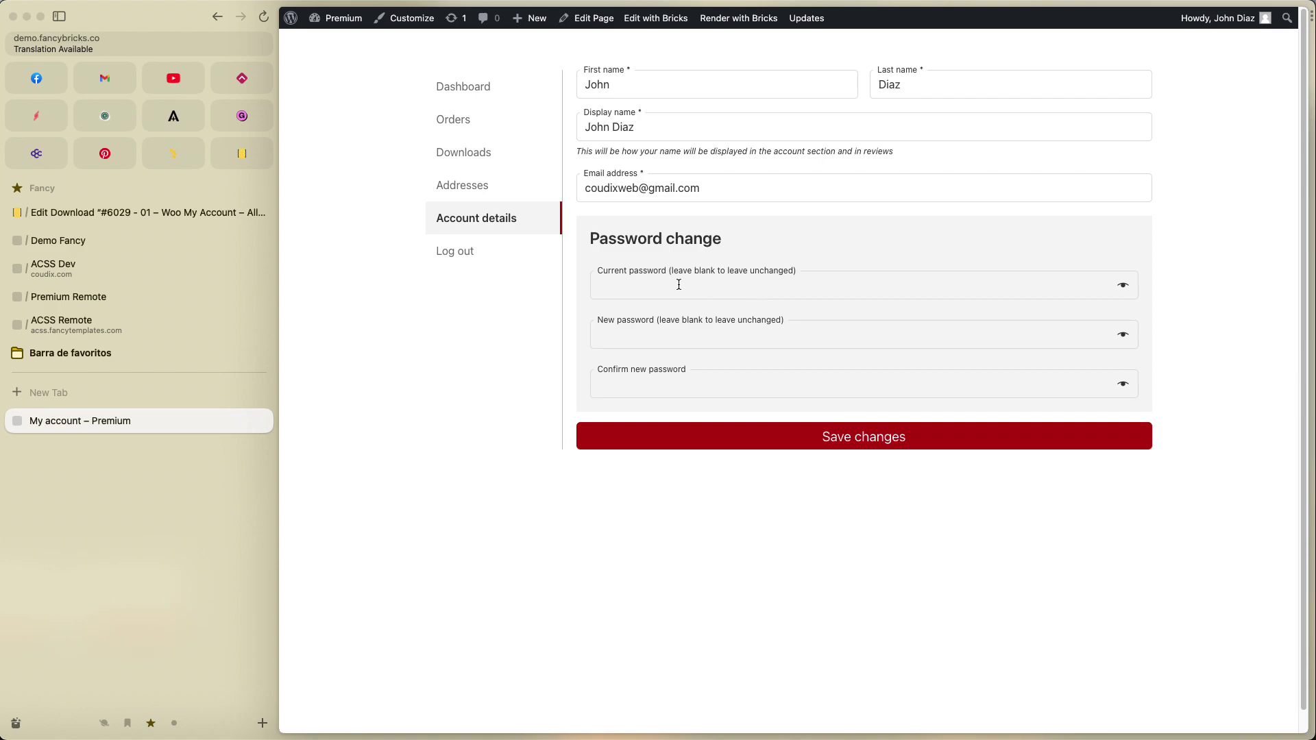
left_click(511, 190)
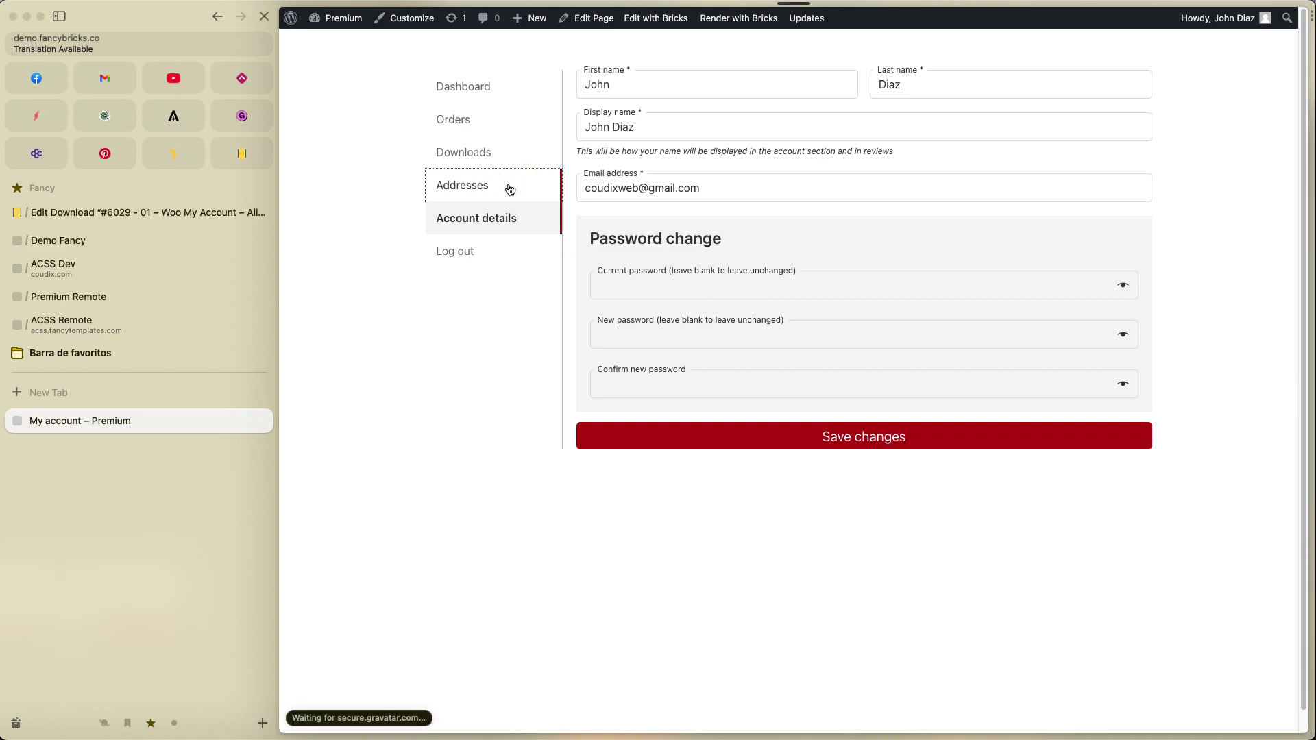
left_click(828, 210)
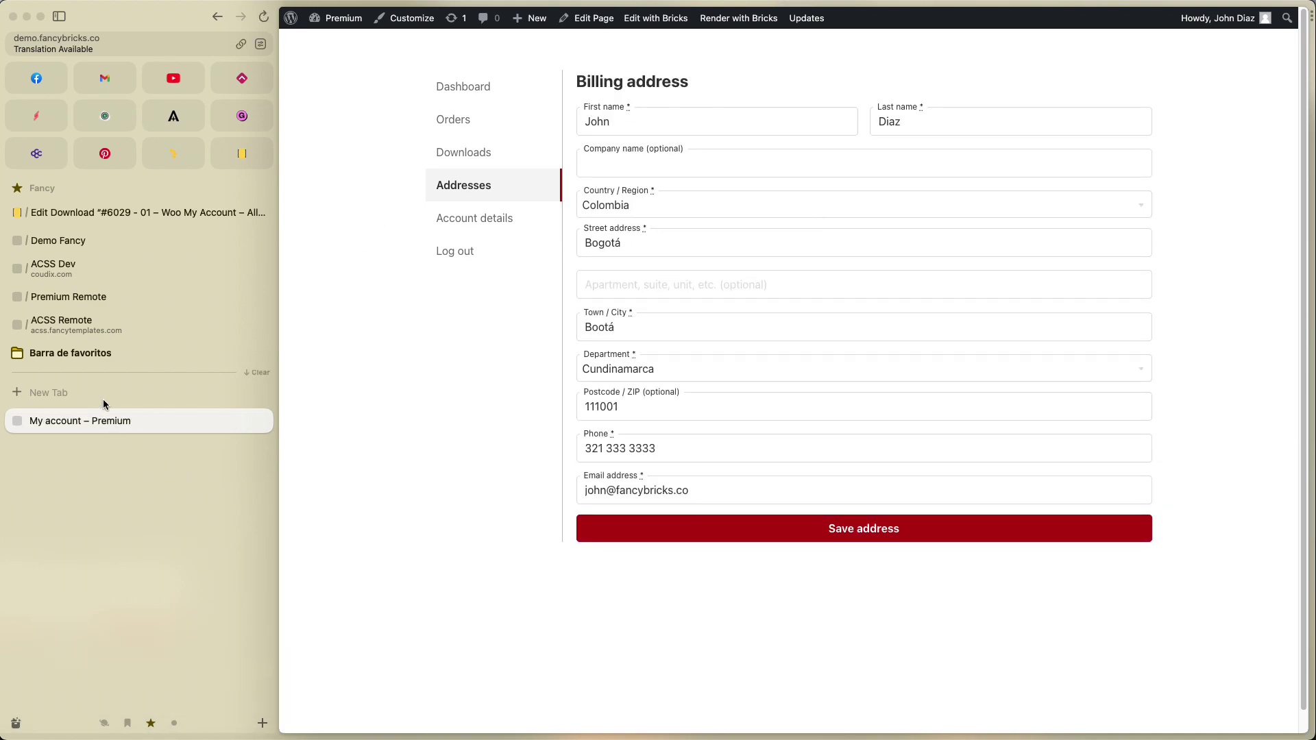
Open the "01 – Woo My account (Edit Address)" template in Bricks from the Demo Fancy template list.
left_click(68, 240)
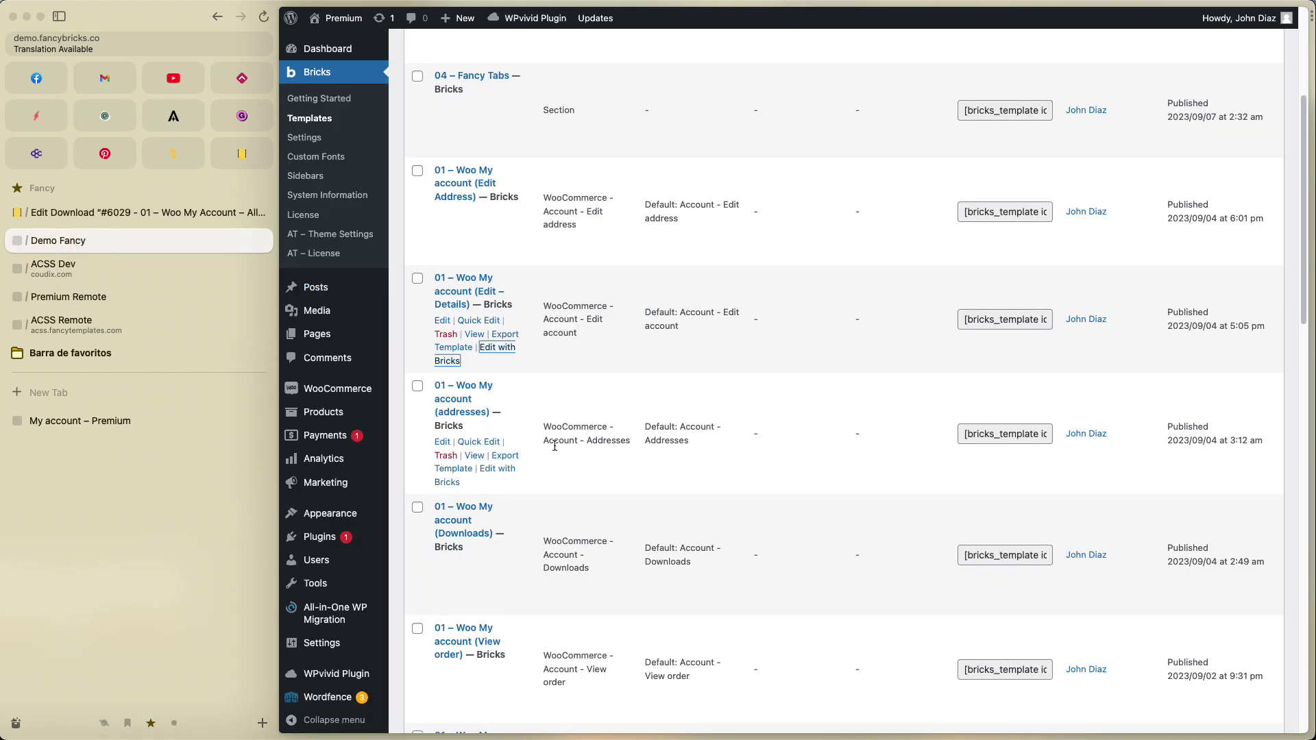
scroll(558, 467, "up", 3)
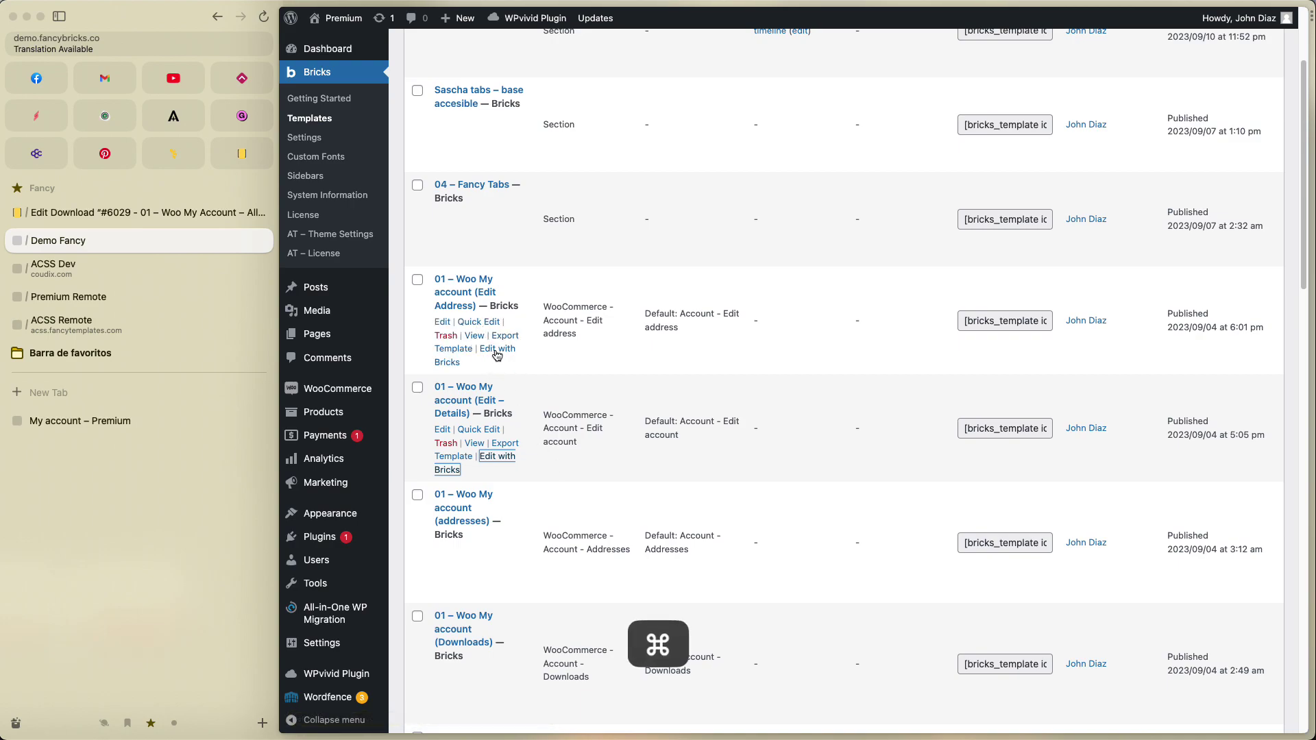
left_click(496, 355, "super")
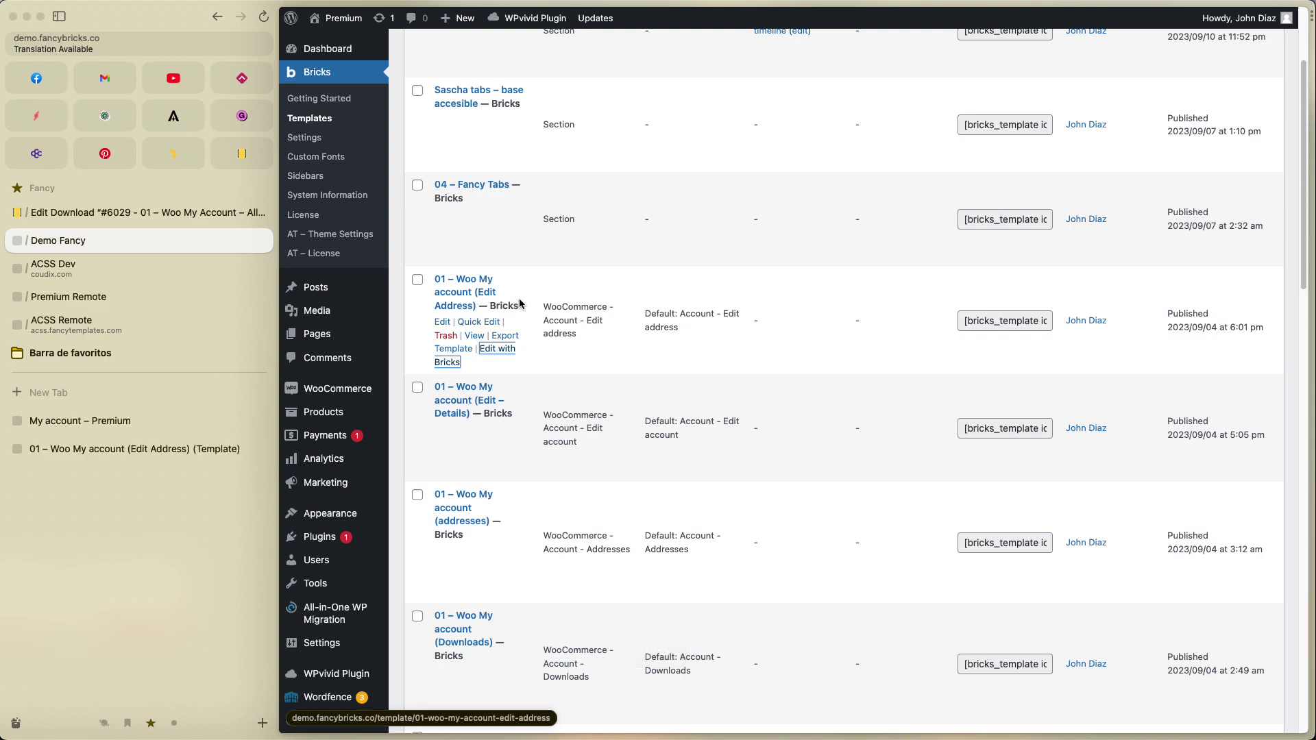
left_click(115, 448)
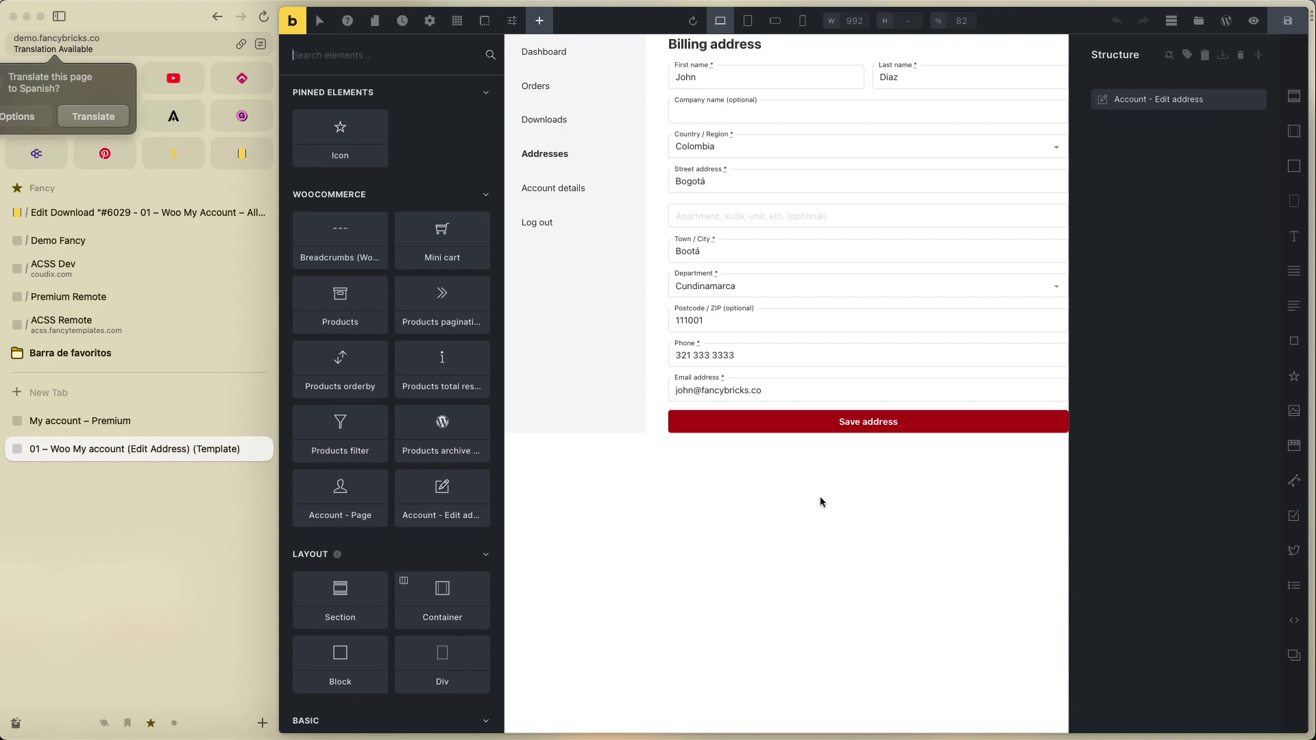
Select the Account - Edit address element's .fb-woo-account-one--edit-address class and examine the label rule in its custom CSS.
left_click(789, 196)
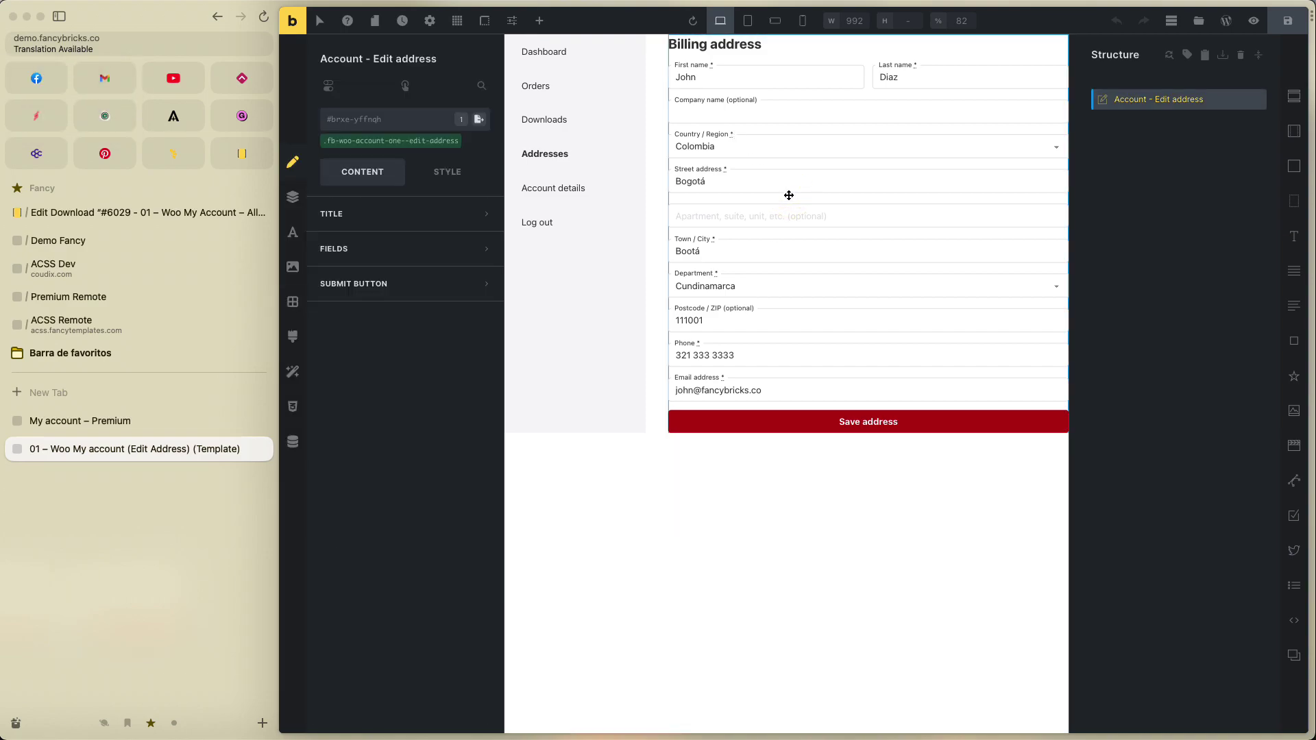
left_click(383, 142)
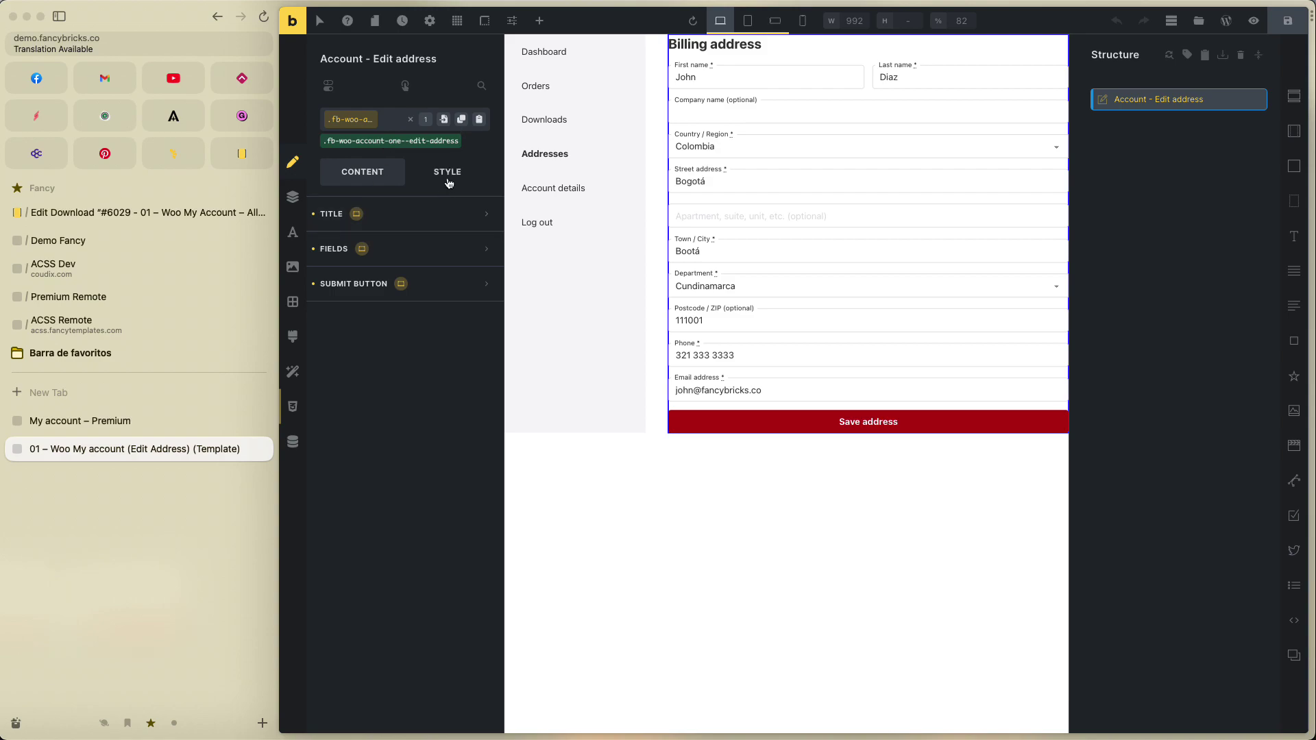
left_click(420, 248)
left_click(427, 248)
left_click(450, 171)
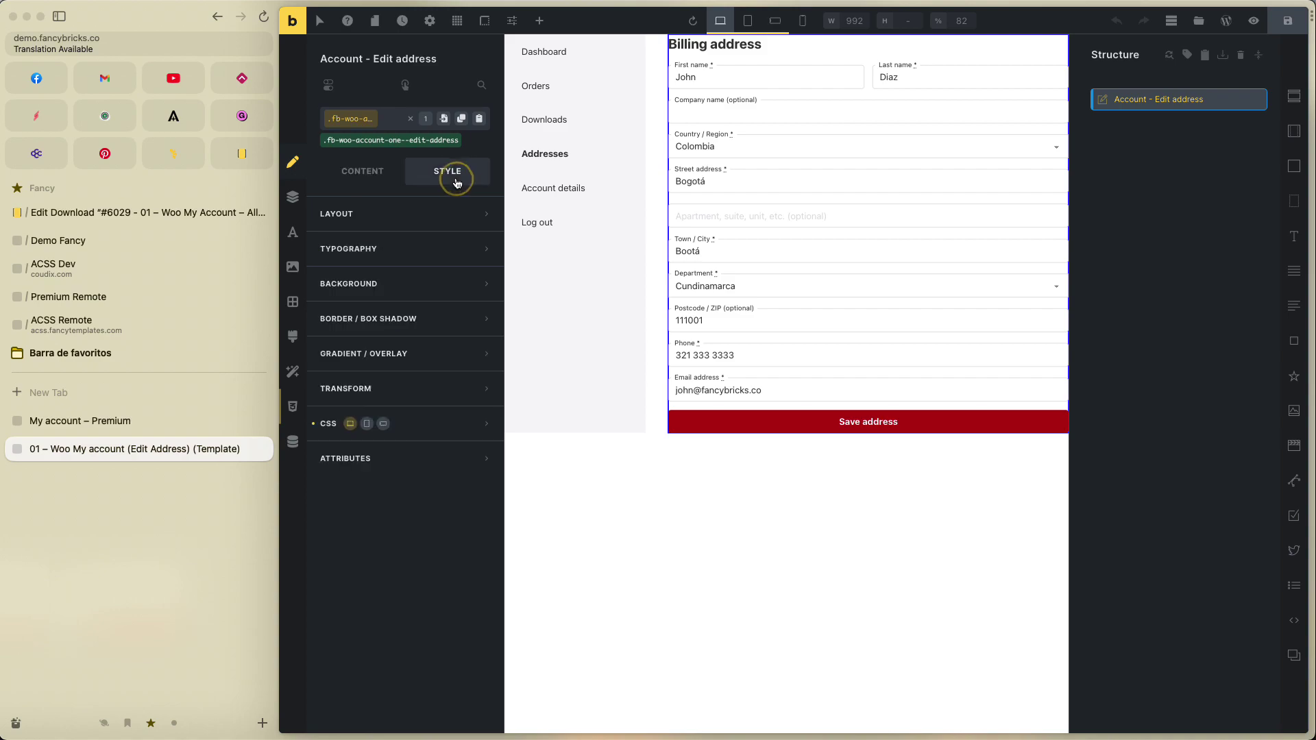
left_click(432, 420)
scroll(425, 439, "down", 4)
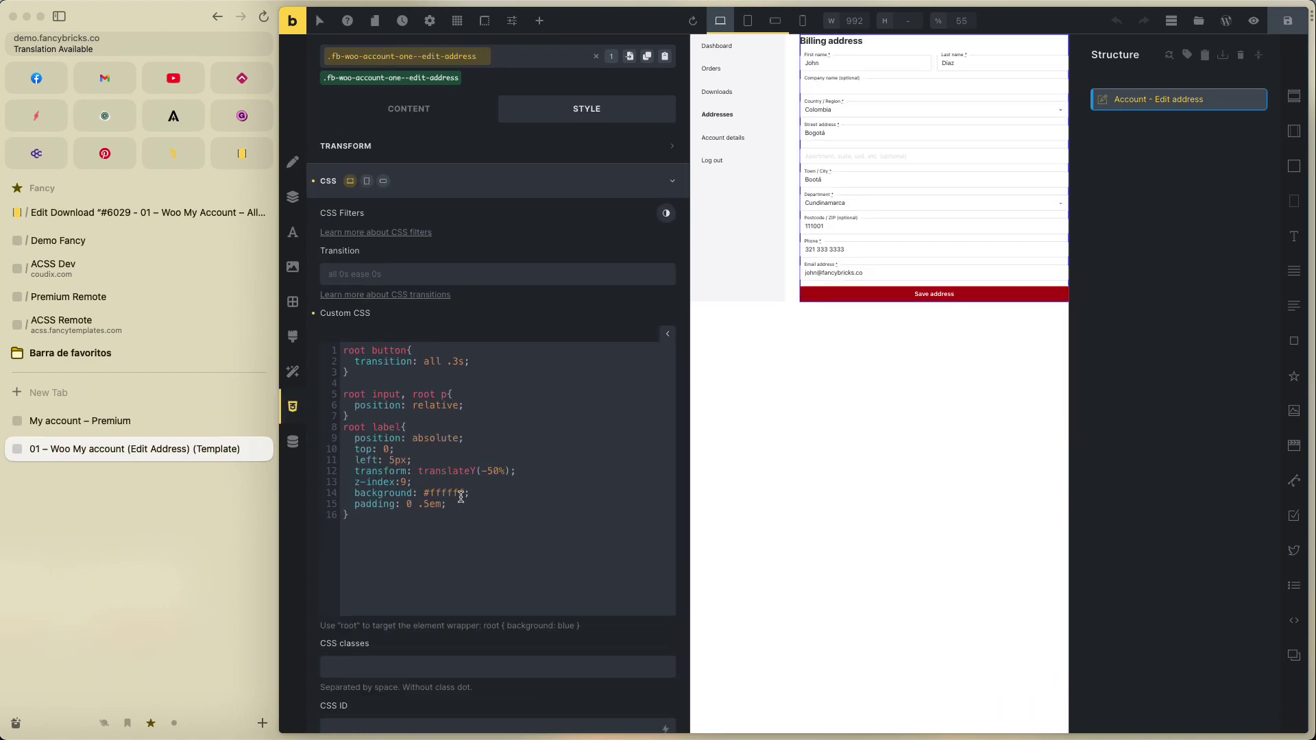
double_click(455, 491)
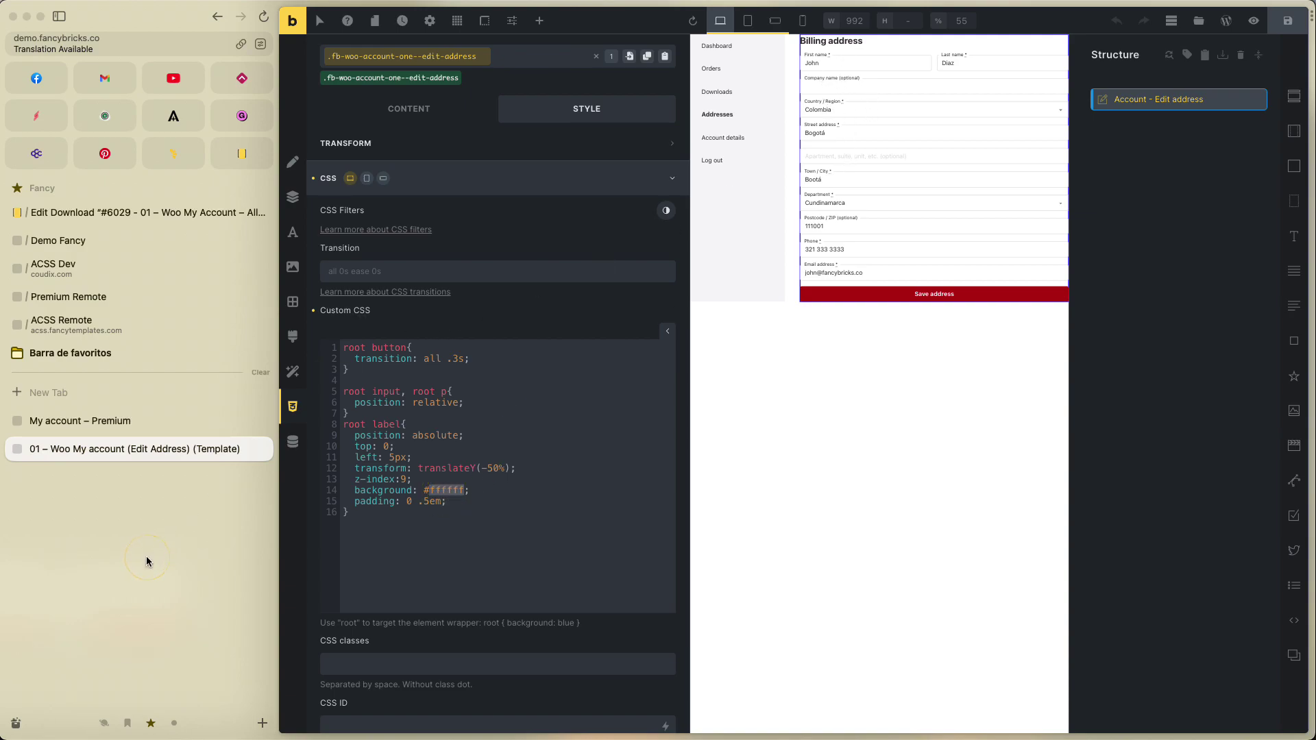
Set the label background to #000 in the Edit address custom CSS.
key("super+s")
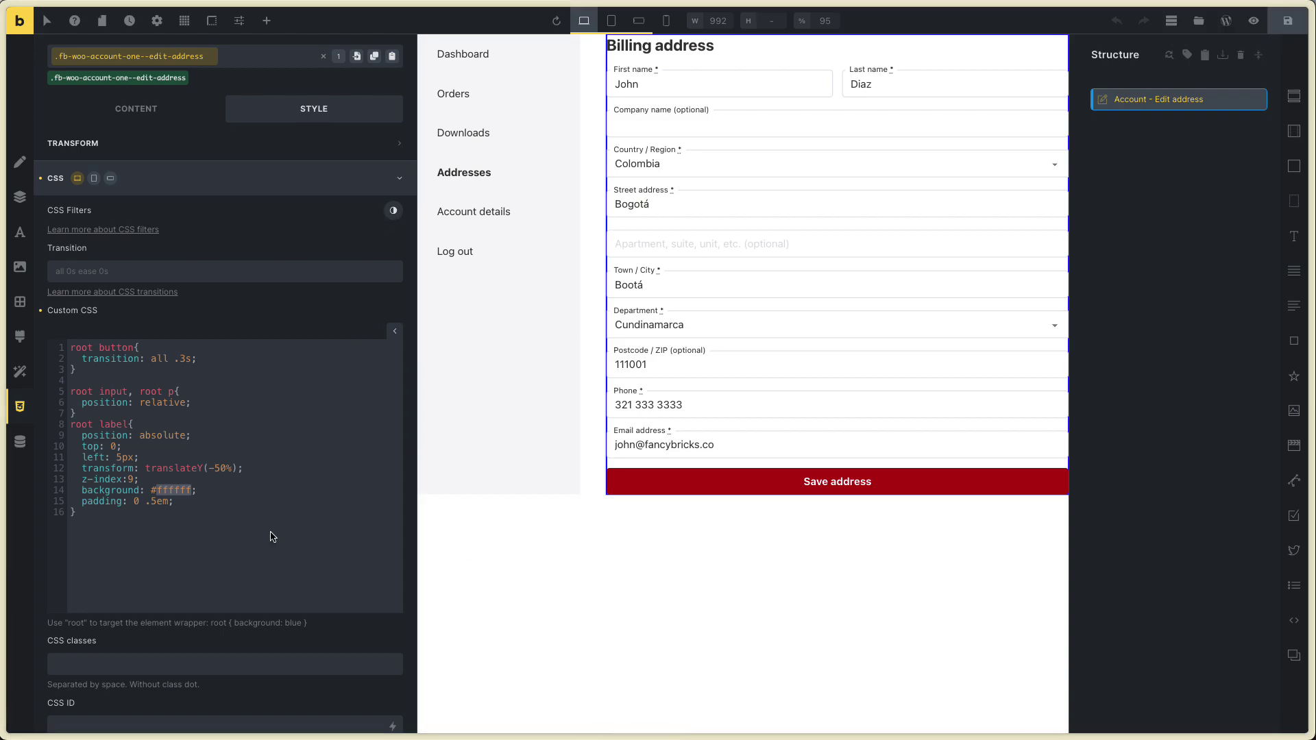
left_click(177, 488)
double_click(175, 488)
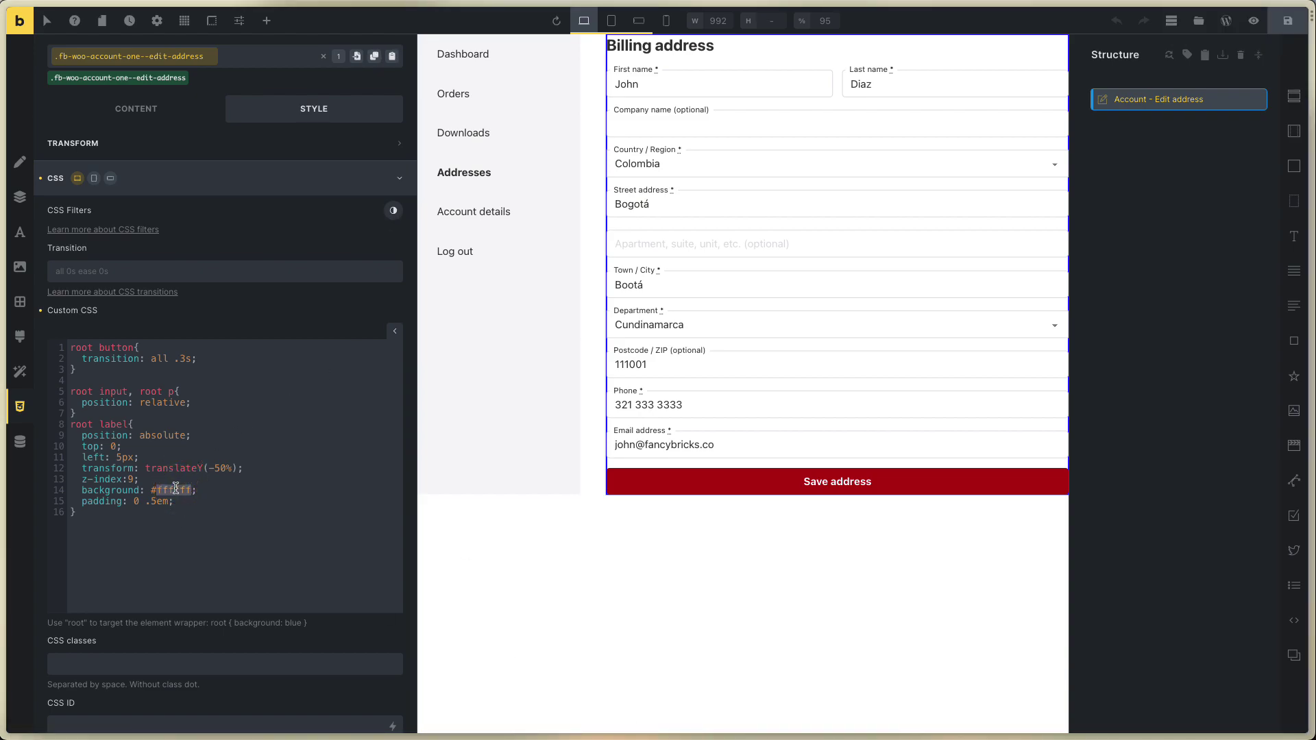
type("00")
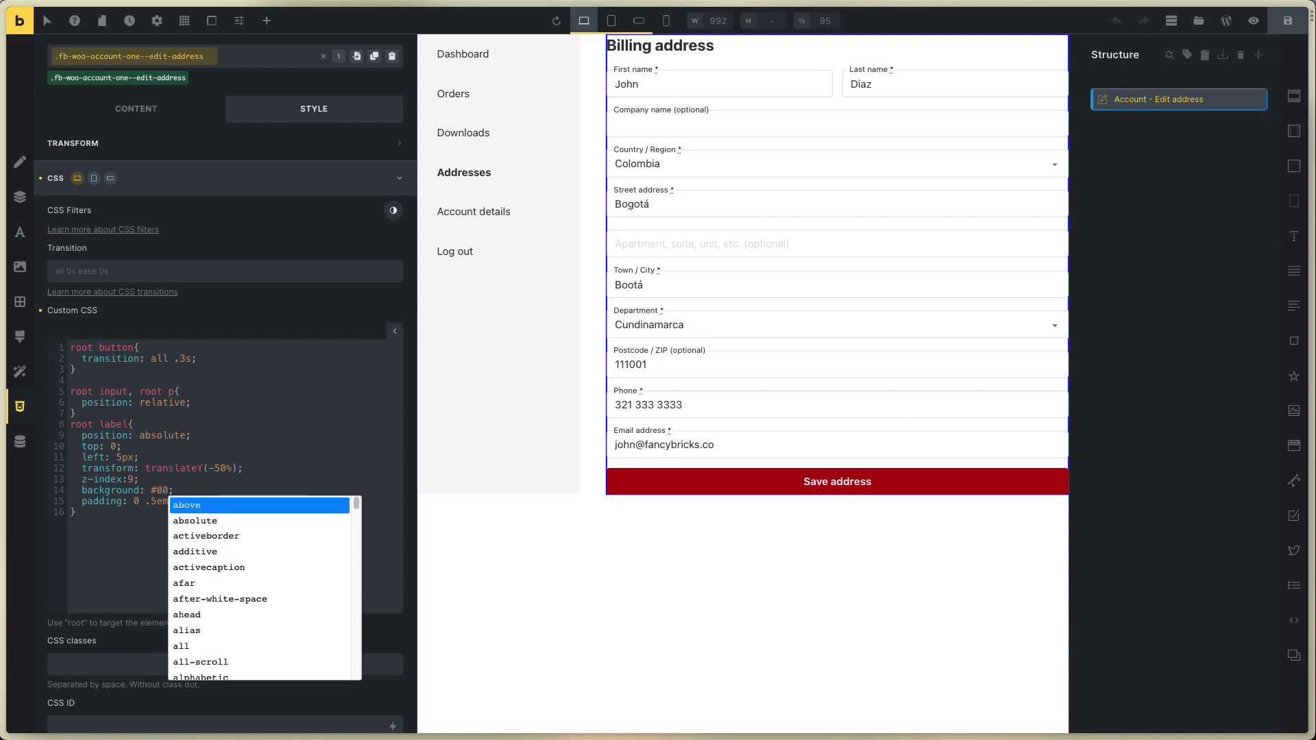
type("0")
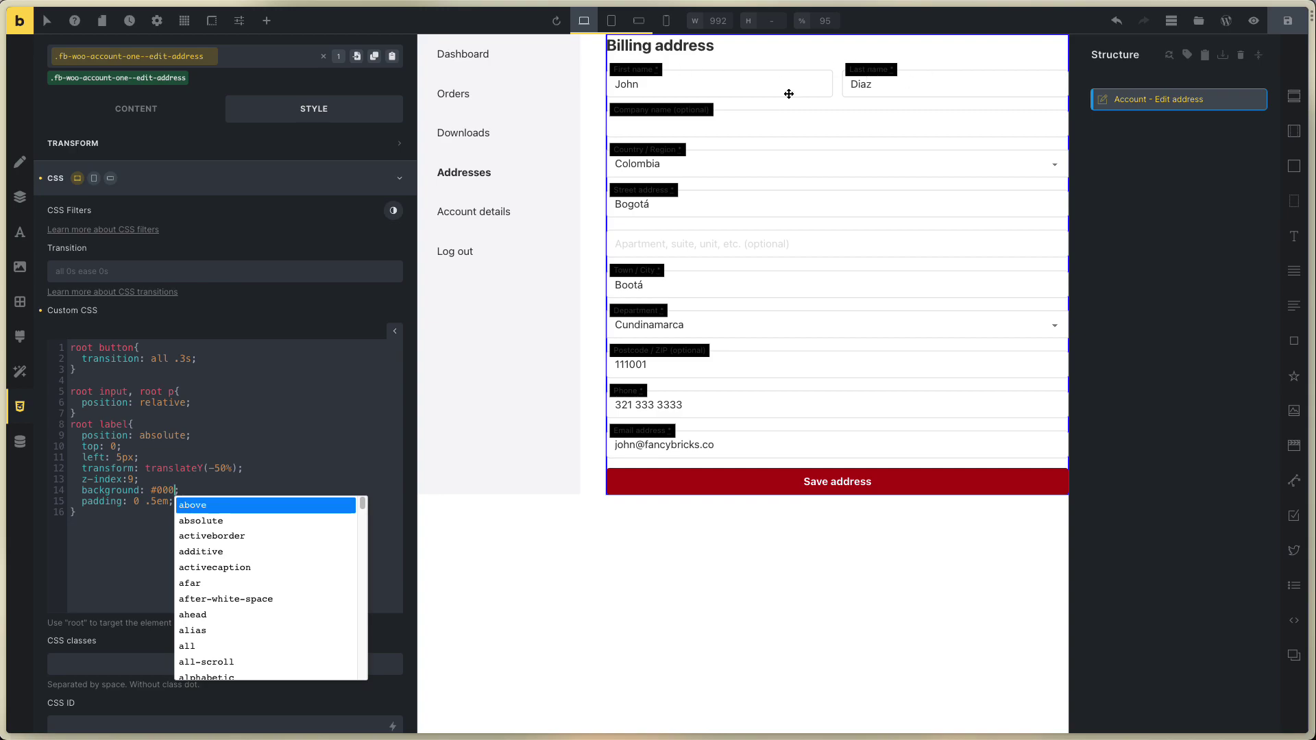
Restore the label background to #ffffff in the Edit address custom CSS and save the template.
double_click(166, 491)
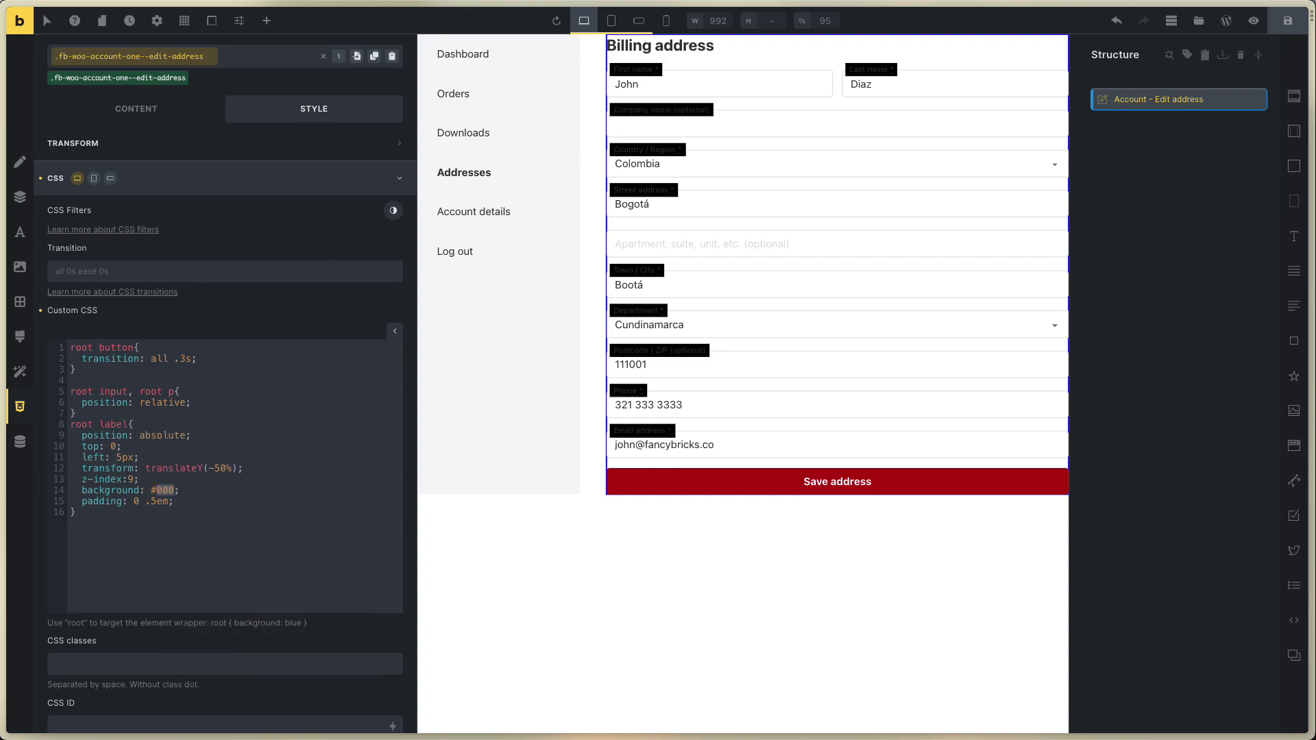
type("fffff")
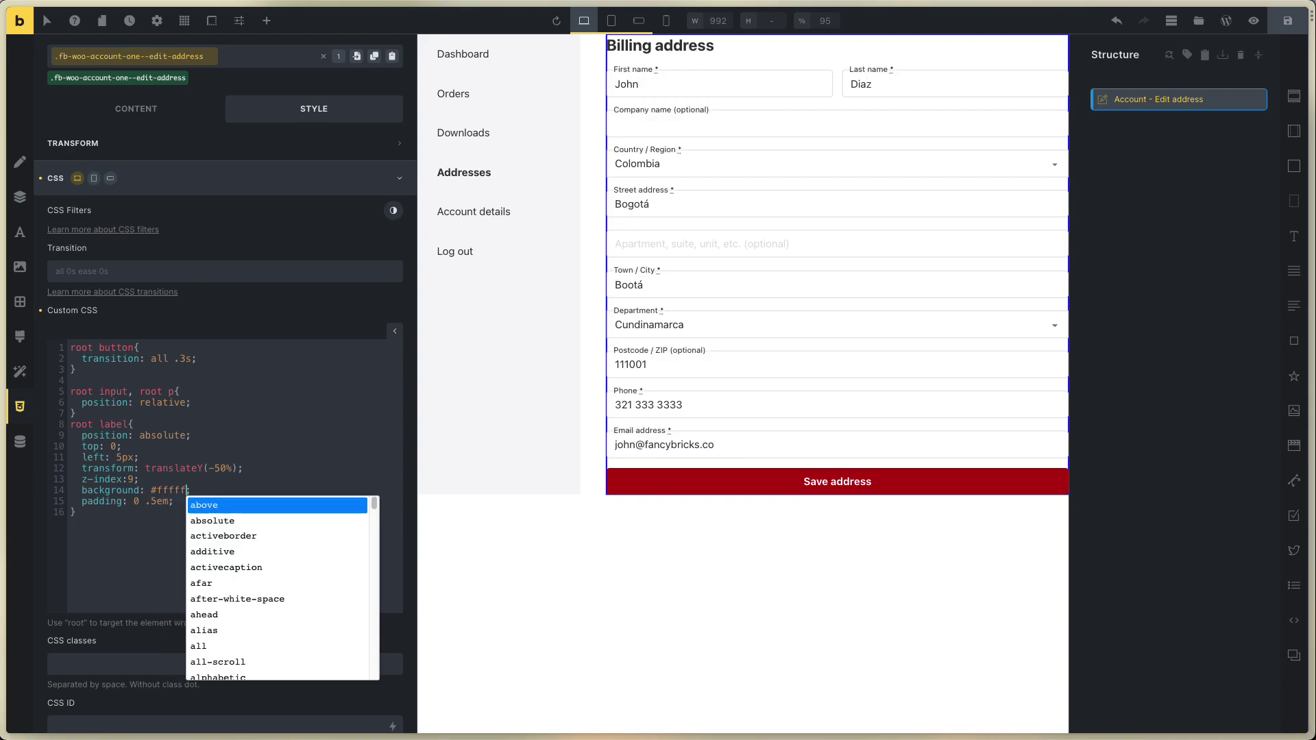
key("BackSpace")
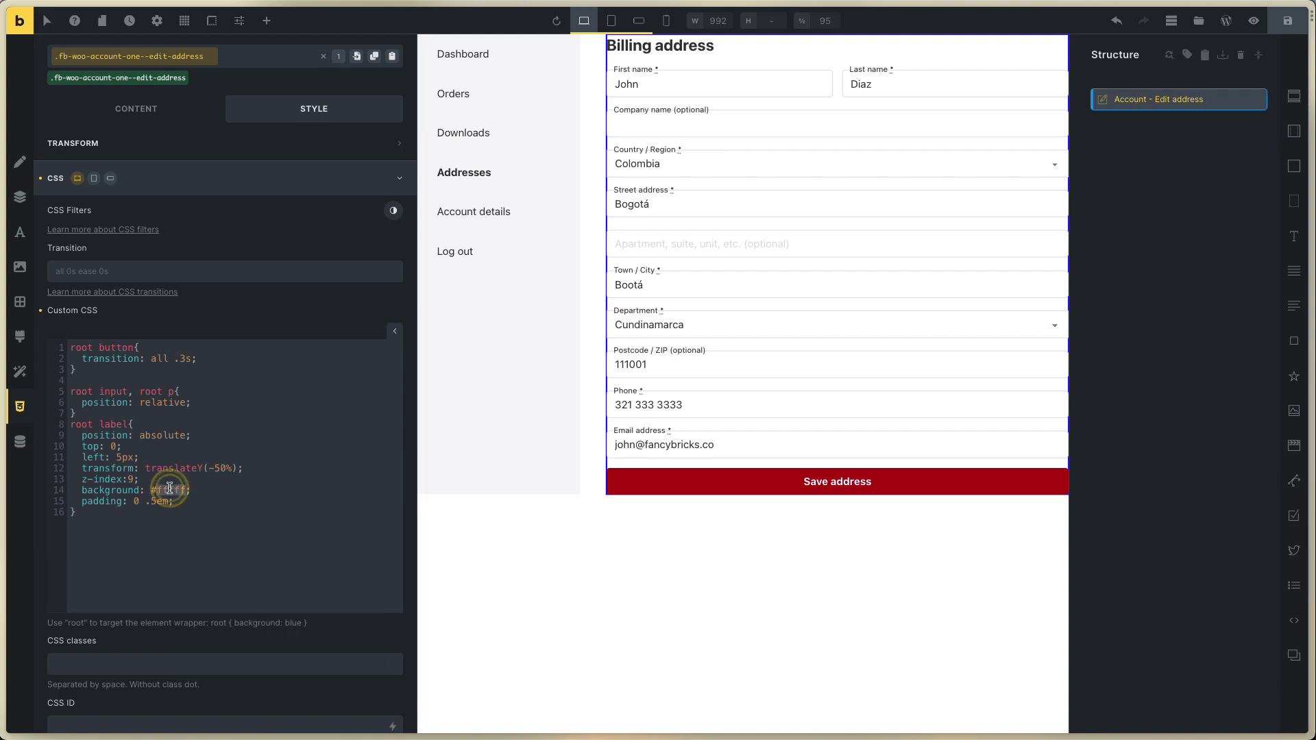
type("ff")
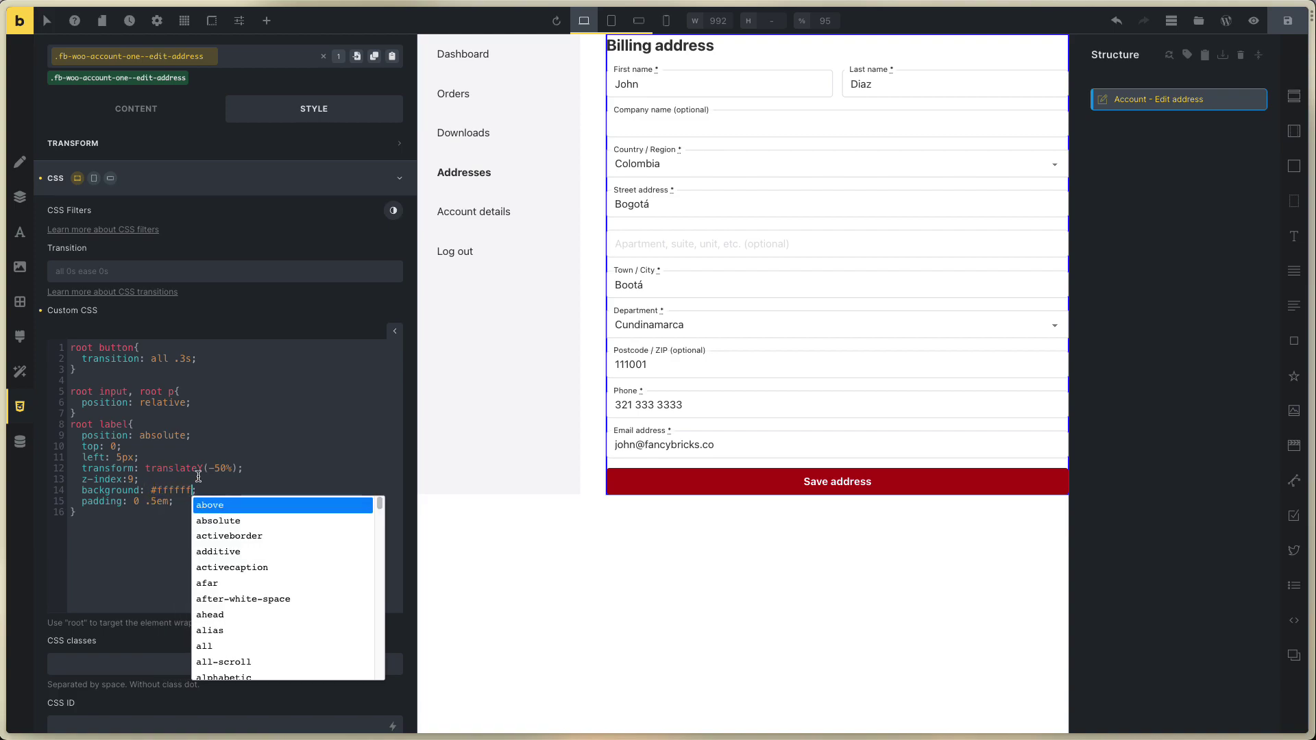
left_click(199, 476)
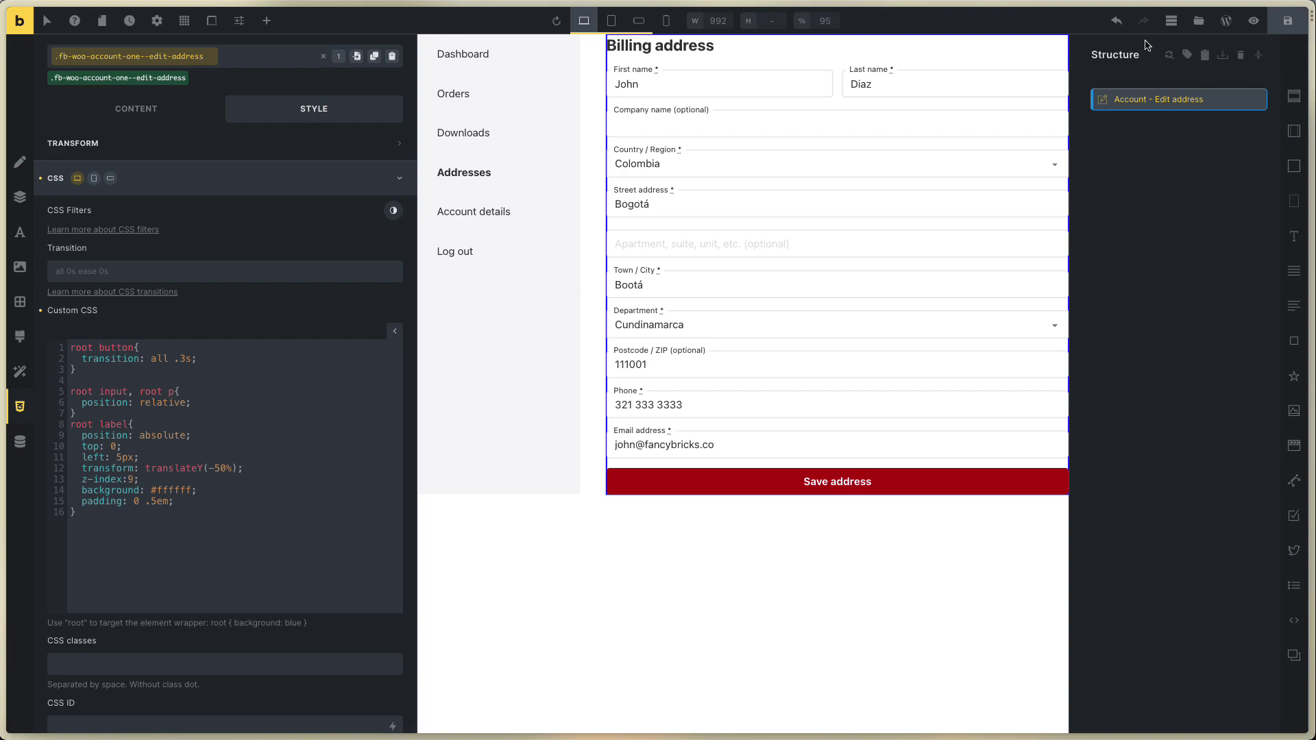
left_click(1284, 22)
Review the Title content settings of the .fb-woo-account-one--edit-address class and save the template again.
left_click(145, 115)
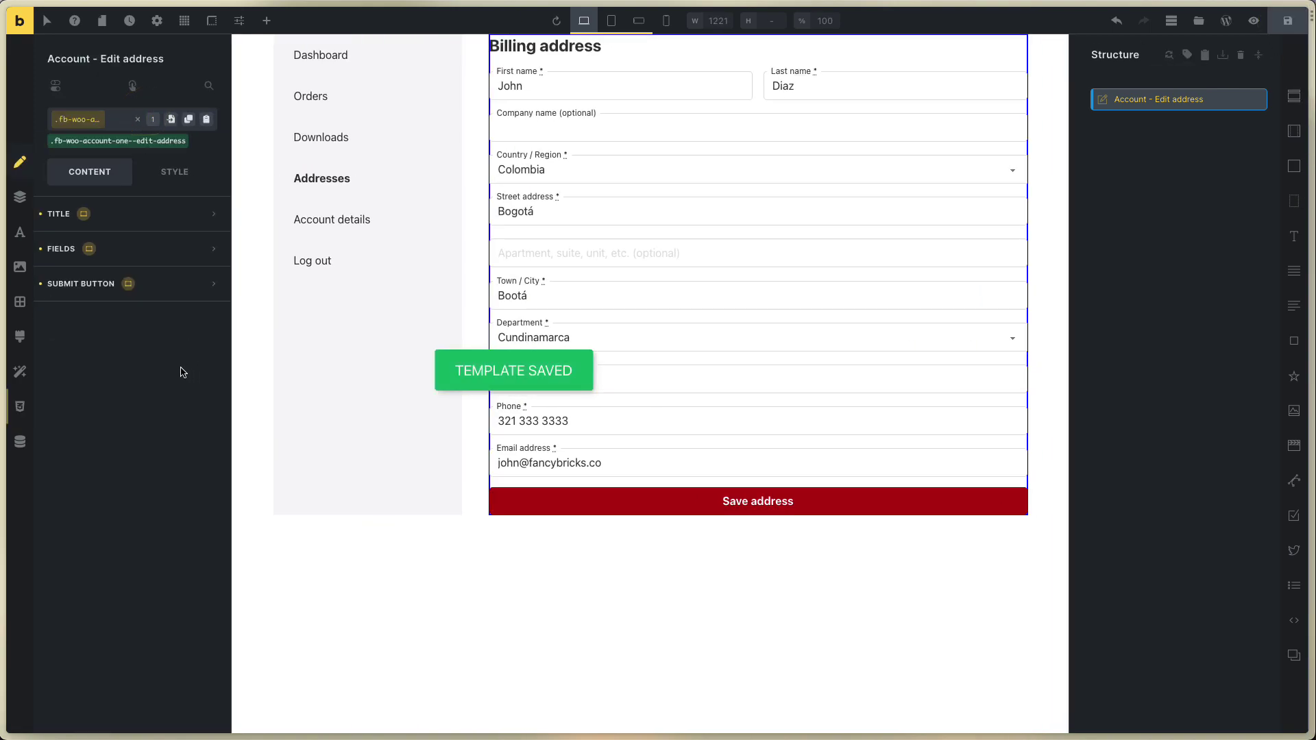
left_click(141, 213)
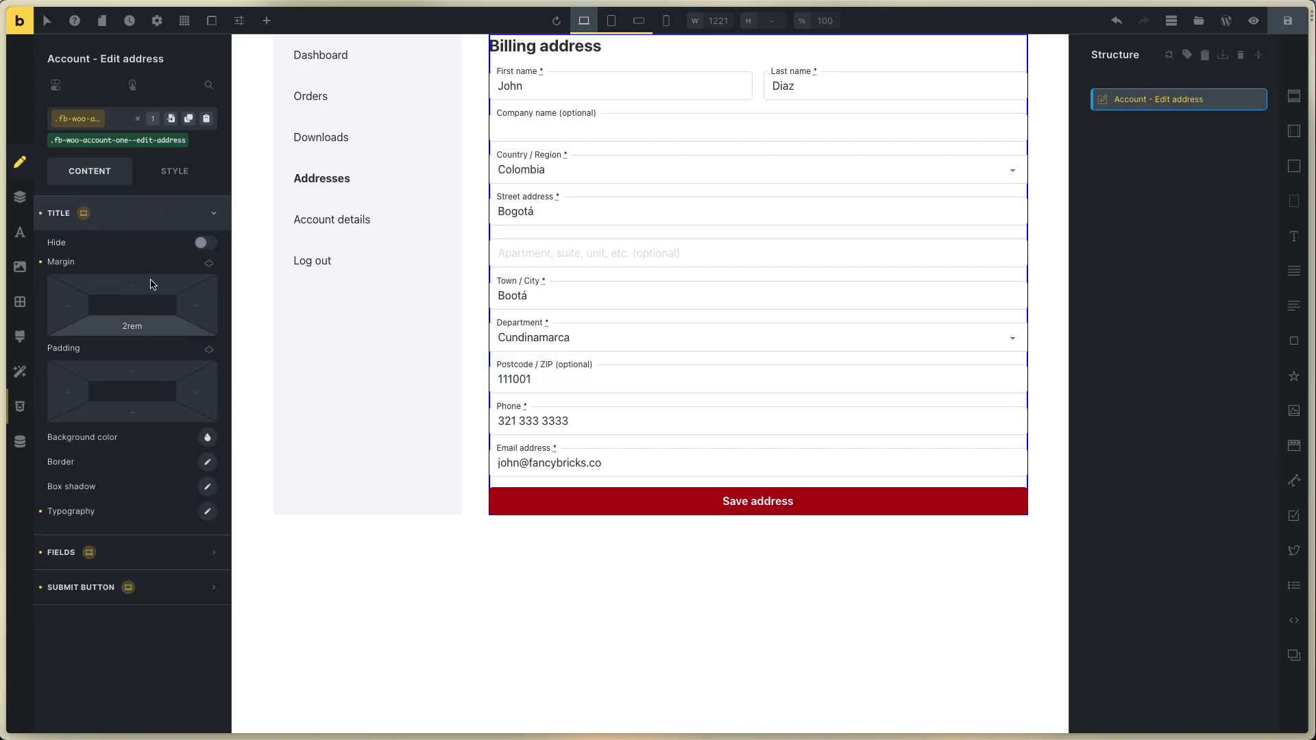
left_click(151, 214)
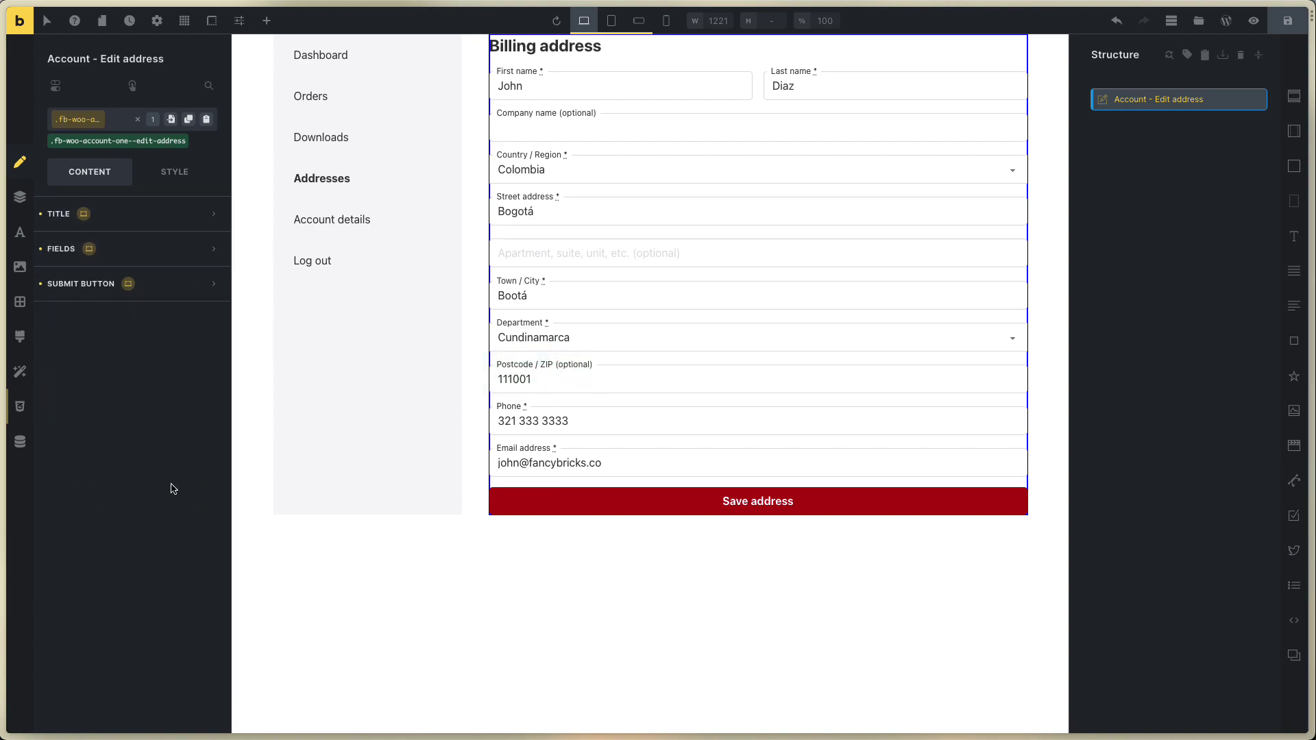
left_click(1287, 20)
key("super+s")
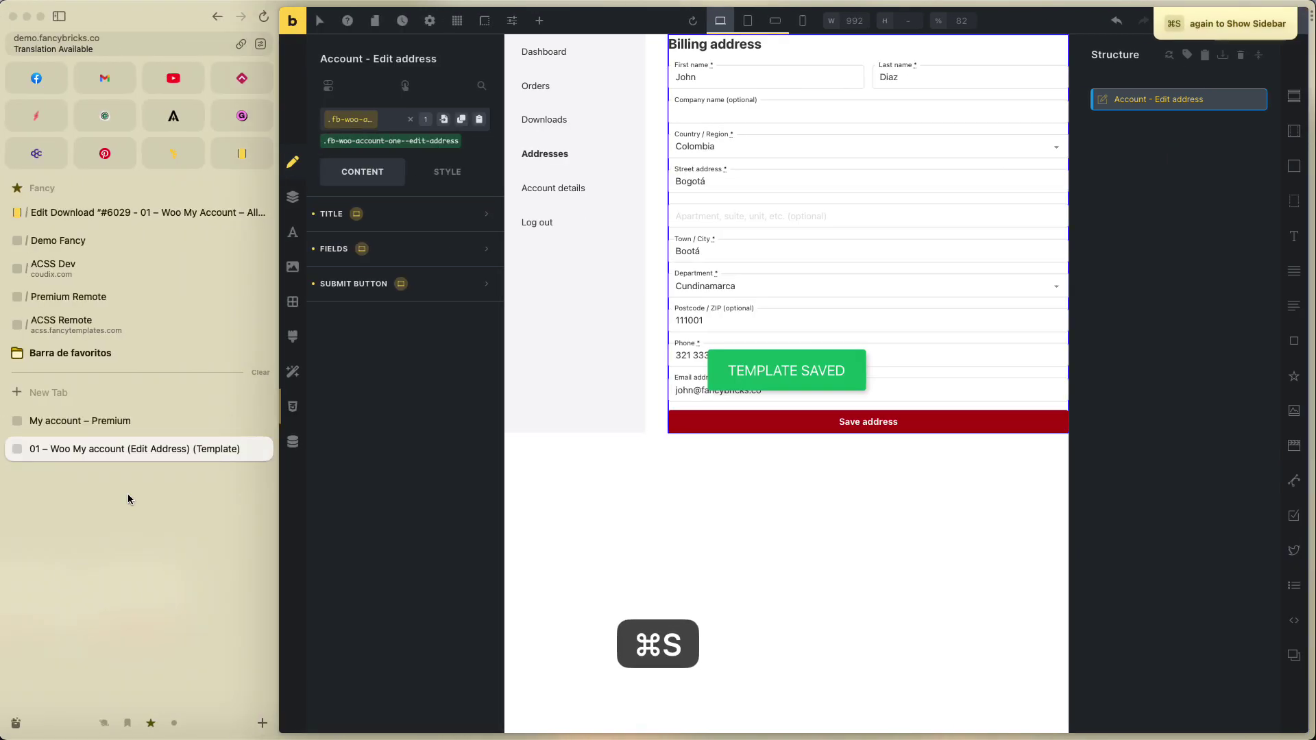
Close the Edit Address template and review the live My account page's Account details, Addresses, Downloads, Orders and Dashboard sections.
left_click(261, 448)
left_click(147, 421)
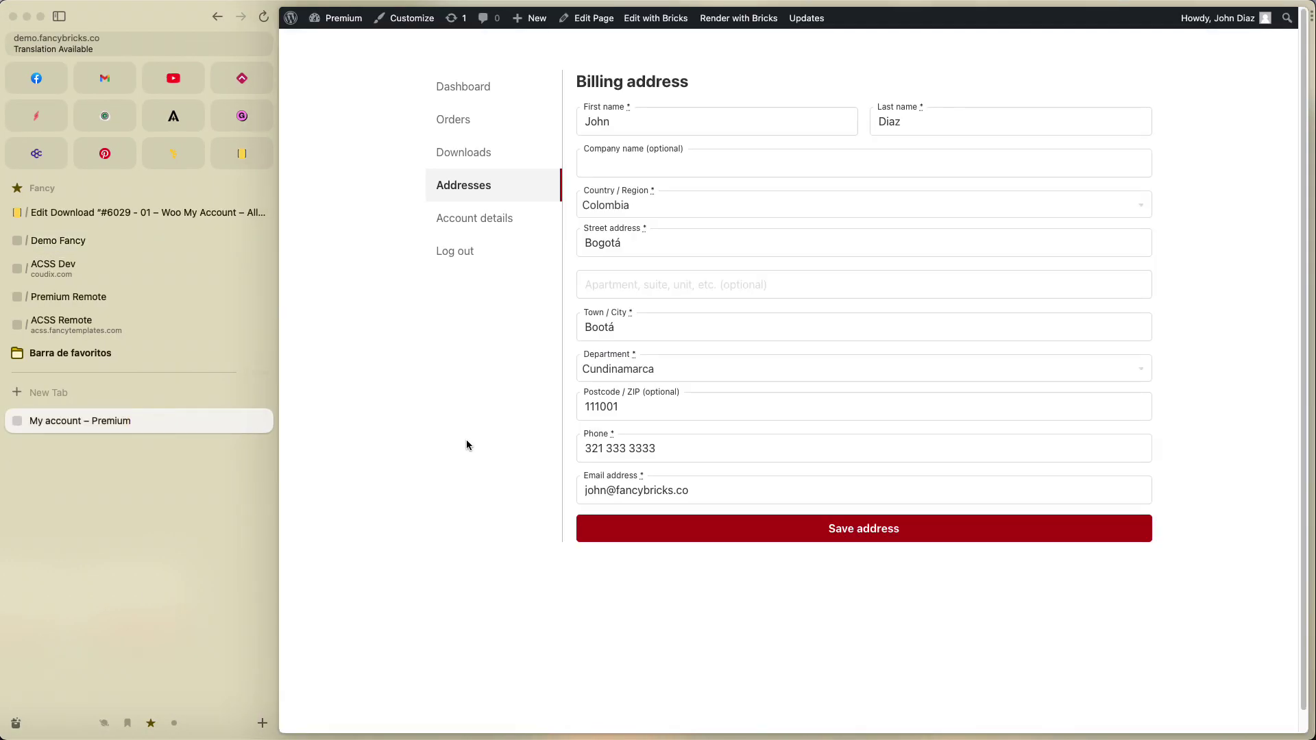
left_click(488, 218)
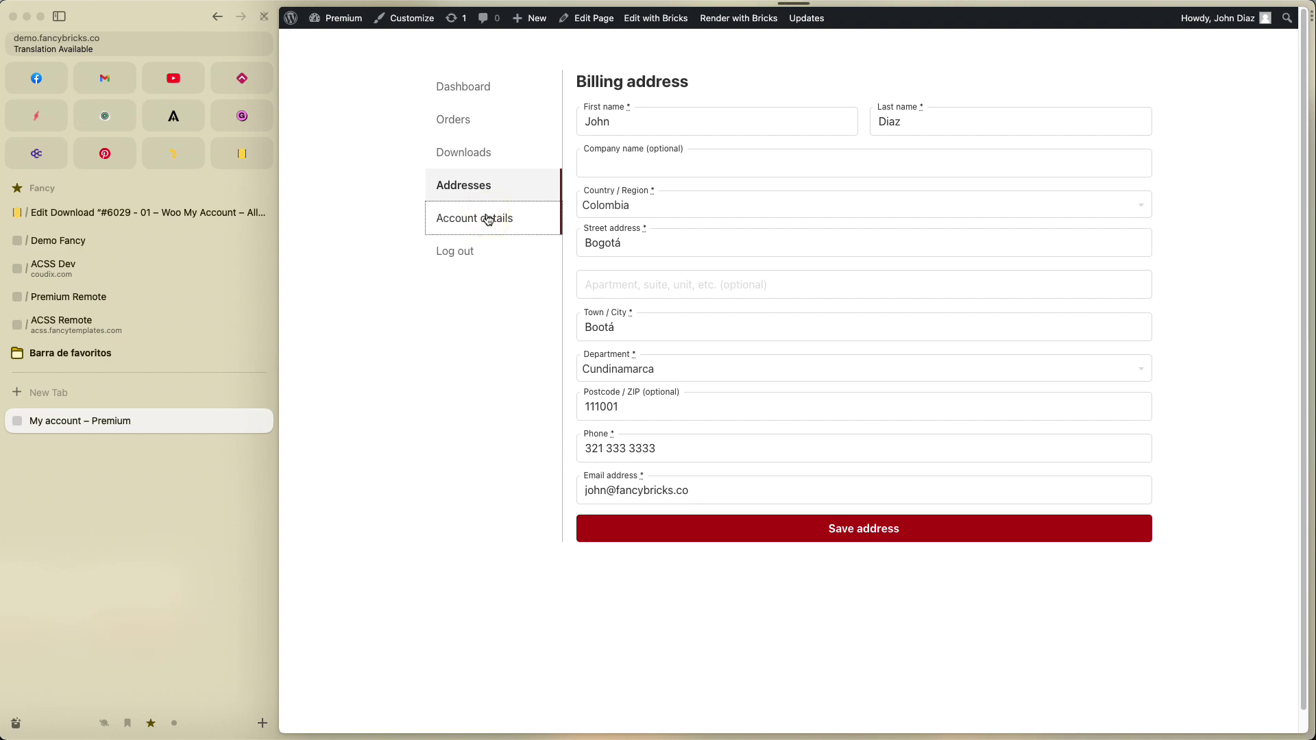
left_click(478, 183)
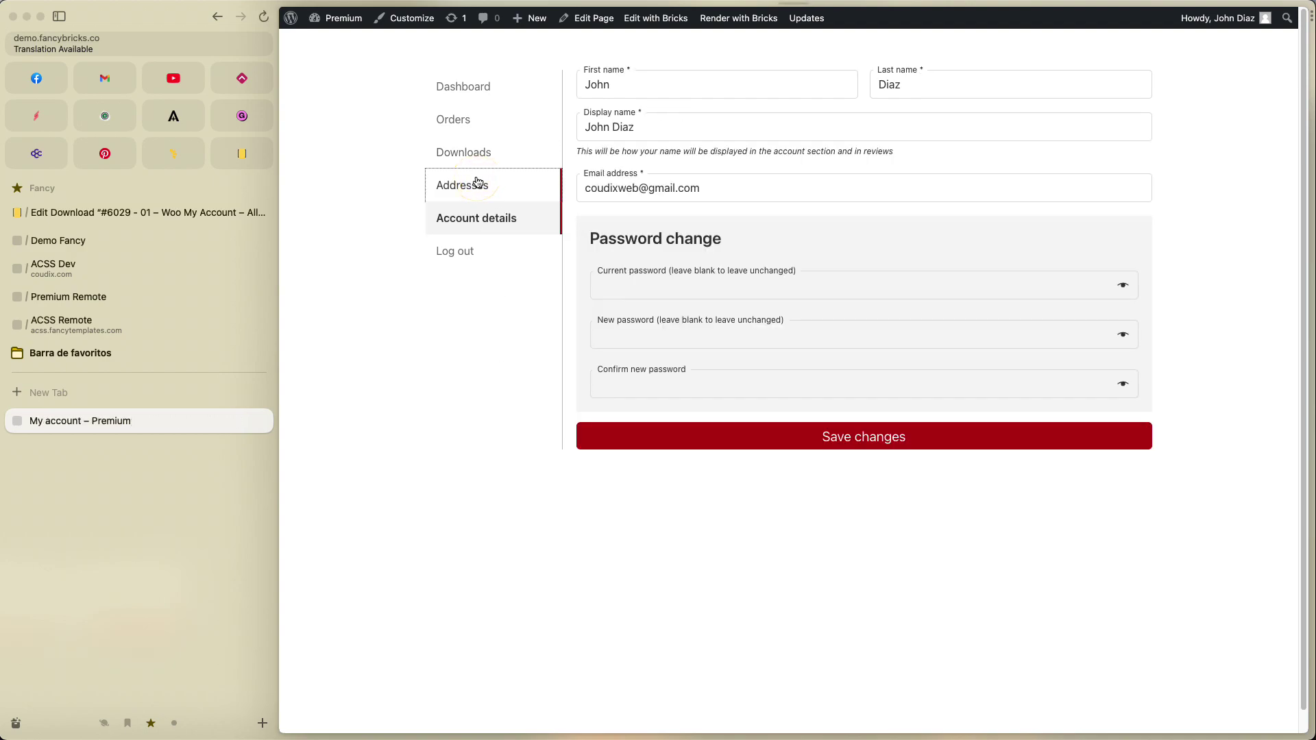
left_click(482, 159)
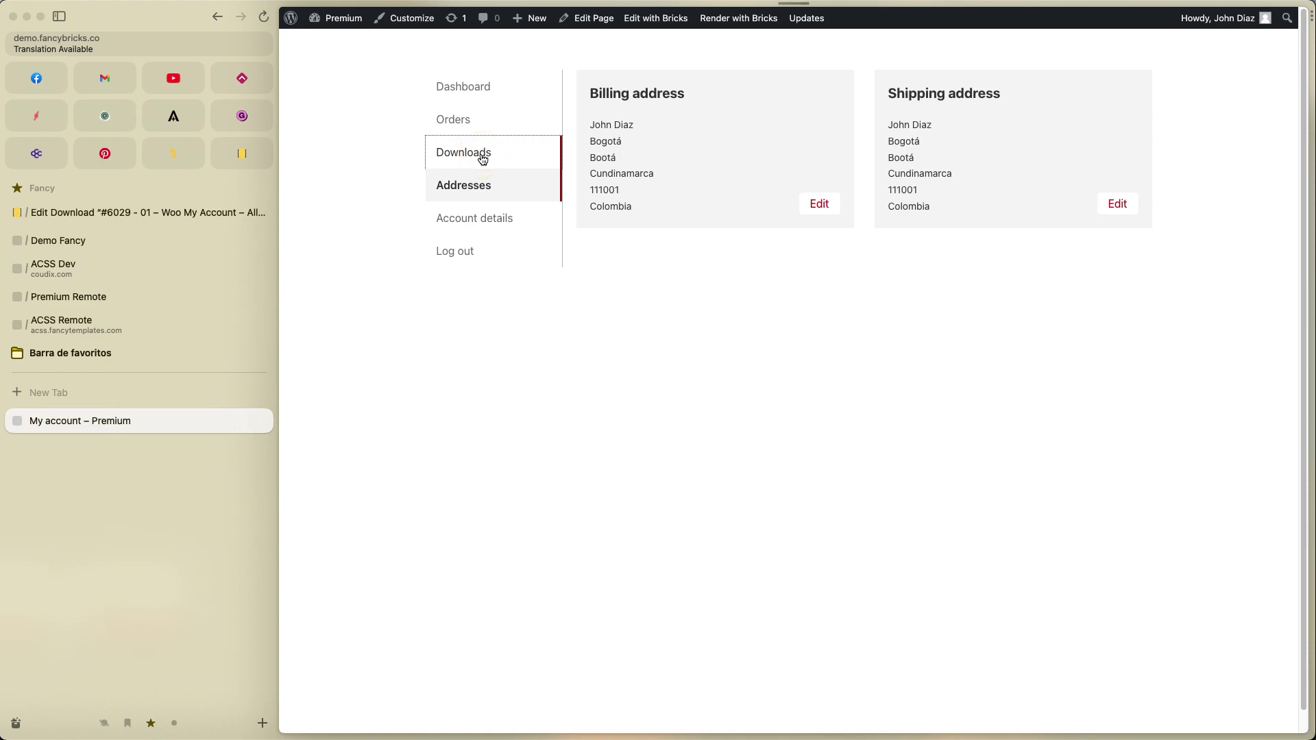
left_click(482, 122)
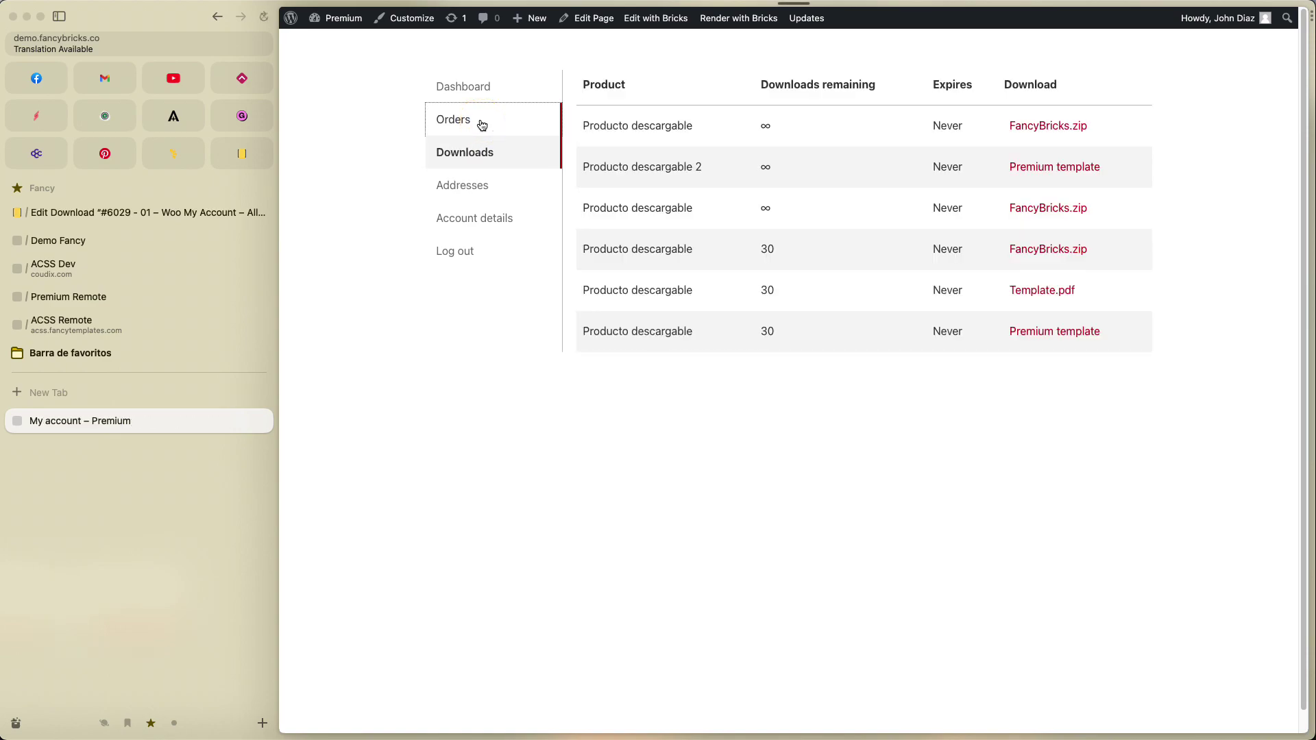
left_click(487, 94)
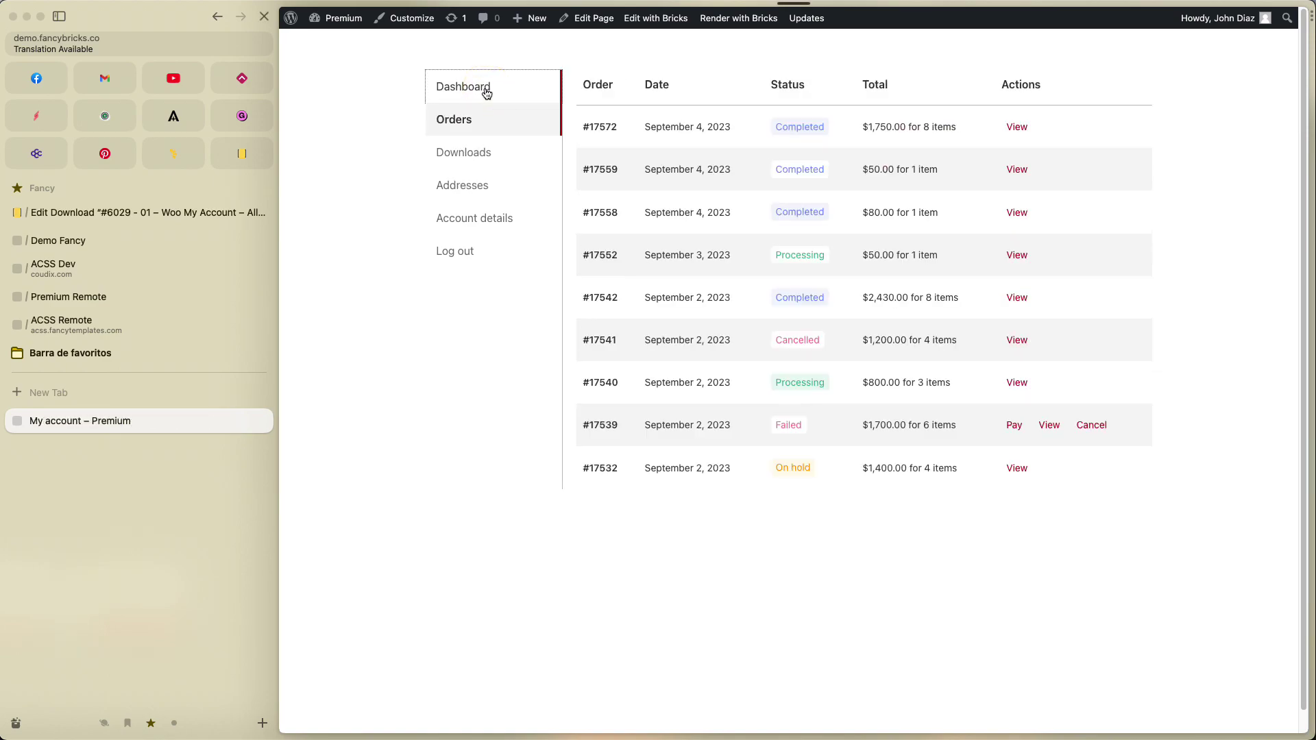
Go through the live account's Orders, Downloads, Addresses and Dashboard sections again, comparing Orders with Addresses.
left_click(478, 120)
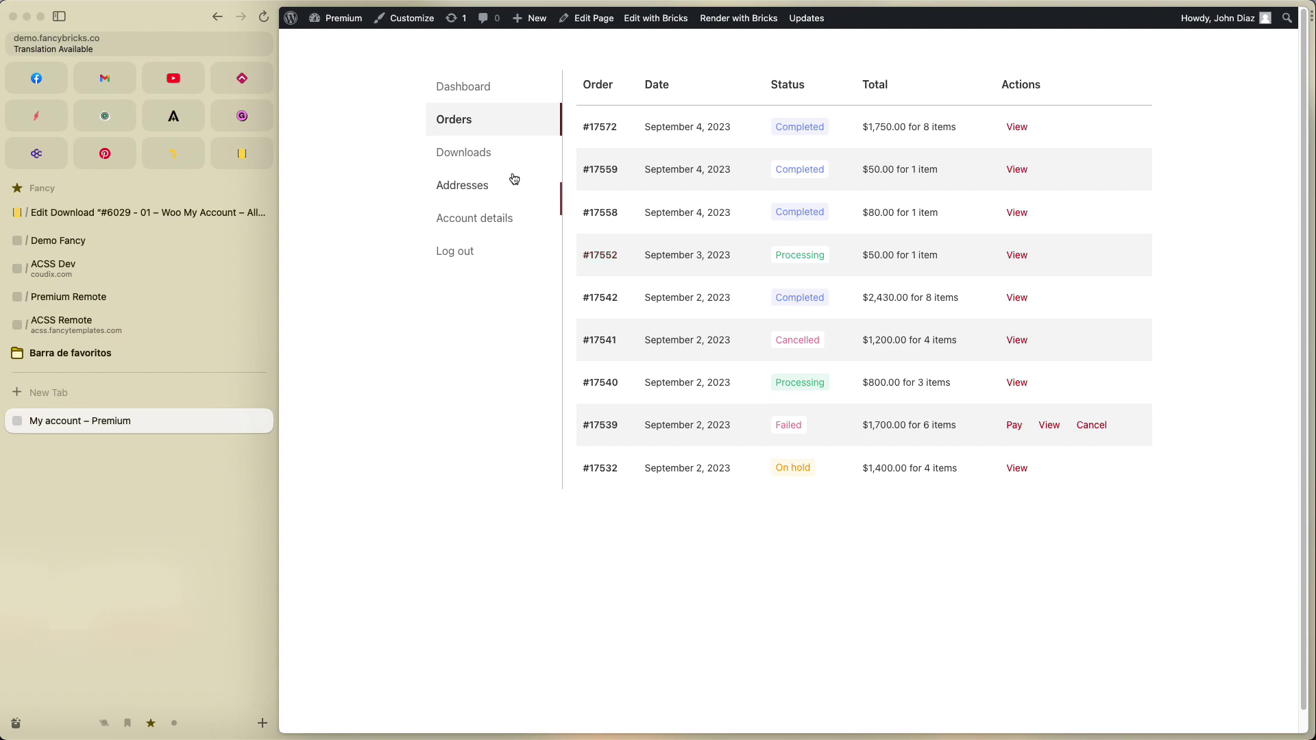
left_click(491, 158)
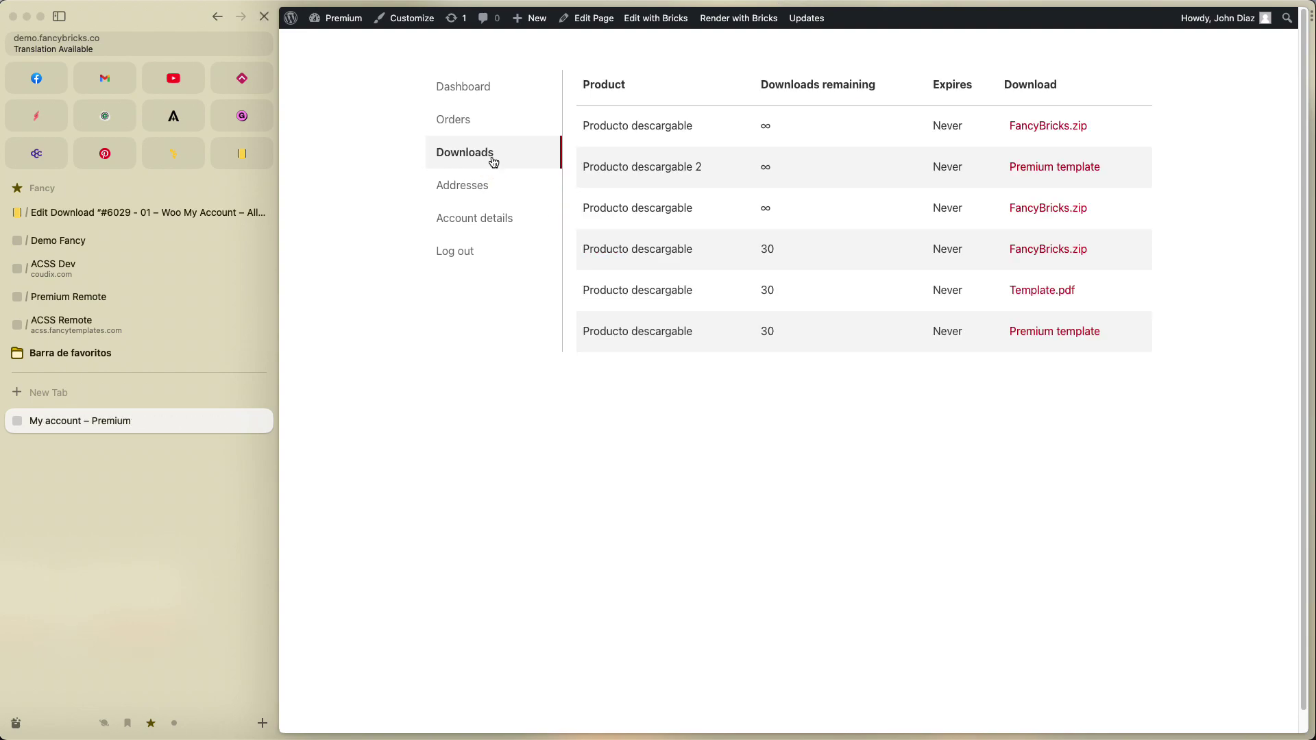
left_click(497, 187)
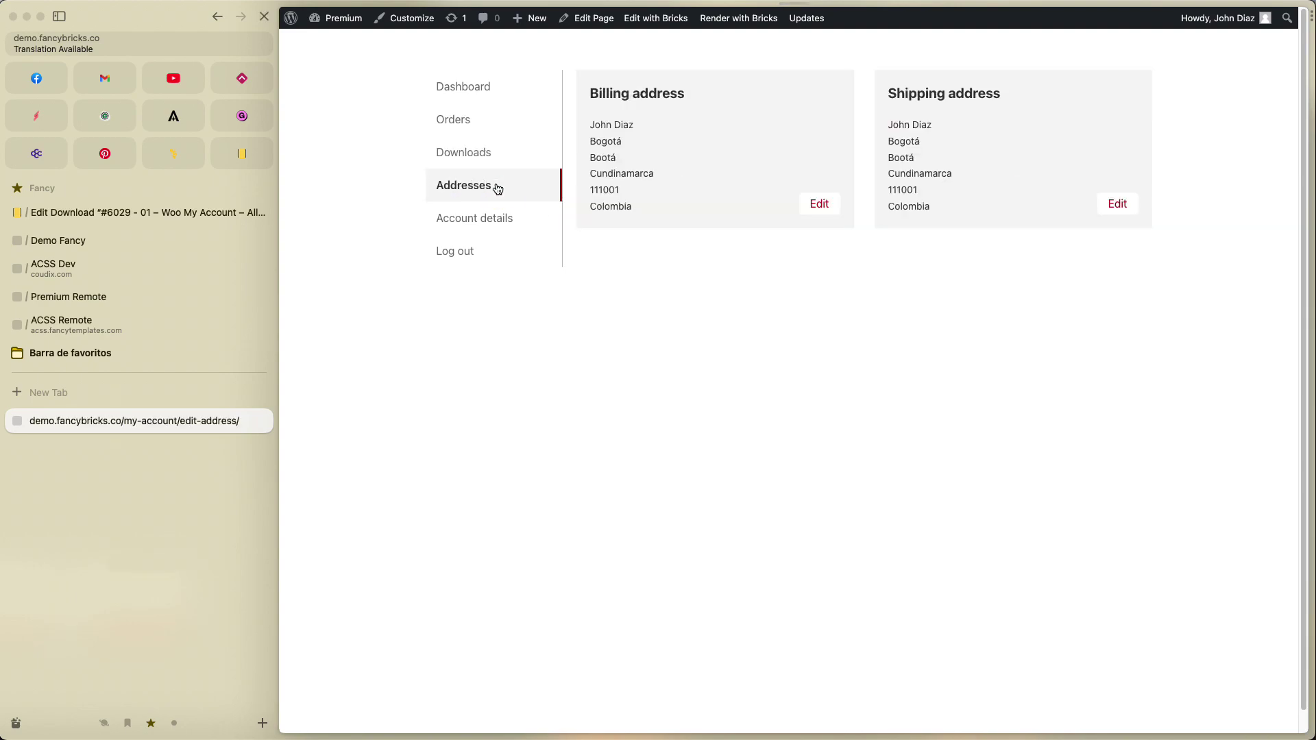
left_click(483, 89)
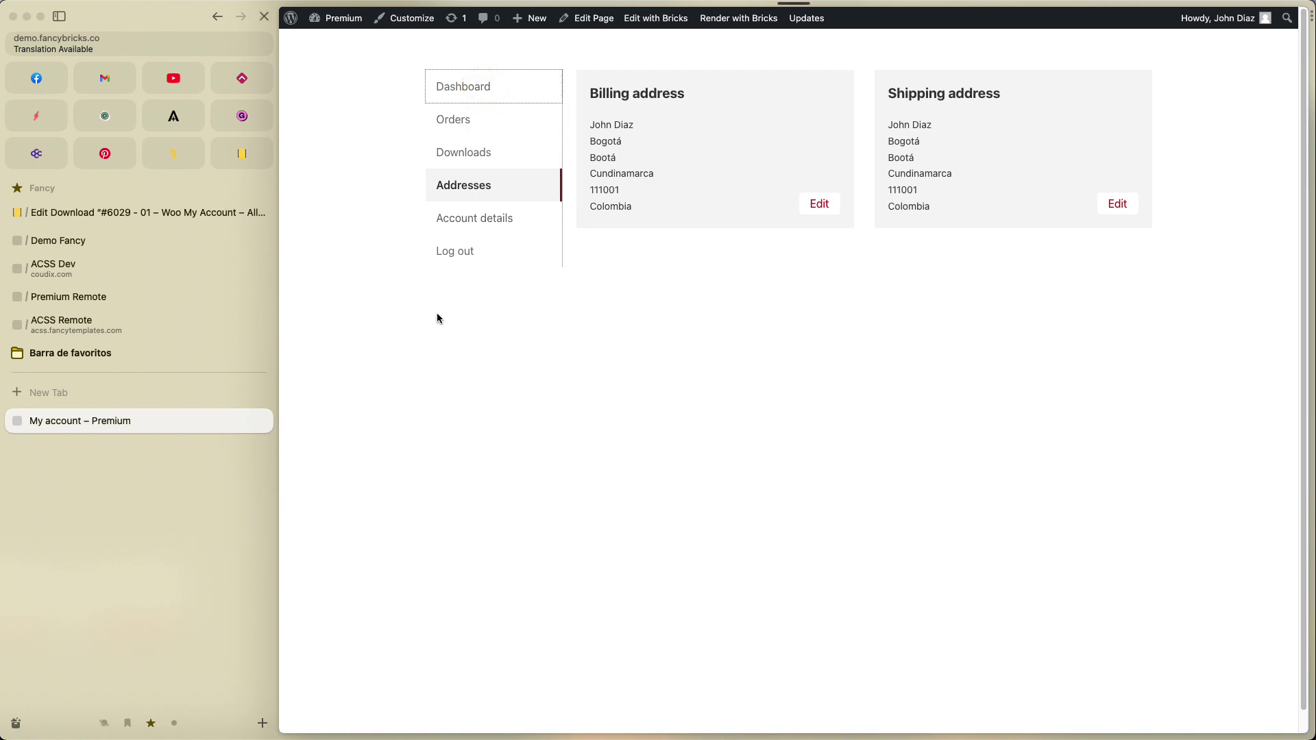
left_click(458, 120)
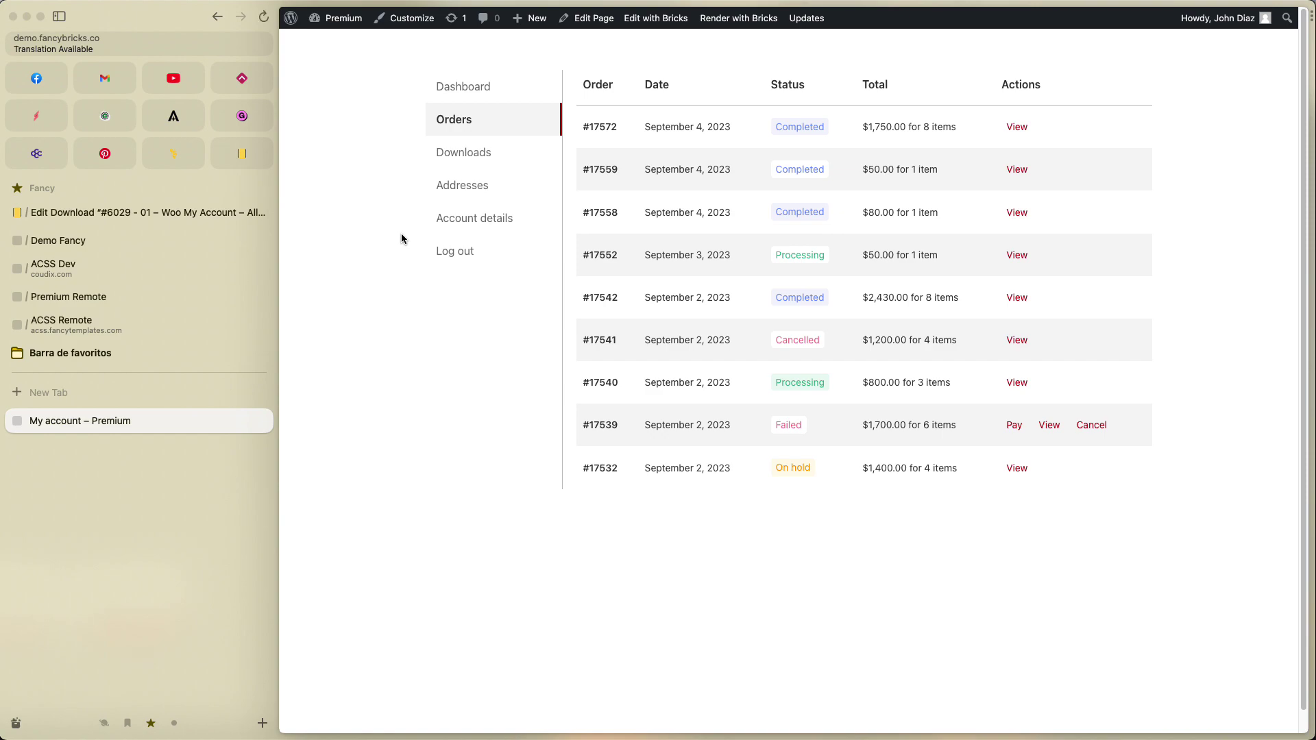
left_click(479, 190)
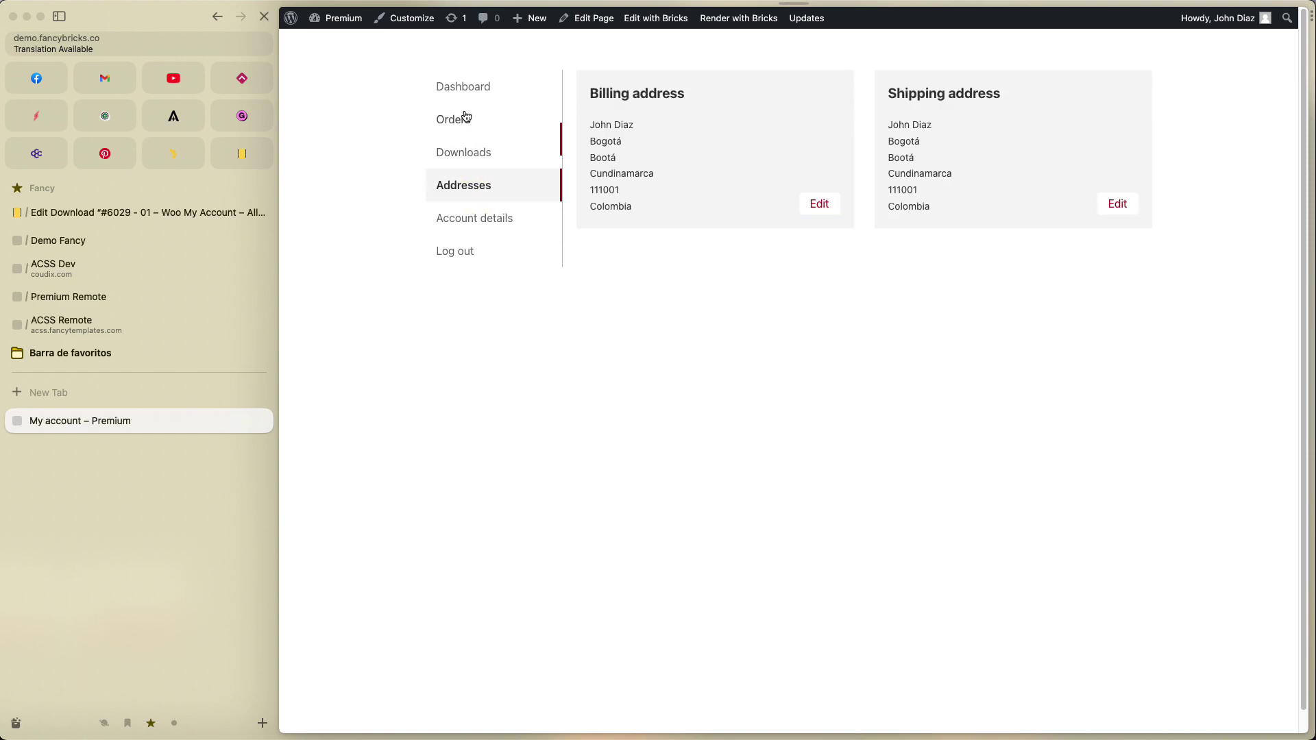
left_click(456, 127)
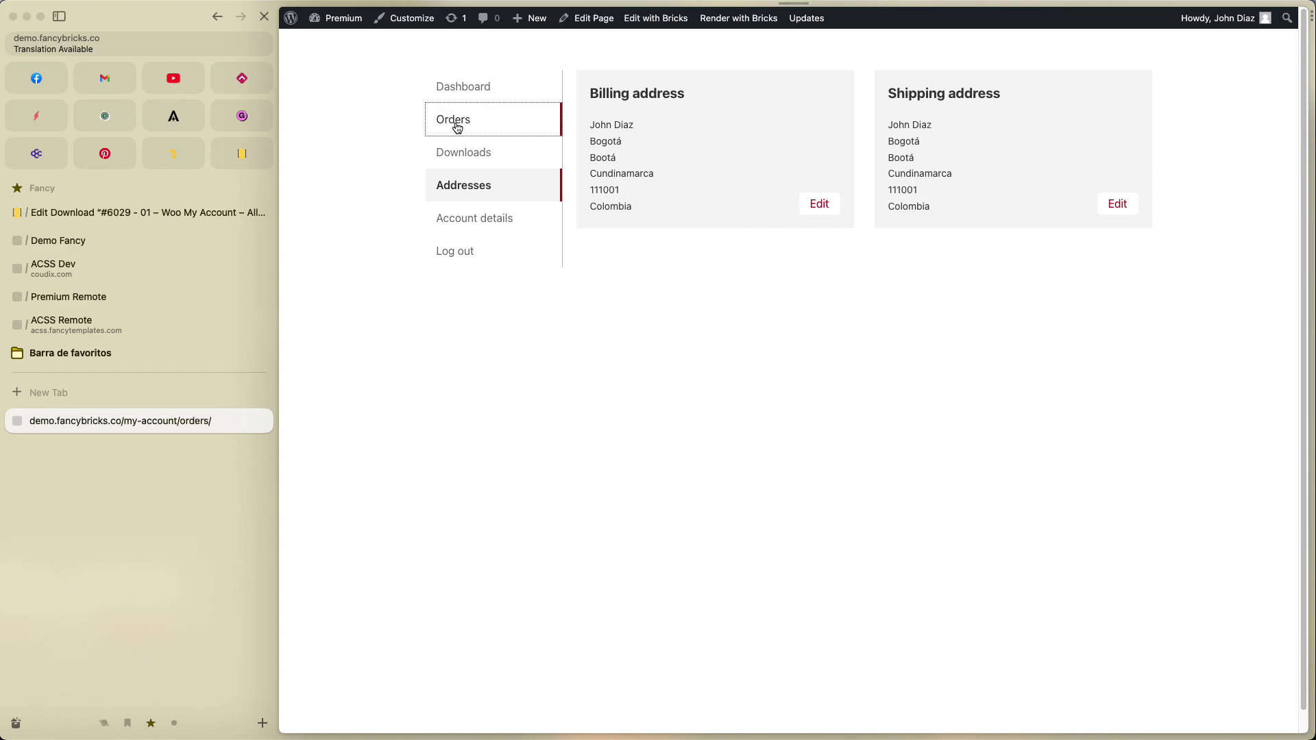